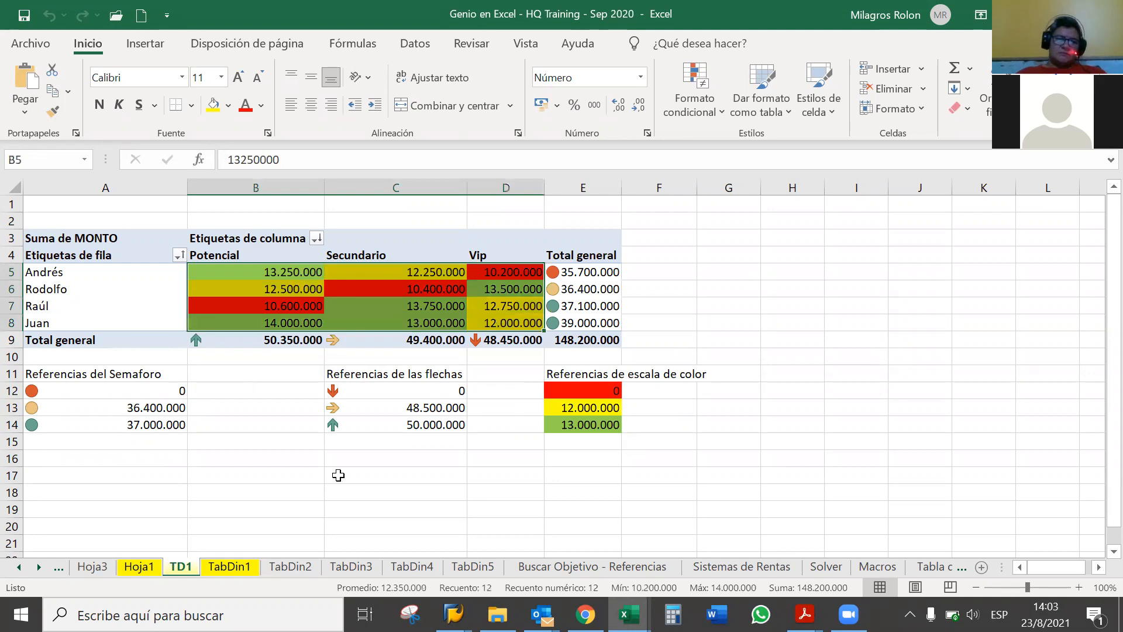
# - Review the instructions on the TabDin1 sheet and look over the TD1 and Hoja1 sheets
pyautogui.click(246, 571)
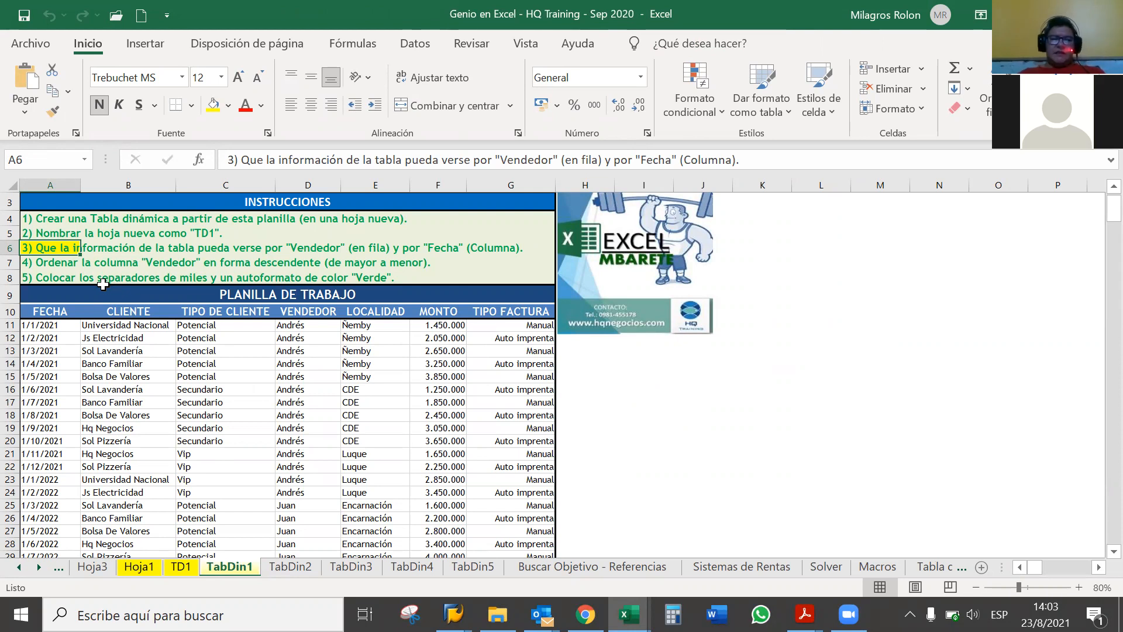
pyautogui.click(65, 267)
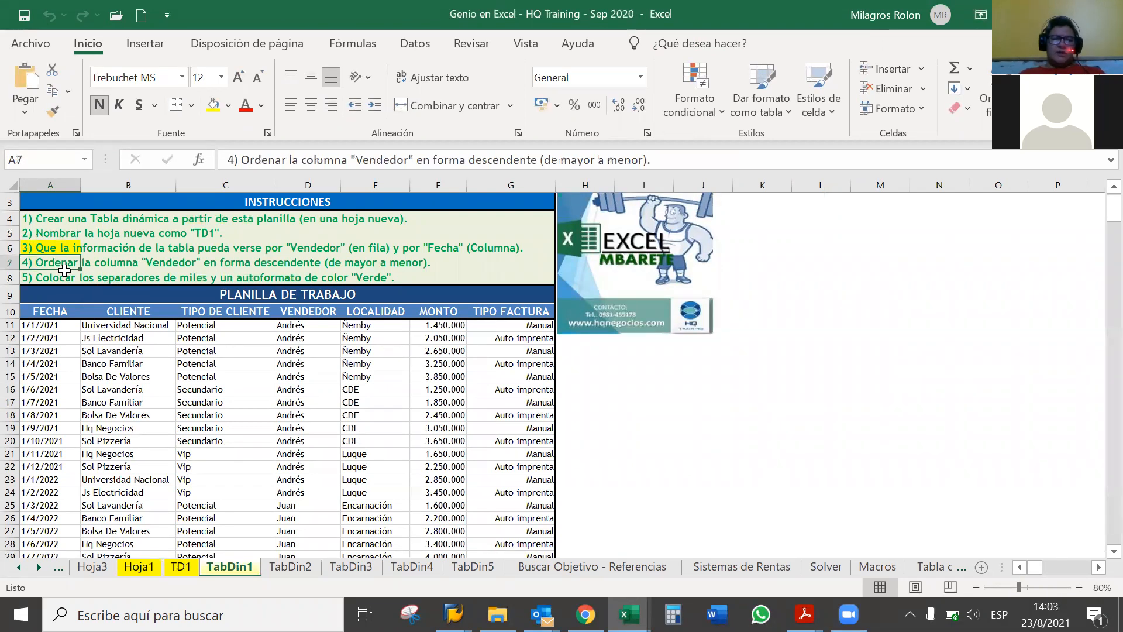
pyautogui.click(173, 572)
pyautogui.click(140, 567)
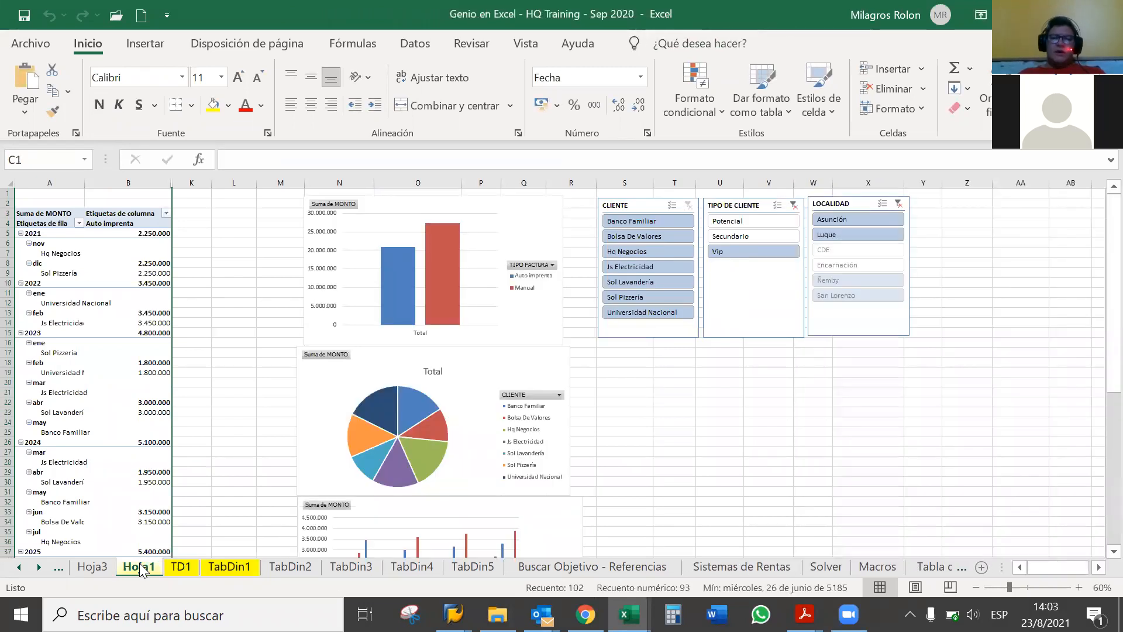
pyautogui.click(111, 566)
pyautogui.click(124, 565)
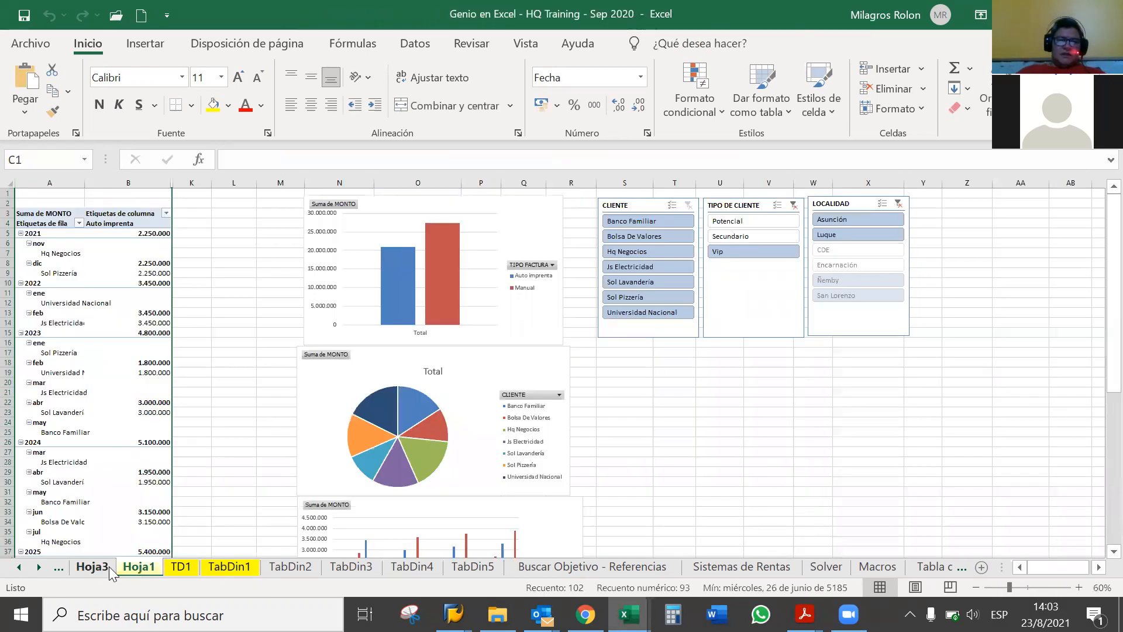
# - Delete the Hoja3 sheet from the workbook
pyautogui.click(104, 566)
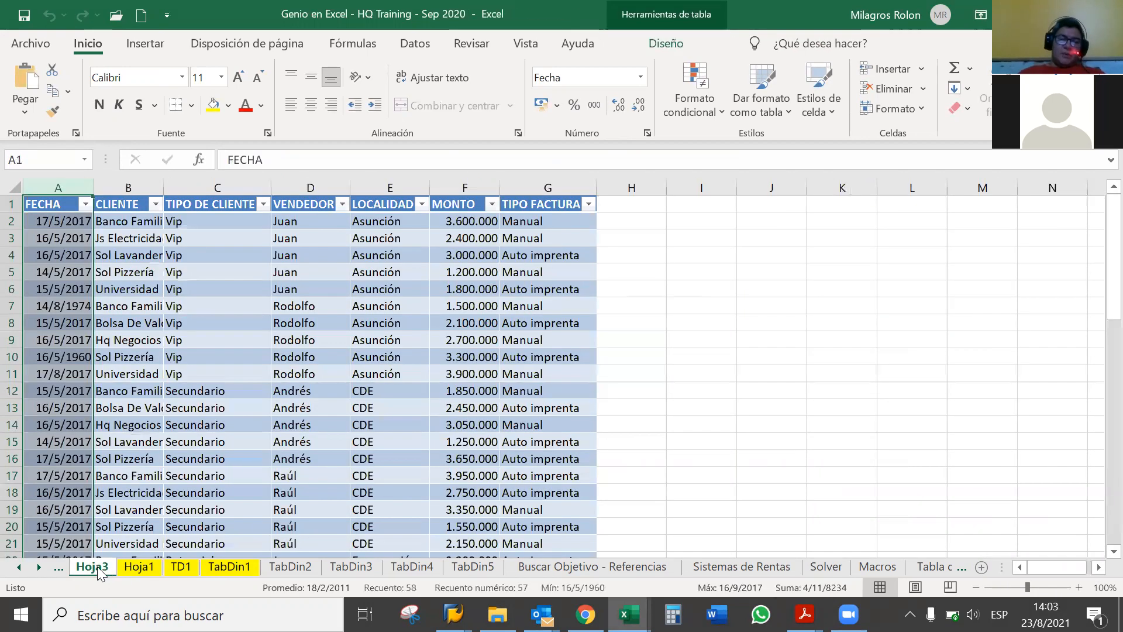
pyautogui.click(18, 566)
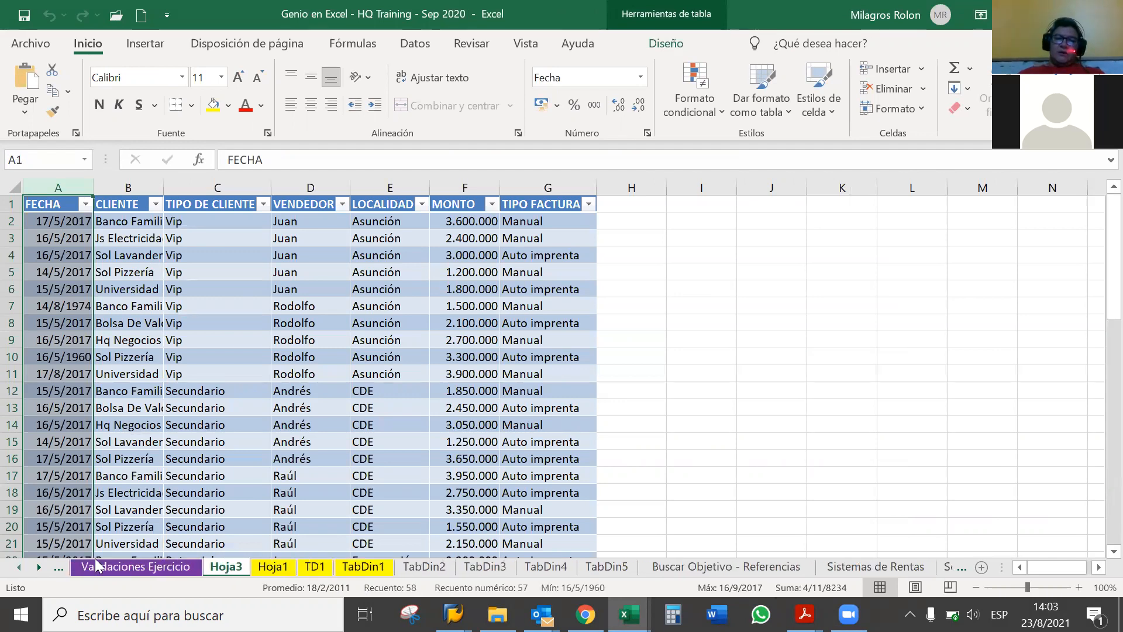
pyautogui.rightClick(224, 570)
pyautogui.click(296, 354)
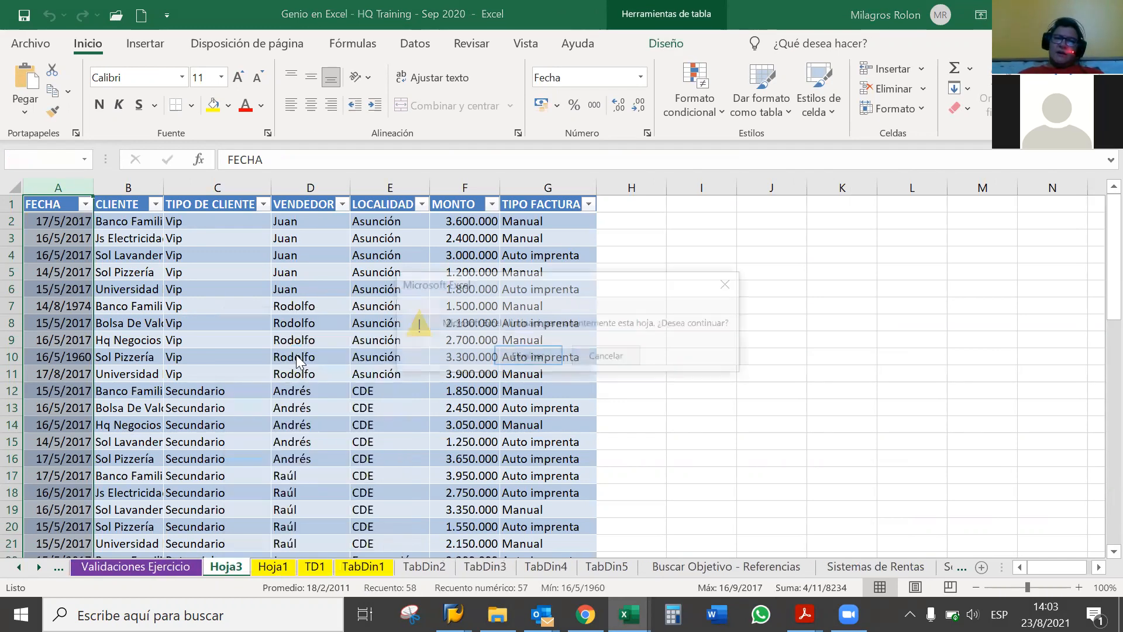
pyautogui.click(526, 355)
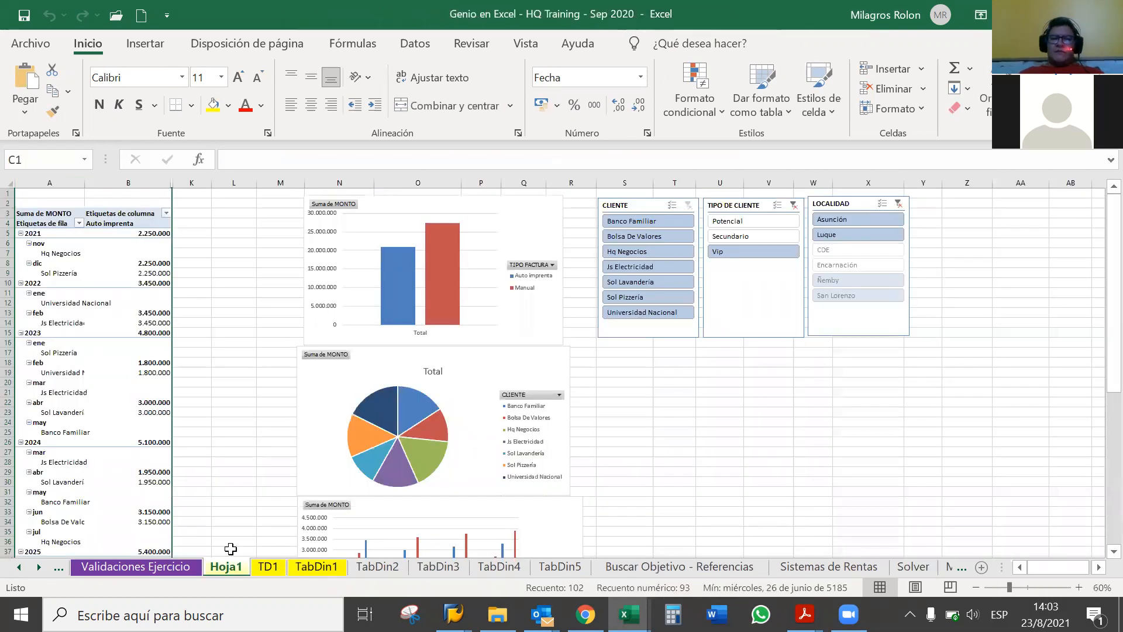
# - On TabDin1, remove the yellow fill from instruction 3 in A6 and highlight instruction 5 in A8 in yellow
pyautogui.click(264, 565)
pyautogui.click(307, 565)
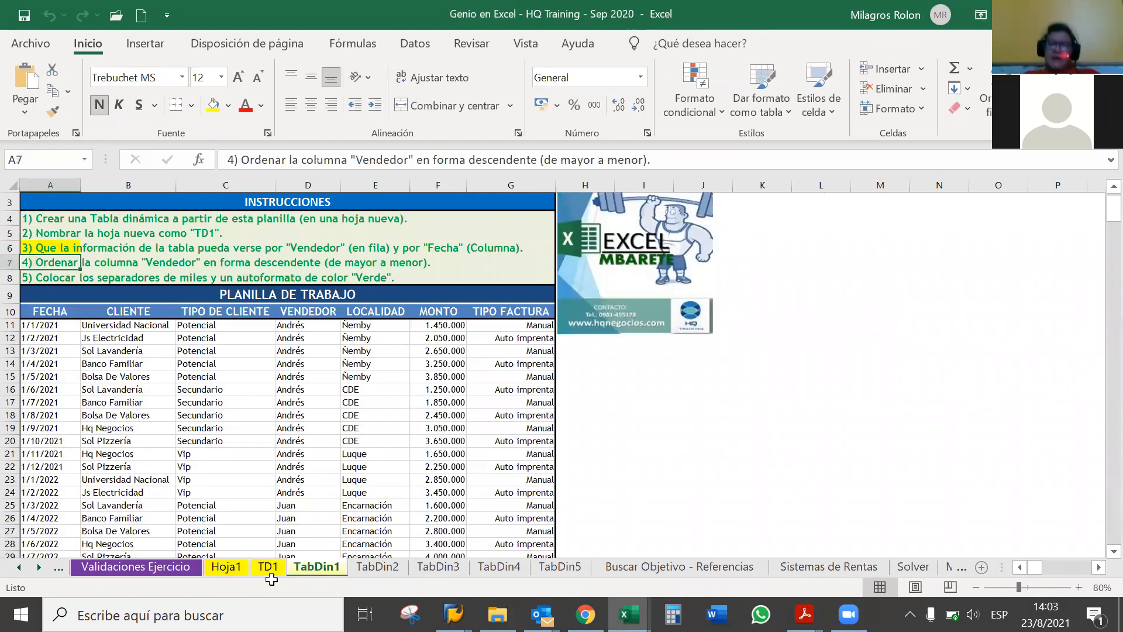
pyautogui.click(67, 250)
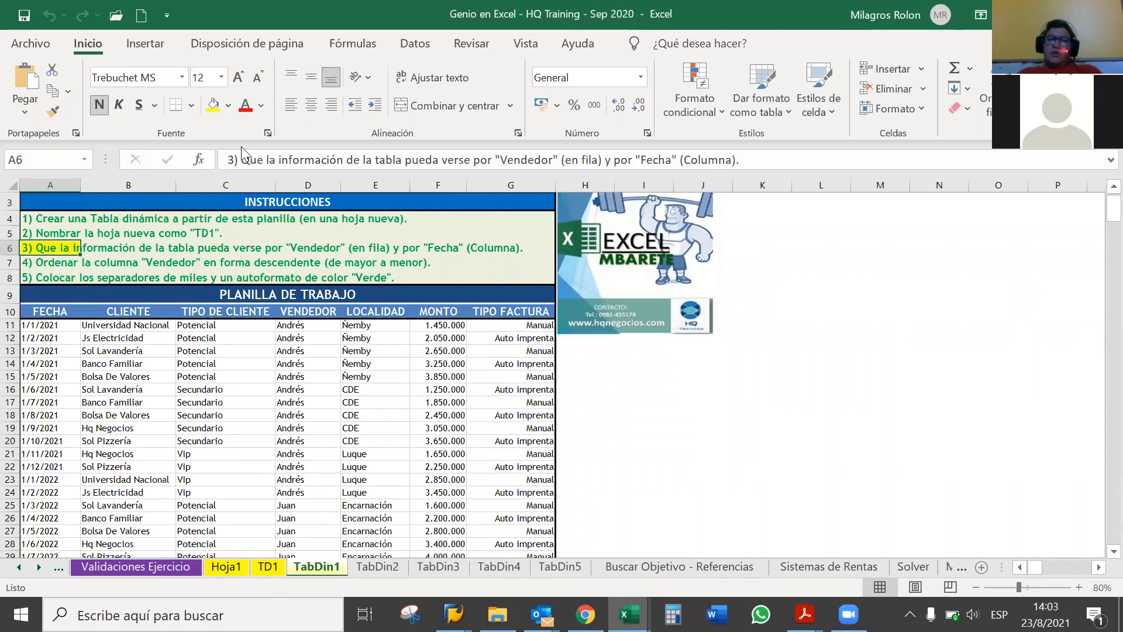
pyautogui.click(228, 105)
pyautogui.click(224, 349)
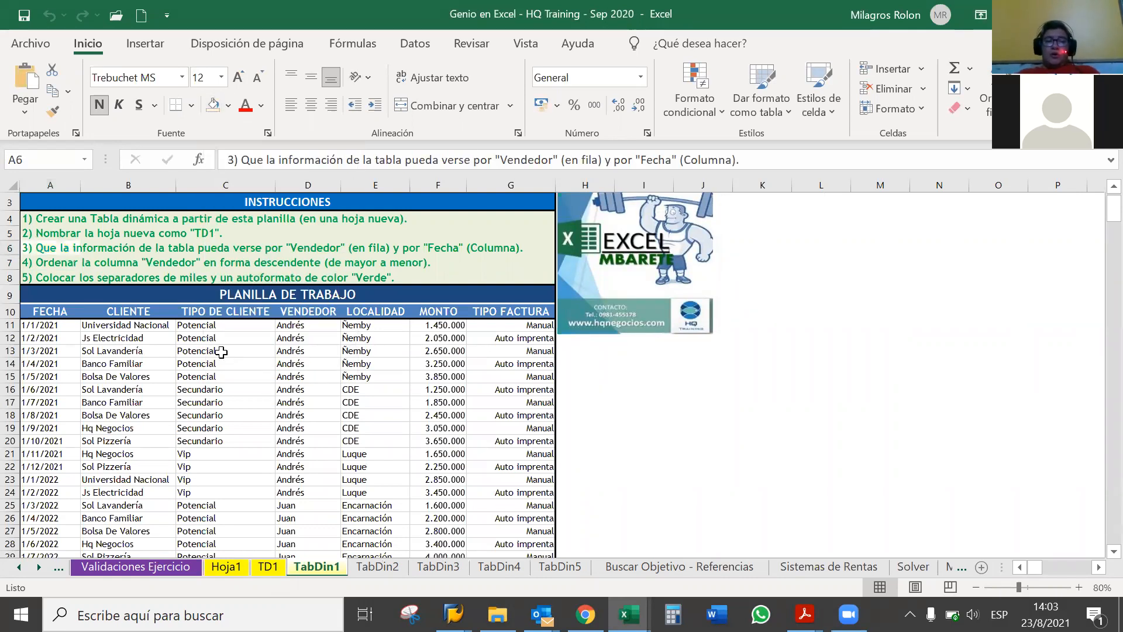
pyautogui.click(51, 277)
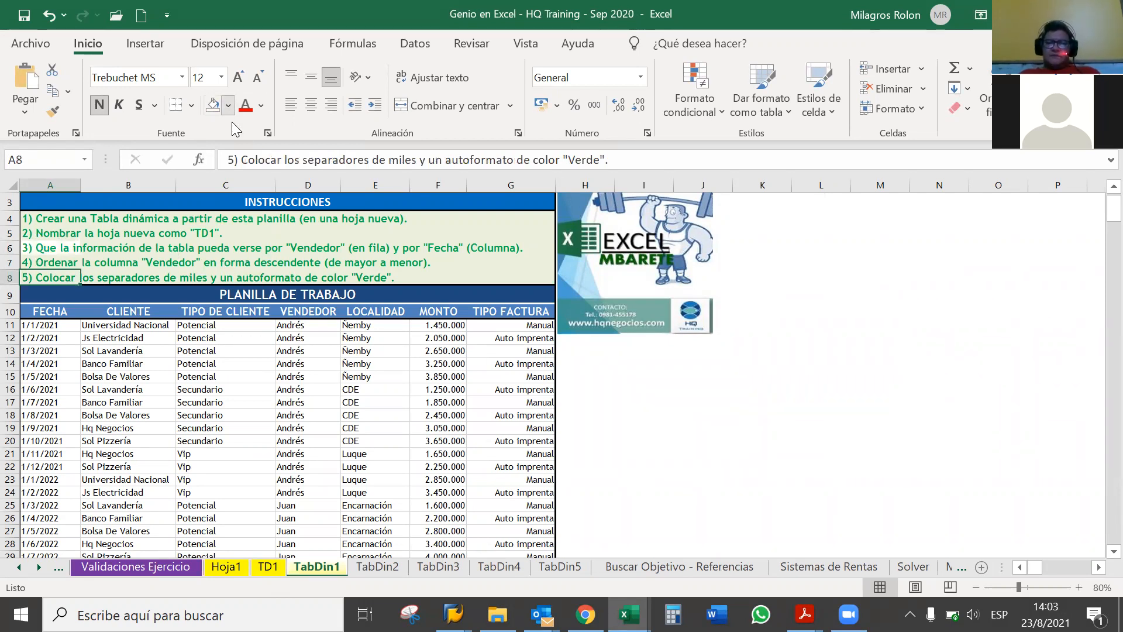
pyautogui.click(228, 107)
pyautogui.click(257, 267)
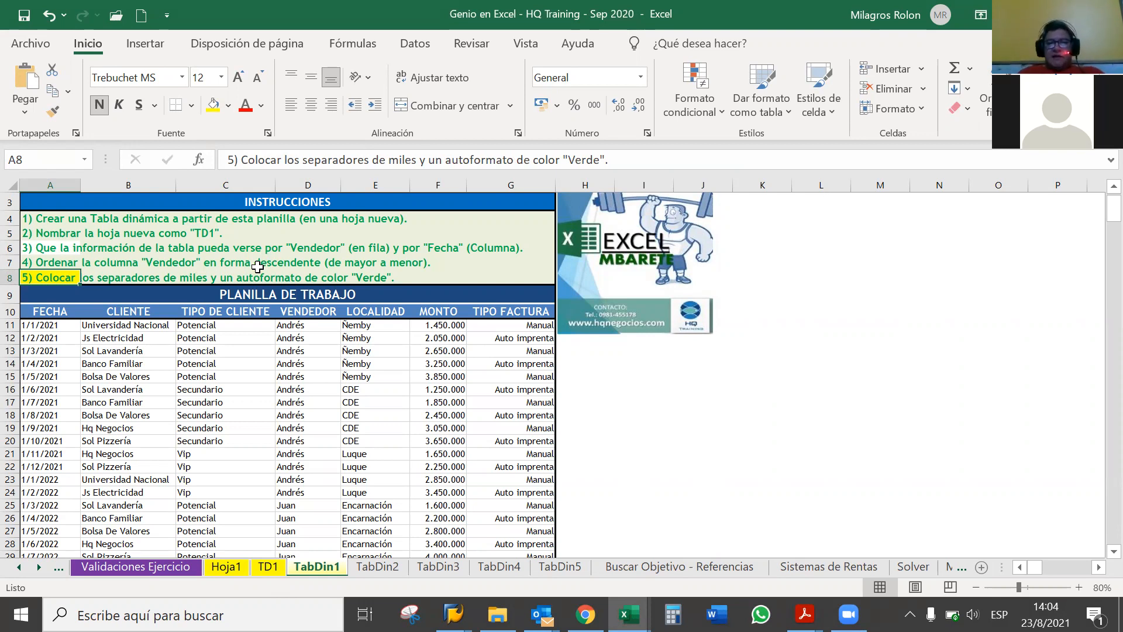
# - Apply a green style from the Medio group to the pivot table on the TD1 sheet
pyautogui.click(268, 566)
pyautogui.click(366, 459)
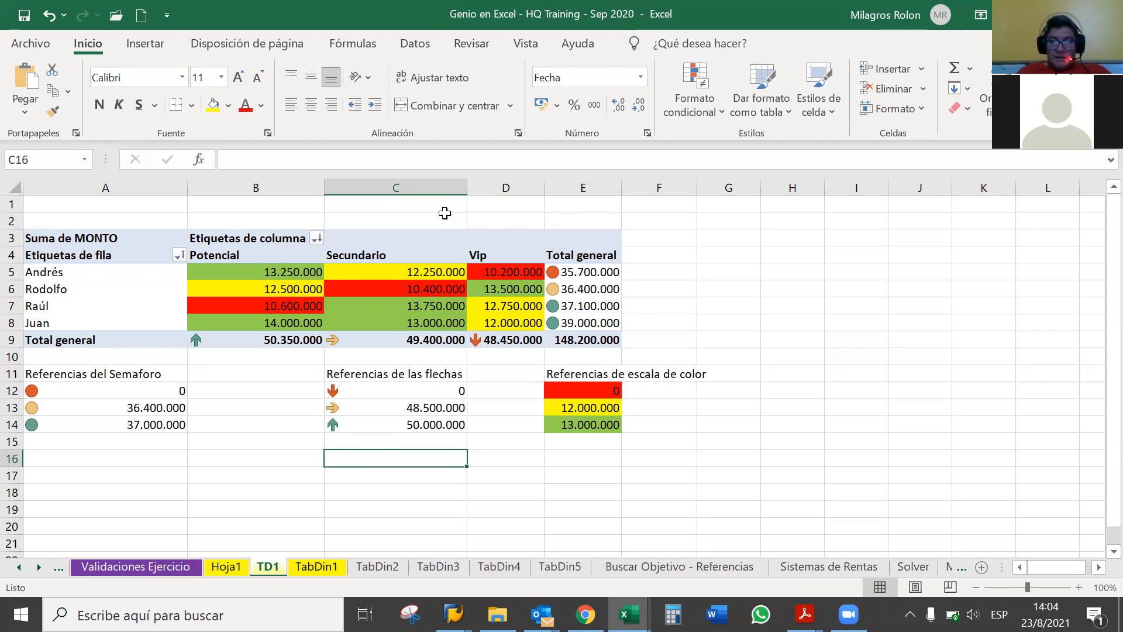
pyautogui.click(413, 311)
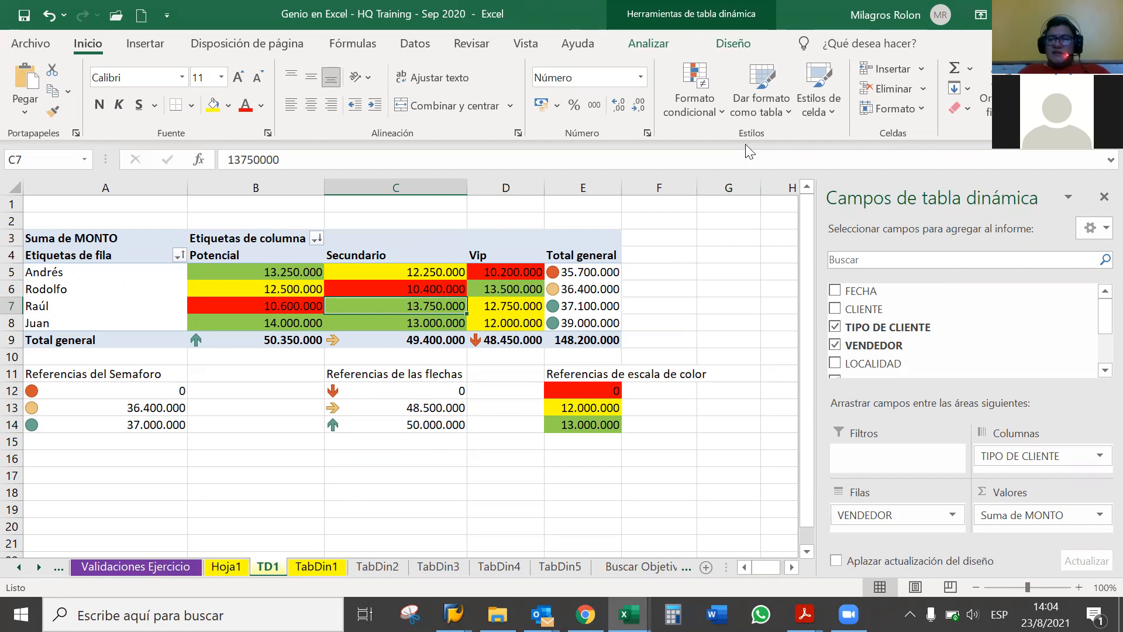
pyautogui.click(751, 114)
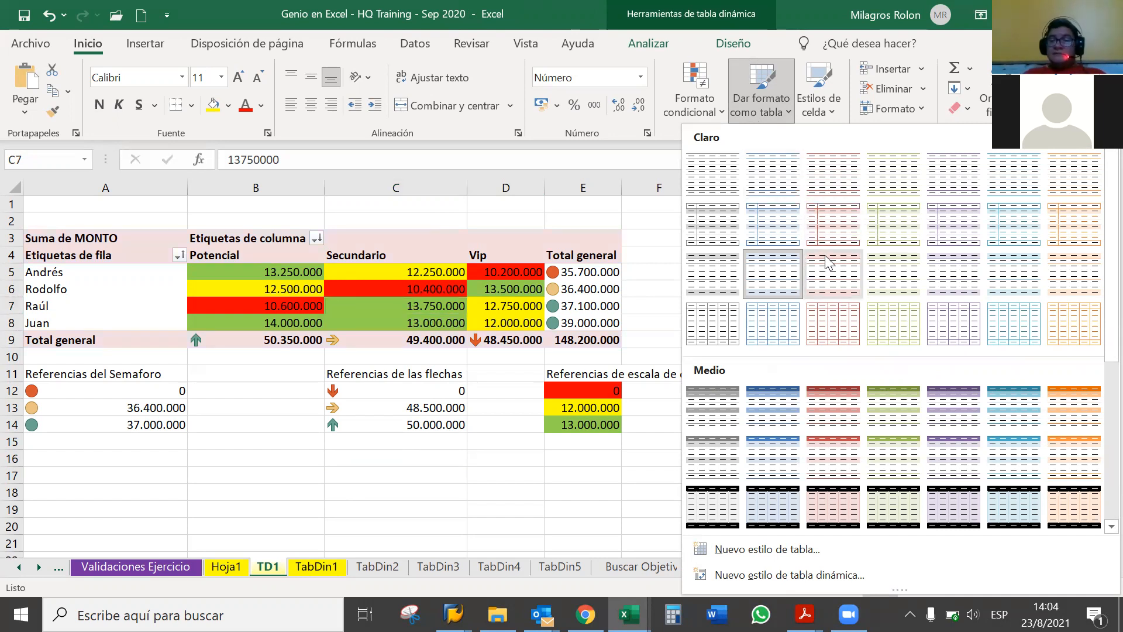
pyautogui.click(904, 416)
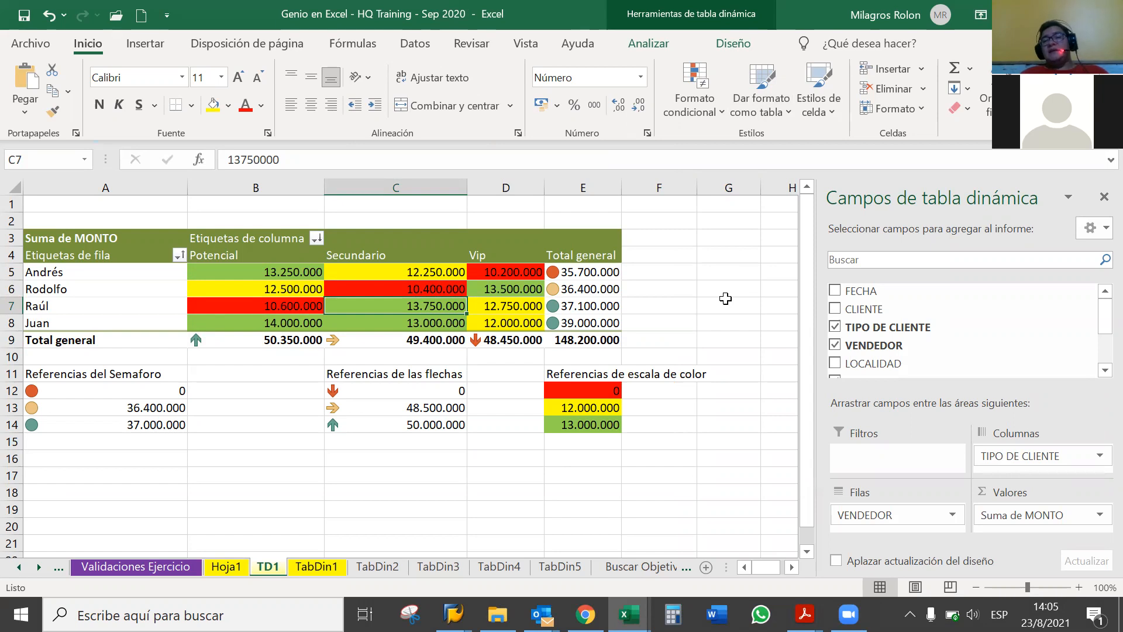
pyautogui.click(734, 45)
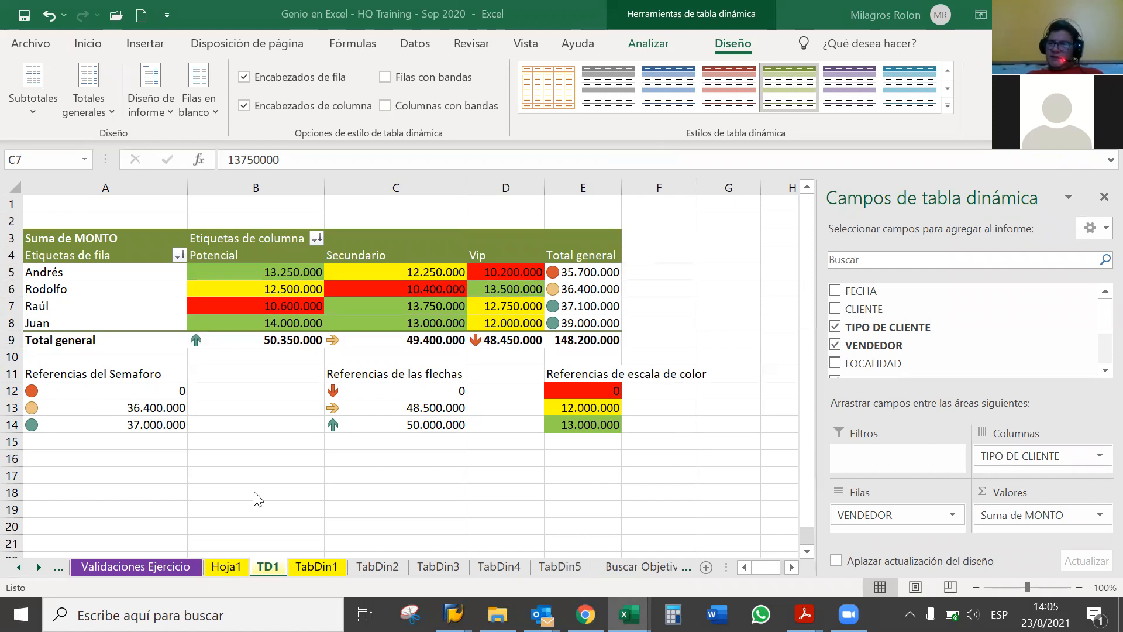
# - Change the TabDin1 sheet's tab colour to purple
pyautogui.click(331, 567)
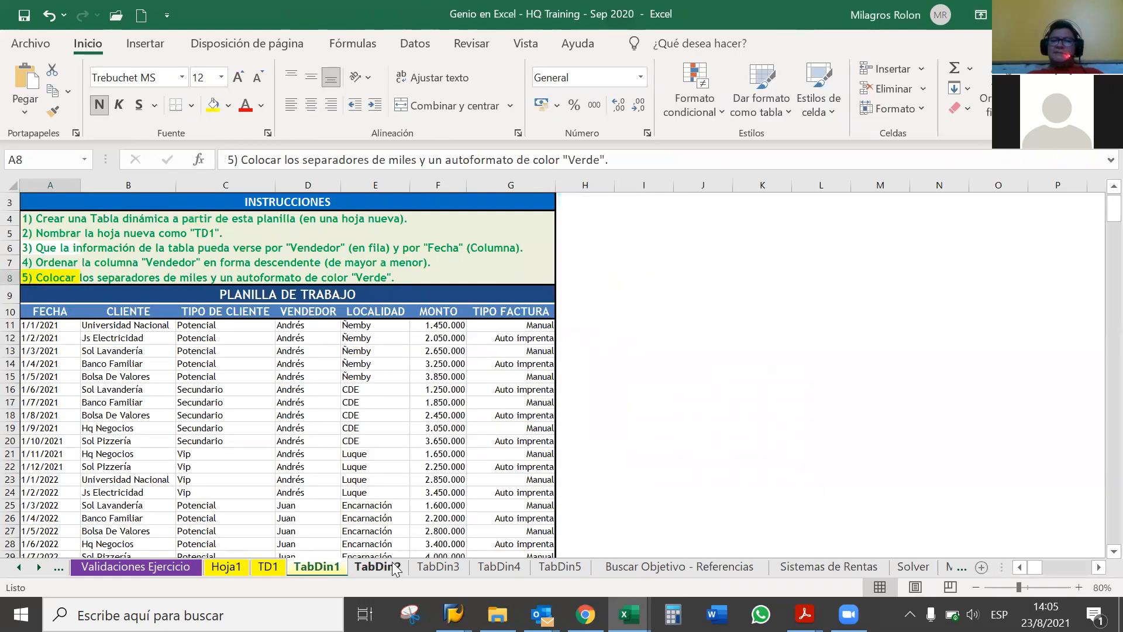
pyautogui.click(392, 562)
pyautogui.rightClick(318, 566)
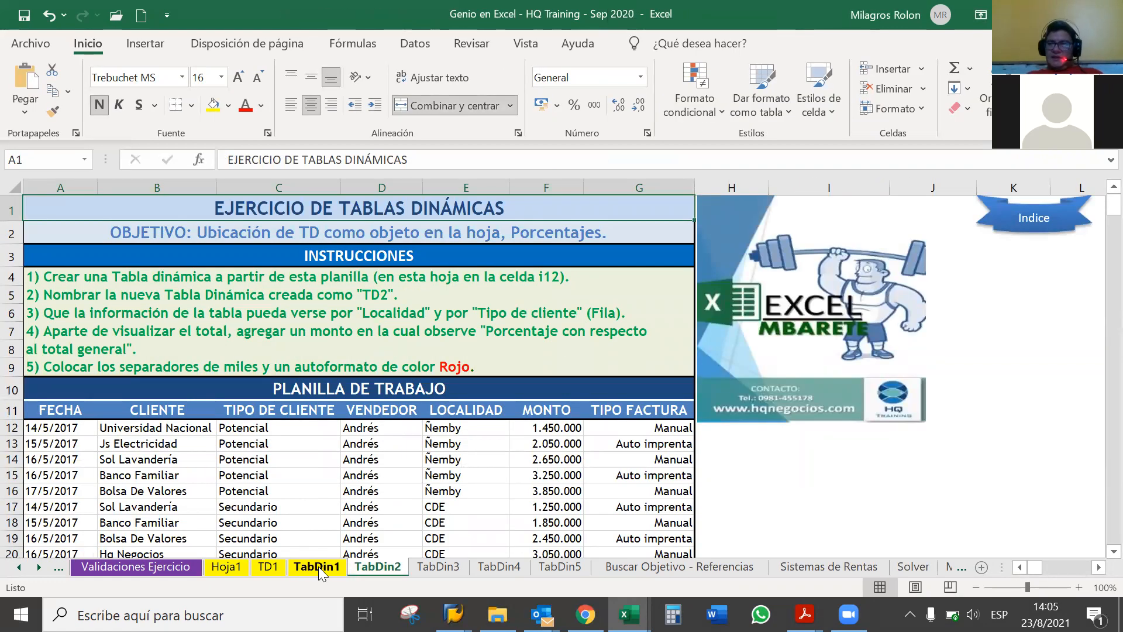
pyautogui.moveTo(463, 468)
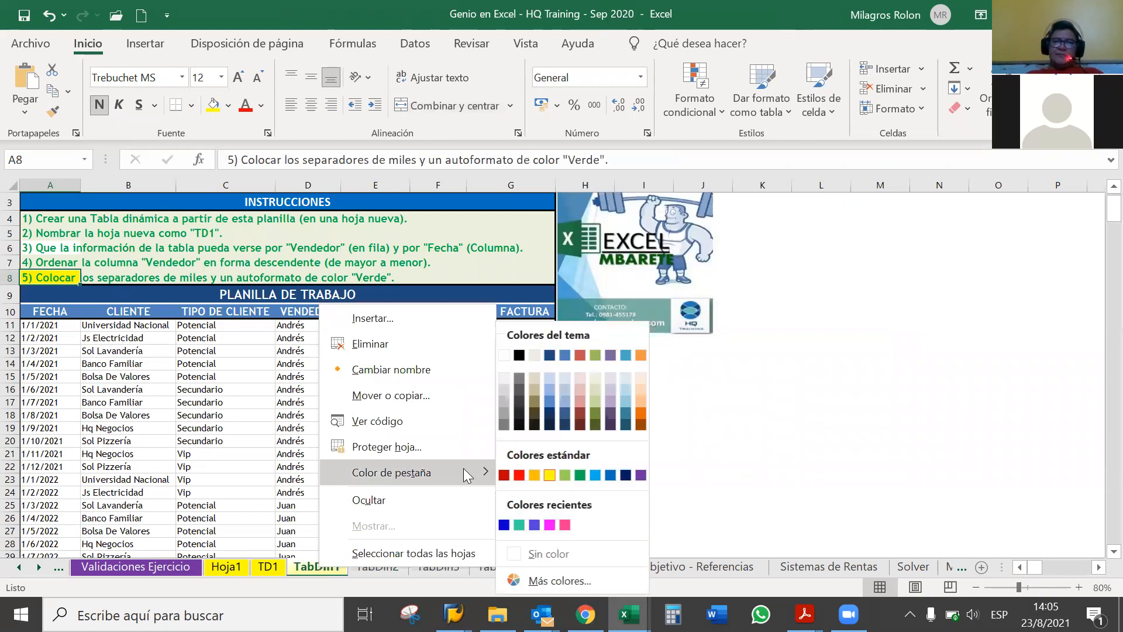
pyautogui.click(623, 475)
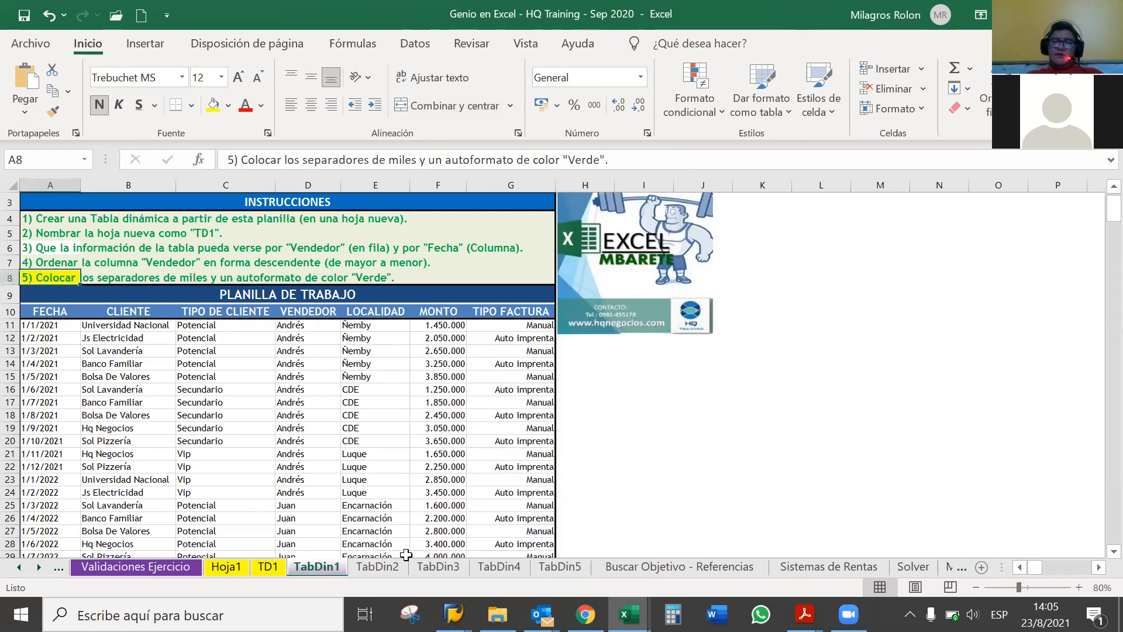
# - On the TabDin2 sheet, set the zoom to 70% and delete the Excel Mbarete picture above cell I12
pyautogui.click(395, 568)
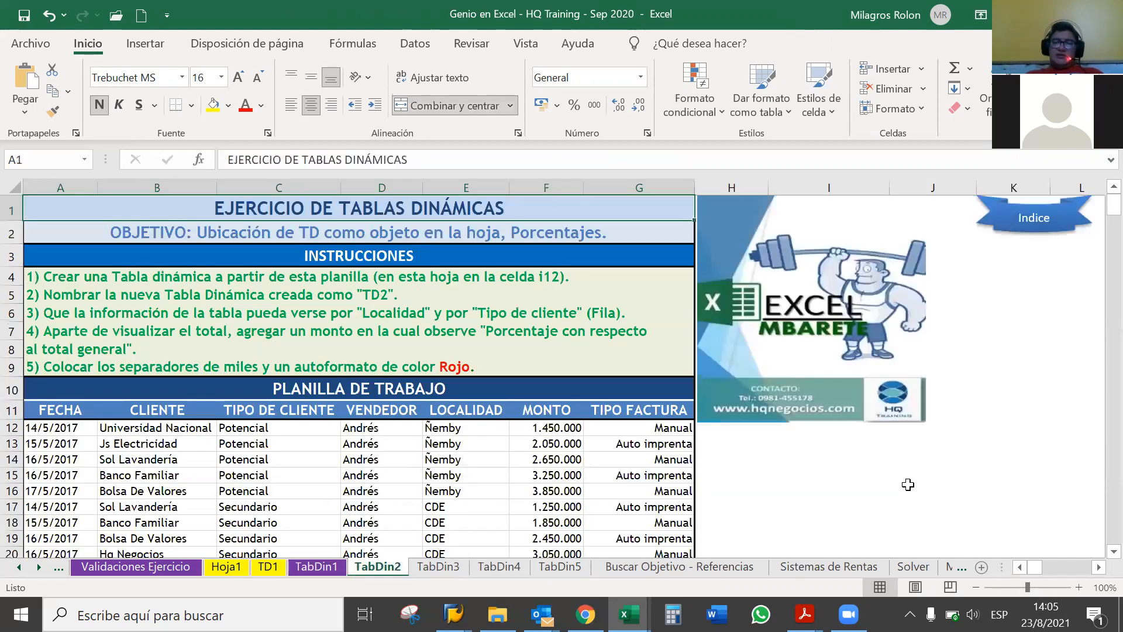
pyautogui.click(975, 586)
pyautogui.click(974, 586)
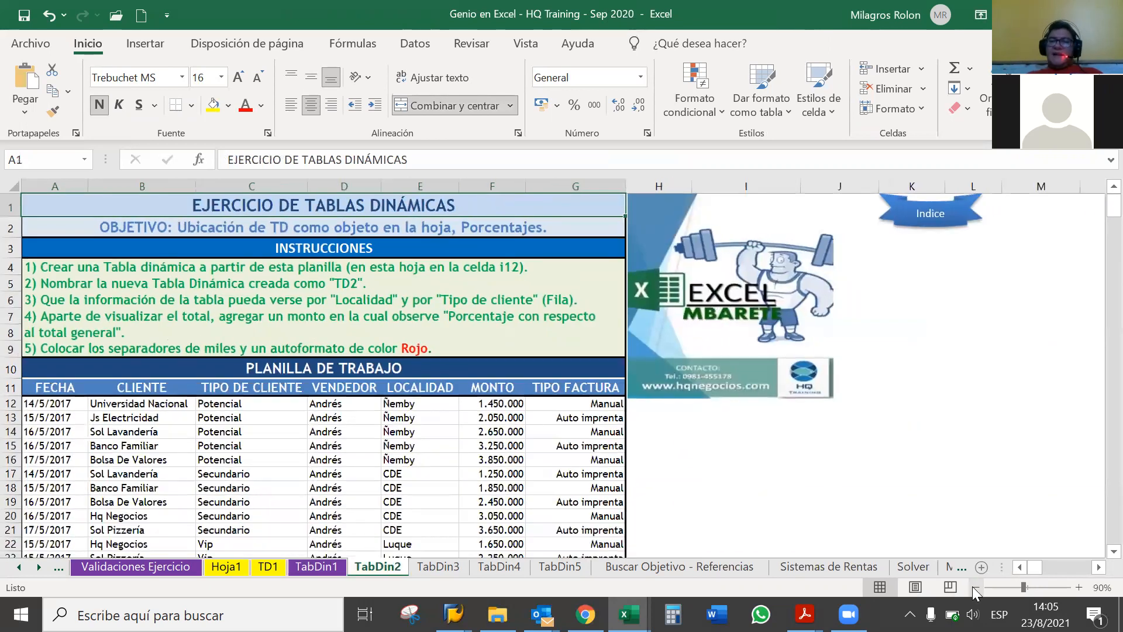
pyautogui.click(974, 587)
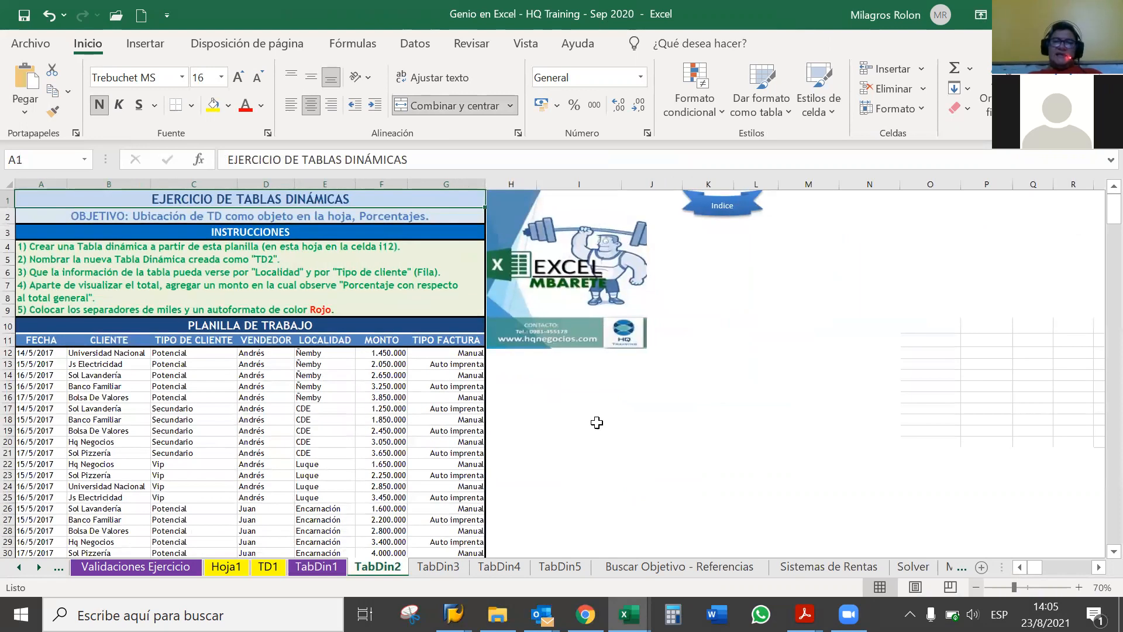
pyautogui.click(66, 246)
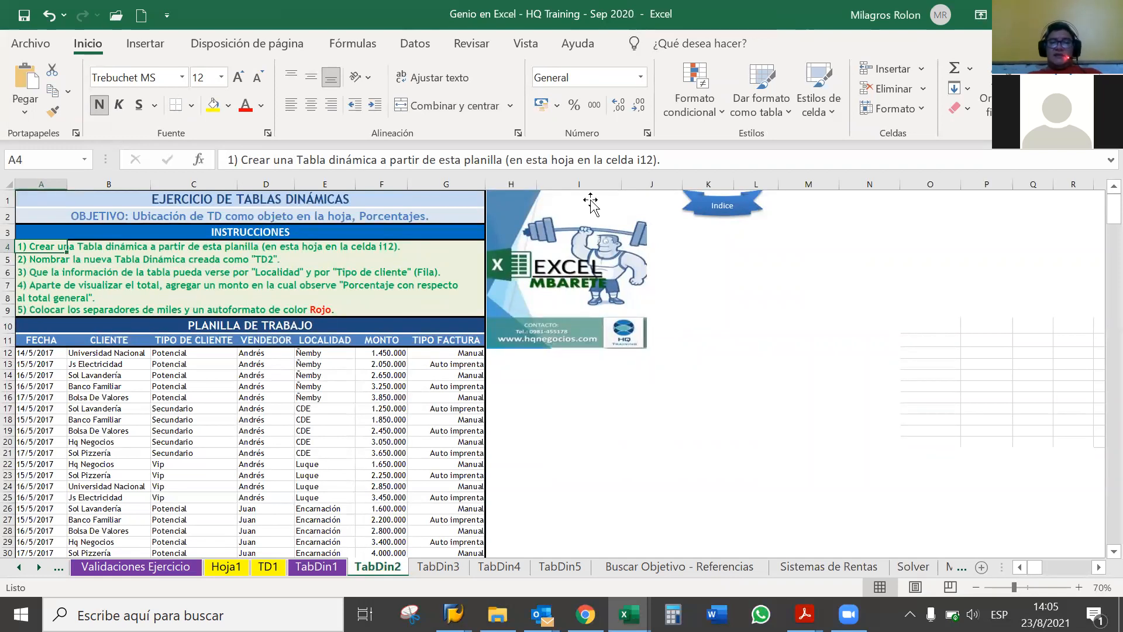
pyautogui.click(585, 347)
pyautogui.click(582, 359)
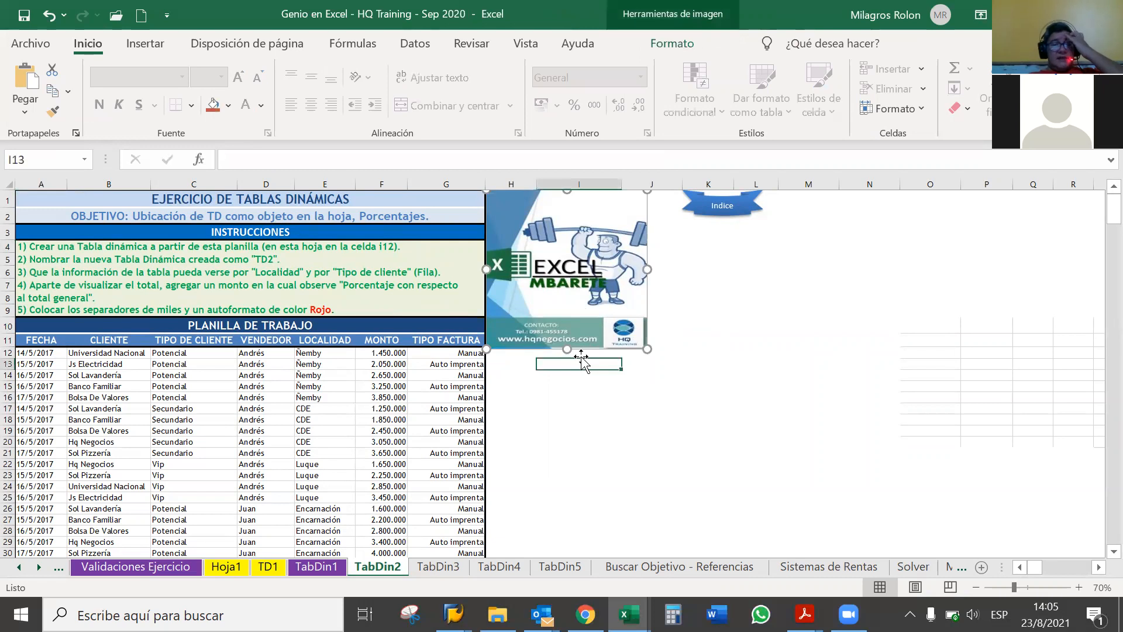
pyautogui.click(581, 298)
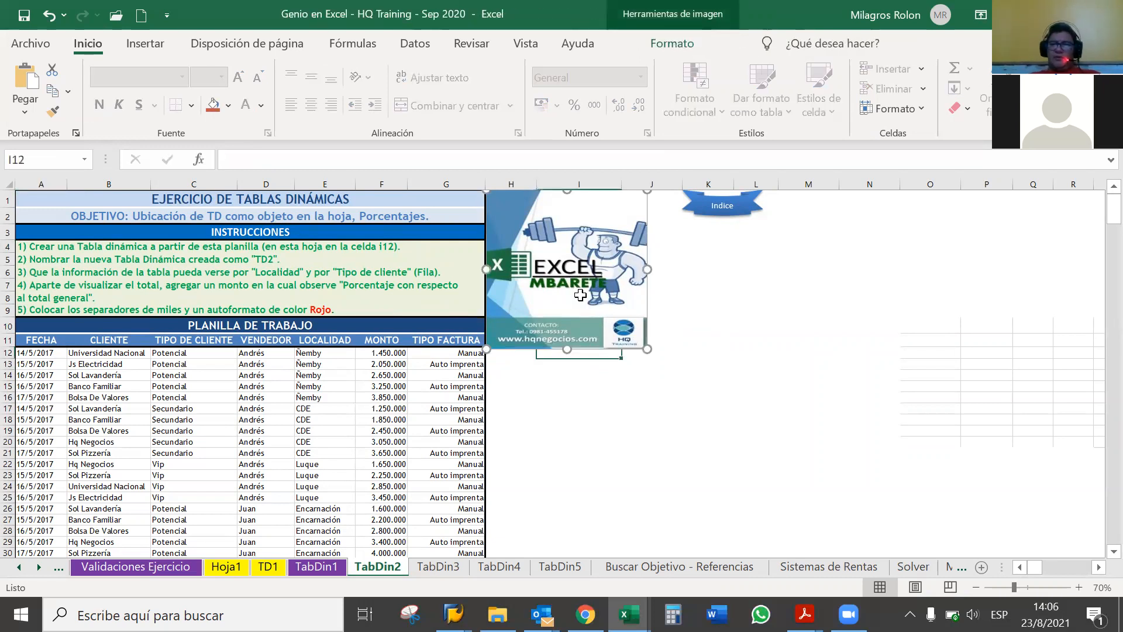
pyautogui.press('Delete')
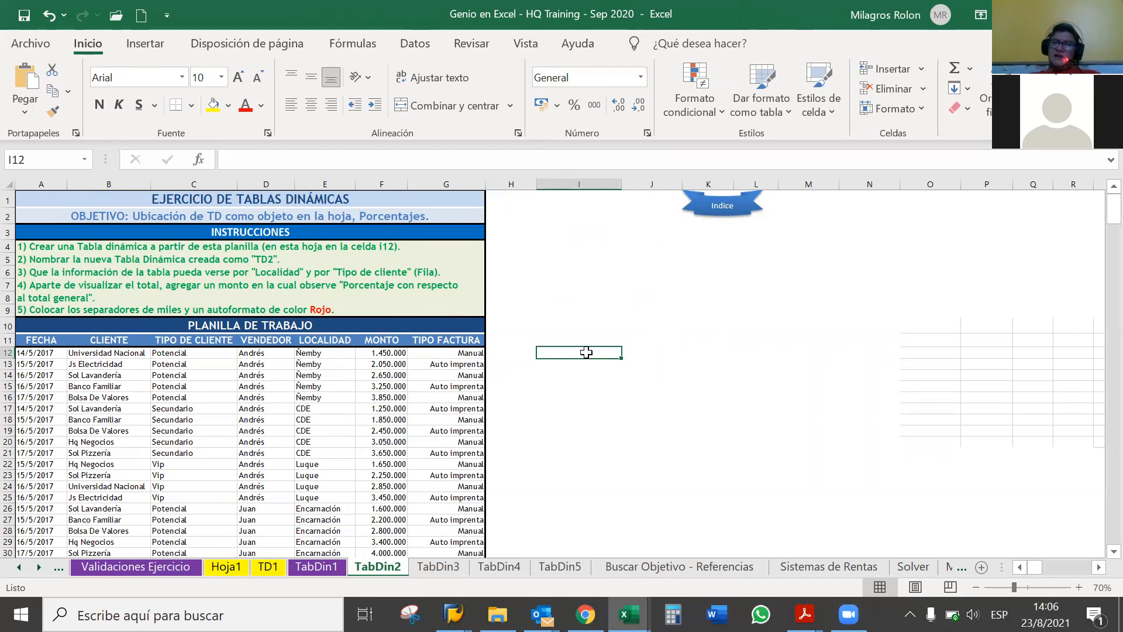
# - Create a pivot table from TabDin2 range A11:G68, placed in cell I12 of the same sheet
pyautogui.click(162, 49)
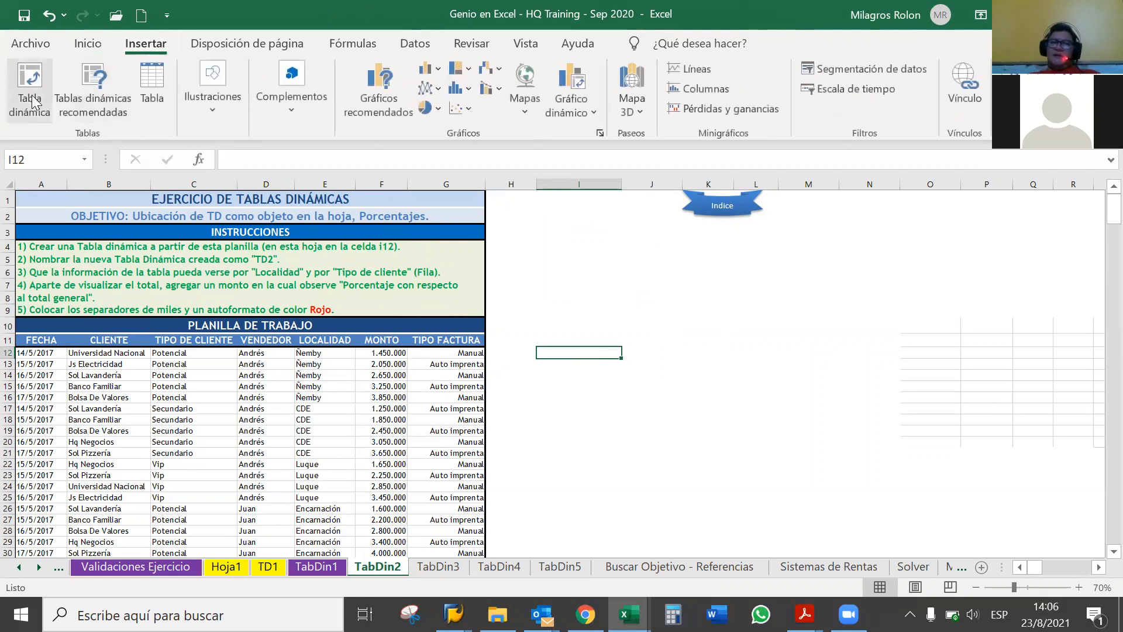
pyautogui.click(30, 91)
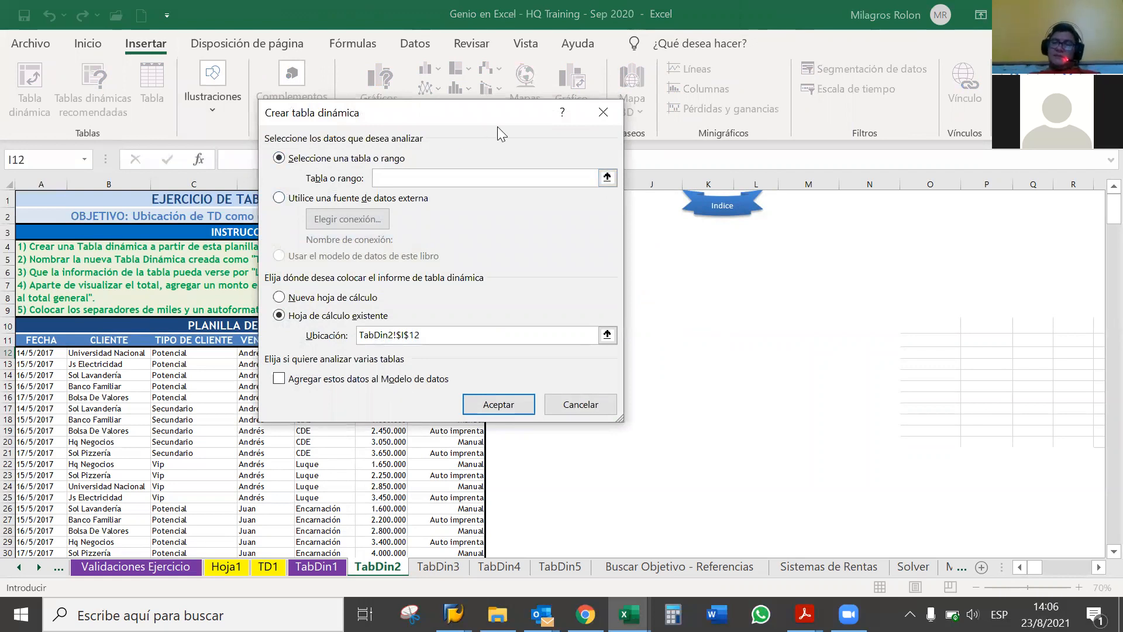
pyautogui.moveTo(483, 120); pyautogui.dragTo(724, 182)
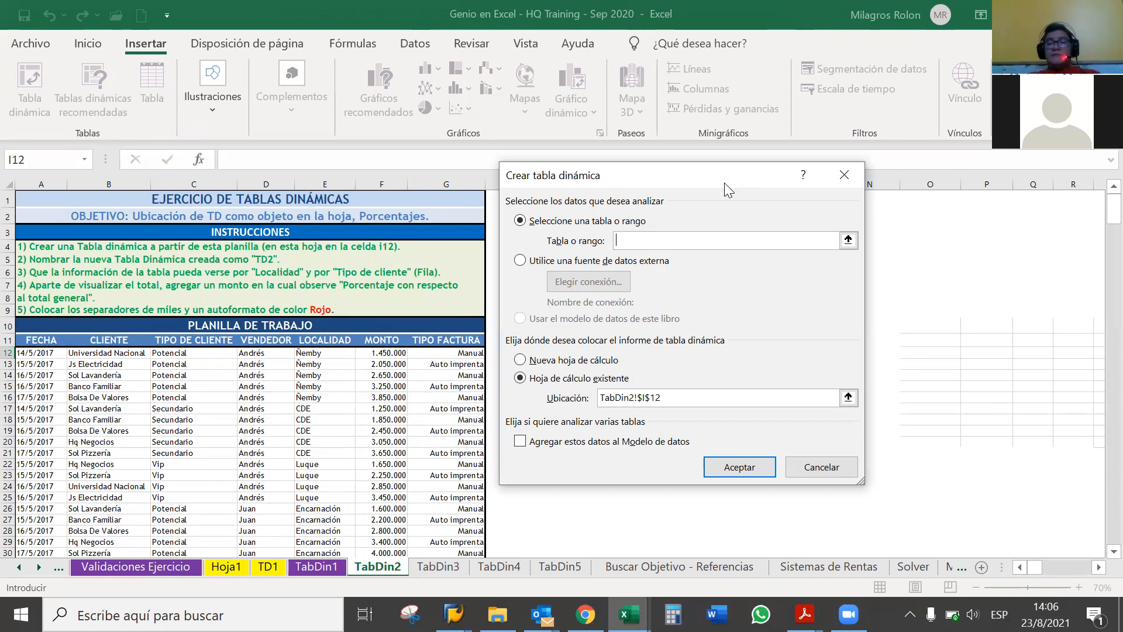
pyautogui.click(848, 240)
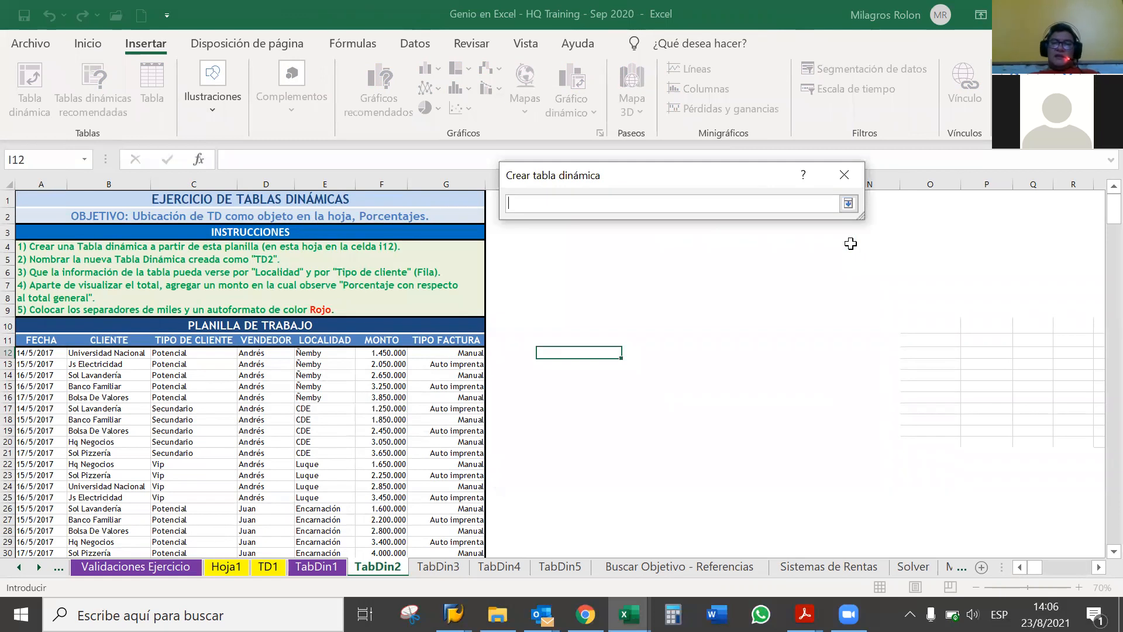
pyautogui.moveTo(42, 339); pyautogui.dragTo(436, 530)
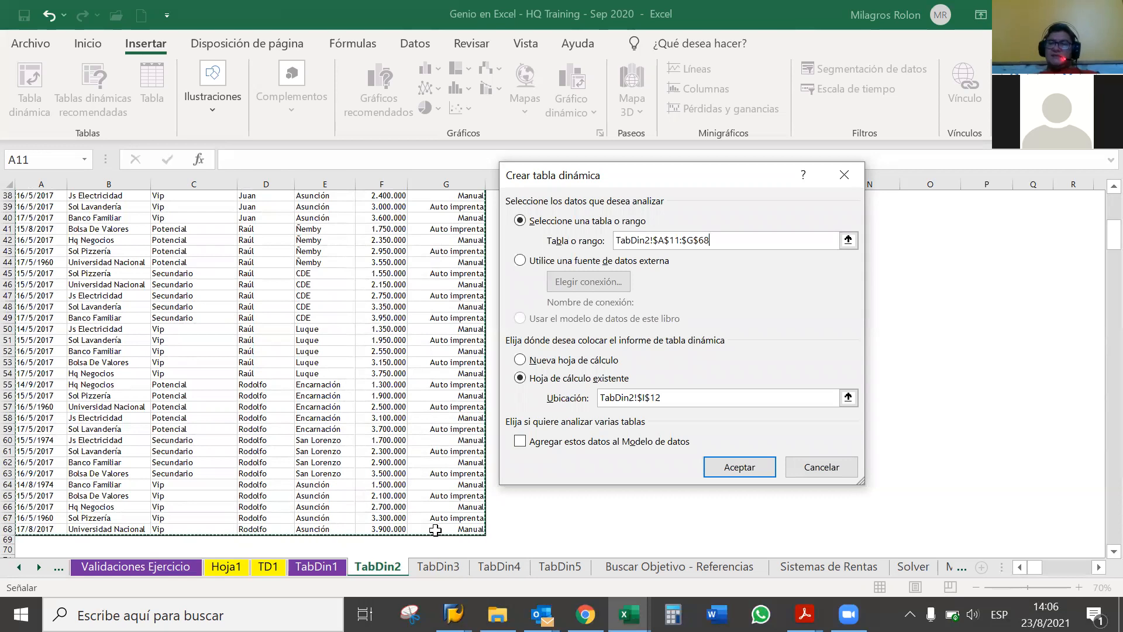
pyautogui.click(759, 468)
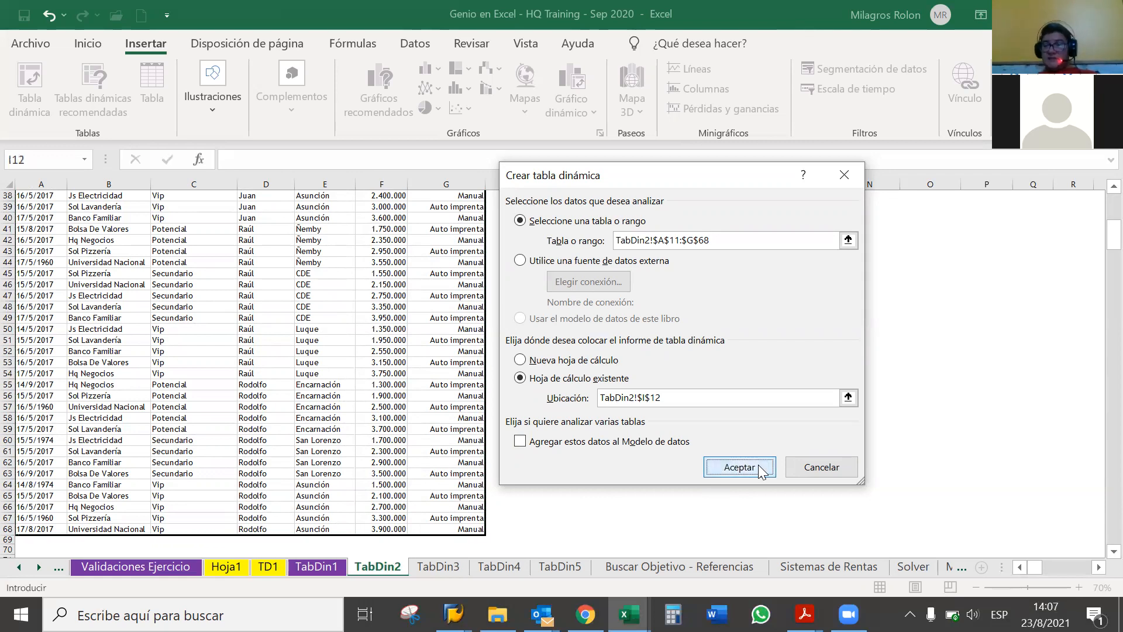
# - Rename the TabDin2 sheet as TD2
pyautogui.moveTo(806, 228)
pyautogui.mouseDown()
pyautogui.moveTo(807, 191)
pyautogui.moveTo(806, 216)
pyautogui.mouseUp()
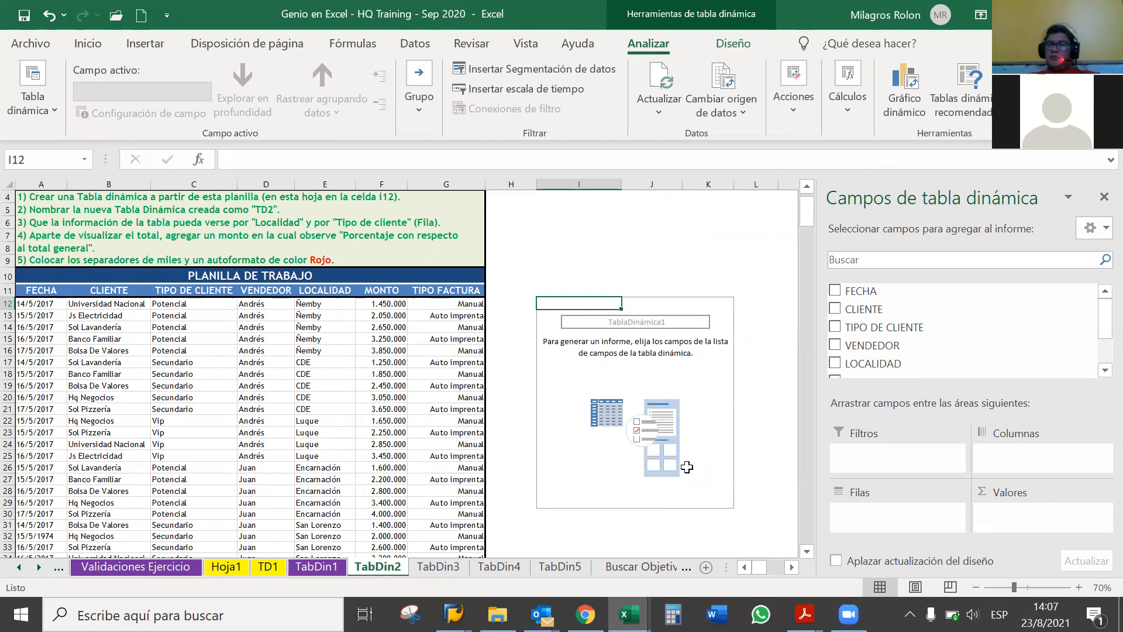
pyautogui.rightClick(390, 576)
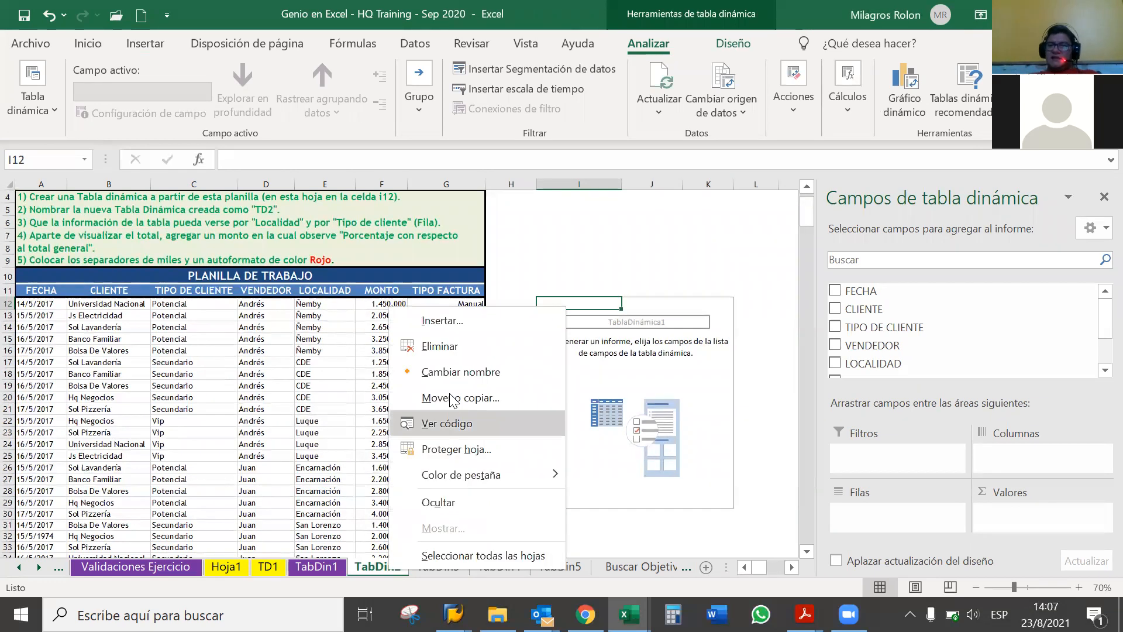
pyautogui.click(445, 373)
pyautogui.write('TD"')
pyautogui.press('BackSpace')
pyautogui.write('2')
pyautogui.press('Return')
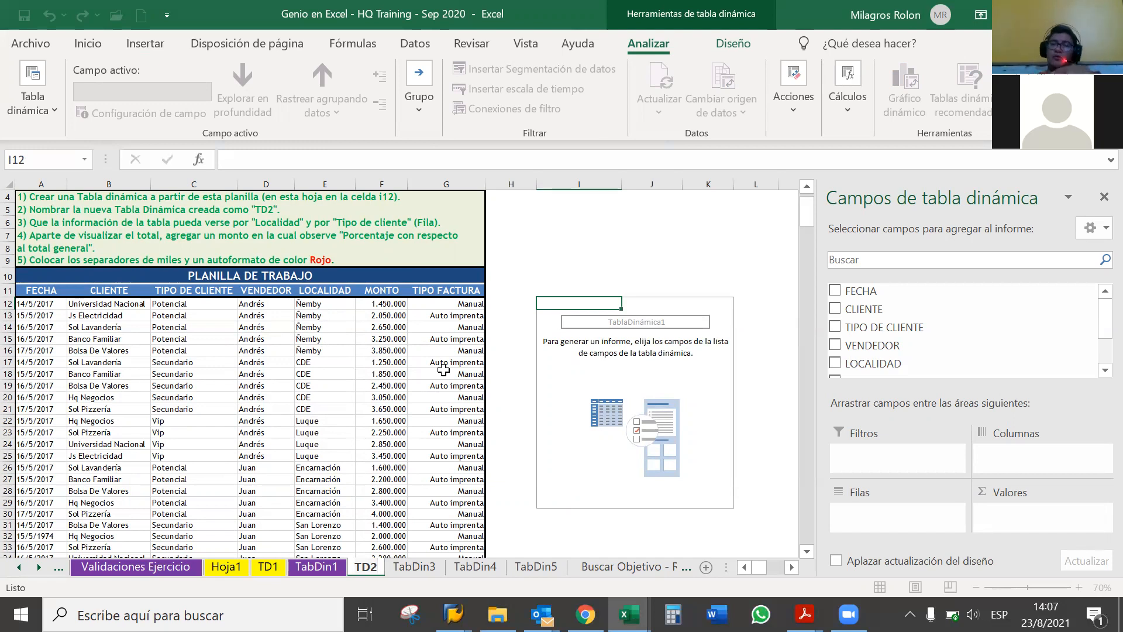
# - Name the new empty pivot table at cell I12 TD2
pyautogui.click(594, 320)
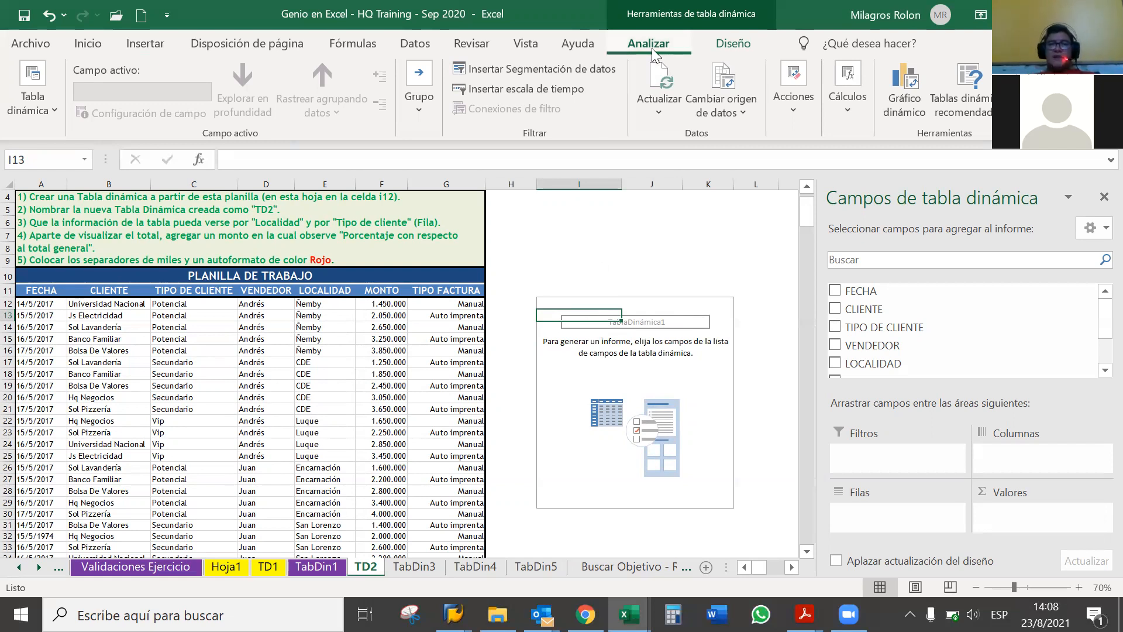
pyautogui.click(50, 107)
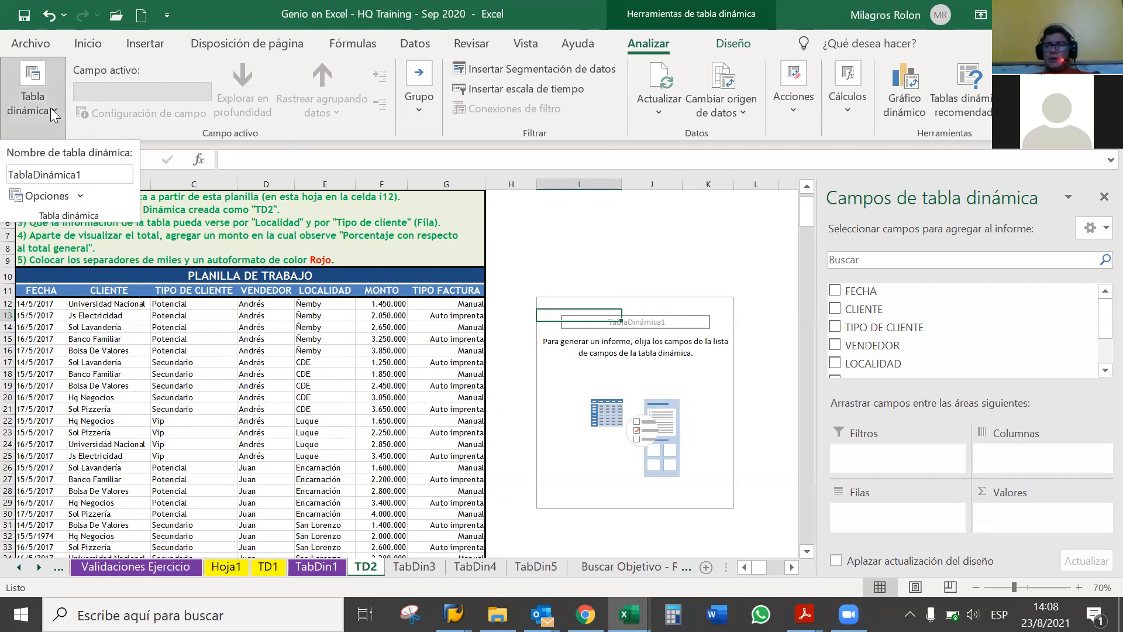
pyautogui.doubleClick(98, 171)
pyautogui.write('TD2')
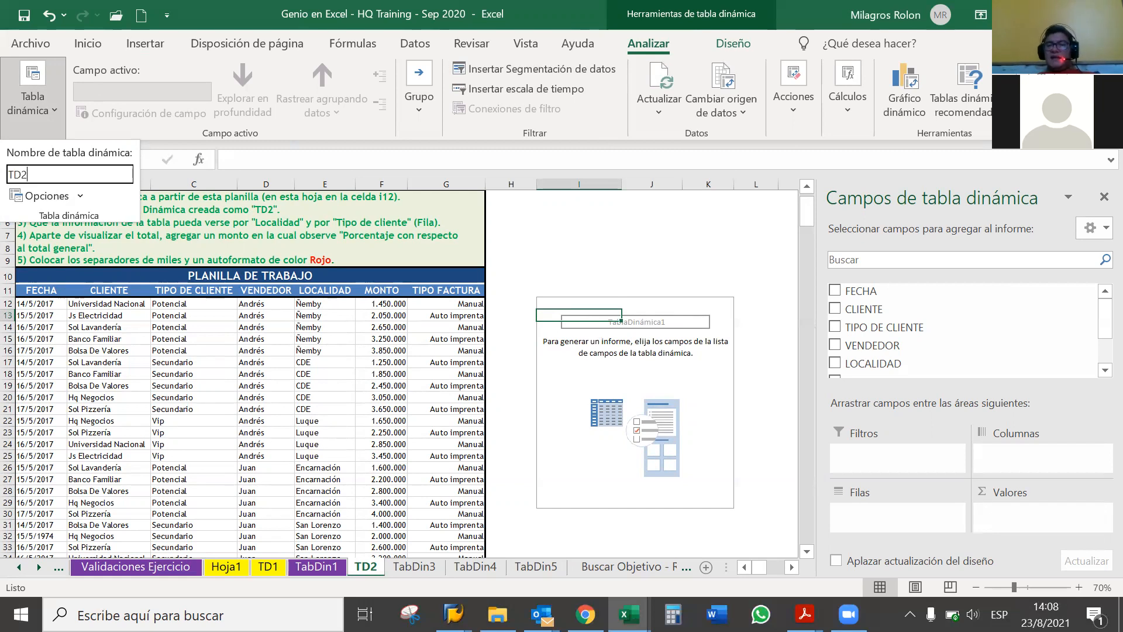
pyautogui.press('Return')
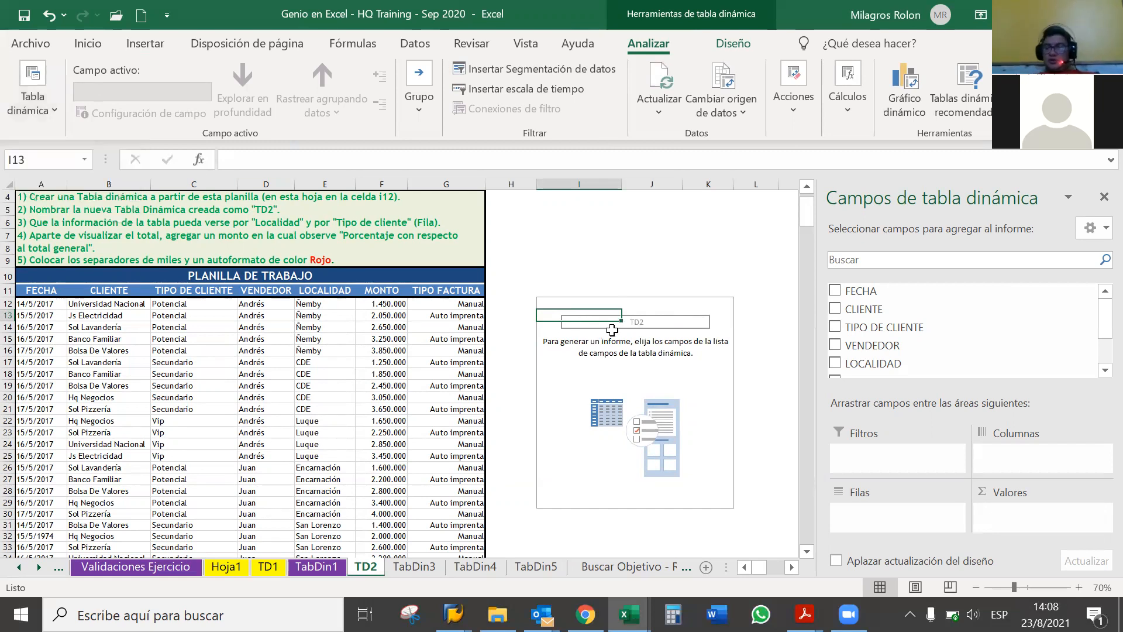
# - Check the pivot table's name in the pivot table options and close them
pyautogui.click(634, 324)
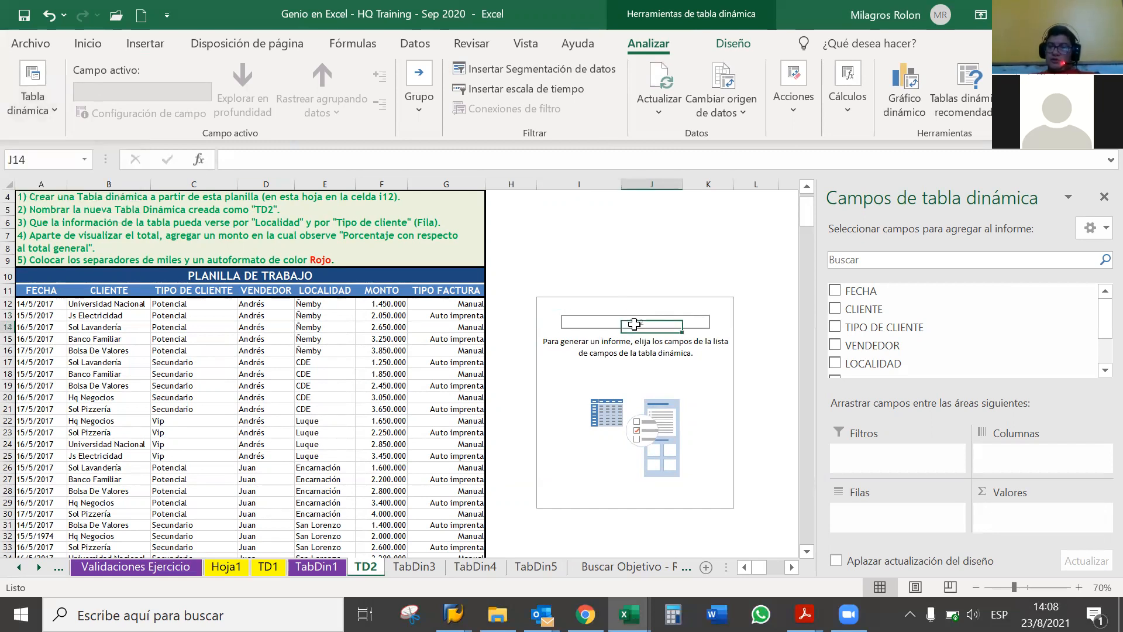
pyautogui.click(597, 317)
pyautogui.click(609, 323)
pyautogui.rightClick(609, 323)
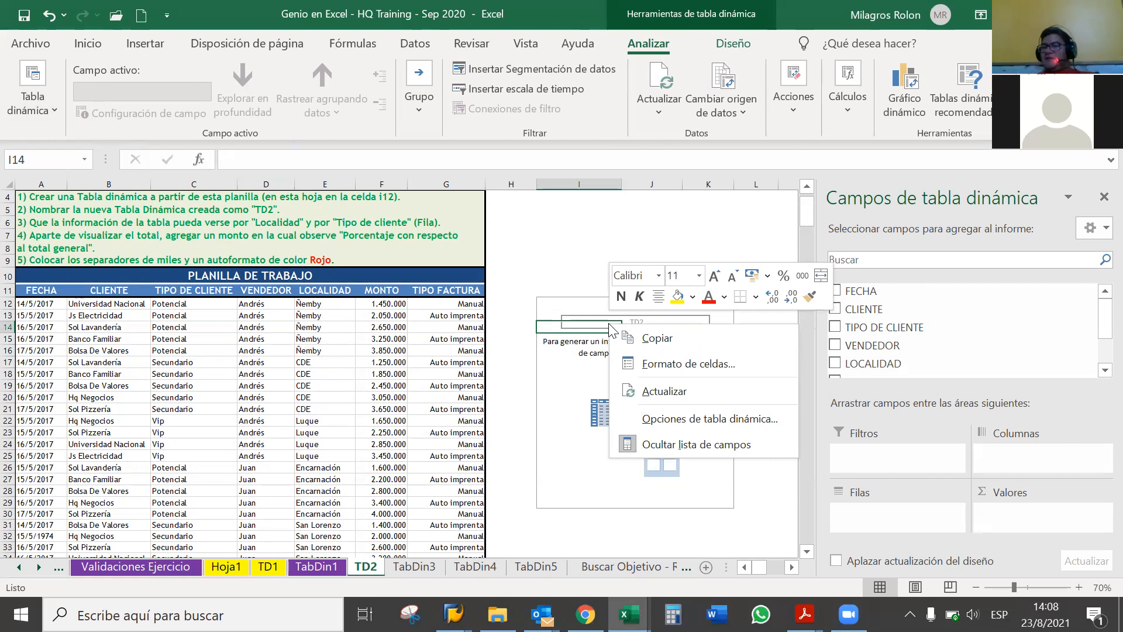
pyautogui.click(690, 421)
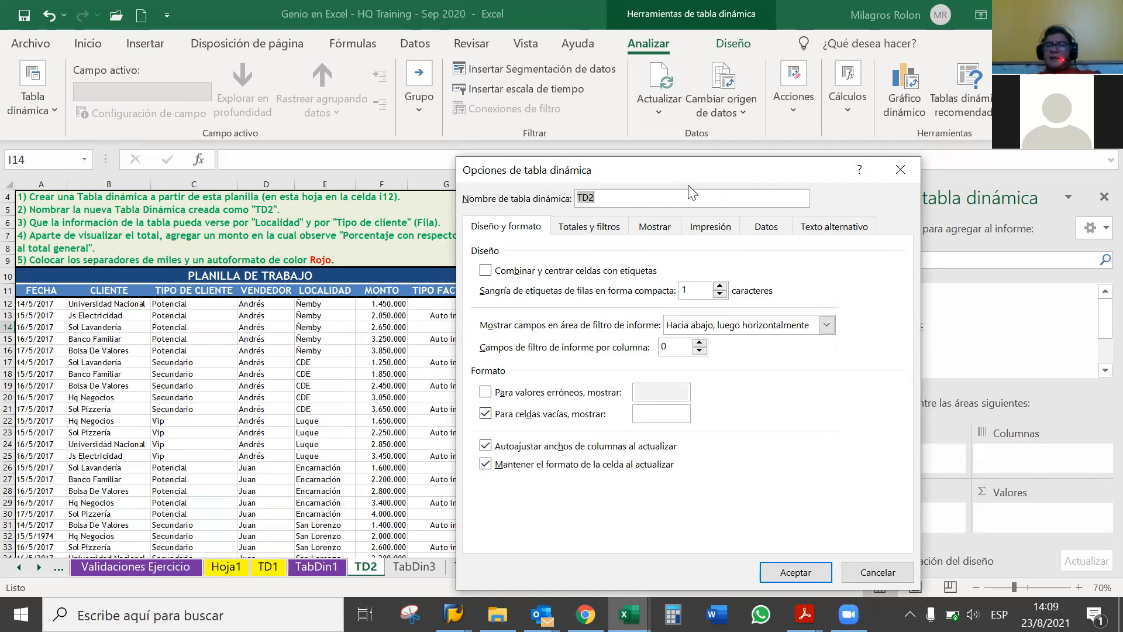
pyautogui.press('Return')
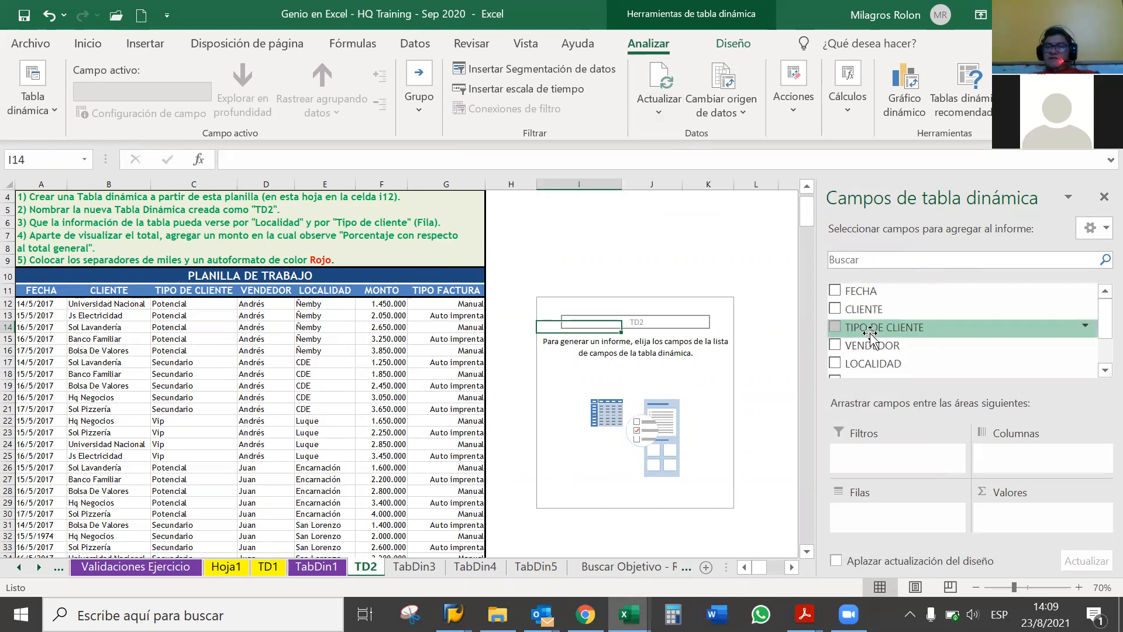
# - Add LOCALIDAD and TIPO DE CLIENTE as row fields of the pivot table, in that order
pyautogui.click(836, 361)
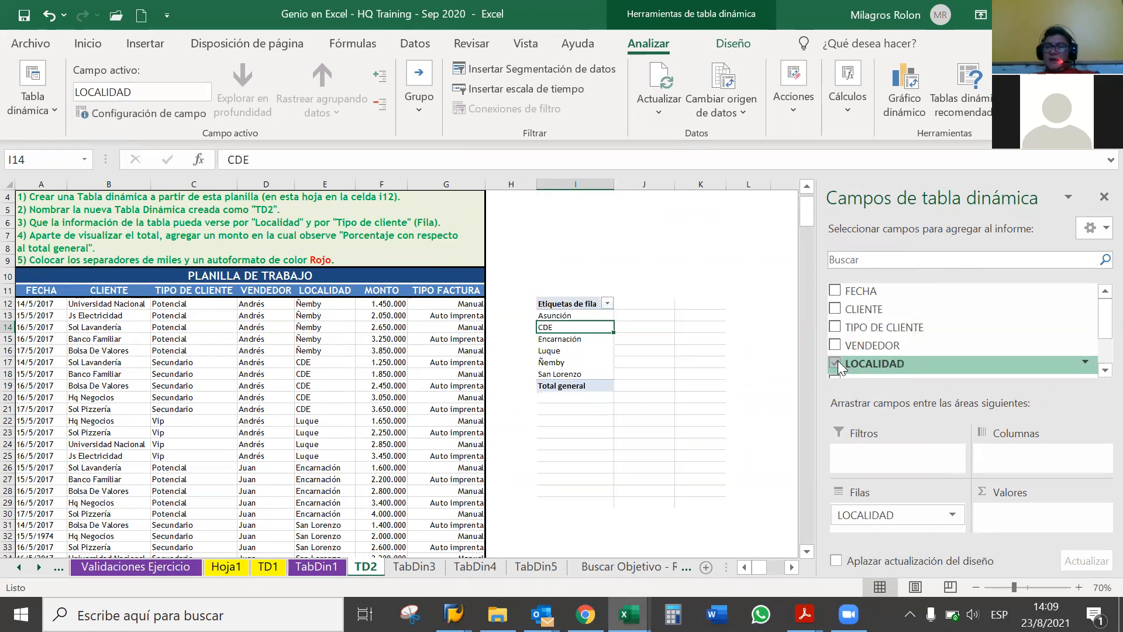
pyautogui.click(835, 327)
pyautogui.click(960, 523)
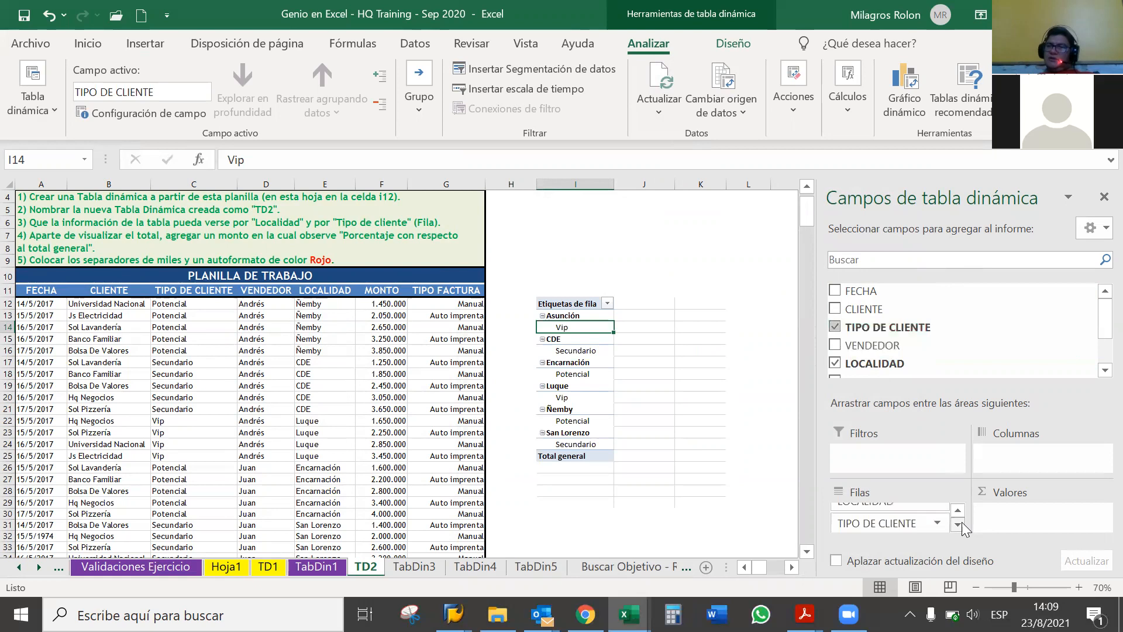
pyautogui.click(959, 511)
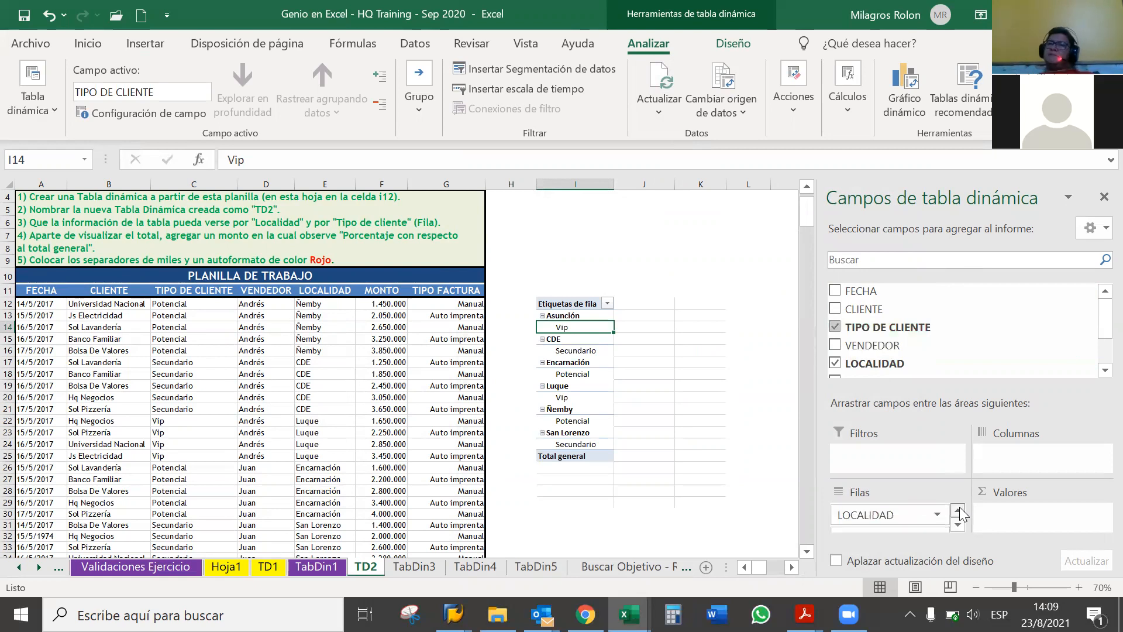
pyautogui.click(959, 525)
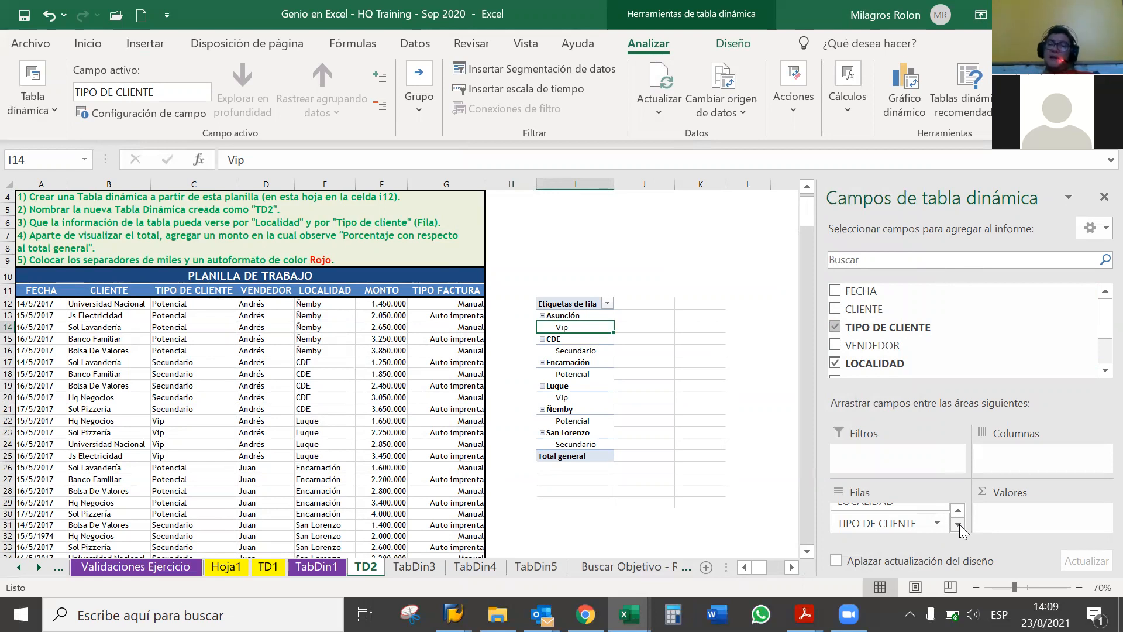
# - Try TIPO DE CLIENTE as the first row field, and move LOCALIDAD back above it
pyautogui.scroll(1, 959, 524)
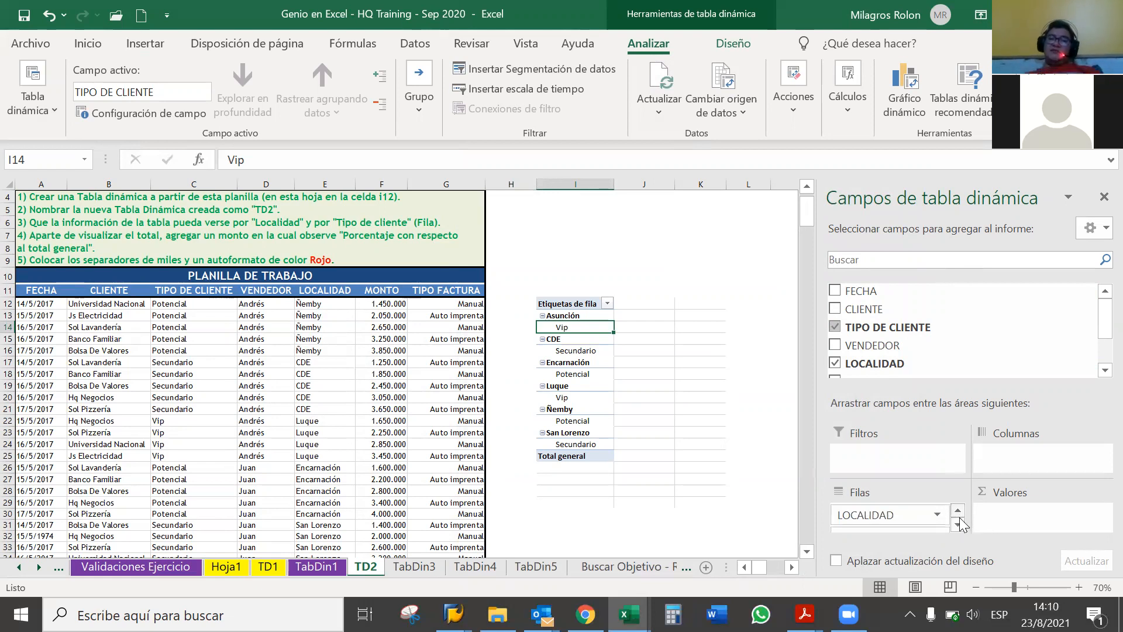
pyautogui.scroll(-1, 961, 526)
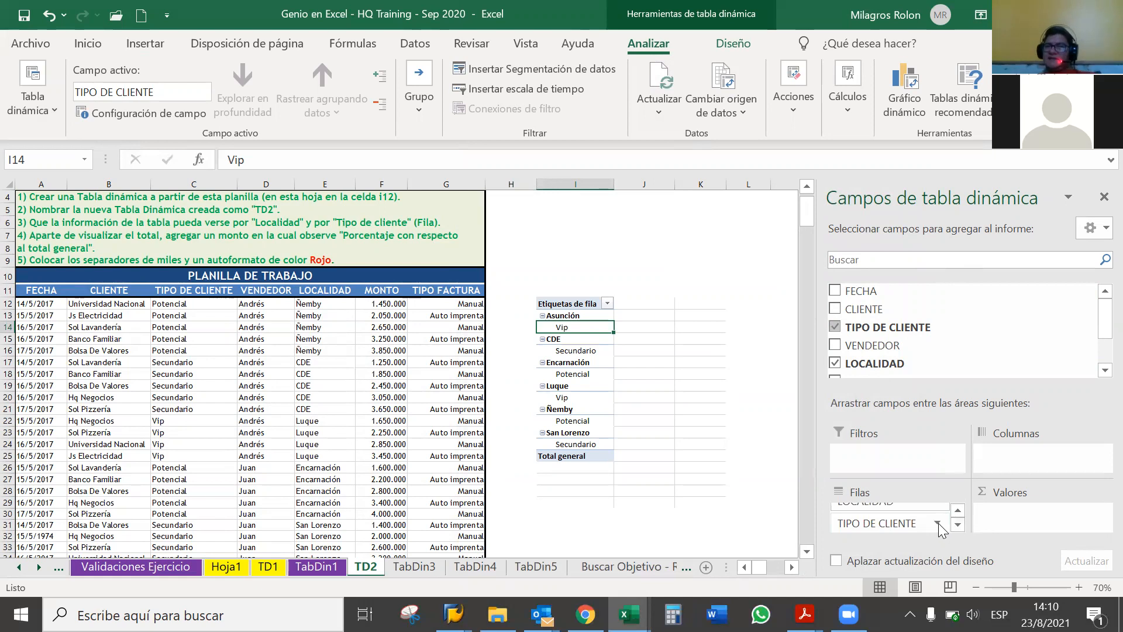
pyautogui.click(937, 524)
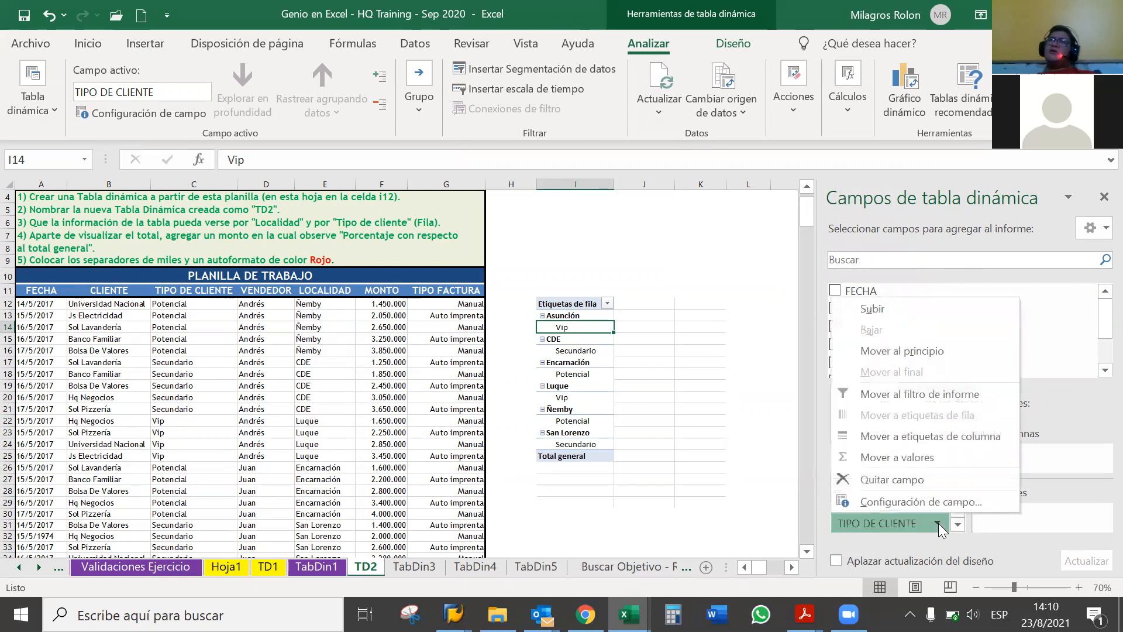
pyautogui.click(924, 353)
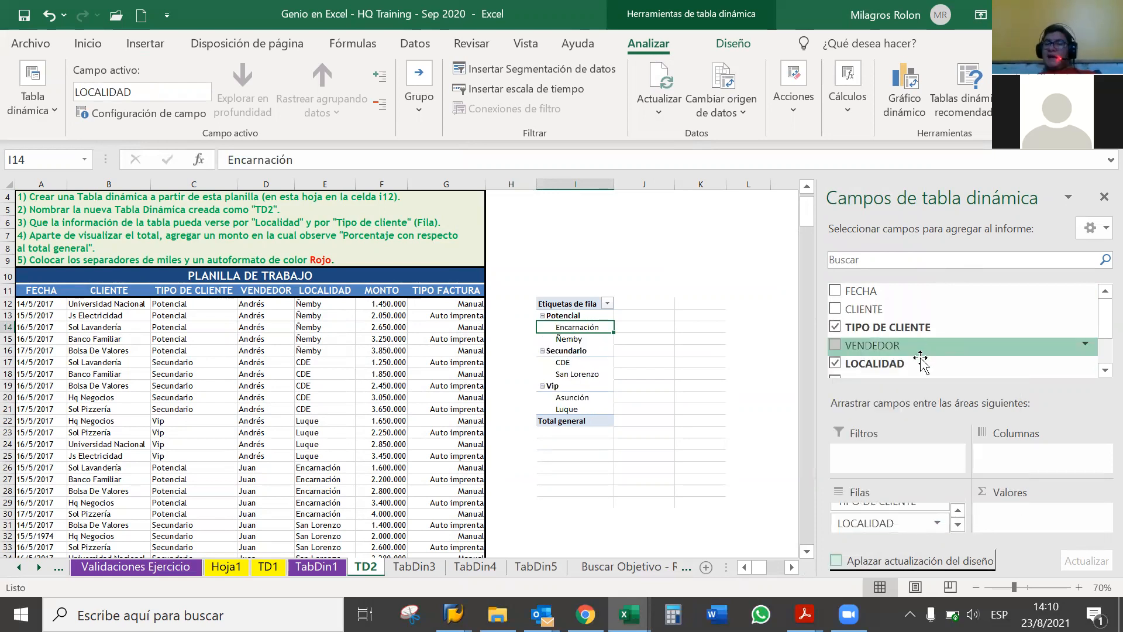
pyautogui.click(938, 525)
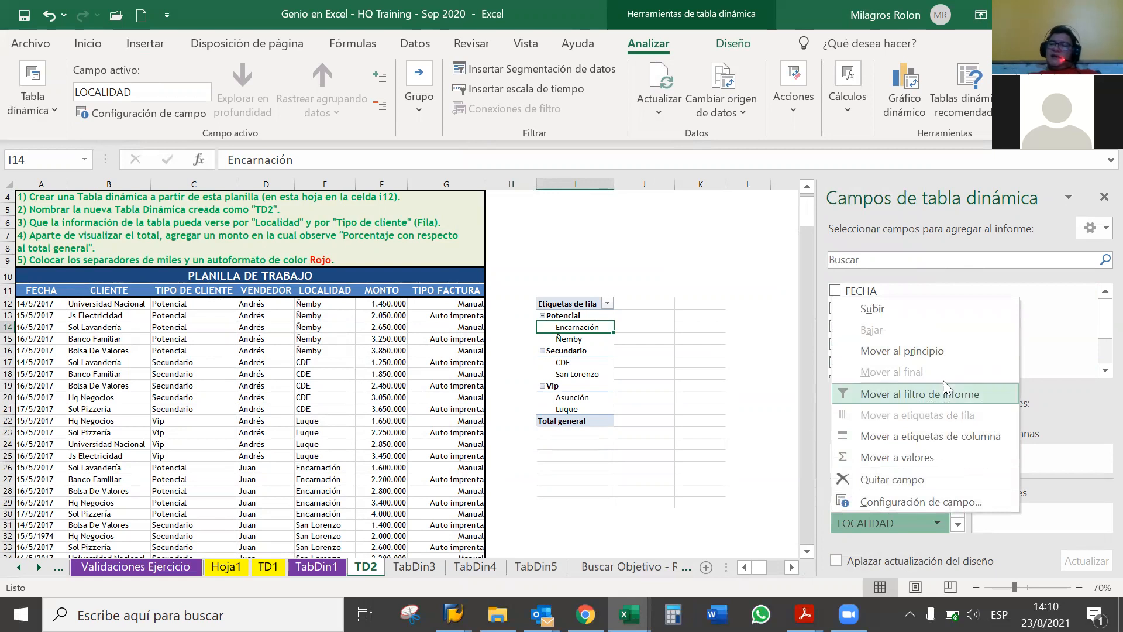
pyautogui.click(928, 310)
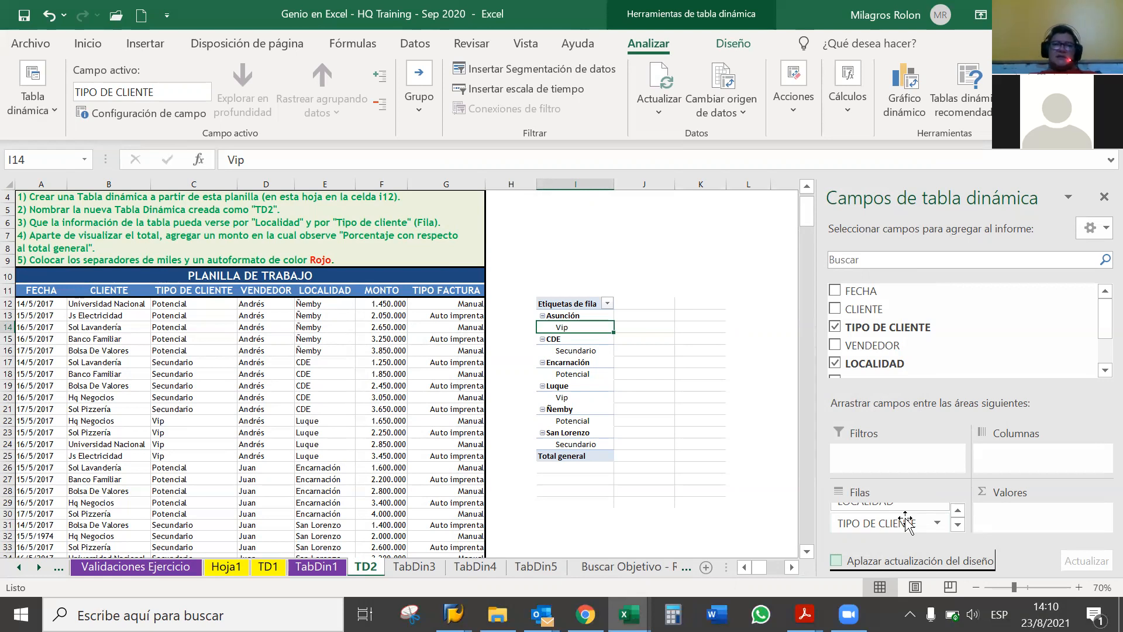
pyautogui.press('XF86AudioRaiseVolume')
pyautogui.press('XF86AudioRaiseVolume')
pyautogui.press('XF86AudioRaiseVolume')
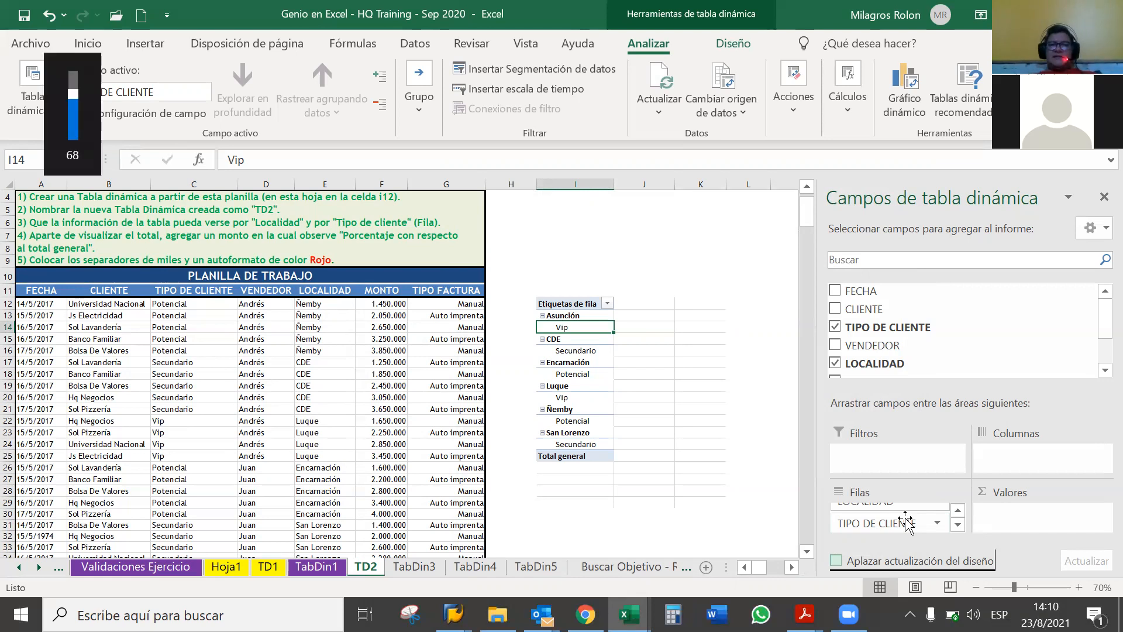
pyautogui.press('XF86AudioRaiseVolume')
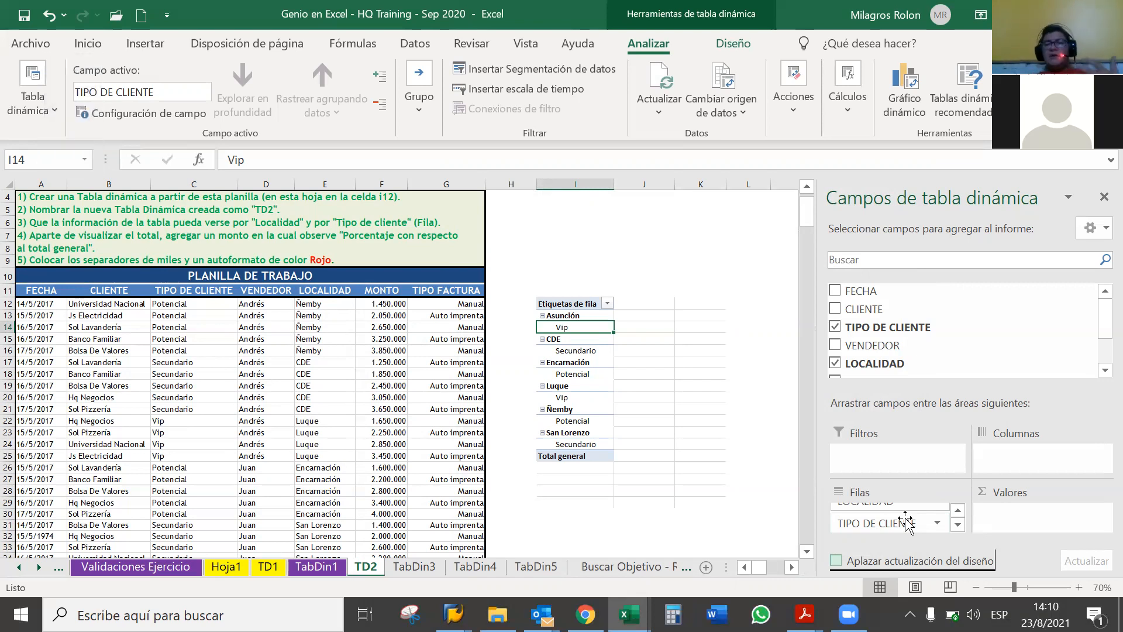
# - Add MONTO to the pivot table's values as a sum and inspect its amounts for Luque and the grand total
pyautogui.moveTo(1095, 321); pyautogui.dragTo(1097, 343)
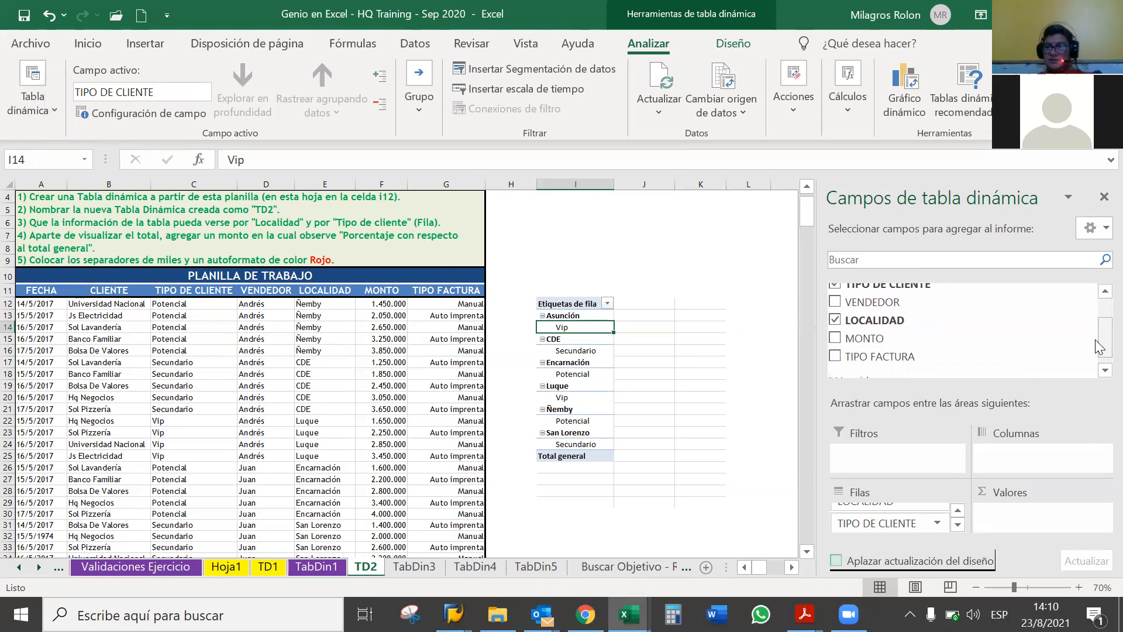
pyautogui.click(835, 337)
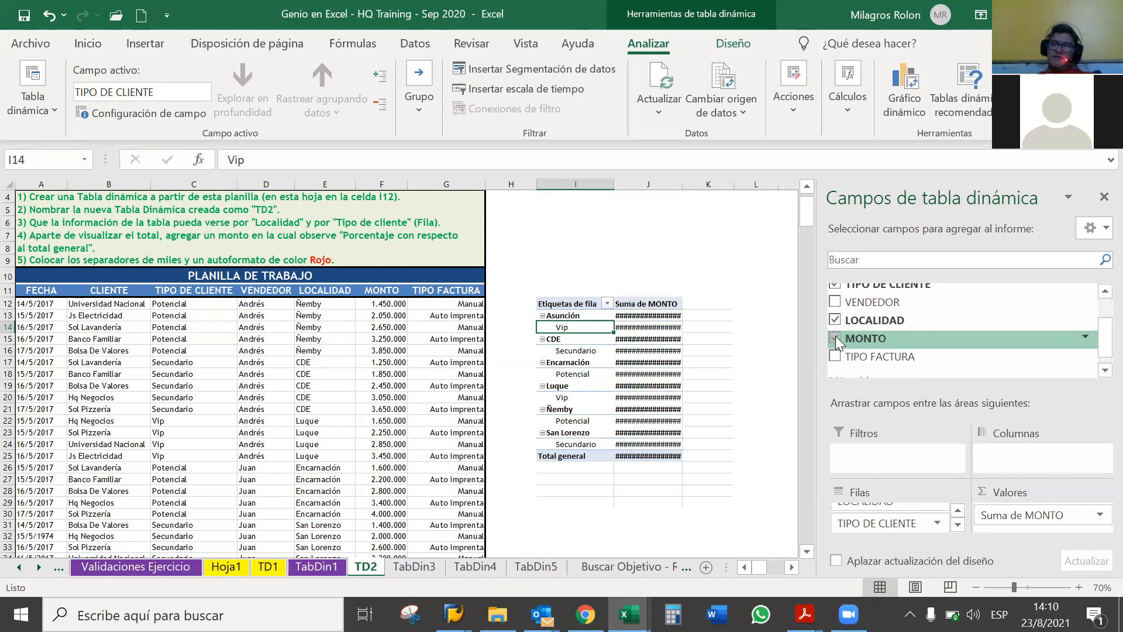
pyautogui.click(660, 388)
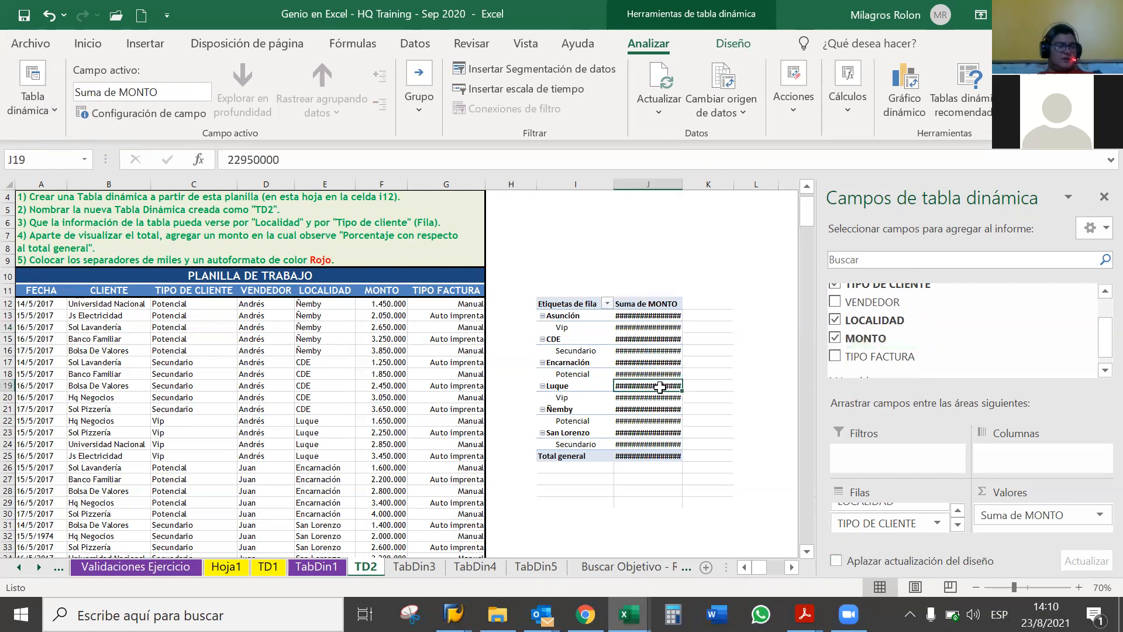
pyautogui.click(659, 456)
pyautogui.moveTo(659, 456)
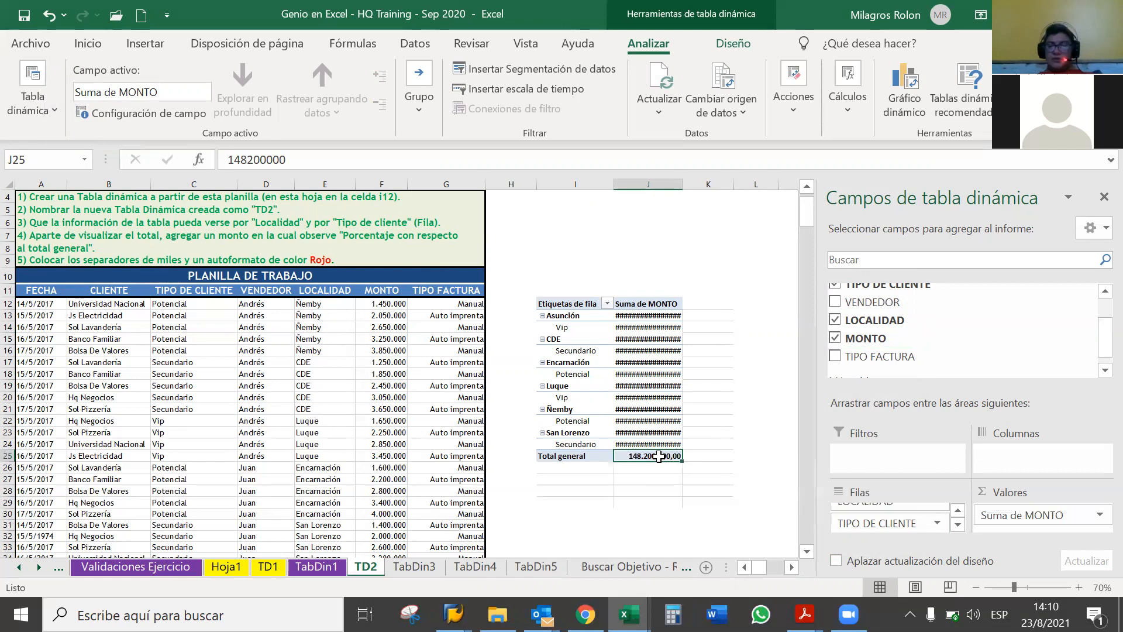
# - Format column J, which holds Suma de MONTO, as numbers with thousands separators and no decimals
pyautogui.click(652, 303)
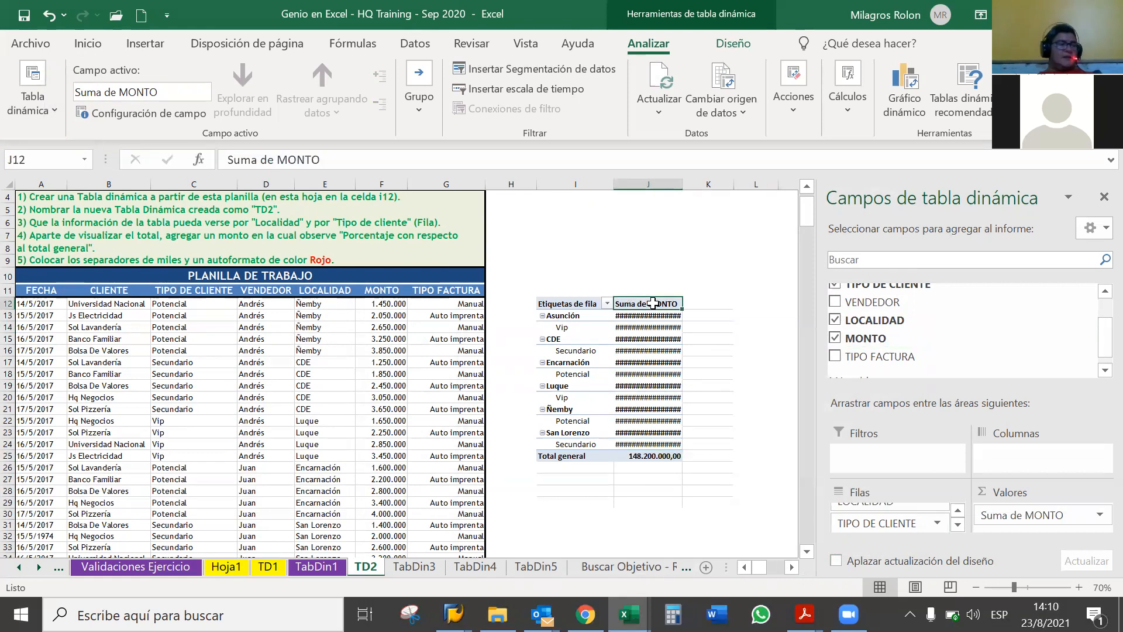
pyautogui.click(646, 184)
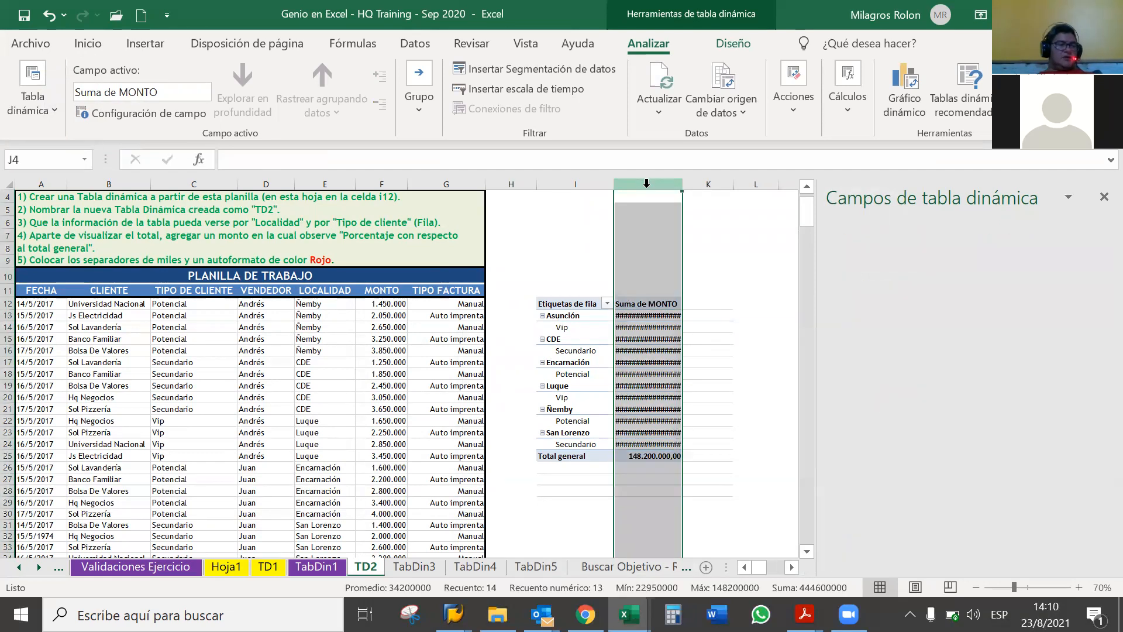
pyautogui.hotkey('ctrl', 'shift', '1')
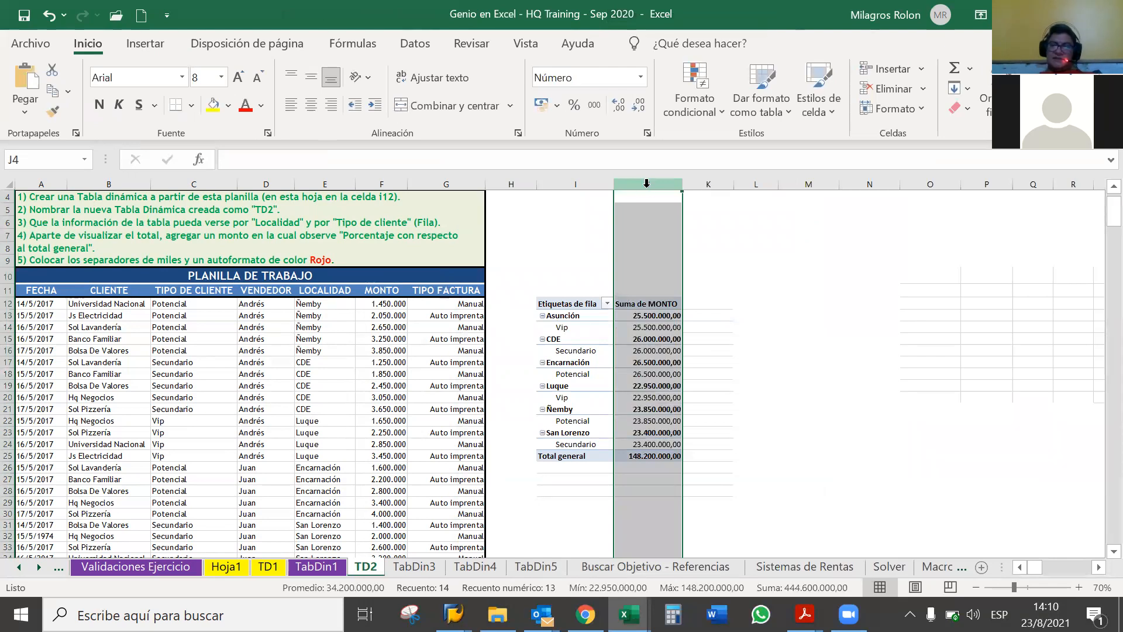
pyautogui.click(638, 105)
pyautogui.click(638, 105)
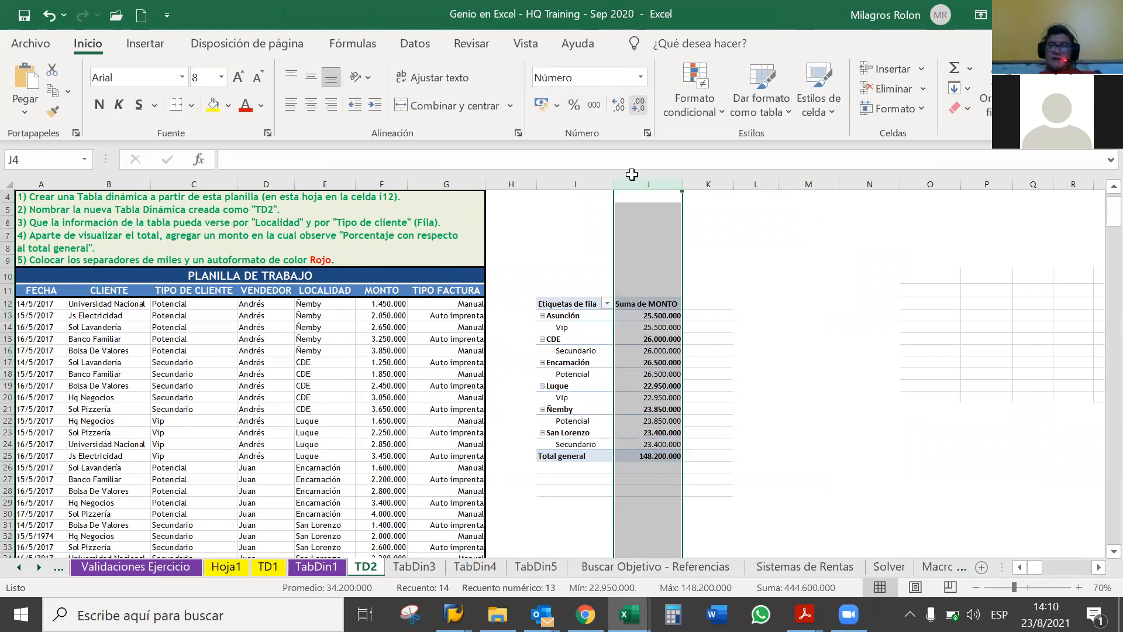
pyautogui.click(643, 314)
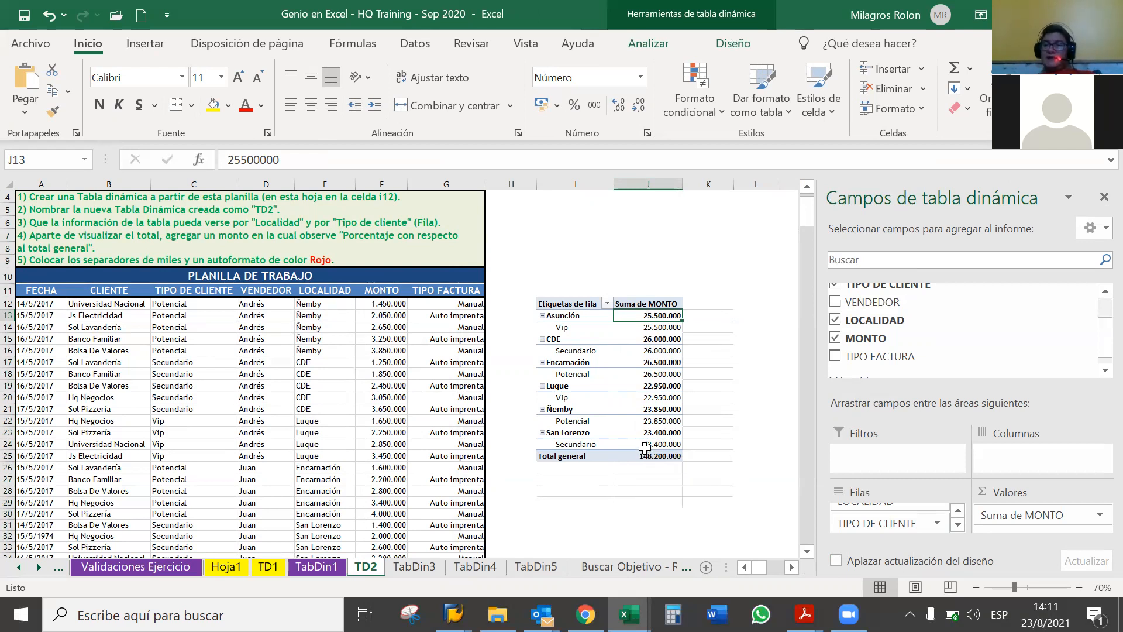
# - Review the formatted Suma de MONTO amounts and the formatting options offered for CDE's amount
pyautogui.moveTo(643, 456); pyautogui.dragTo(641, 316)
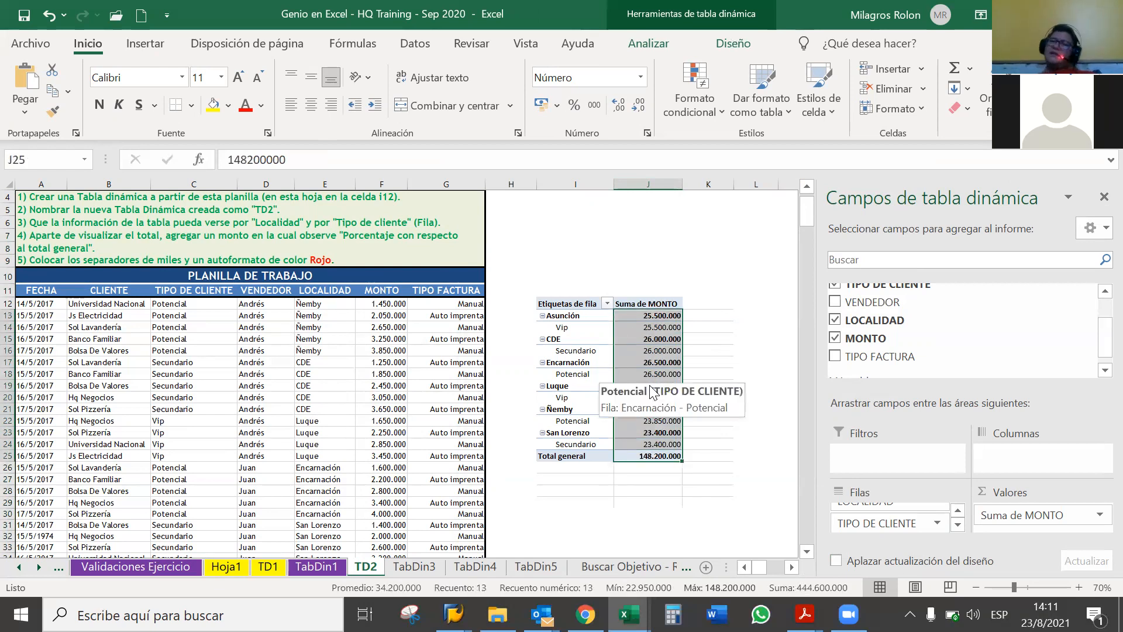
pyautogui.click(641, 340)
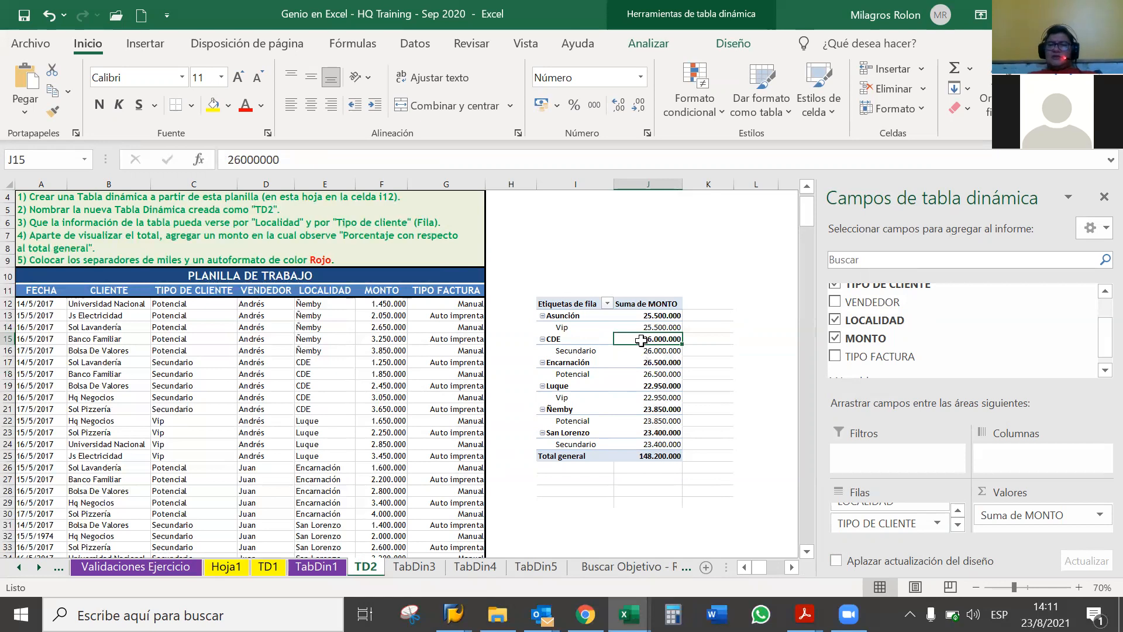
pyautogui.rightClick(644, 338)
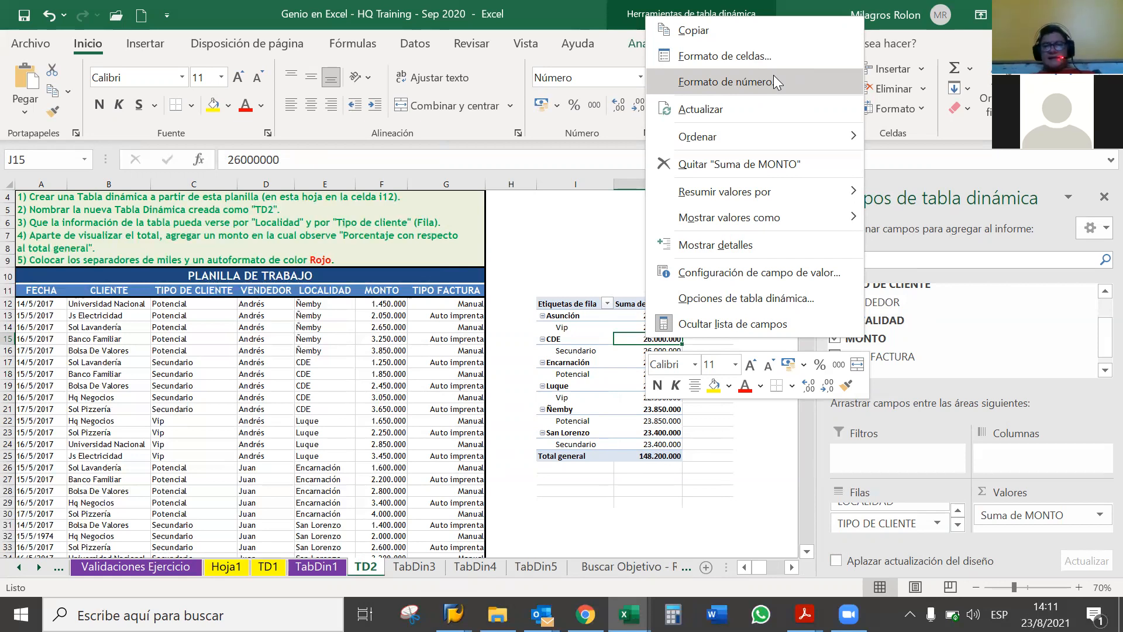
pyautogui.press('Escape')
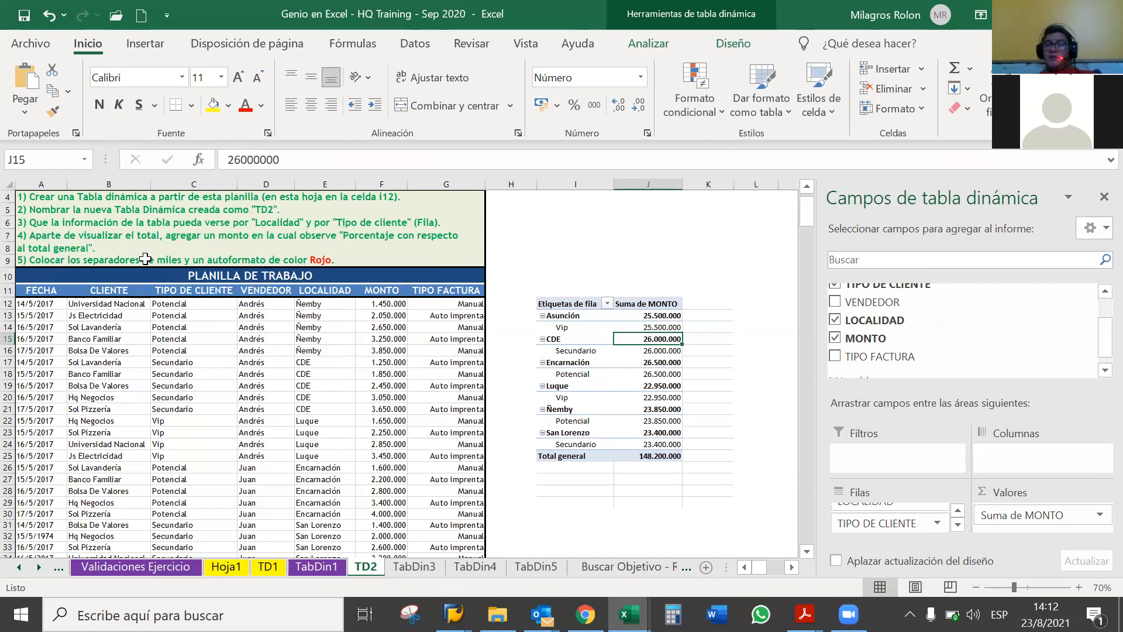
# - Add MONTO to the pivot table's values a second time as another sum
pyautogui.click(636, 303)
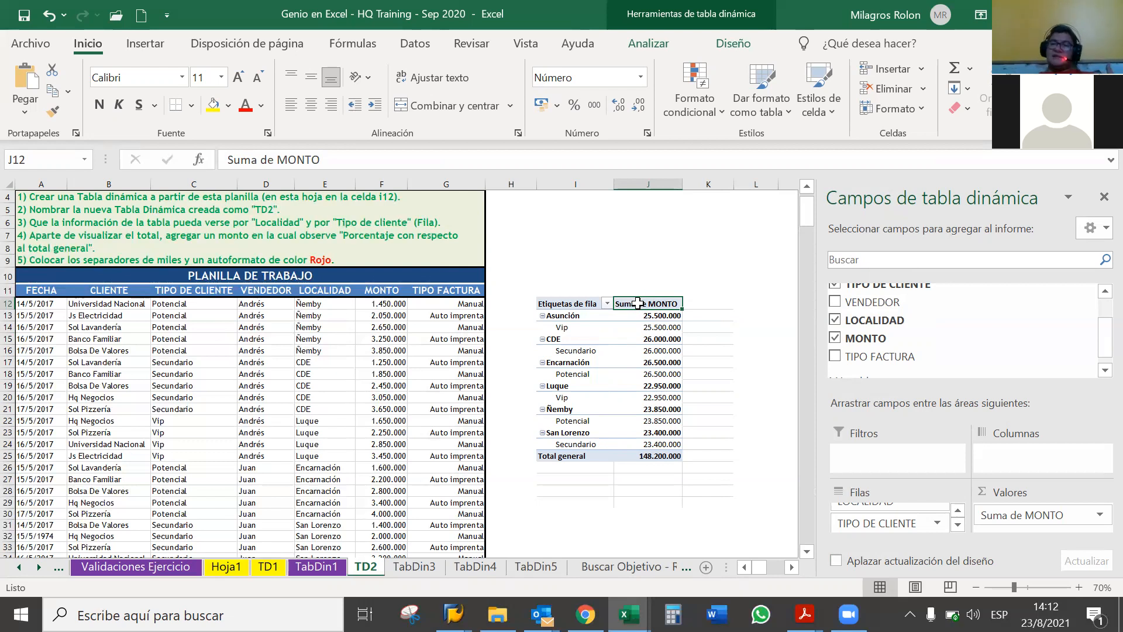
pyautogui.click(690, 304)
pyautogui.click(670, 305)
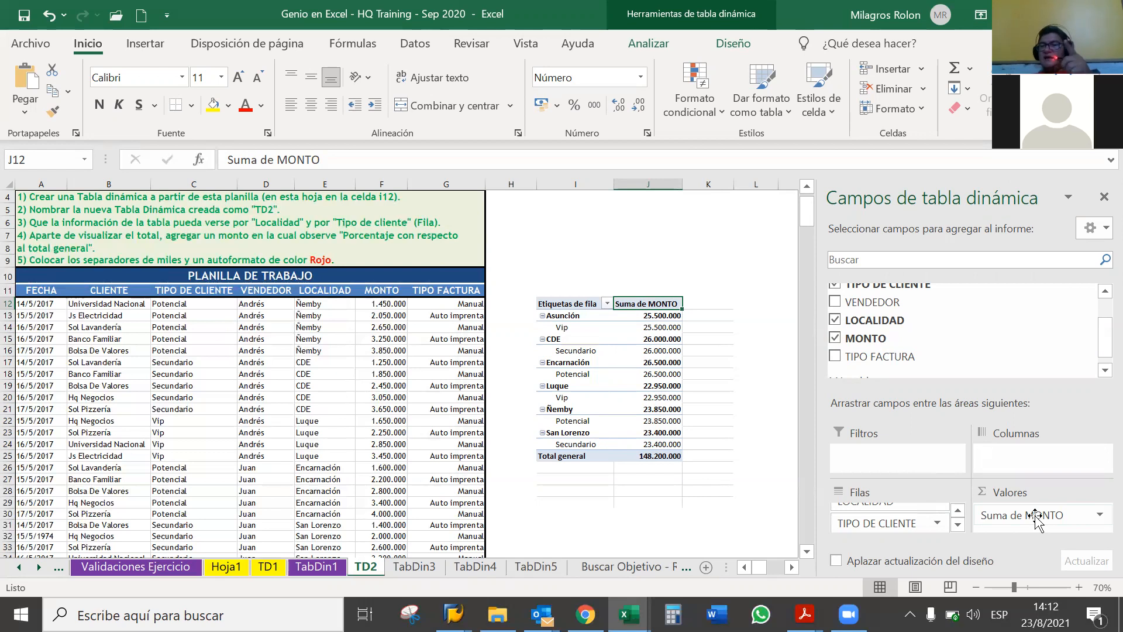
pyautogui.moveTo(1035, 517); pyautogui.dragTo(1006, 525)
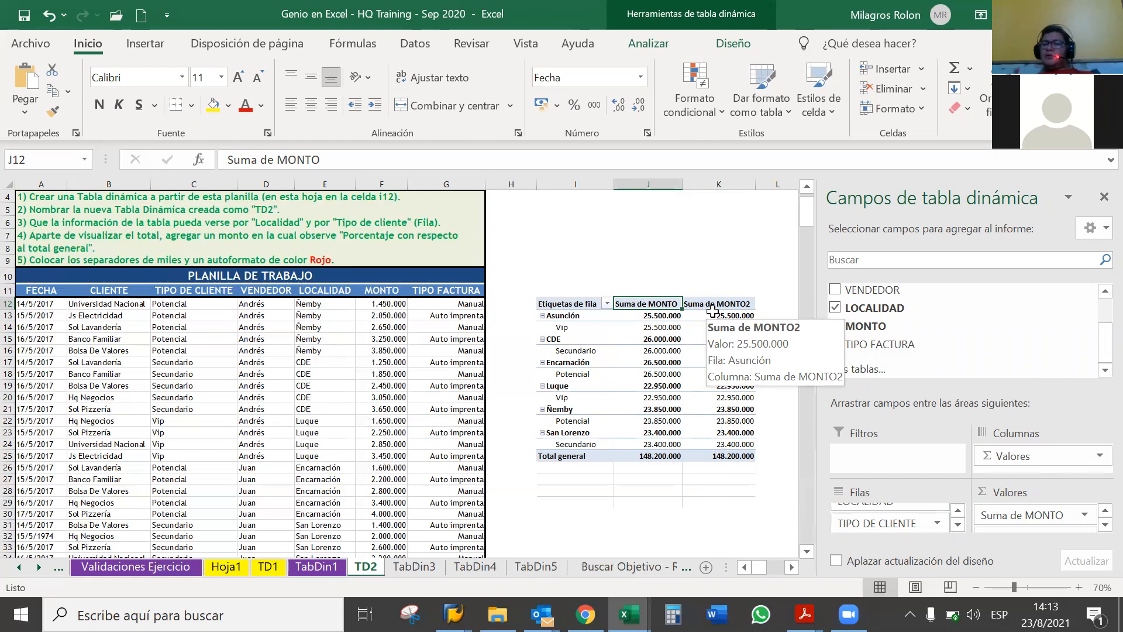
pyautogui.press('XF86AudioRaiseVolume')
pyautogui.press('XF86AudioRaiseVolume')
pyautogui.press('XF86AudioRaiseVolume')
pyautogui.press('XF86AudioRaiseVolume')
pyautogui.press('XF86AudioRaiseVolume')
pyautogui.press('XF86AudioRaiseVolume')
pyautogui.press('XF86AudioRaiseVolume')
pyautogui.press('XF86AudioRaiseVolume')
pyautogui.press('XF86AudioLowerVolume')
pyautogui.press('XF86AudioLowerVolume')
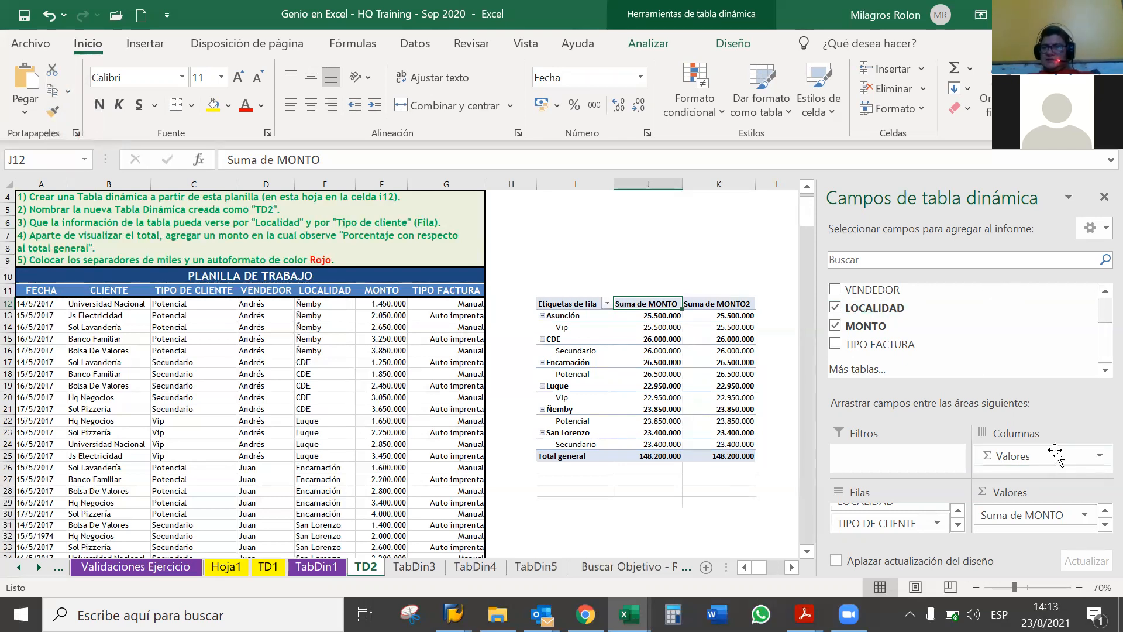
# - Try moving Σ Valores from the columns to the rows, between LOCALIDAD and TIPO DE CLIENTE
pyautogui.moveTo(1050, 459); pyautogui.dragTo(892, 524)
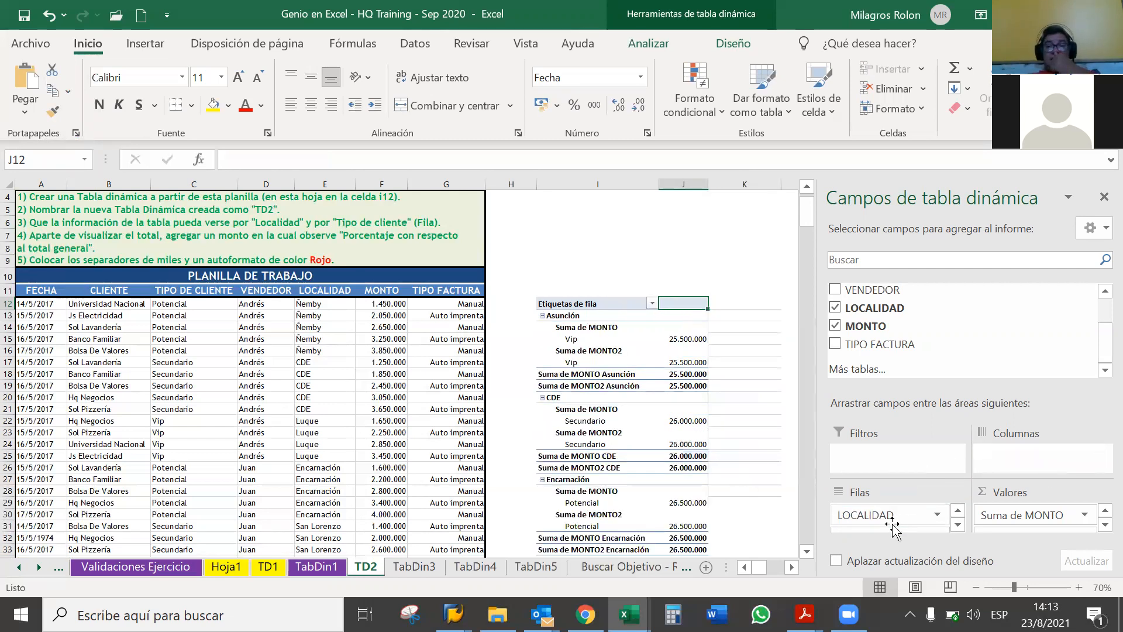
pyautogui.moveTo(811, 216); pyautogui.dragTo(810, 223)
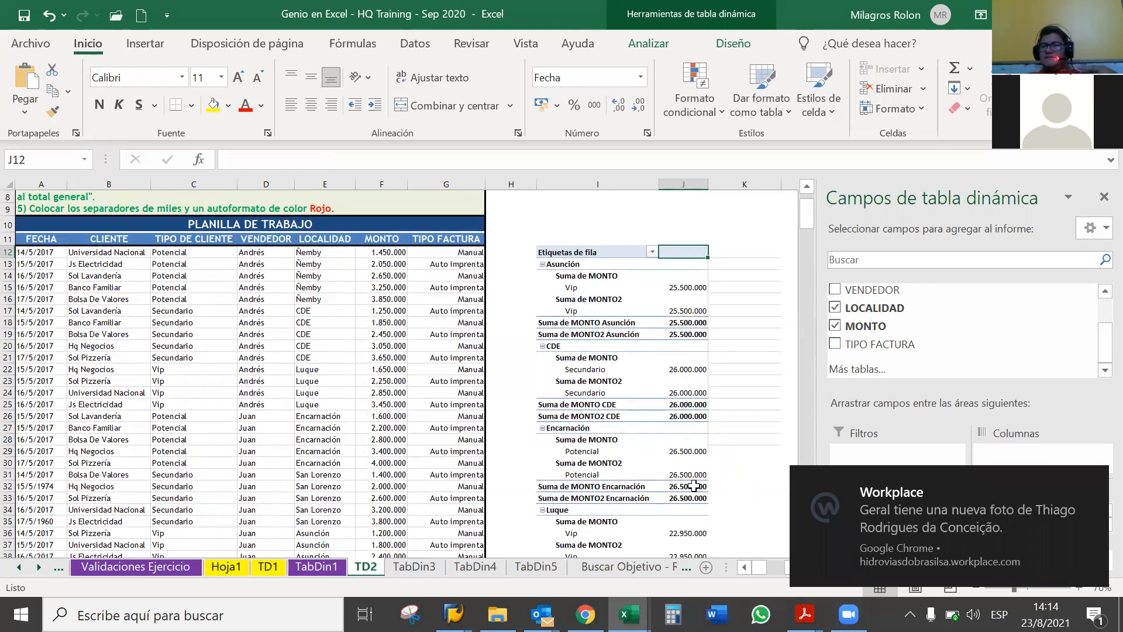
pyautogui.click(1093, 485)
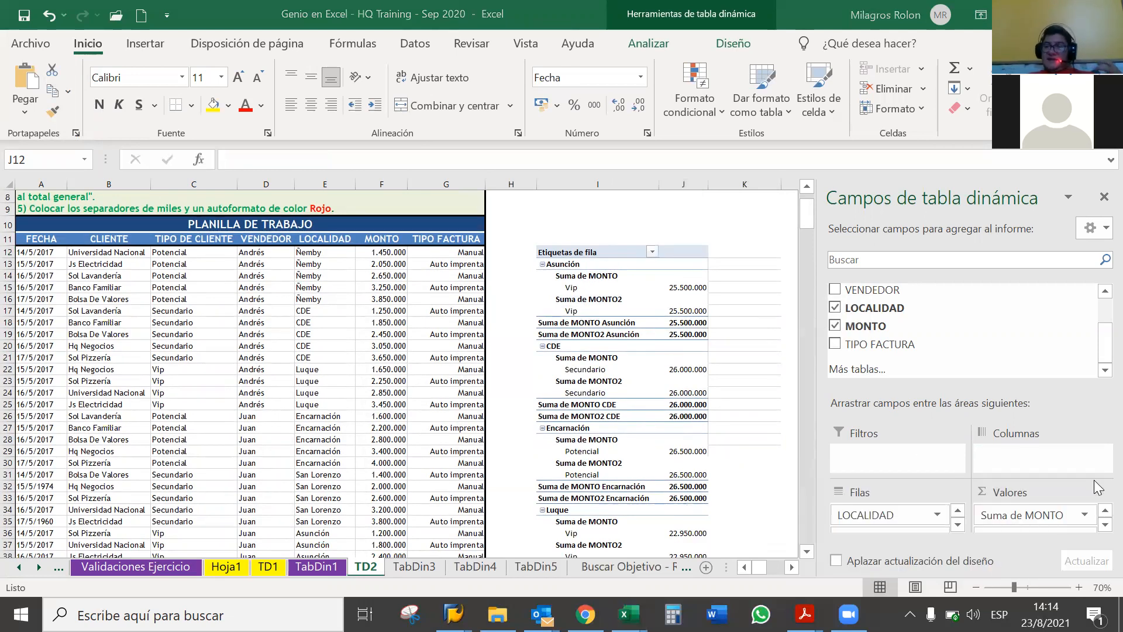
# - Examine how the Vip rows under Asunción are listed for Suma de MONTO and Suma de MONTO2
pyautogui.moveTo(696, 392)
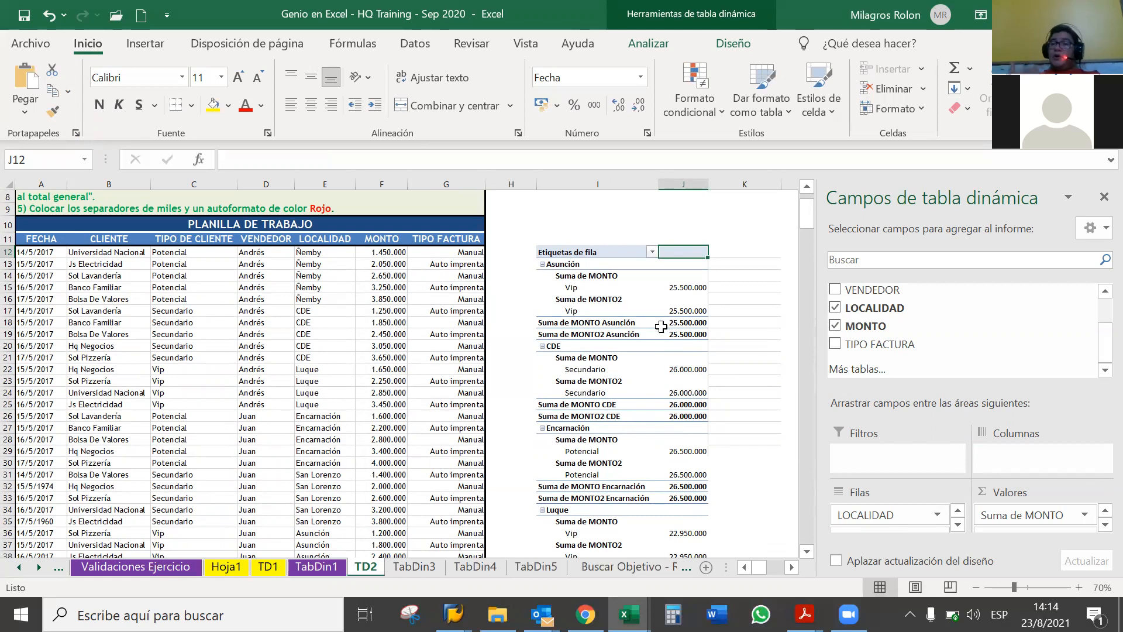
pyautogui.moveTo(659, 325)
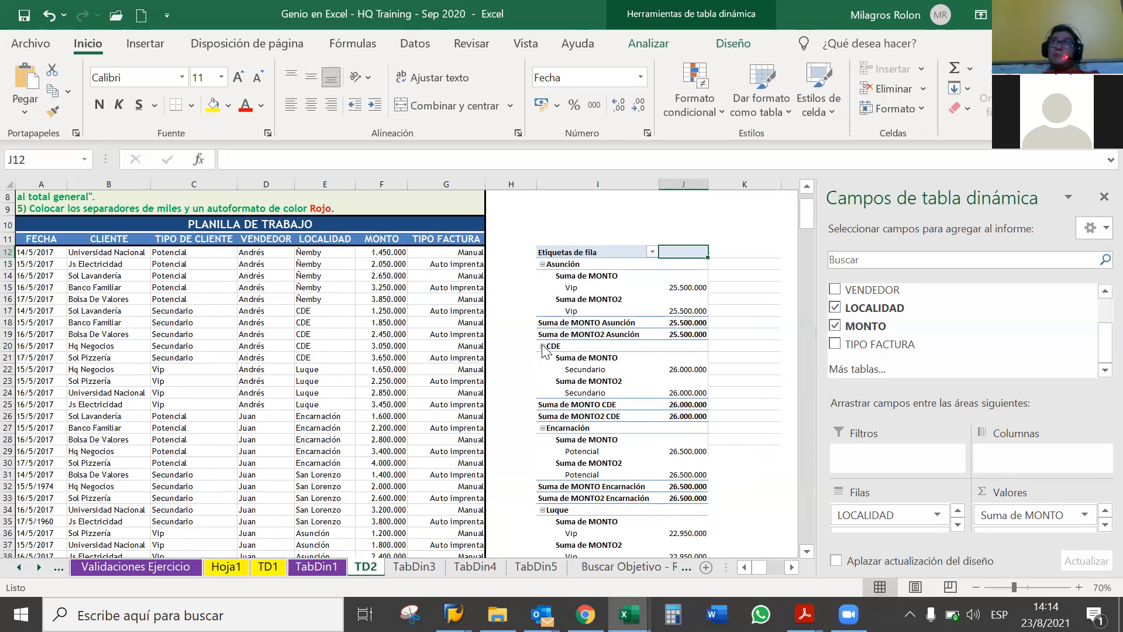
pyautogui.click(572, 289)
pyautogui.click(572, 301)
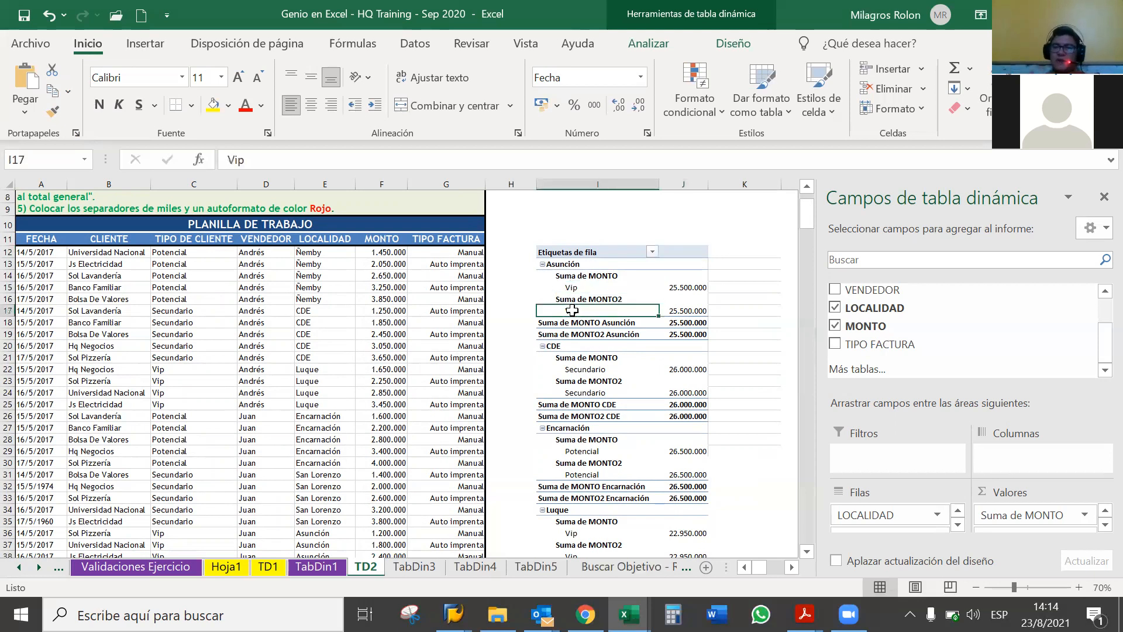
pyautogui.click(568, 302)
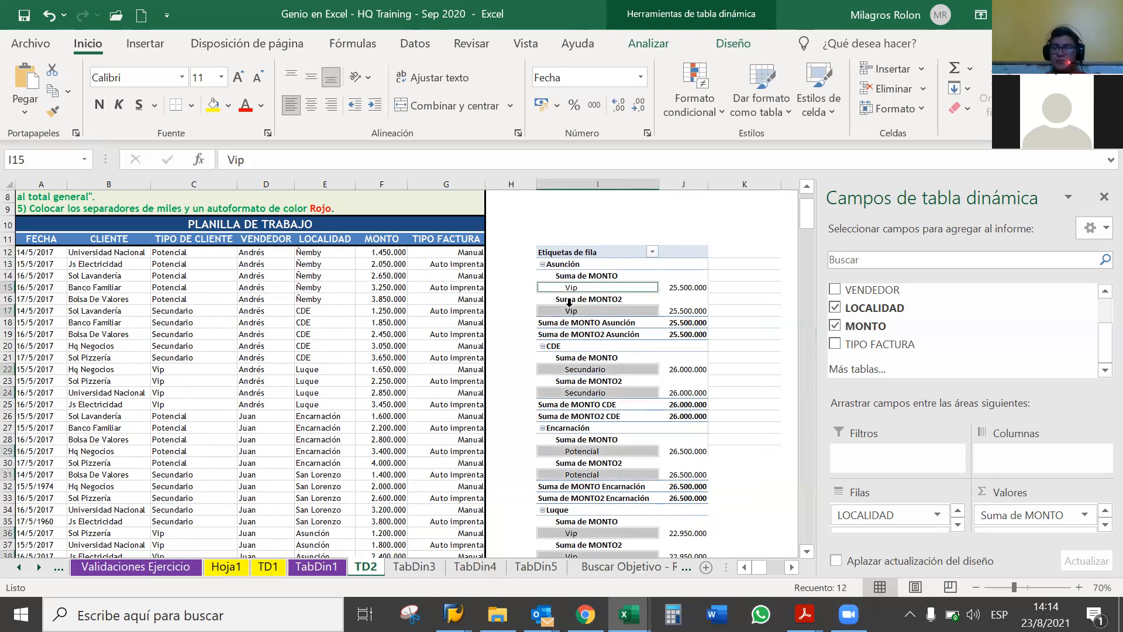
pyautogui.click(572, 310)
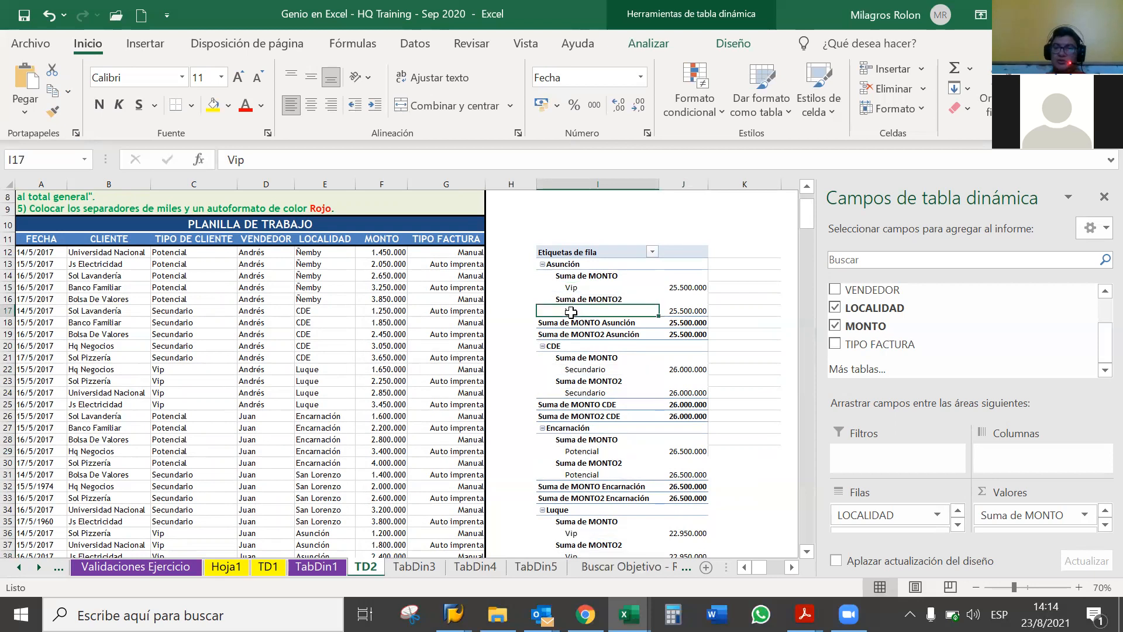
pyautogui.click(618, 283)
pyautogui.click(624, 309)
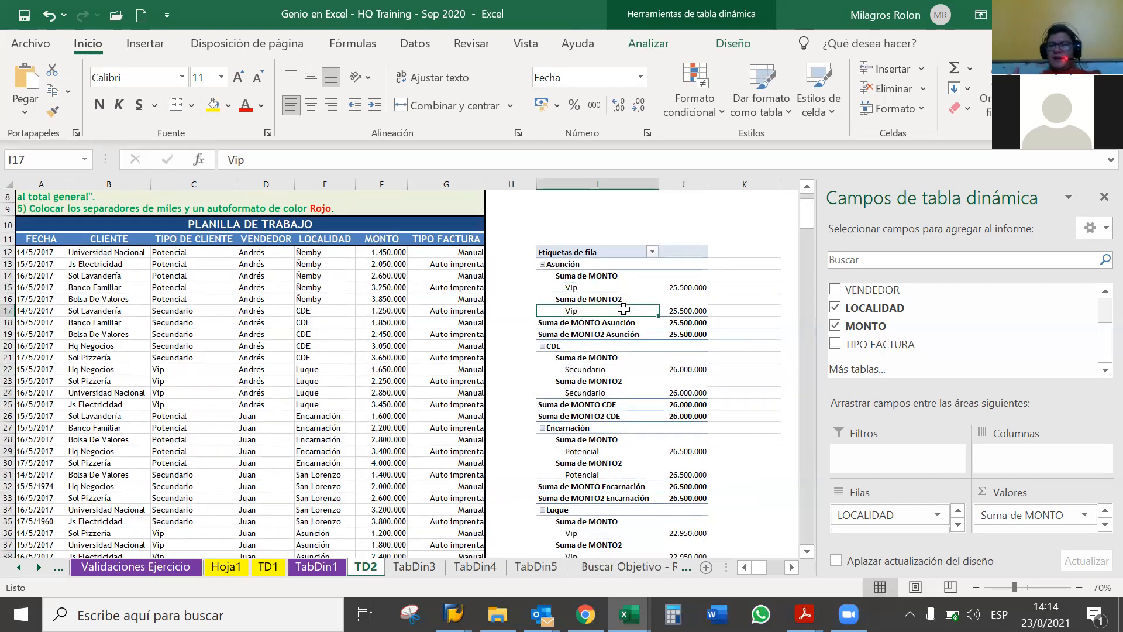
pyautogui.press('XF86AudioLowerVolume')
pyautogui.press('XF86AudioLowerVolume')
pyautogui.press('XF86AudioLowerVolume')
pyautogui.press('XF86AudioLowerVolume')
pyautogui.press('XF86AudioLowerVolume')
pyautogui.press('XF86AudioLowerVolume')
pyautogui.press('XF86AudioLowerVolume')
pyautogui.press('XF86AudioLowerVolume')
pyautogui.press('XF86AudioLowerVolume')
pyautogui.press('XF86AudioLowerVolume')
pyautogui.press('XF86AudioLowerVolume')
pyautogui.press('XF86AudioLowerVolume')
pyautogui.press('XF86AudioLowerVolume')
pyautogui.press('XF86AudioLowerVolume')
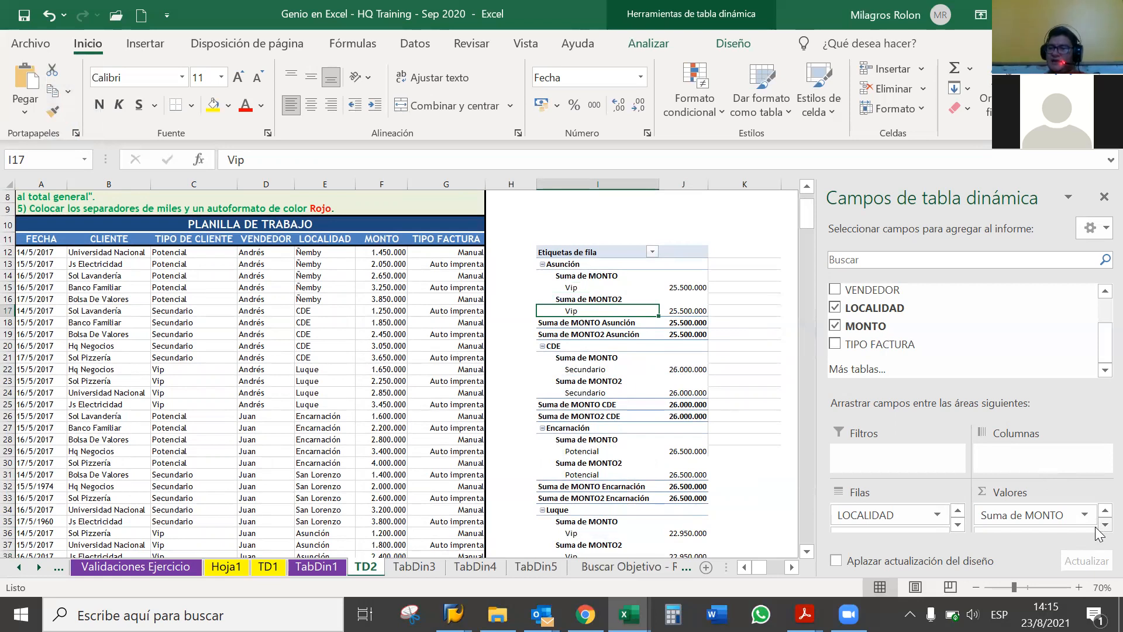
# - Try Σ Valores as the first row field above LOCALIDAD, and move it back to the columns
pyautogui.scroll(-1, 1096, 528)
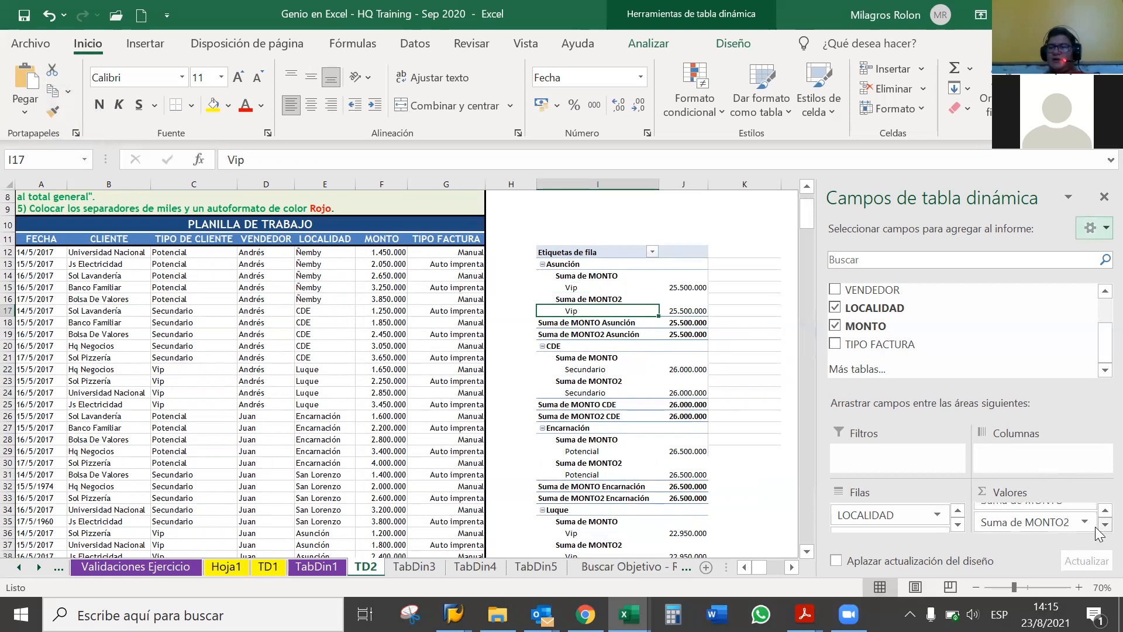
pyautogui.click(958, 523)
pyautogui.click(958, 523)
pyautogui.click(958, 523)
pyautogui.click(957, 510)
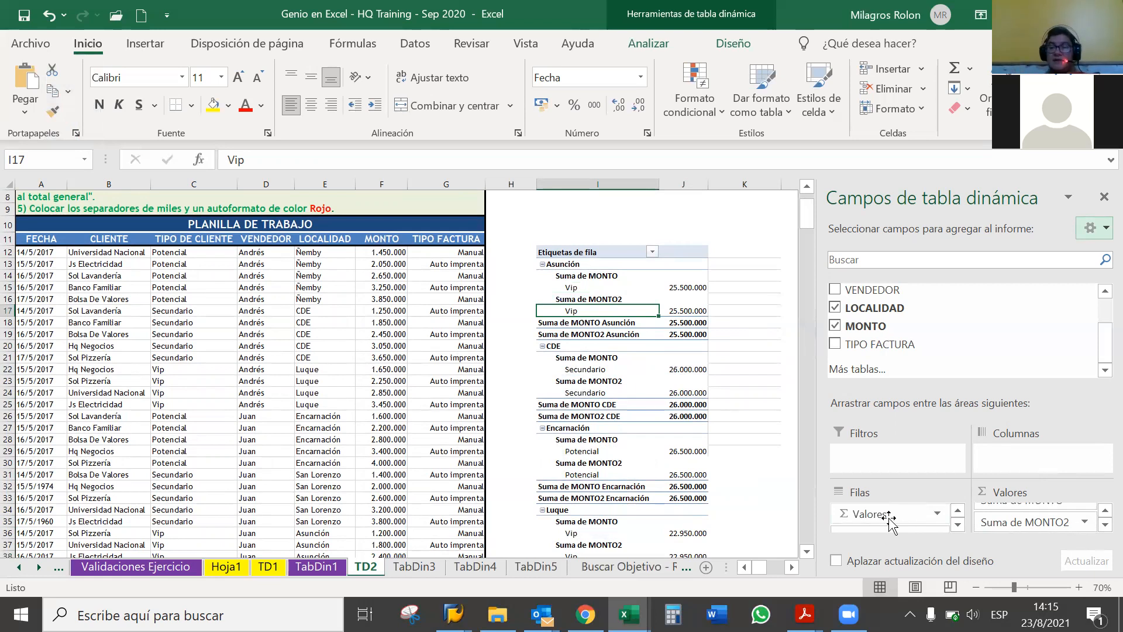
pyautogui.moveTo(888, 514); pyautogui.dragTo(927, 515)
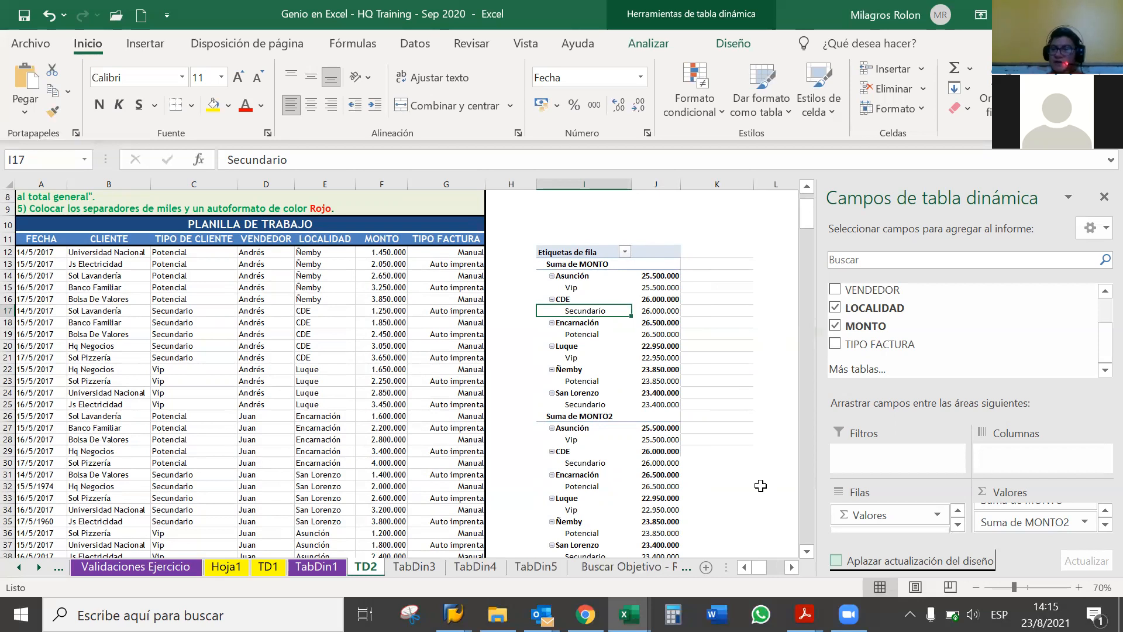
pyautogui.moveTo(869, 514); pyautogui.dragTo(1006, 464)
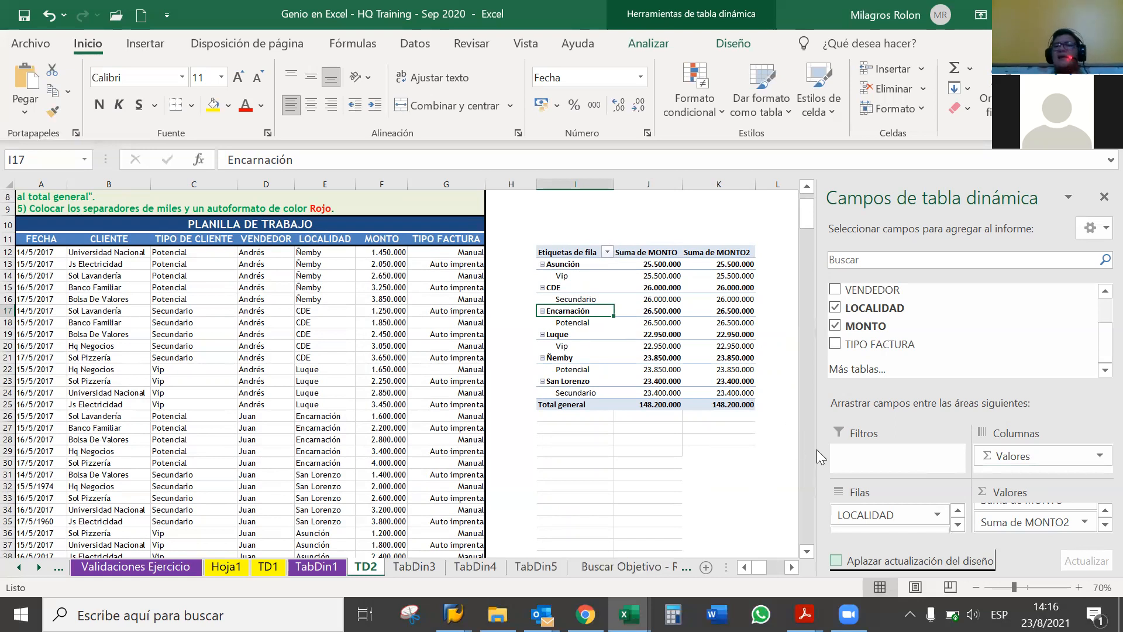
# - Browse the summary calculations for Suma de MONTO2 and show its values as % del total general
pyautogui.click(714, 255)
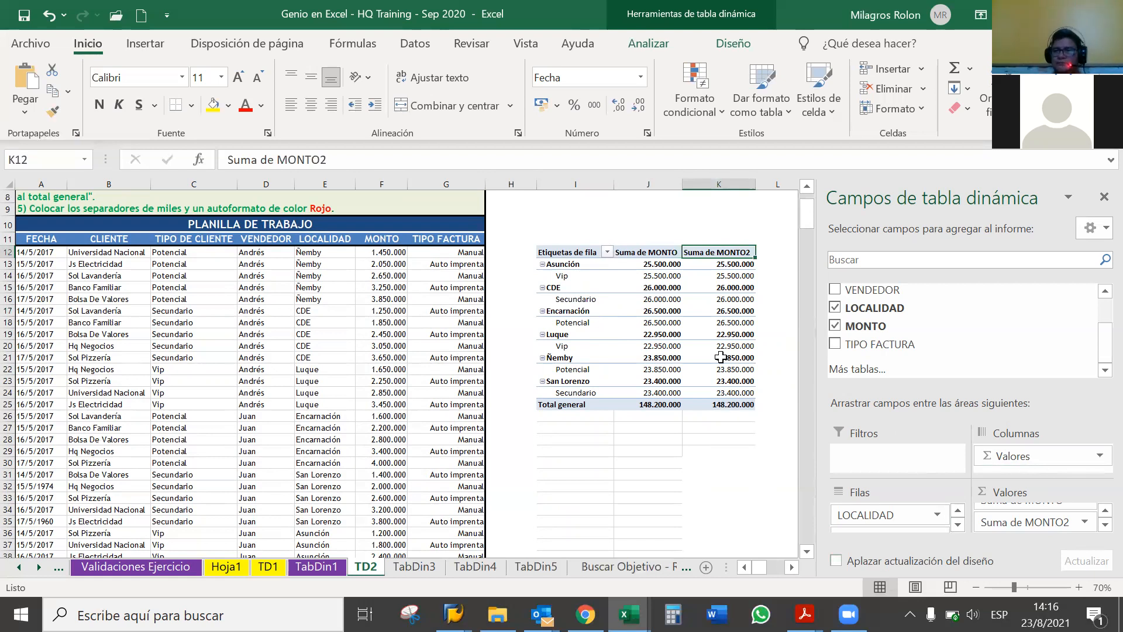
pyautogui.doubleClick(709, 252)
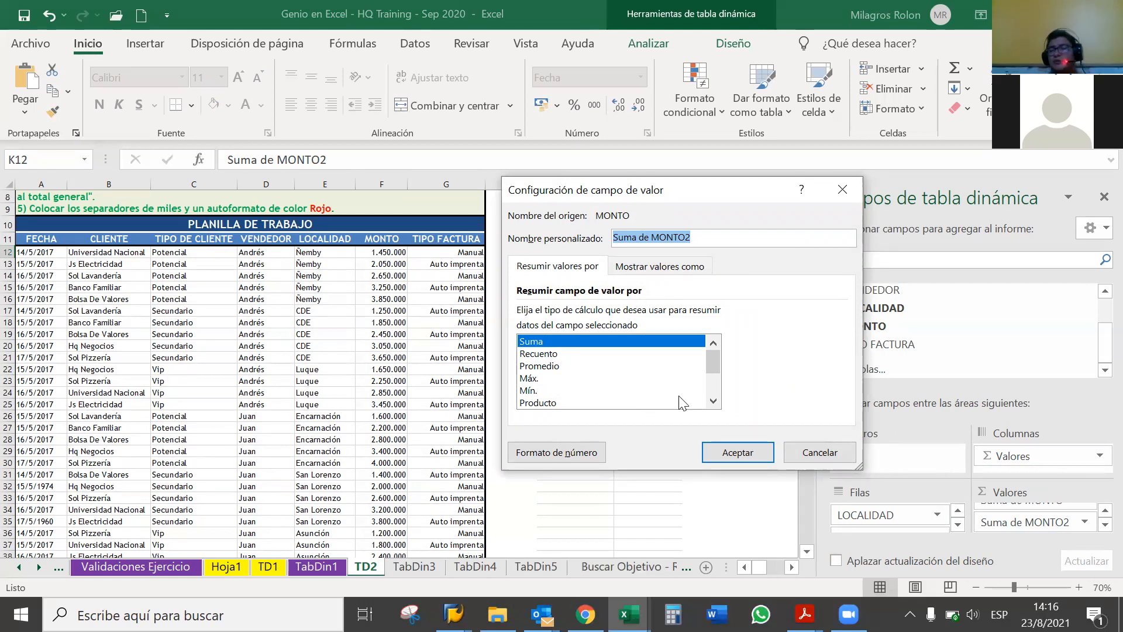
pyautogui.click(712, 401)
pyautogui.click(712, 401)
pyautogui.click(712, 401)
pyautogui.click(712, 401)
pyautogui.click(712, 401)
pyautogui.moveTo(714, 392)
pyautogui.mouseDown()
pyautogui.moveTo(715, 360)
pyautogui.moveTo(716, 382)
pyautogui.mouseUp()
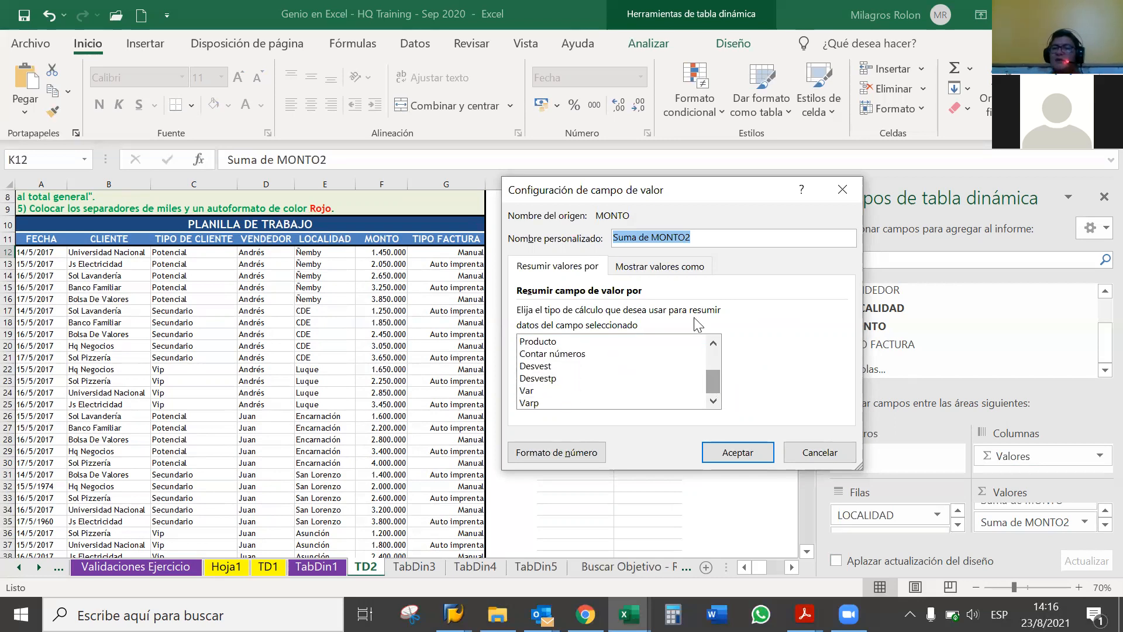
pyautogui.click(683, 274)
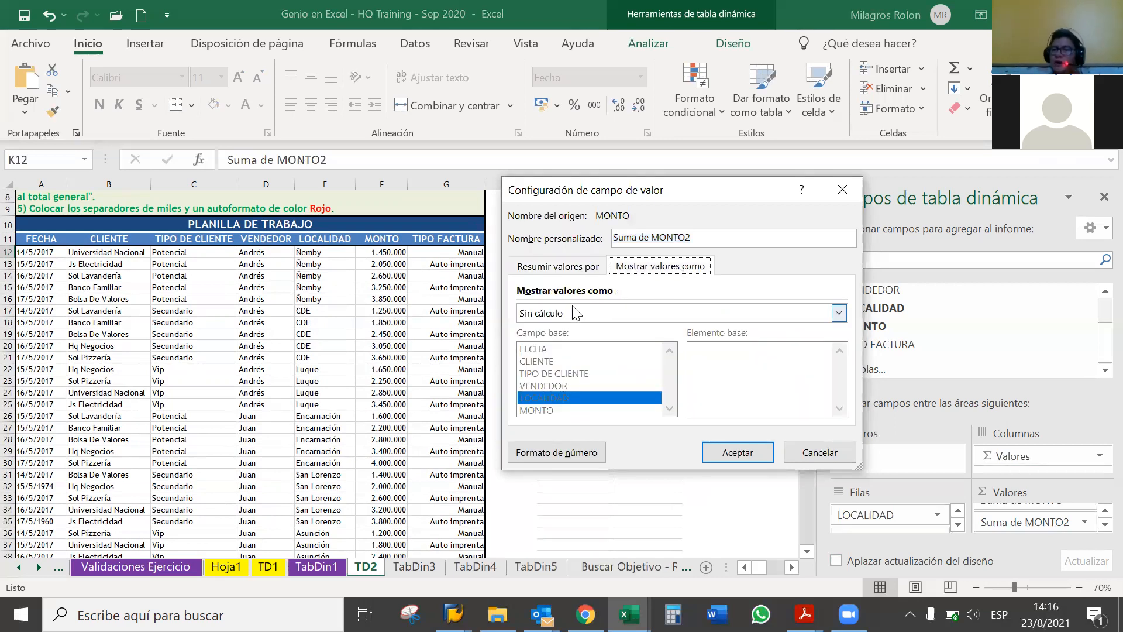
pyautogui.click(839, 315)
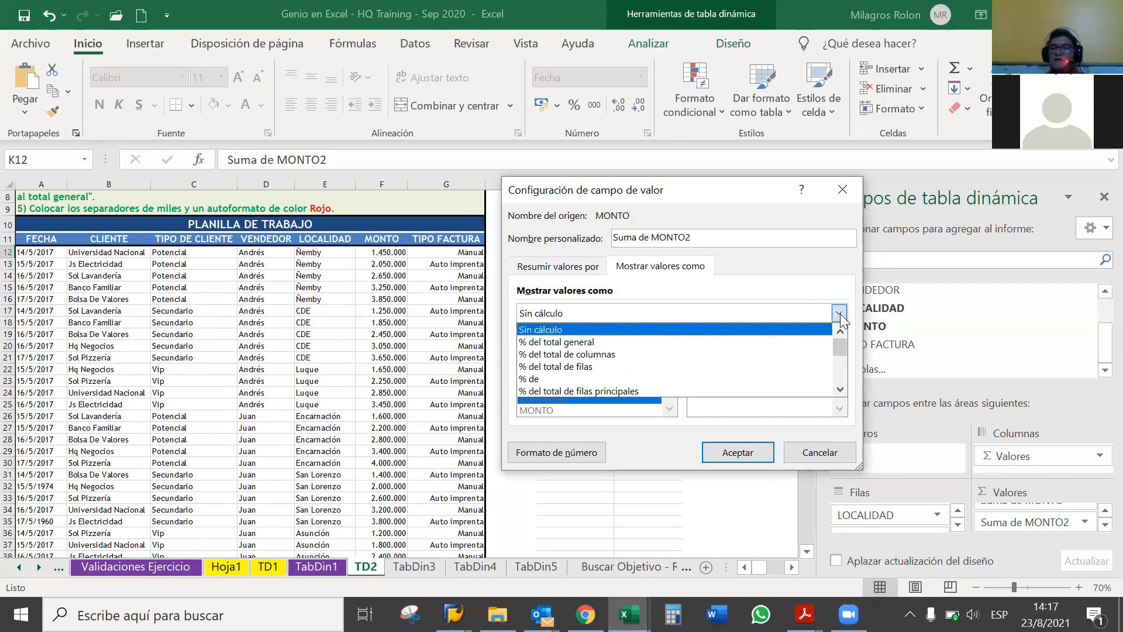
pyautogui.click(840, 316)
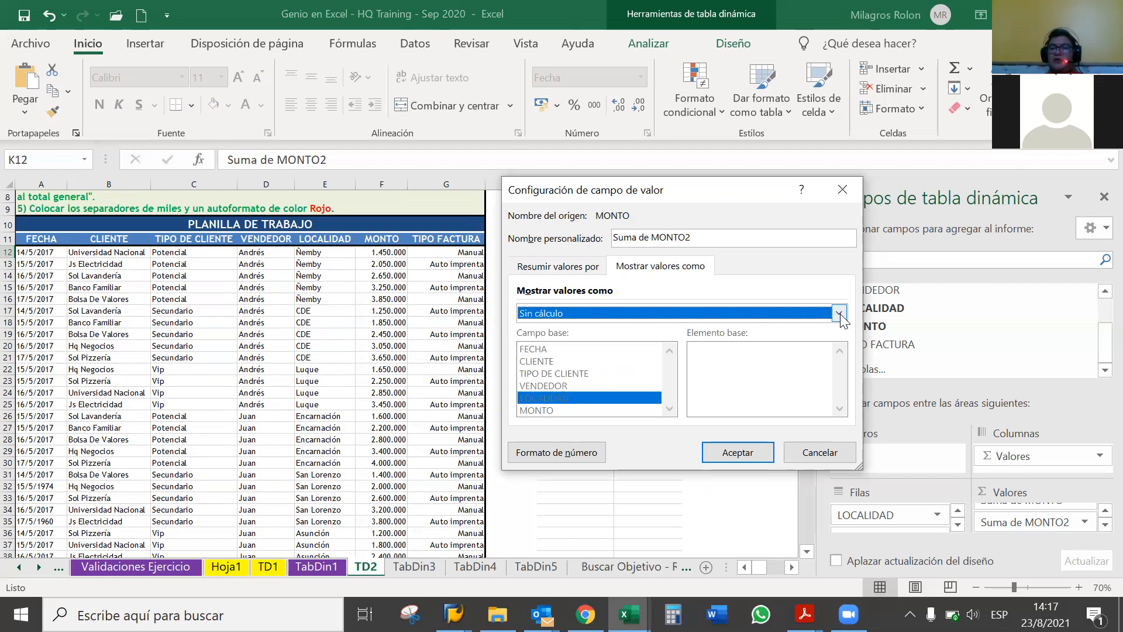
pyautogui.click(839, 314)
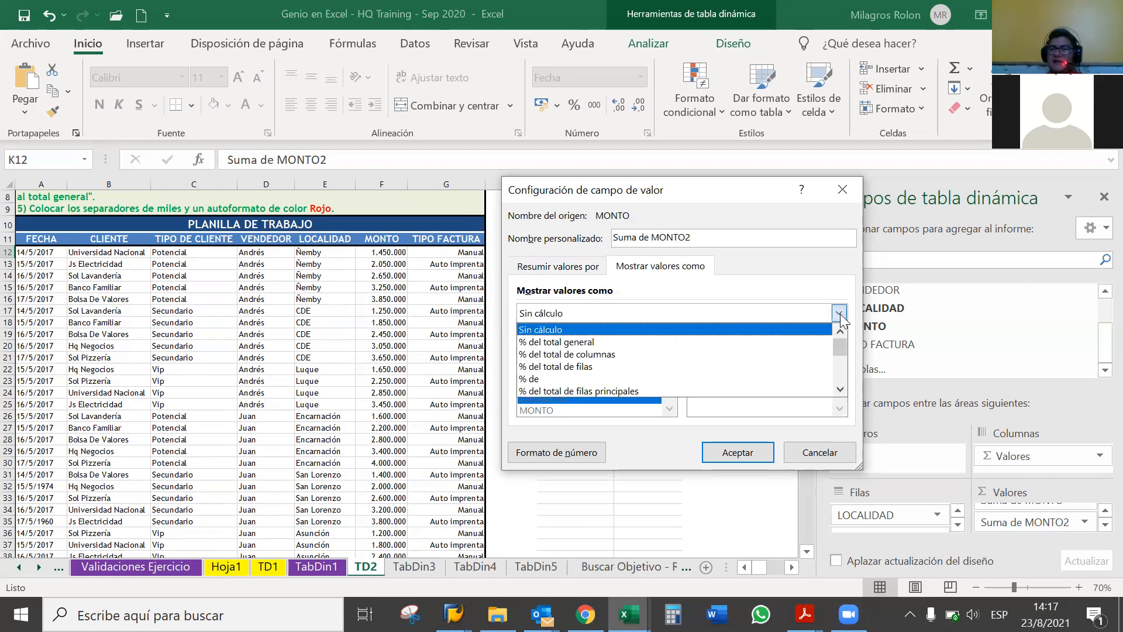
pyautogui.click(817, 350)
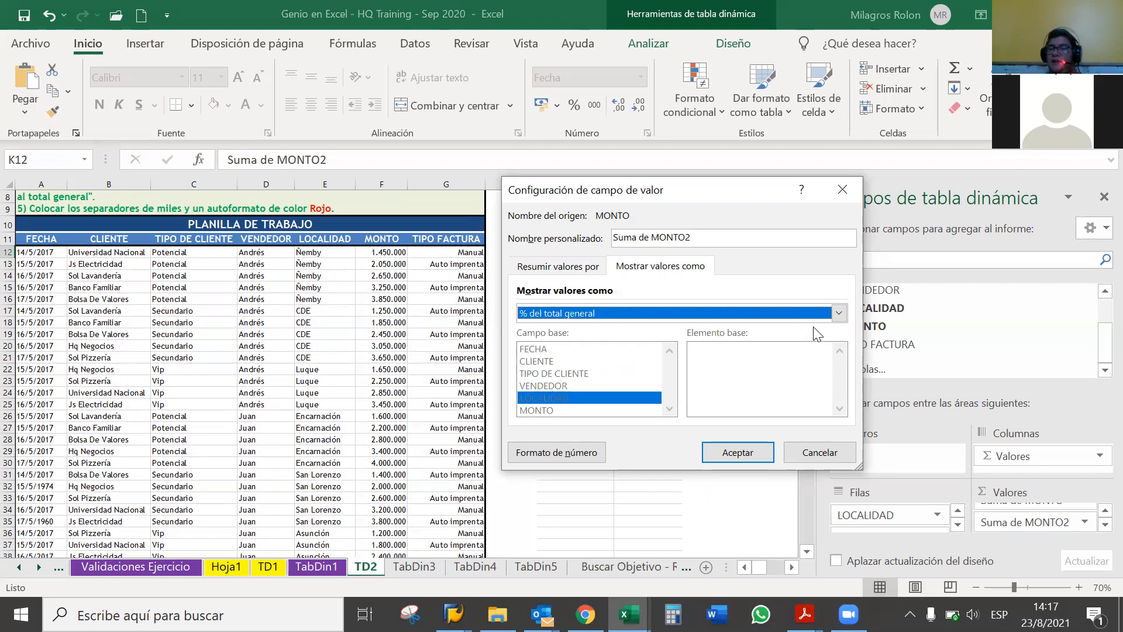
pyautogui.click(753, 447)
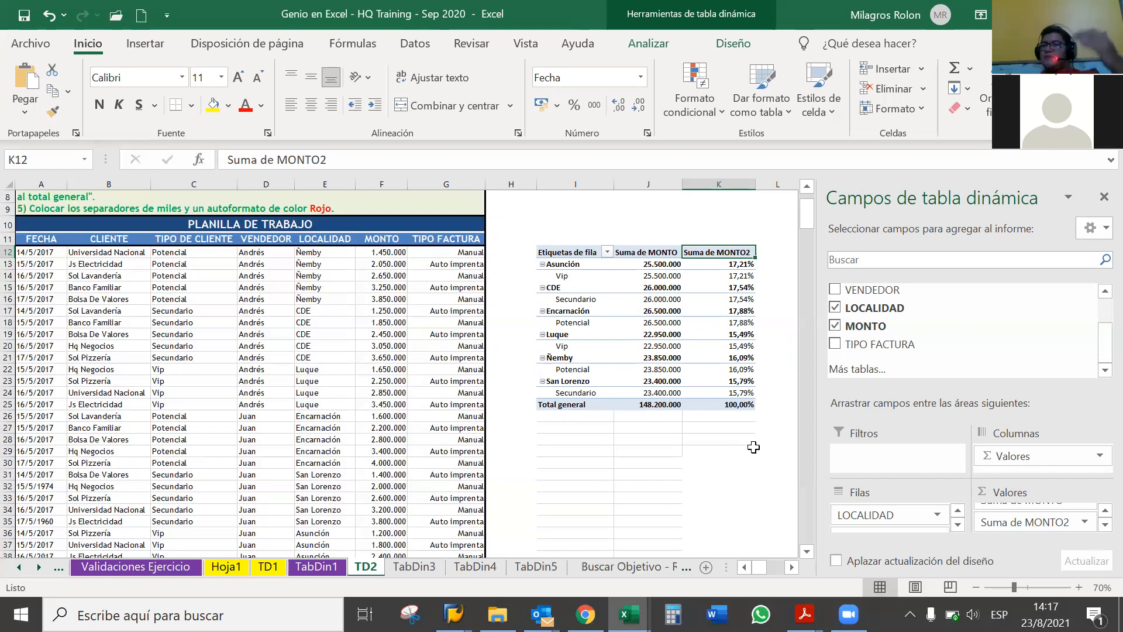
# - Compare the Total general amount of Suma de MONTO with the percentage in Suma de MONTO2
pyautogui.click(661, 403)
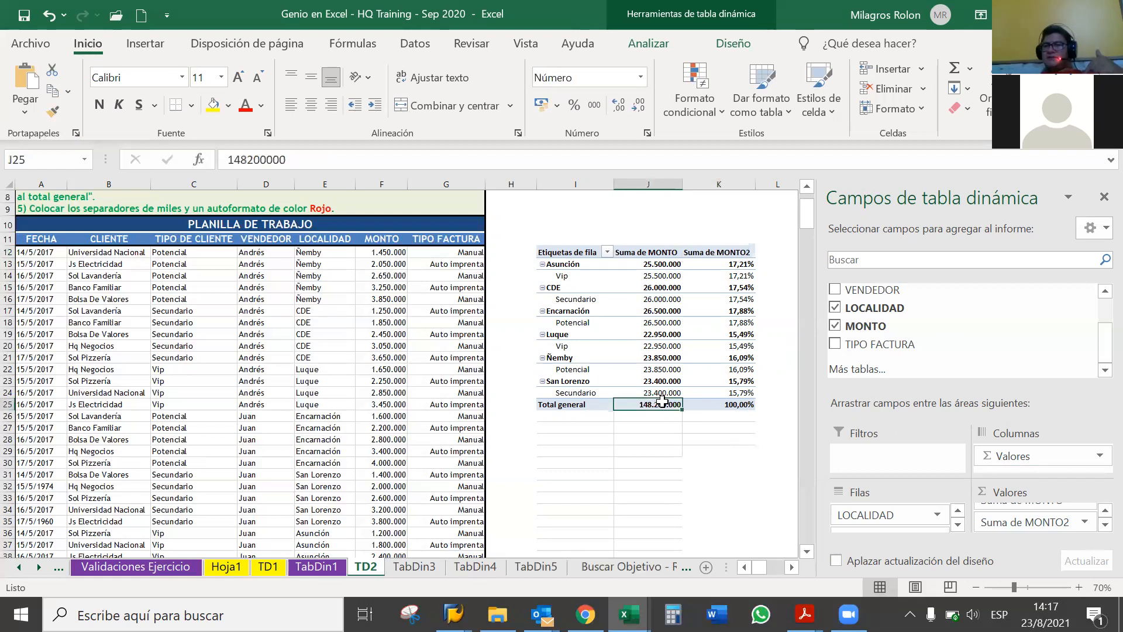
pyautogui.click(721, 403)
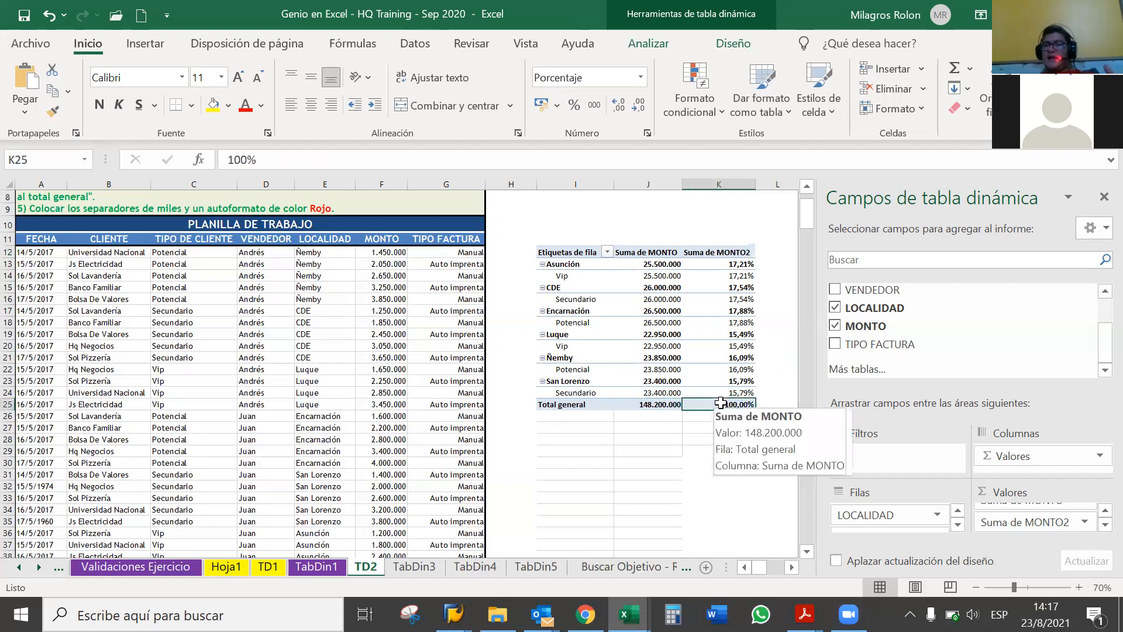
pyautogui.click(661, 403)
pyautogui.click(734, 400)
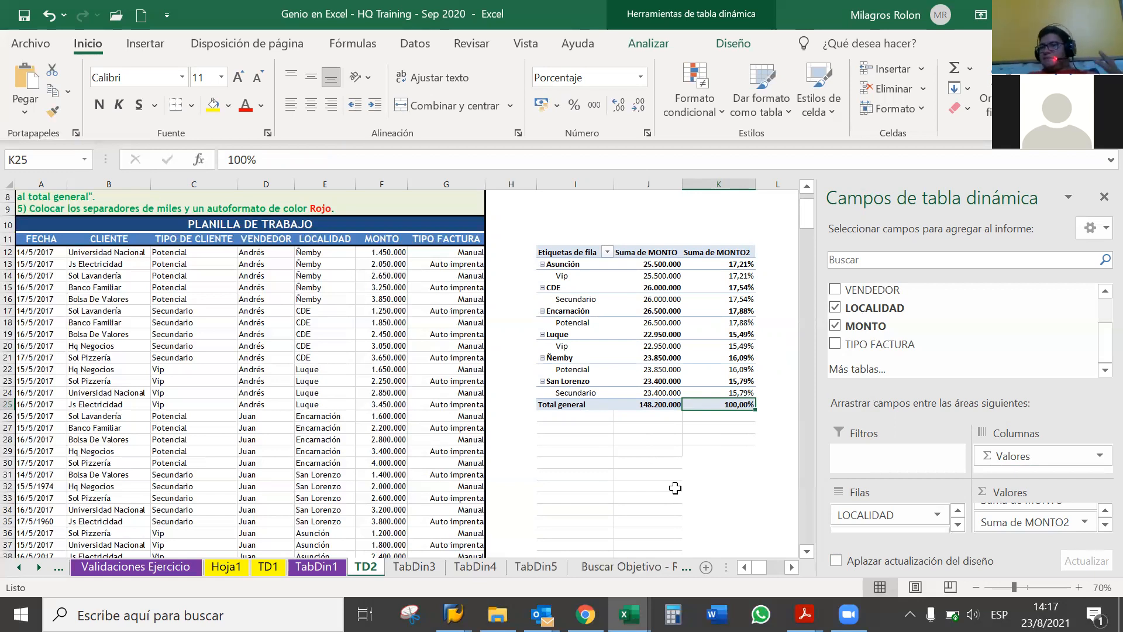
pyautogui.press('XF86AudioRaiseVolume')
pyautogui.press('XF86AudioRaiseVolume')
pyautogui.press('XF86AudioRaiseVolume')
pyautogui.press('XF86AudioRaiseVolume')
pyautogui.press('XF86AudioRaiseVolume')
pyautogui.press('XF86AudioRaiseVolume')
pyautogui.press('XF86AudioRaiseVolume')
pyautogui.press('XF86AudioRaiseVolume')
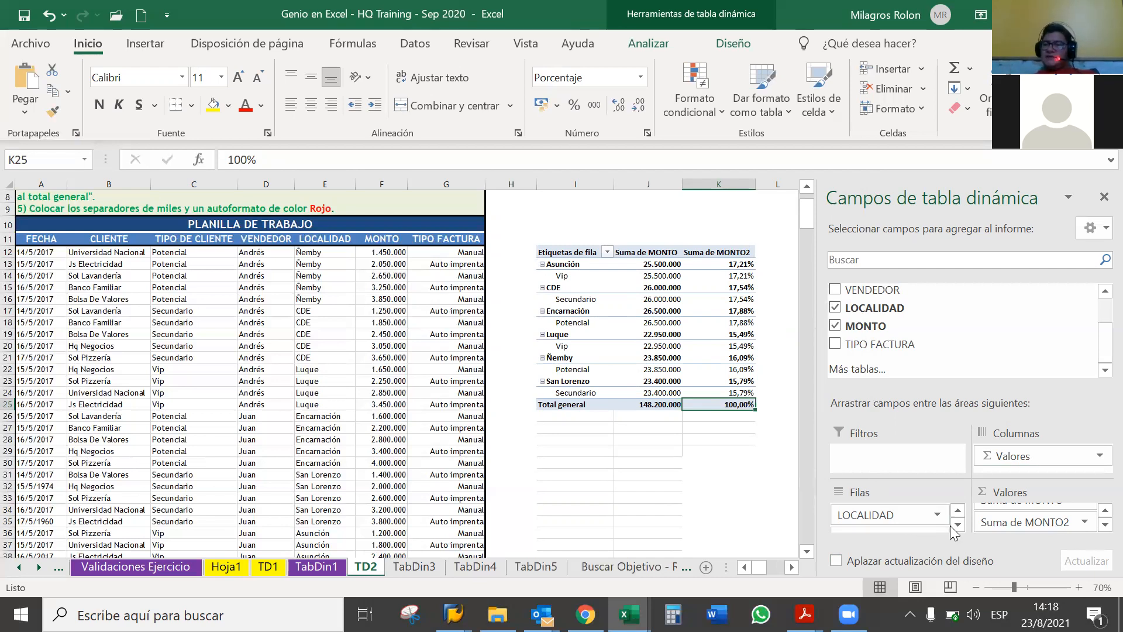
pyautogui.moveTo(931, 517)
pyautogui.mouseDown()
pyautogui.moveTo(948, 539)
pyautogui.moveTo(944, 563)
pyautogui.moveTo(936, 521)
pyautogui.moveTo(933, 556)
pyautogui.moveTo(923, 525)
pyautogui.mouseUp()
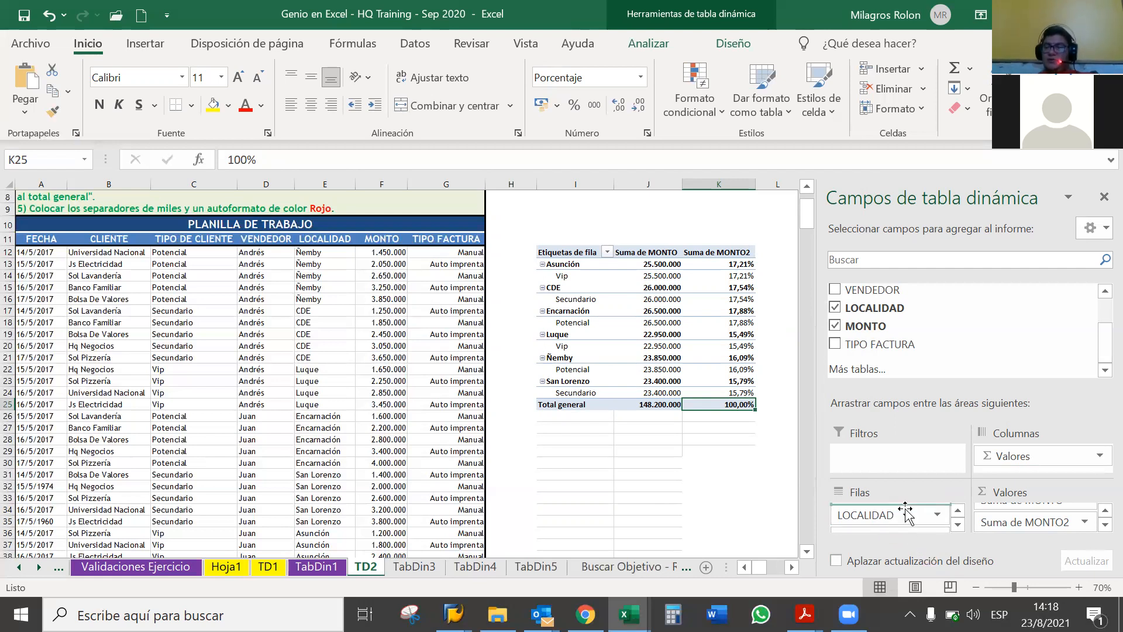
pyautogui.click(957, 530)
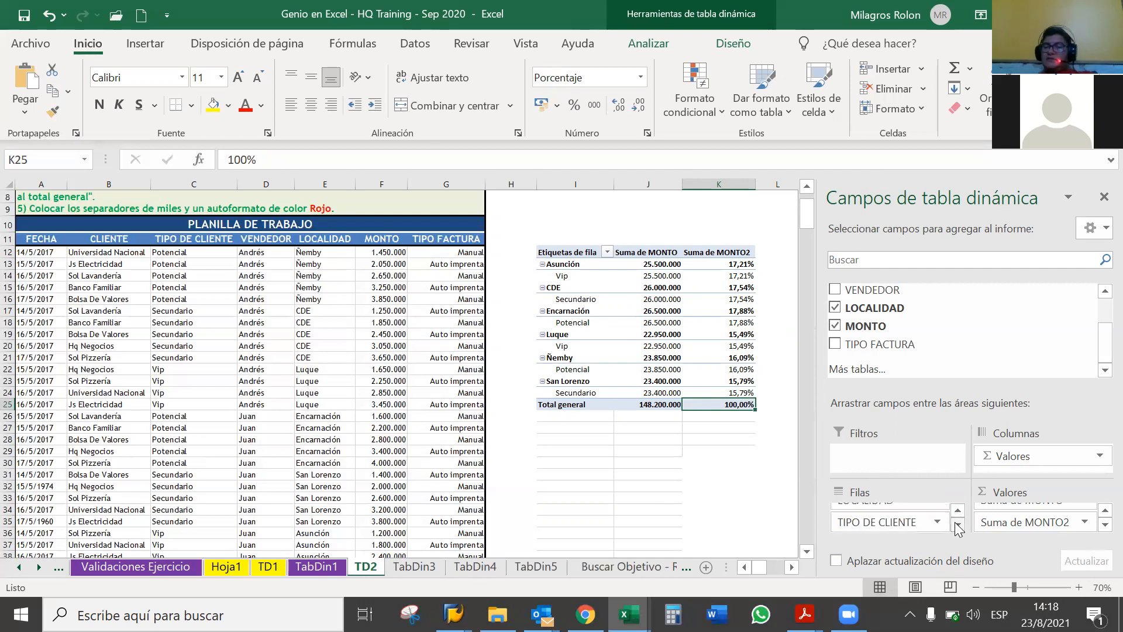
pyautogui.click(958, 512)
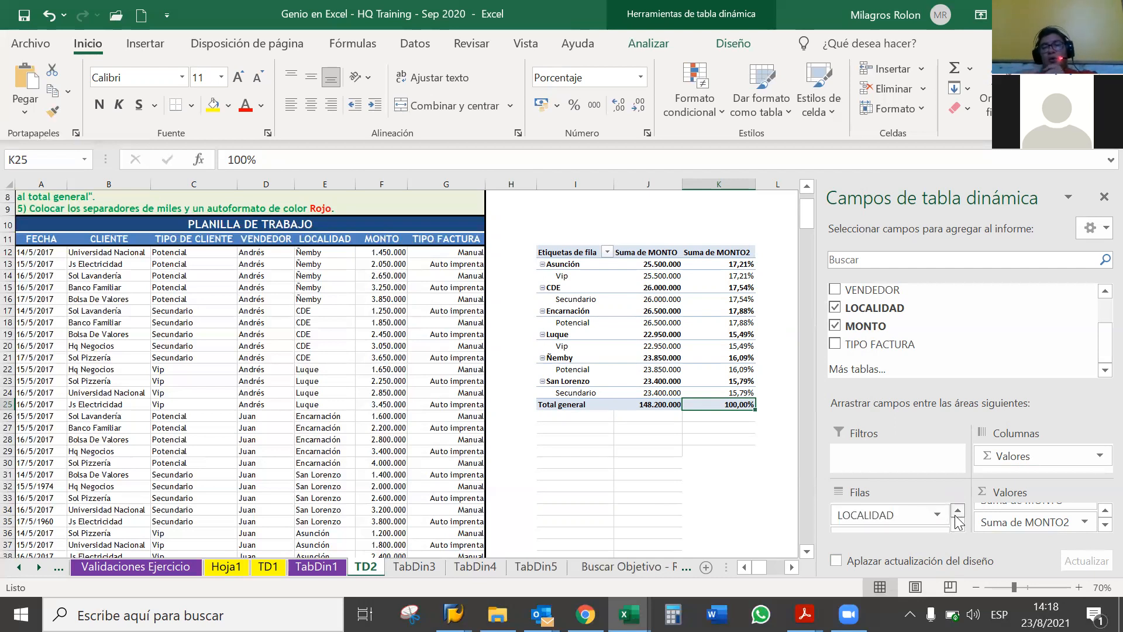
pyautogui.click(938, 517)
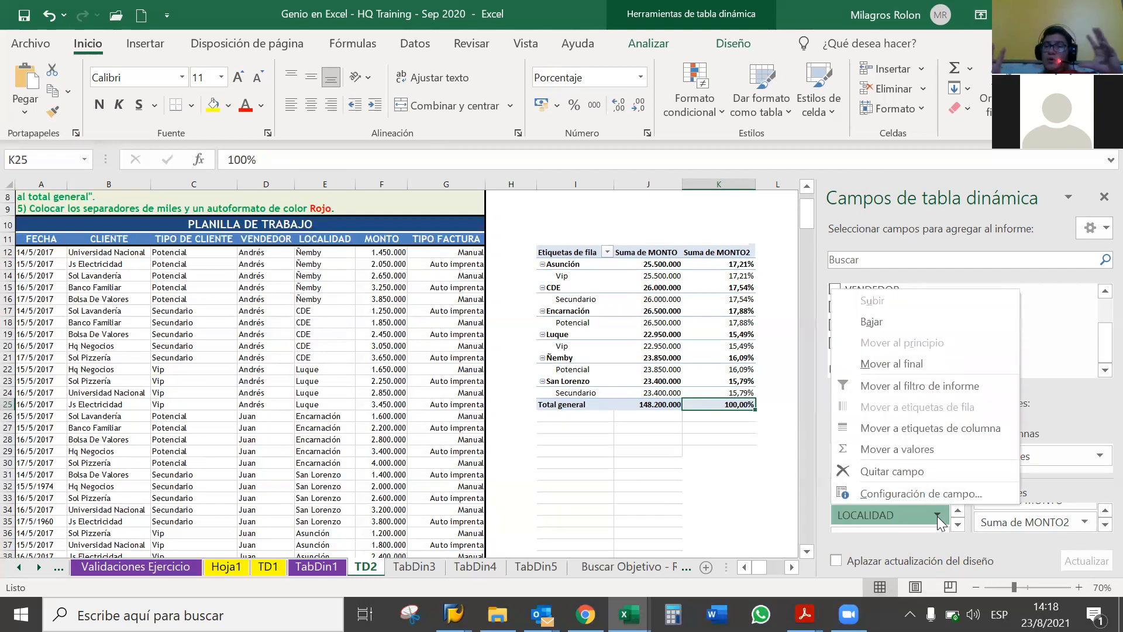
pyautogui.click(748, 484)
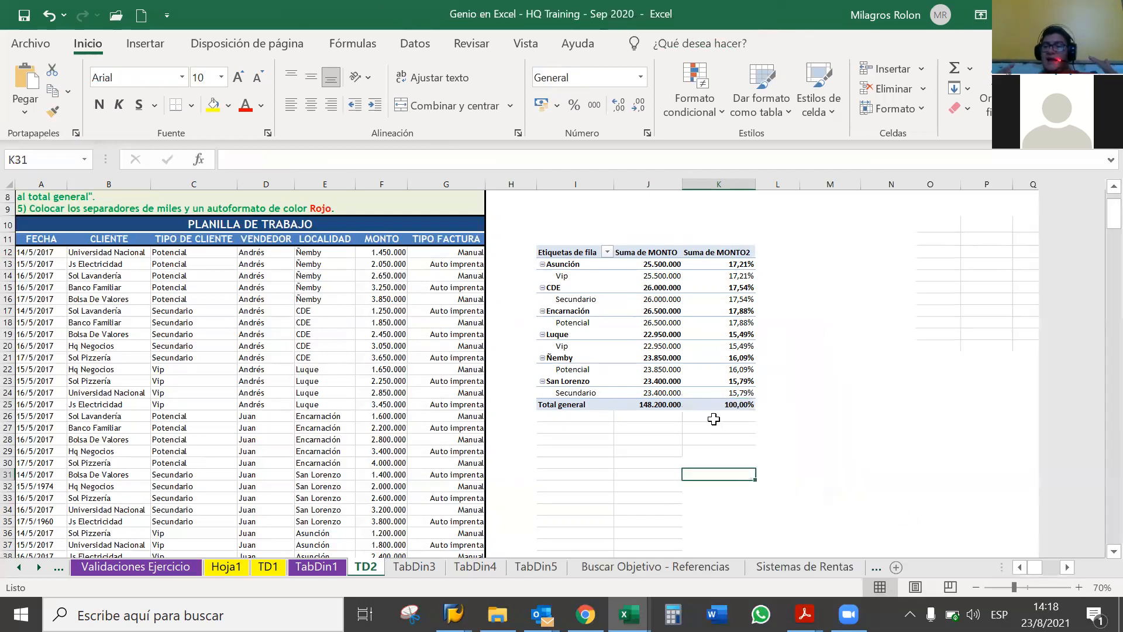
# - Undock the pivot table field list, enlarge it until all row and value fields show, and place it clear of the table
pyautogui.click(710, 394)
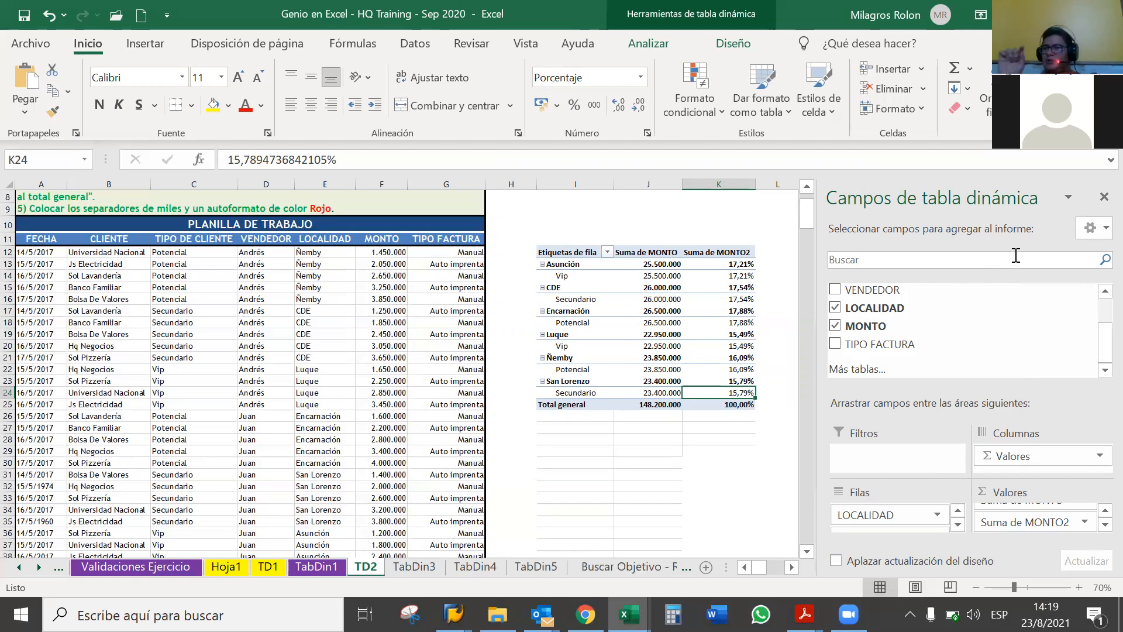
pyautogui.click(1069, 197)
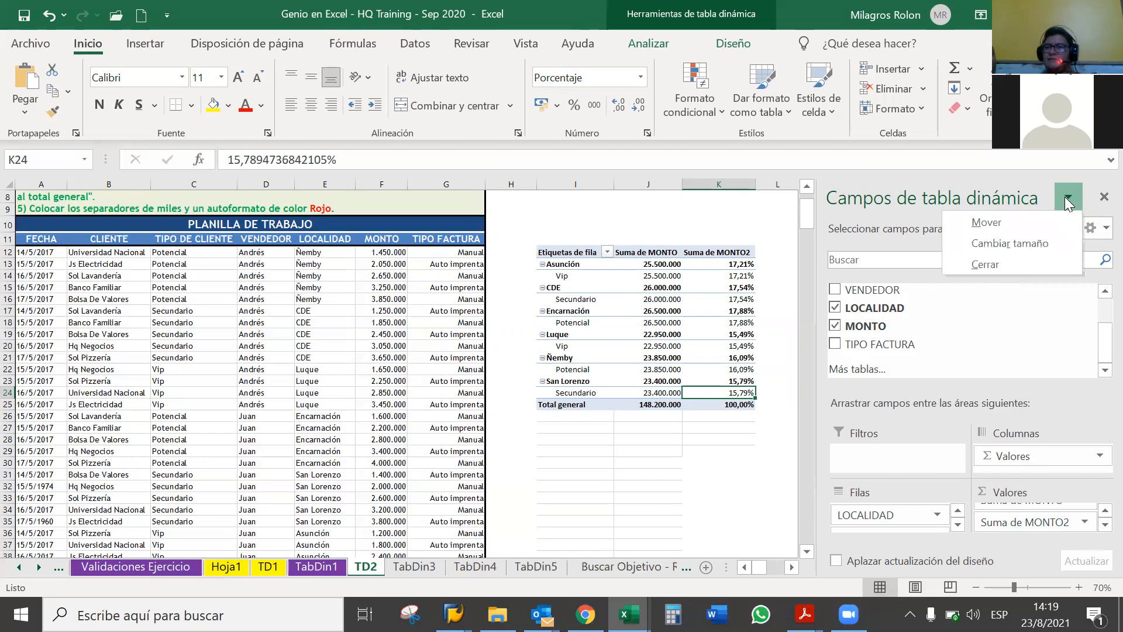
pyautogui.click(1031, 198)
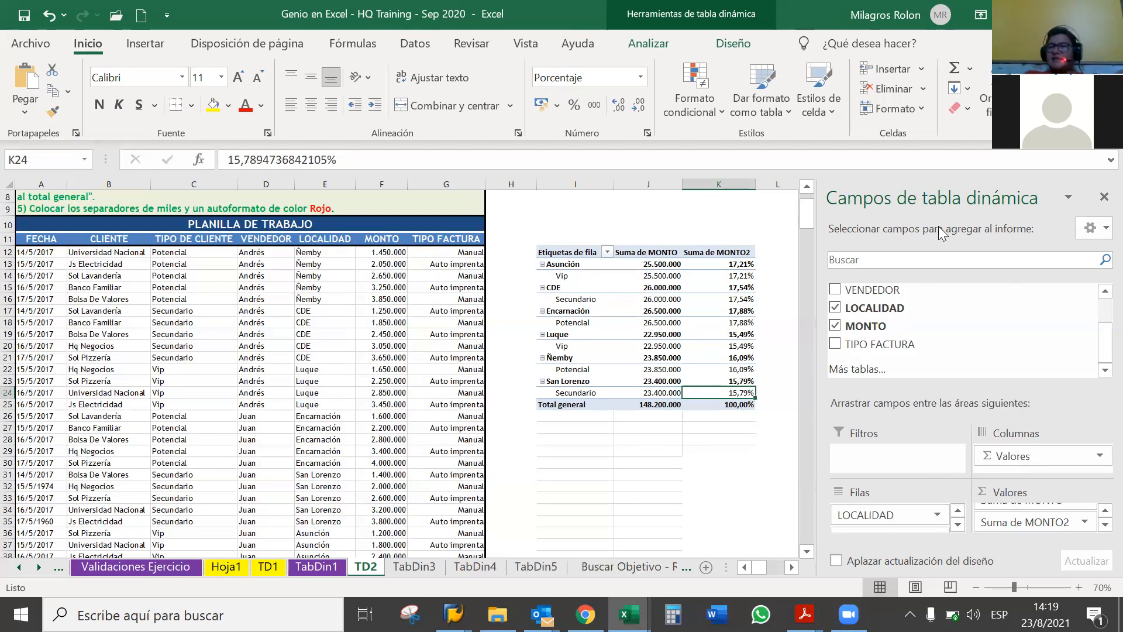
pyautogui.moveTo(980, 193); pyautogui.dragTo(658, 265)
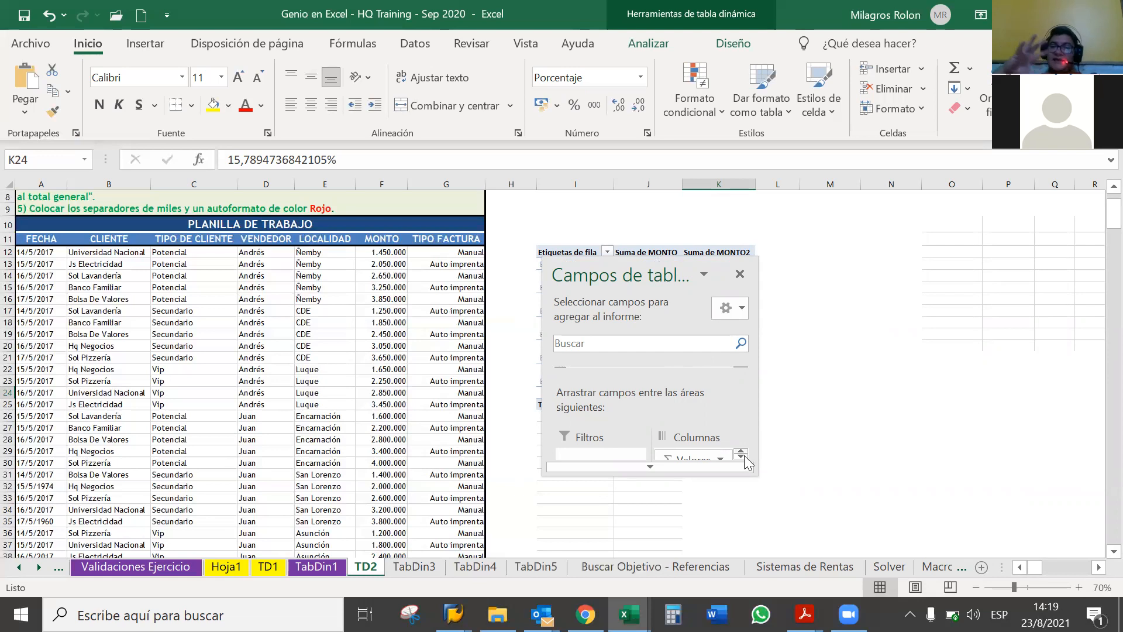
pyautogui.moveTo(759, 465); pyautogui.dragTo(888, 548)
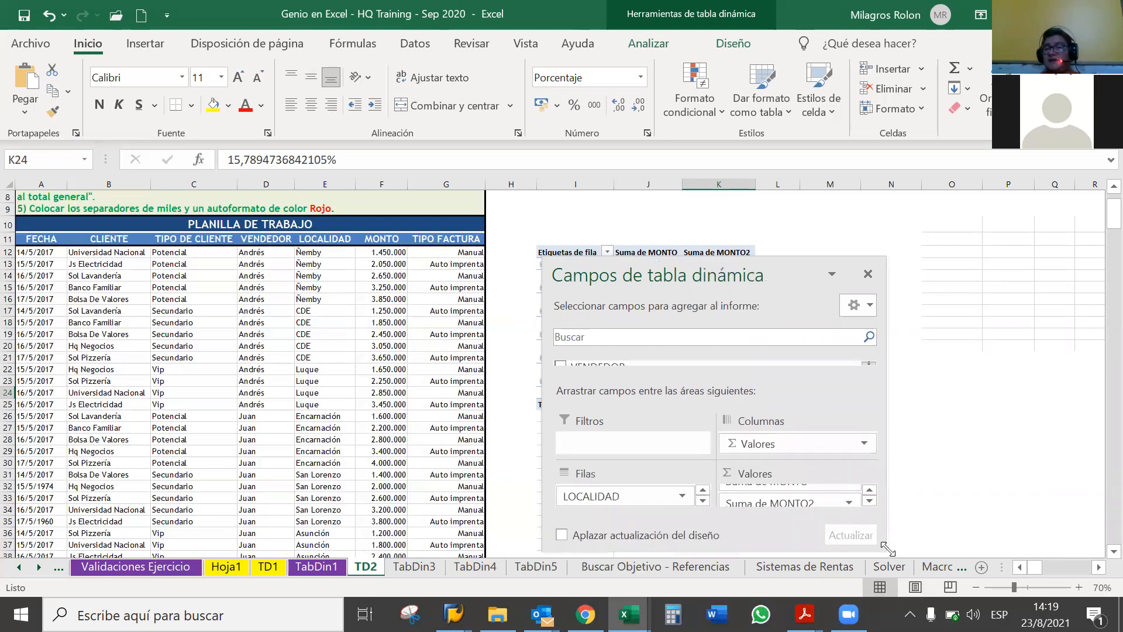
pyautogui.moveTo(788, 258); pyautogui.dragTo(1005, 51)
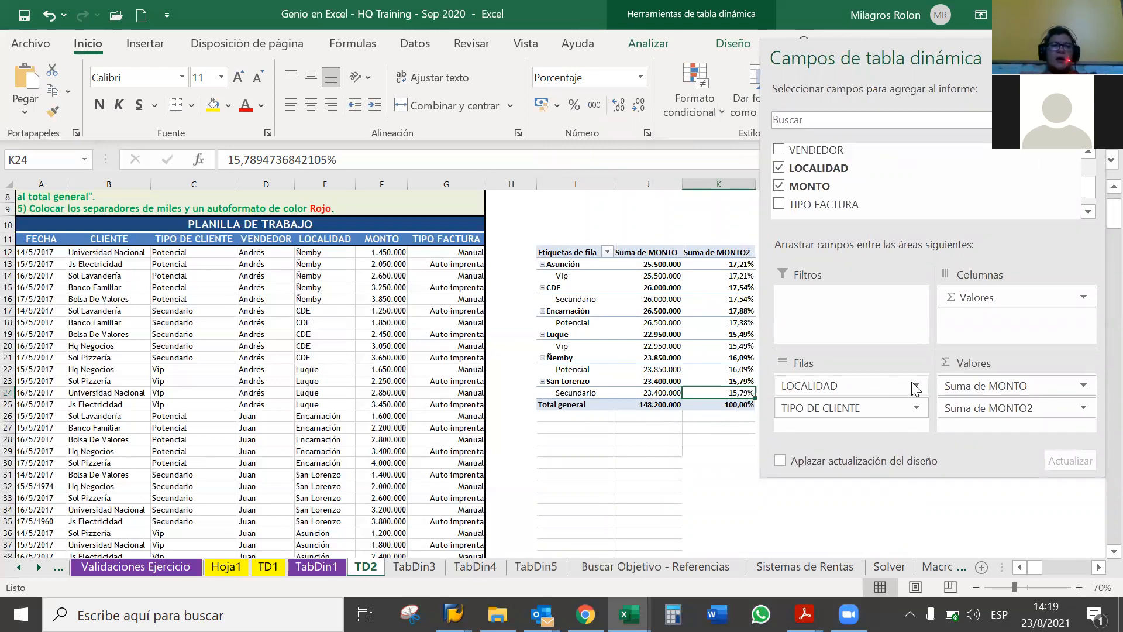
# - Reorder the row fields so that TIPO DE CLIENTE comes above LOCALIDAD
pyautogui.moveTo(893, 384); pyautogui.dragTo(892, 424)
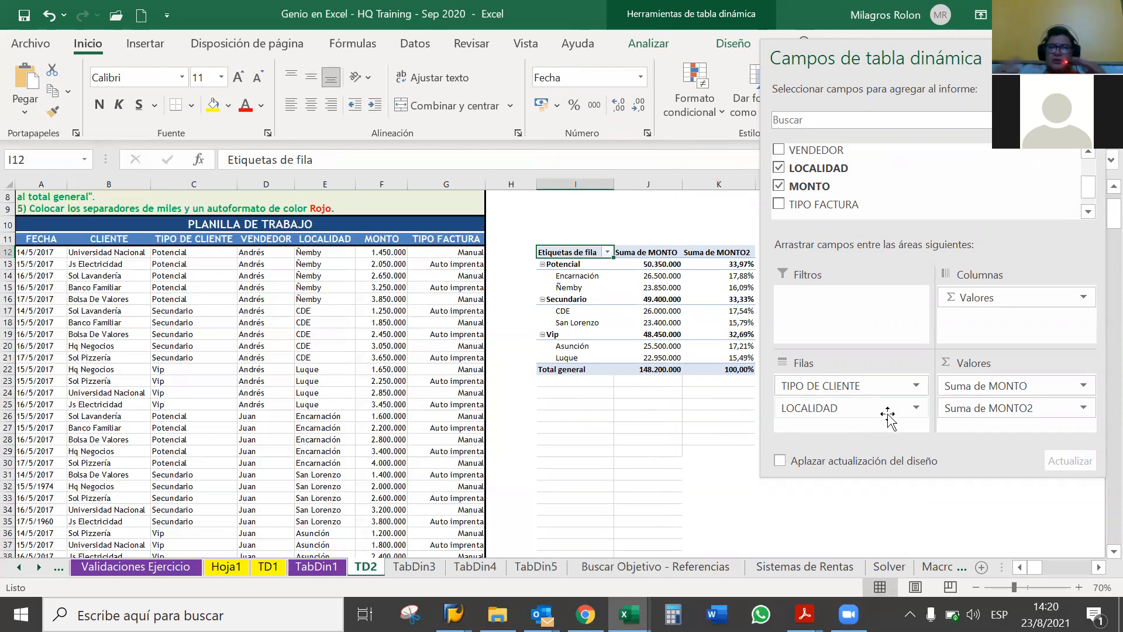
pyautogui.moveTo(885, 411); pyautogui.dragTo(881, 382)
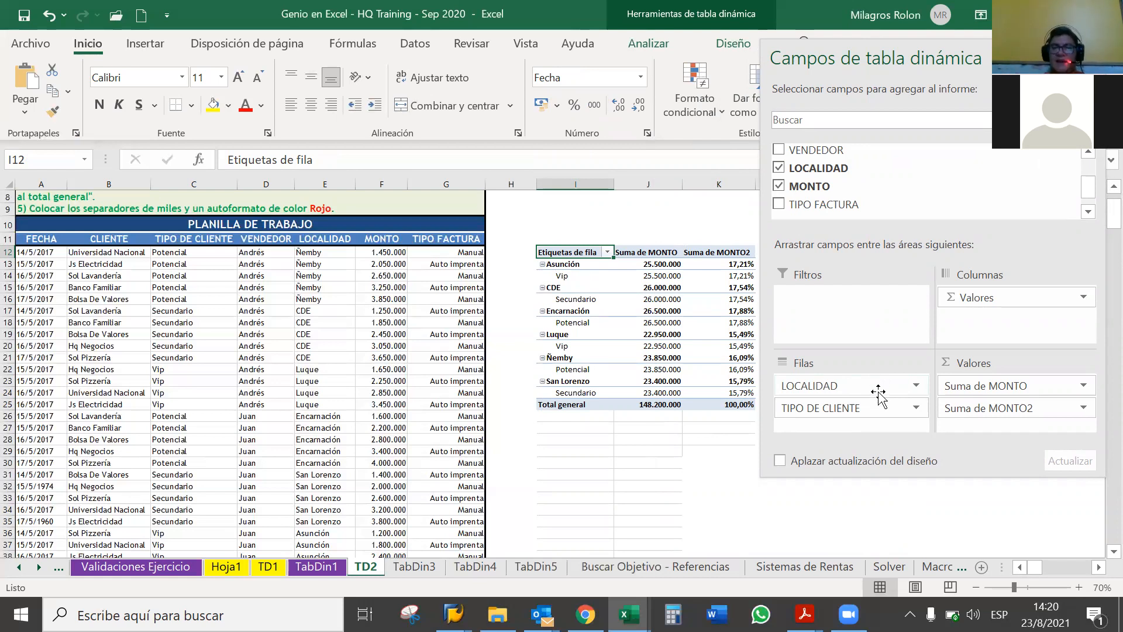
pyautogui.moveTo(881, 407); pyautogui.dragTo(859, 384)
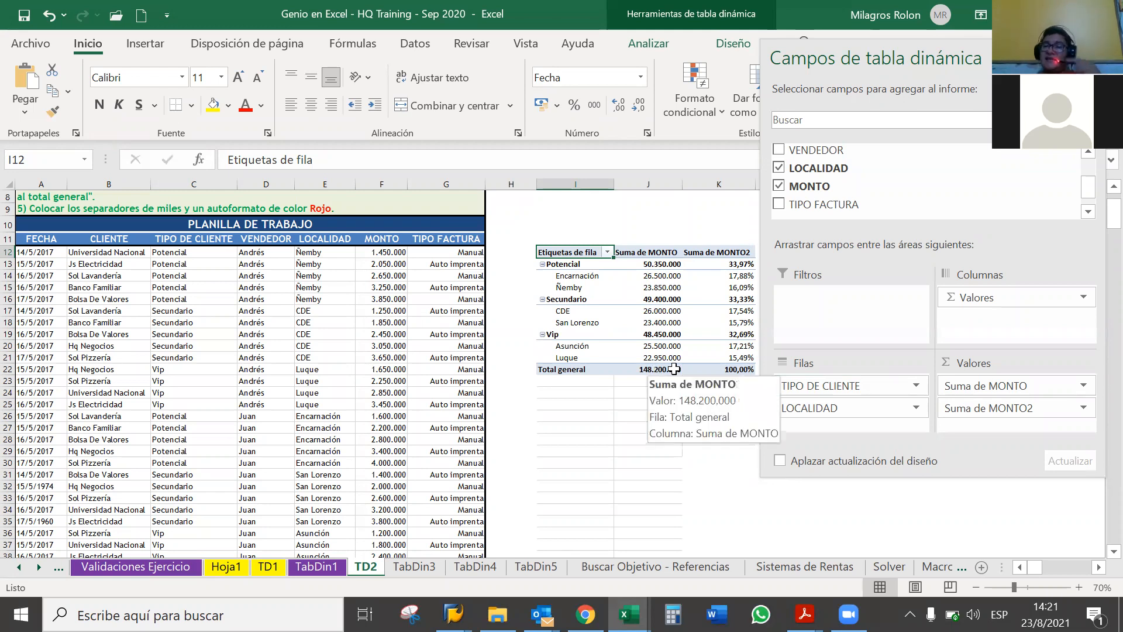
# - Check the sum of the Suma de MONTO2 percentages for Potencial, Secundario and Vip, leaving out the Total general
pyautogui.moveTo(724, 370)
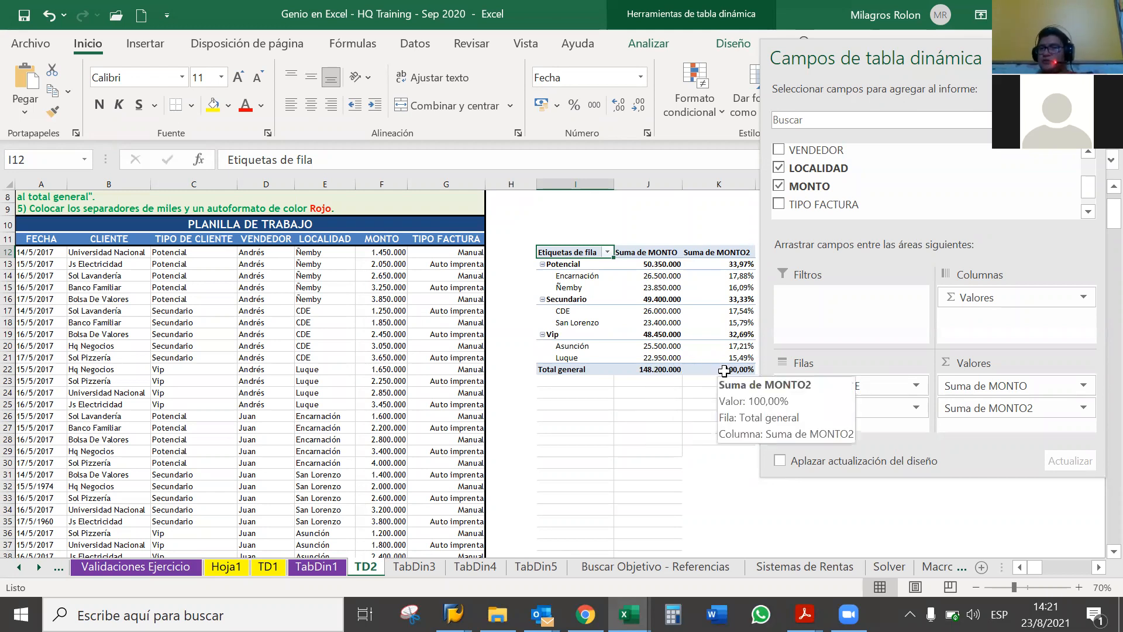
pyautogui.click(724, 371)
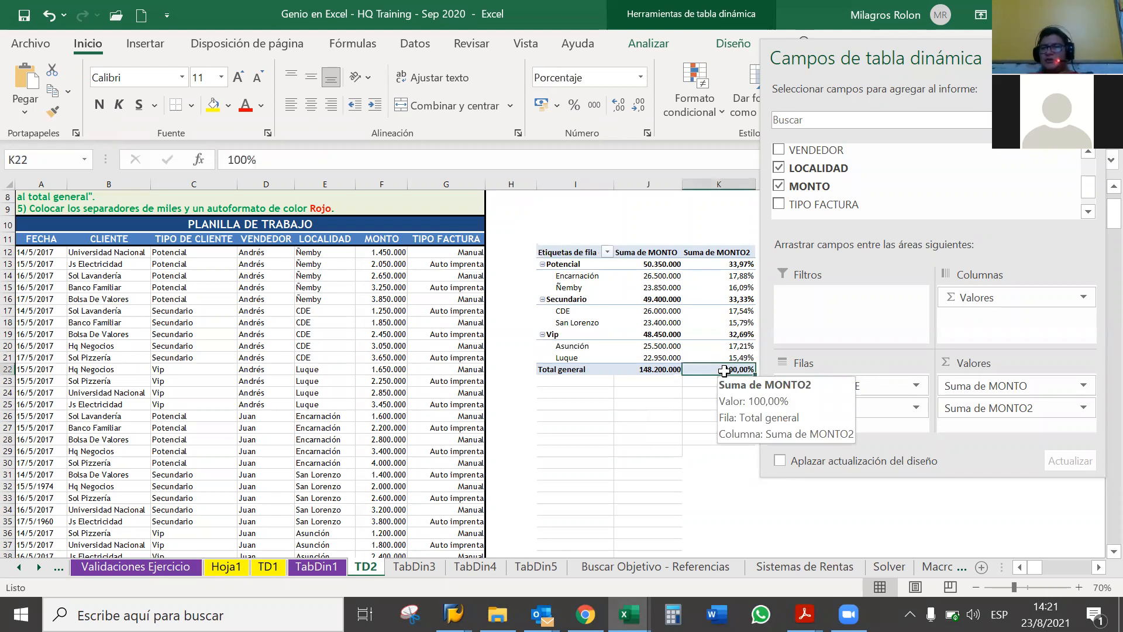
pyautogui.keyDown('ctrl'); pyautogui.click(731, 334); pyautogui.keyUp('ctrl')
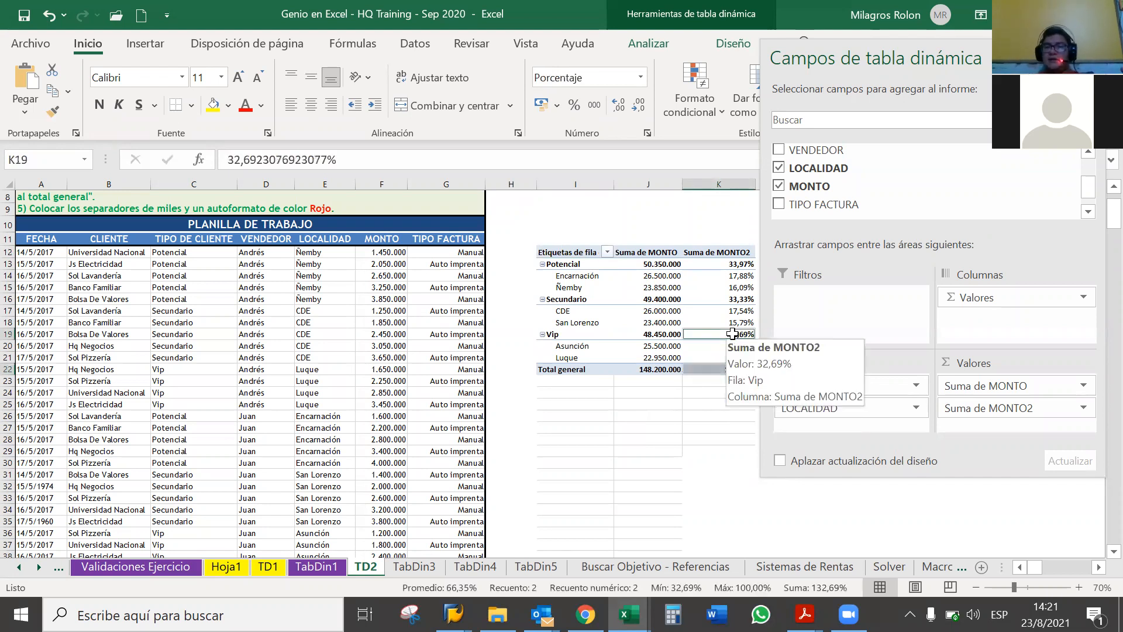
pyautogui.keyDown('ctrl'); pyautogui.click(730, 299); pyautogui.keyUp('ctrl')
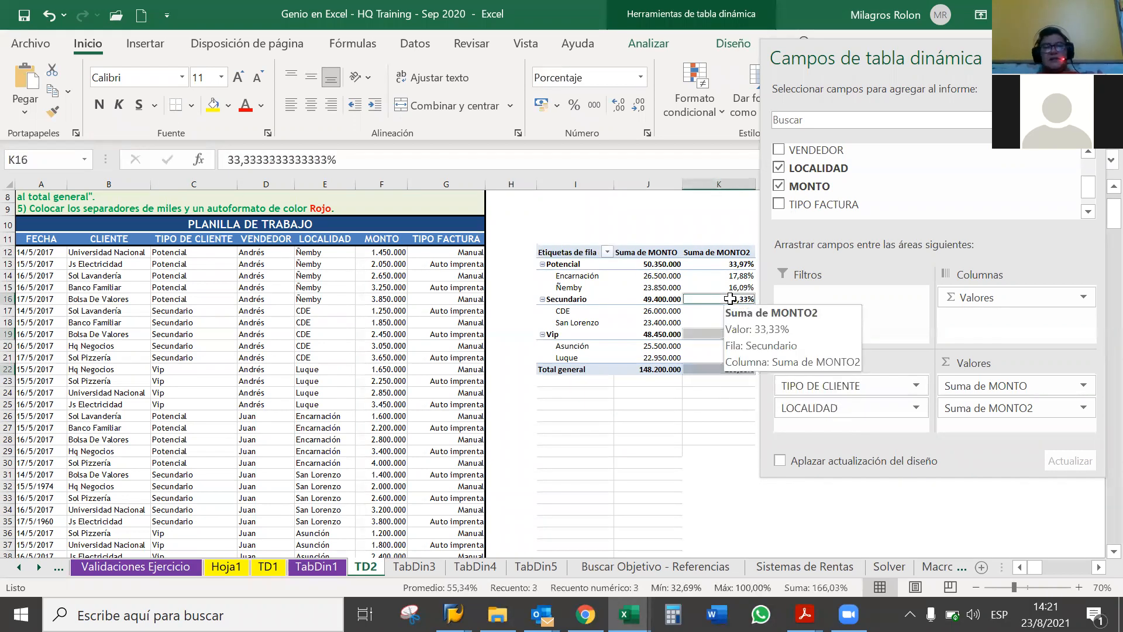
pyautogui.keyDown('ctrl'); pyautogui.click(726, 263); pyautogui.keyUp('ctrl')
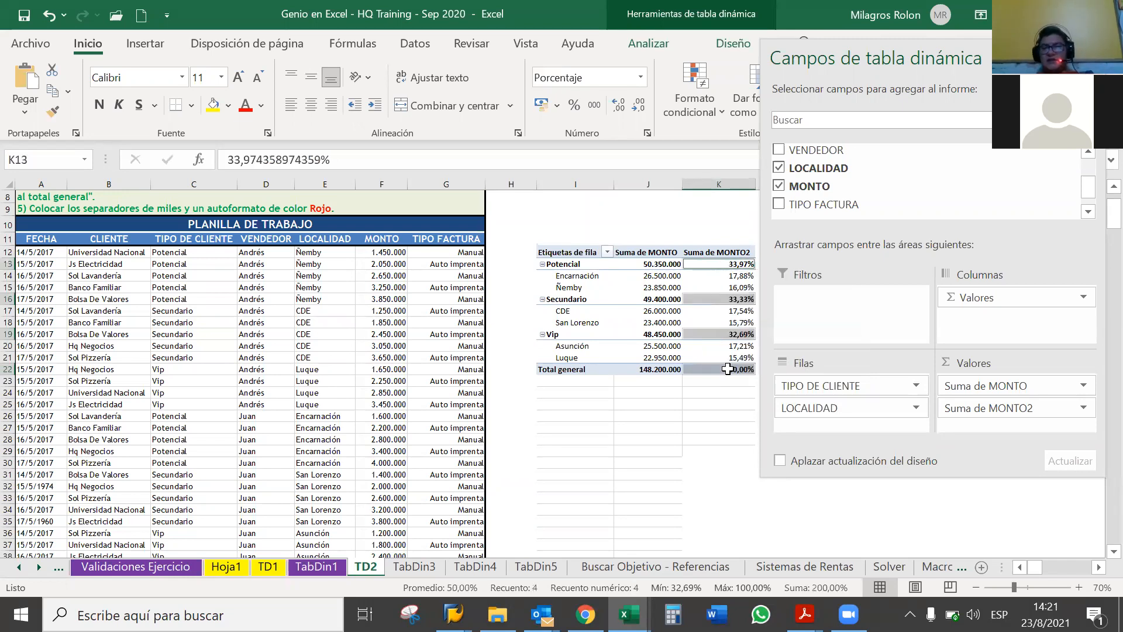
pyautogui.keyDown('ctrl'); pyautogui.click(727, 368); pyautogui.keyUp('ctrl')
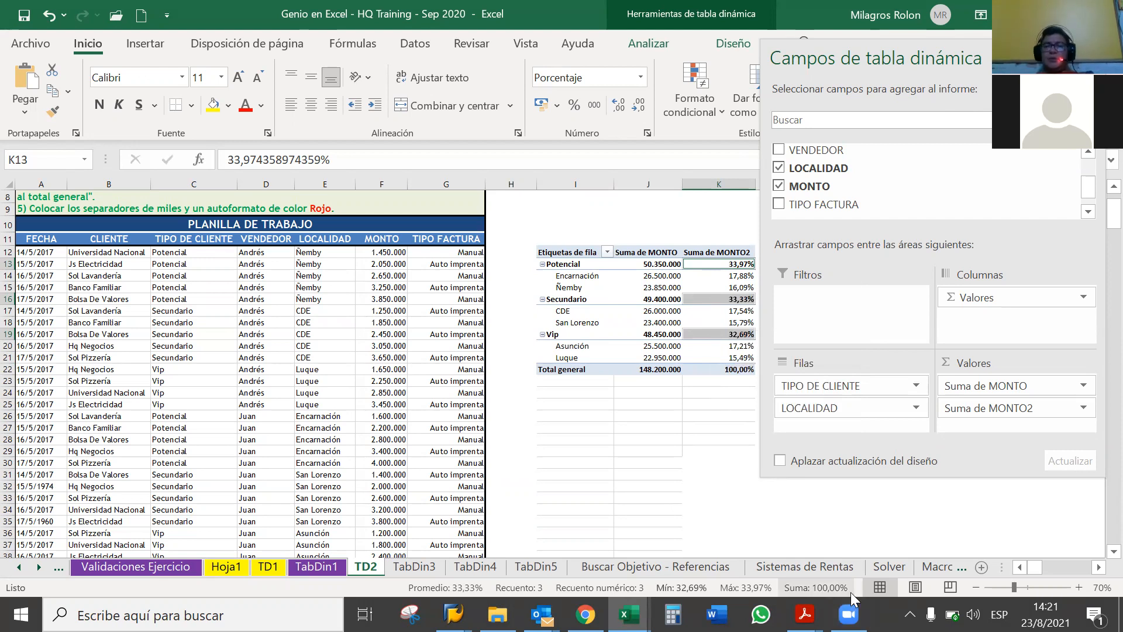
pyautogui.moveTo(852, 596)
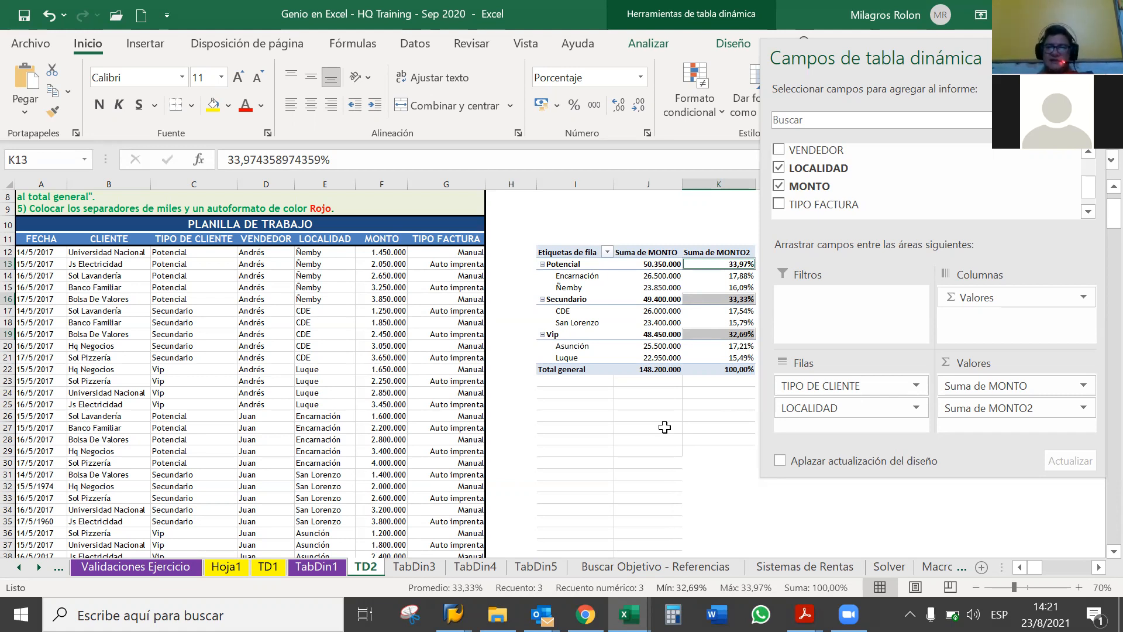
pyautogui.click(665, 427)
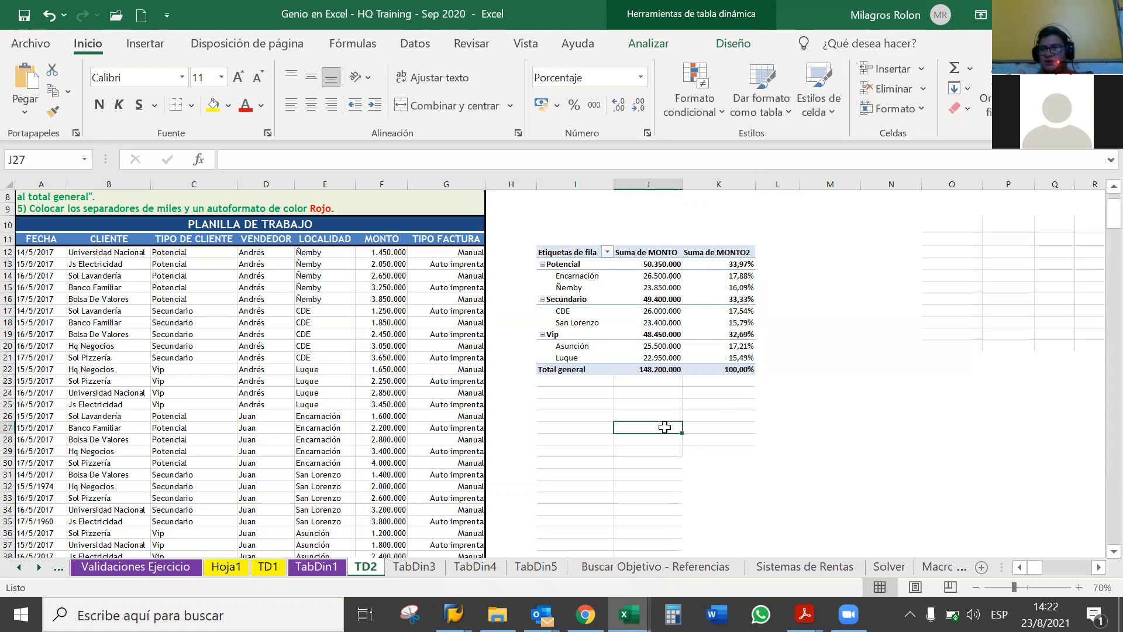
# - Check the sum of the six LOCALIDAD percentages in Suma de MONTO2, from Encarnación to Luque
pyautogui.click(743, 278)
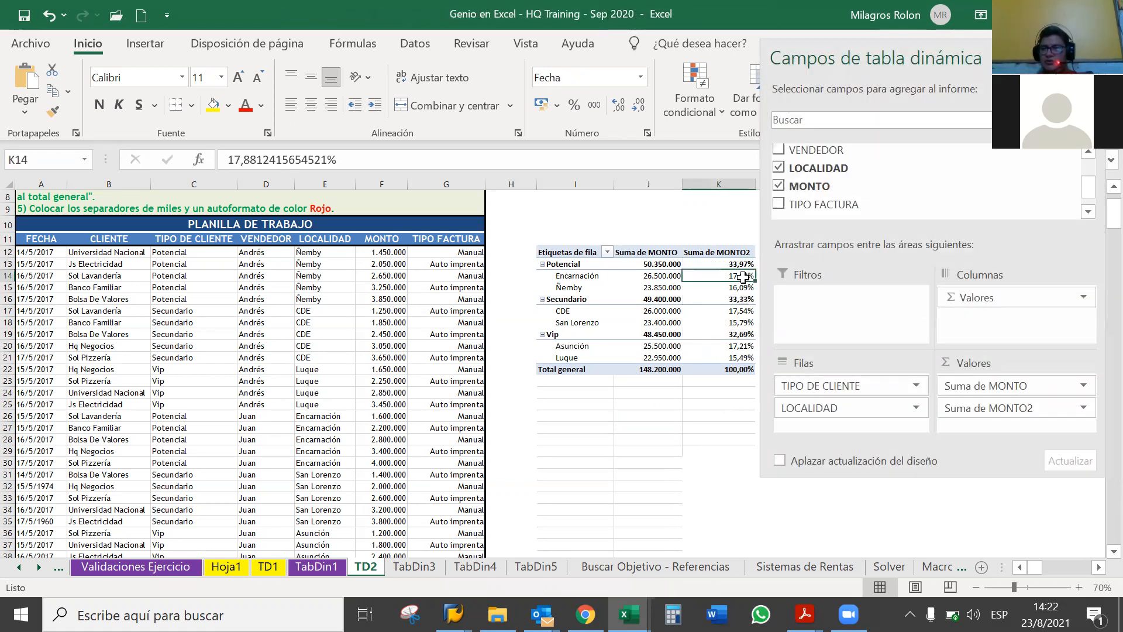
pyautogui.keyDown('ctrl'); pyautogui.click(731, 289); pyautogui.keyUp('ctrl')
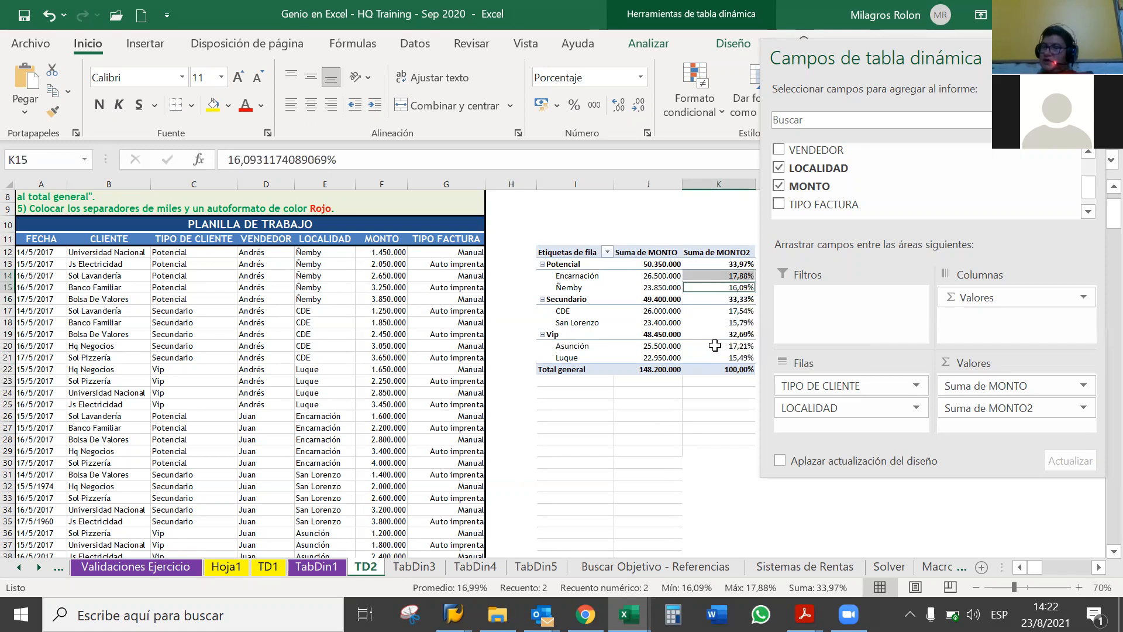
pyautogui.keyDown('ctrl'); pyautogui.click(736, 311); pyautogui.keyUp('ctrl')
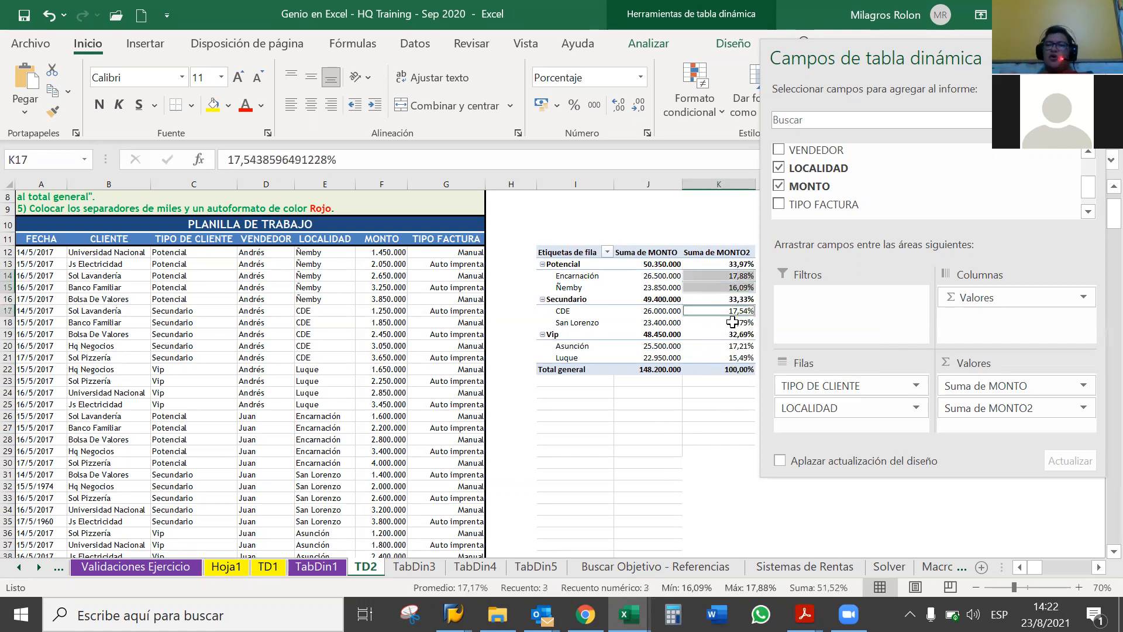
pyautogui.keyDown('ctrl'); pyautogui.click(733, 321); pyautogui.keyUp('ctrl')
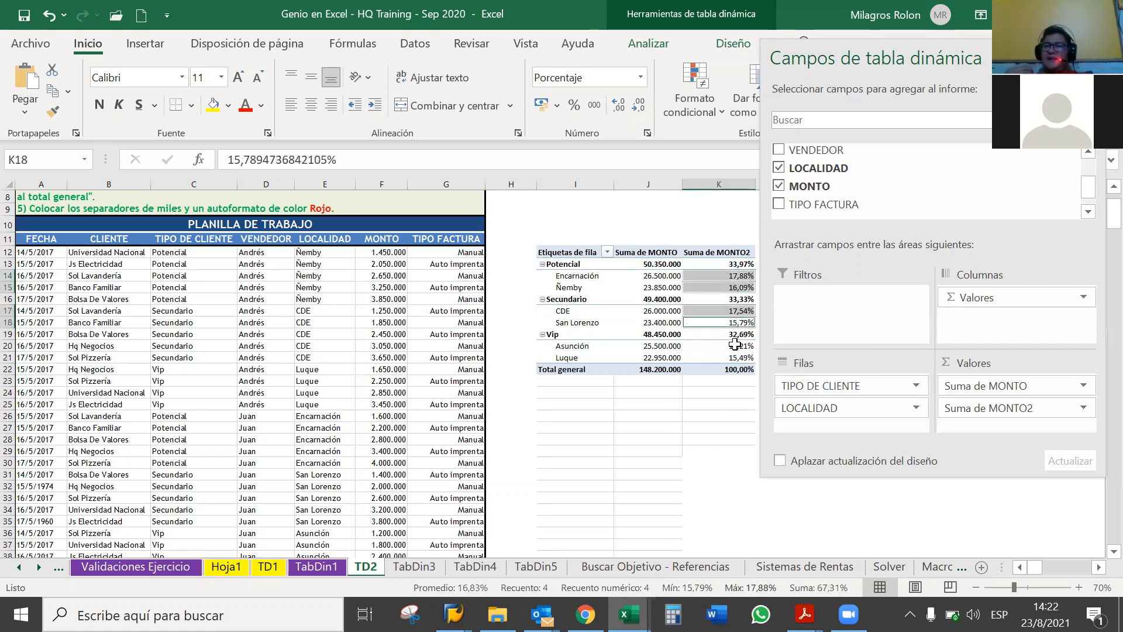
pyautogui.keyDown('ctrl'); pyautogui.click(724, 347); pyautogui.keyUp('ctrl')
pyautogui.keyDown('ctrl'); pyautogui.click(719, 356); pyautogui.keyUp('ctrl')
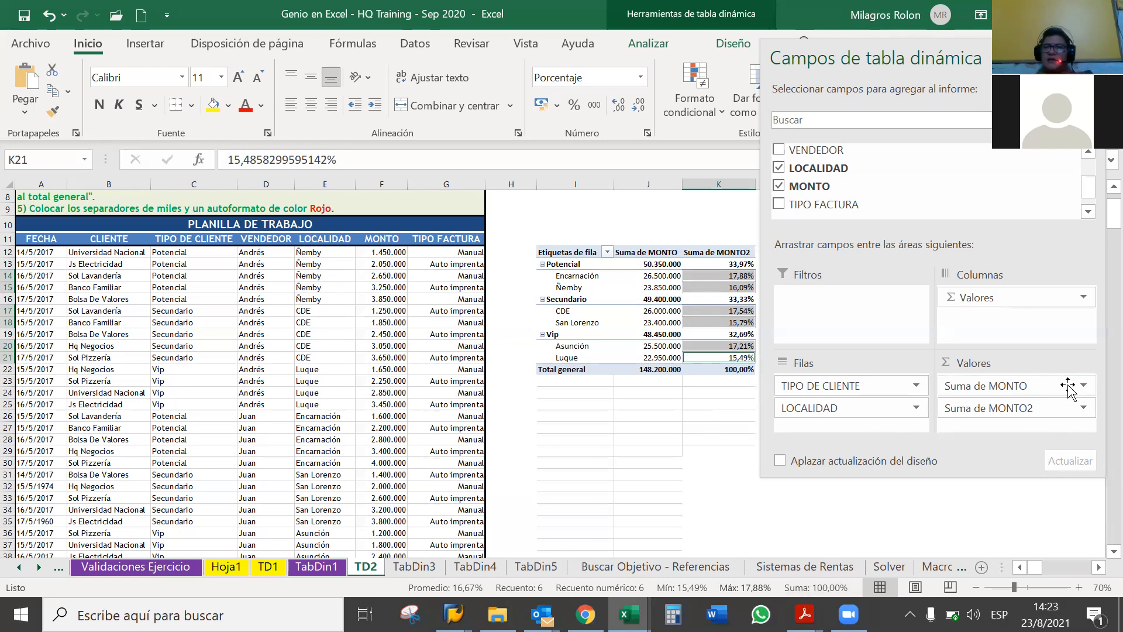
# - Open the value field settings of Suma de MONTO, cancel them, and try to delete the column's header text
pyautogui.click(655, 263)
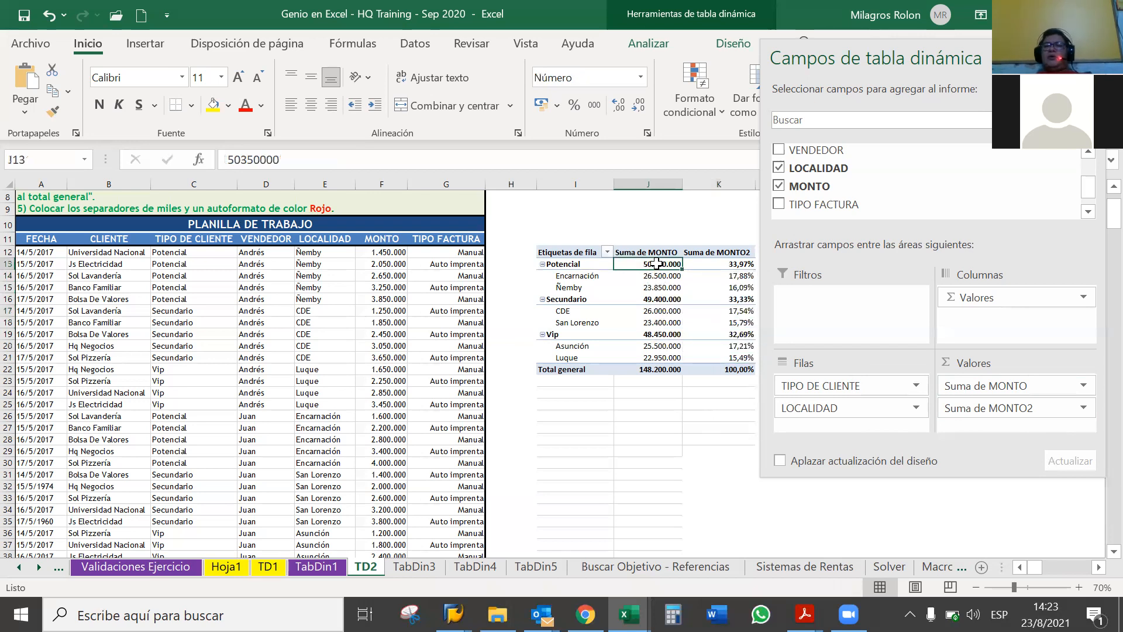
pyautogui.press('Up')
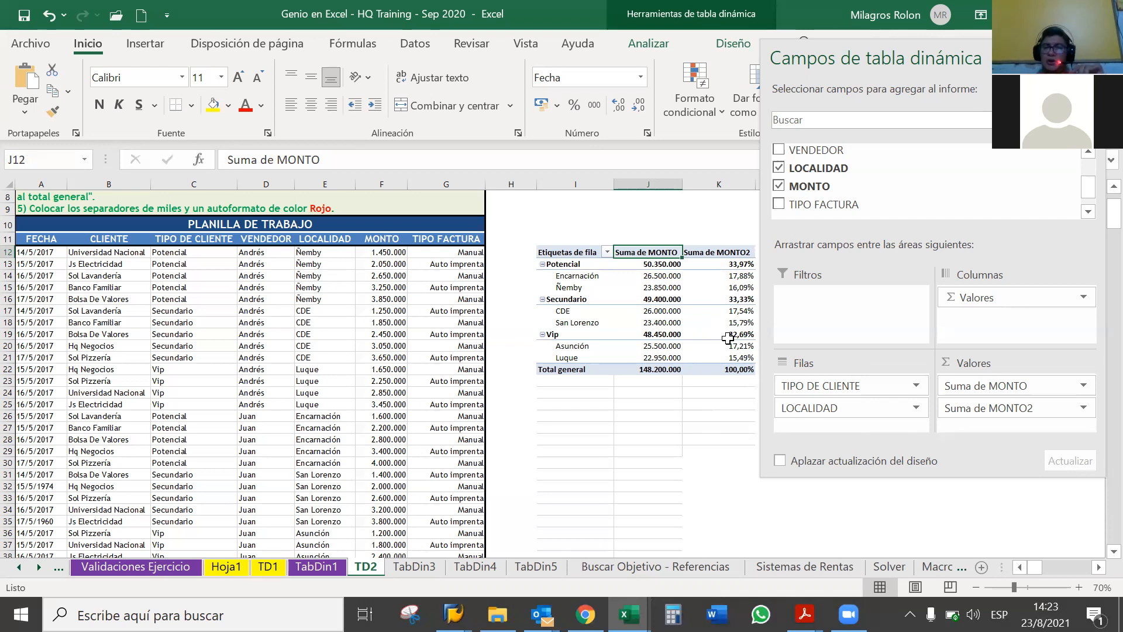
pyautogui.doubleClick(662, 251)
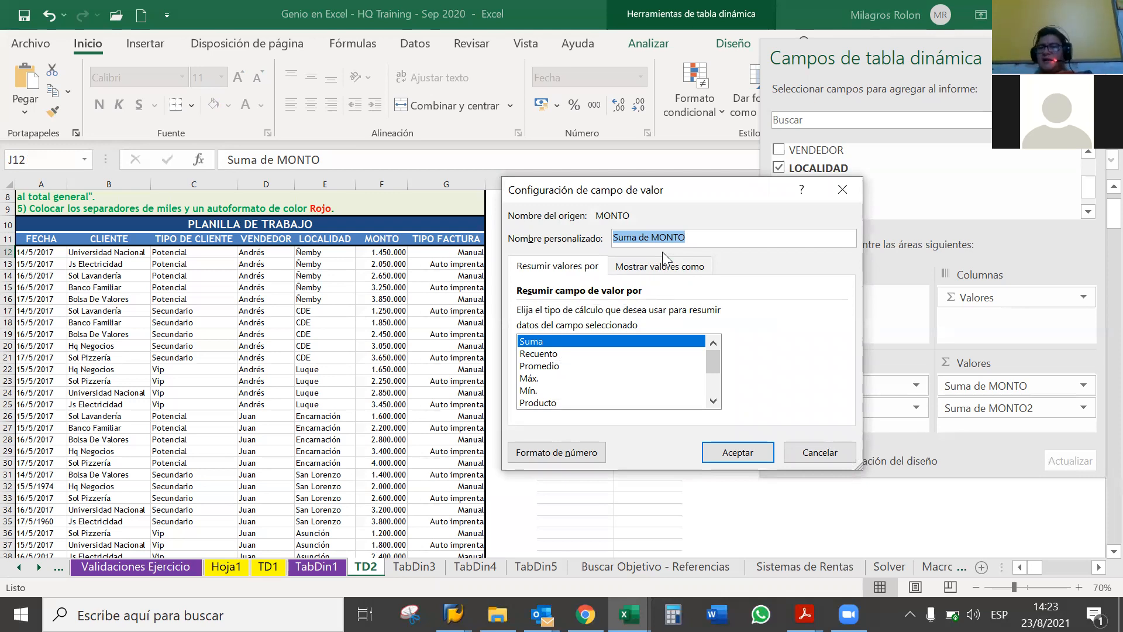
pyautogui.click(812, 456)
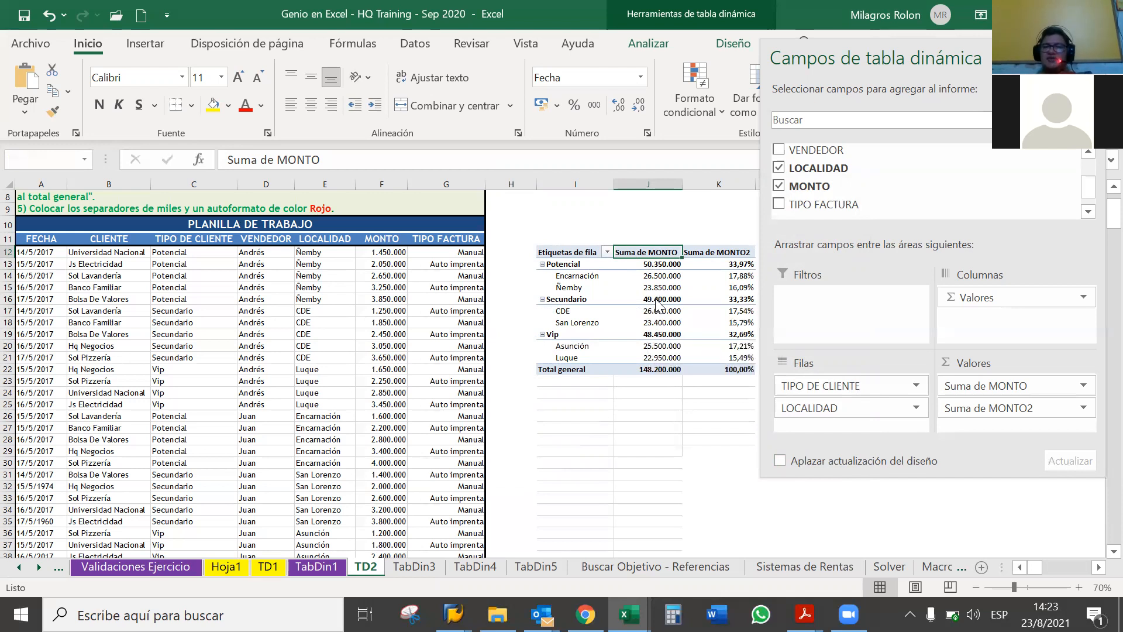
pyautogui.press('Delete')
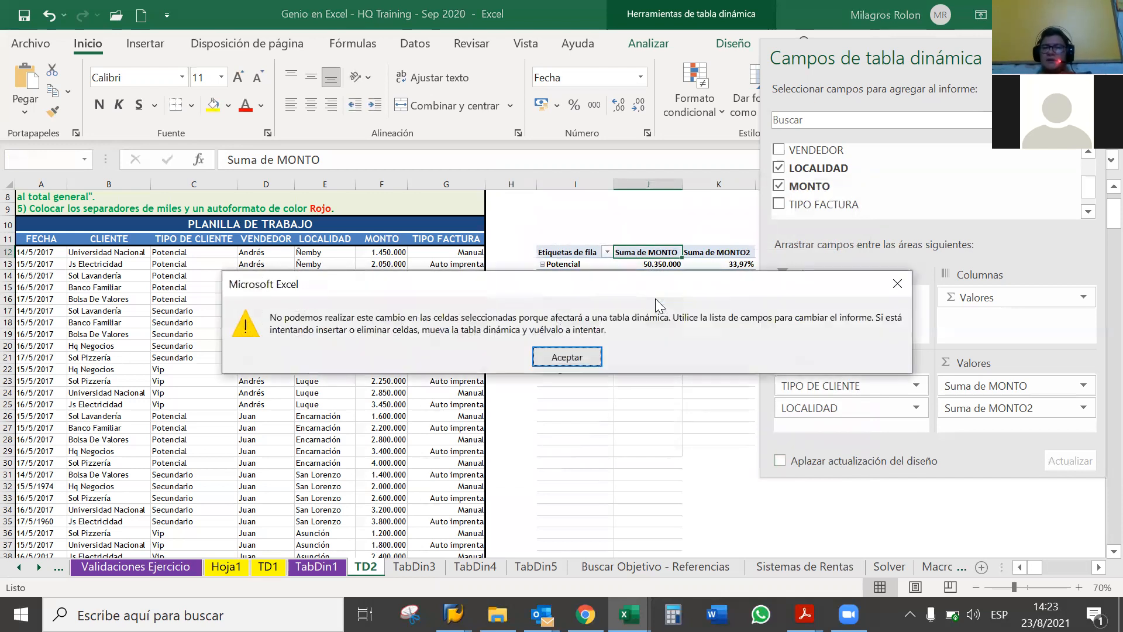
pyautogui.click(566, 358)
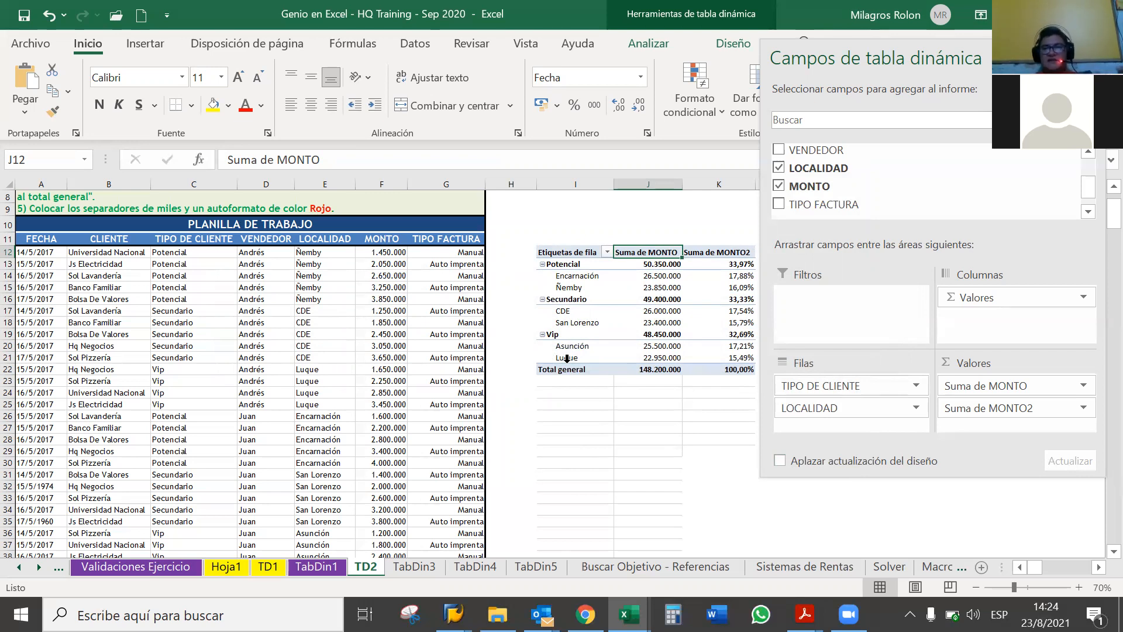
# - Rename the Suma de MONTO column header as Ventas Gs
pyautogui.write('Ventas Gs')
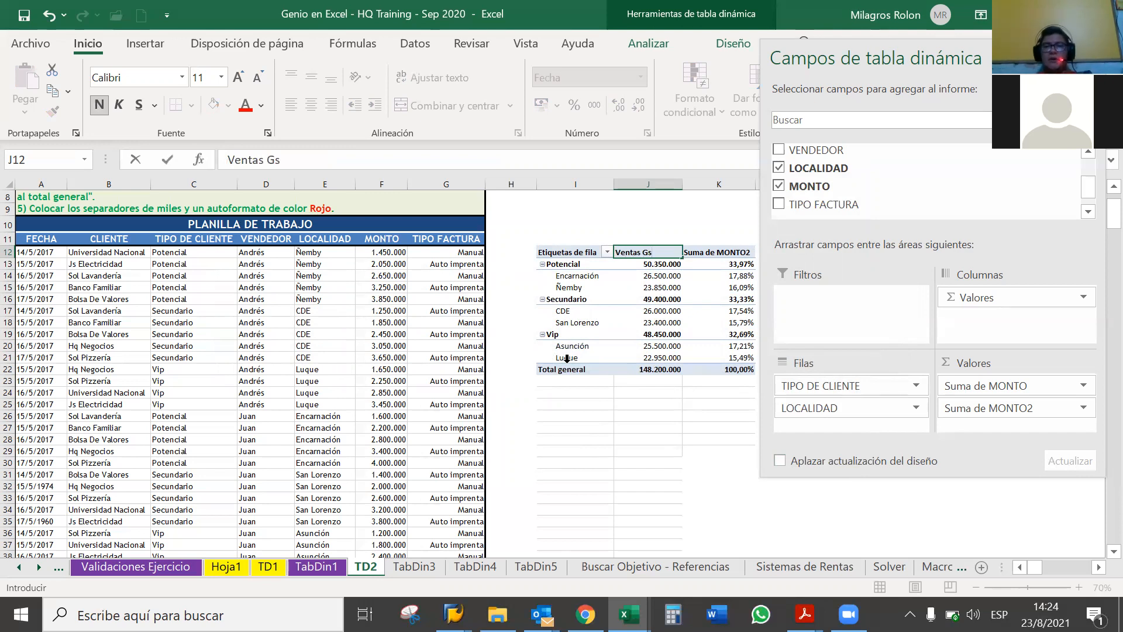
pyautogui.press('Return')
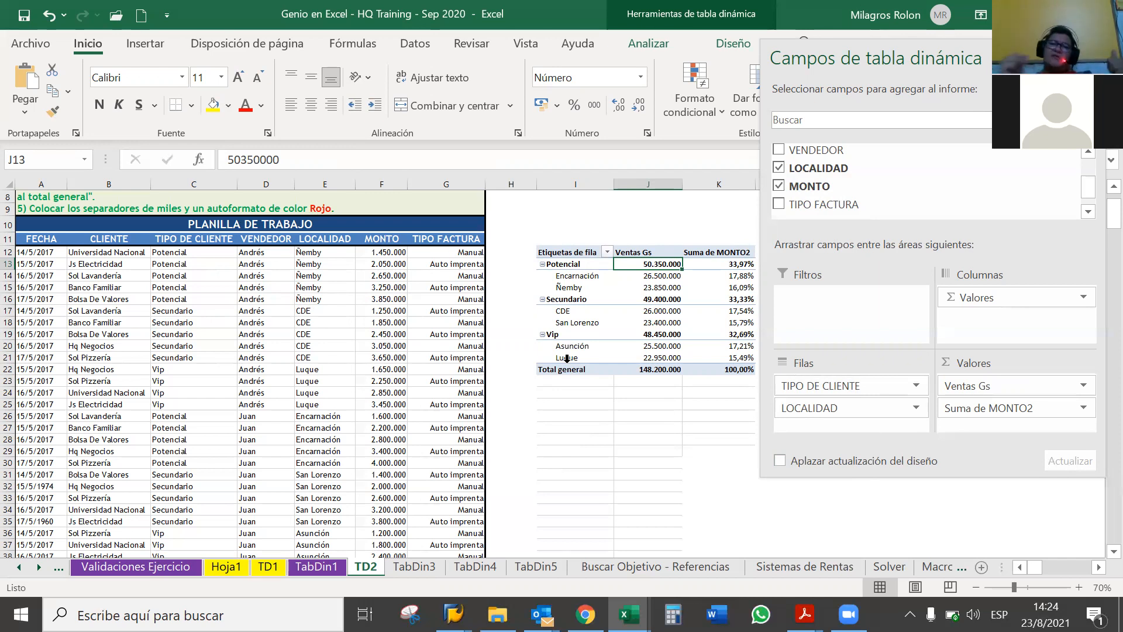
# - Replace the Ventas Gs column header with a blank one, and undo the change
pyautogui.press('Up')
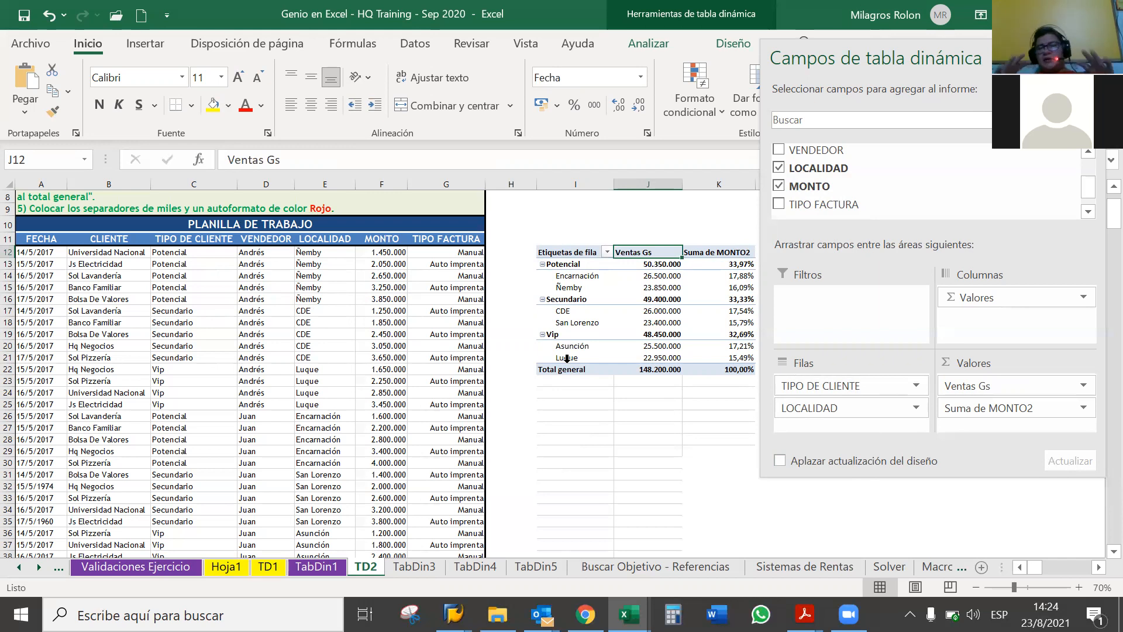
pyautogui.moveTo(283, 160); pyautogui.dragTo(207, 162)
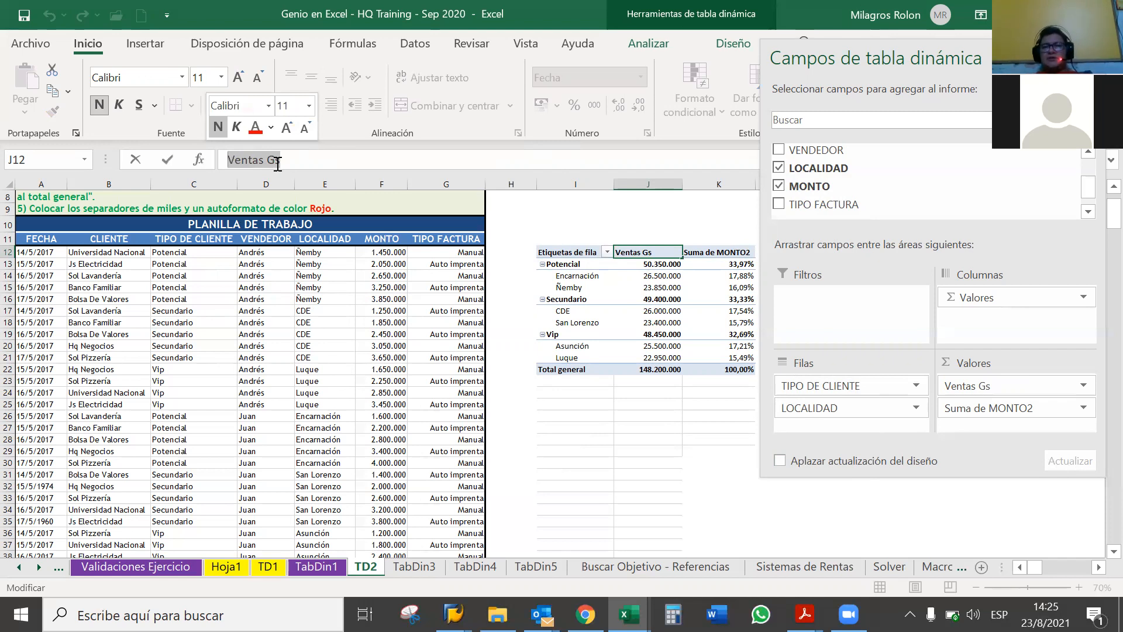
pyautogui.press('BackSpace')
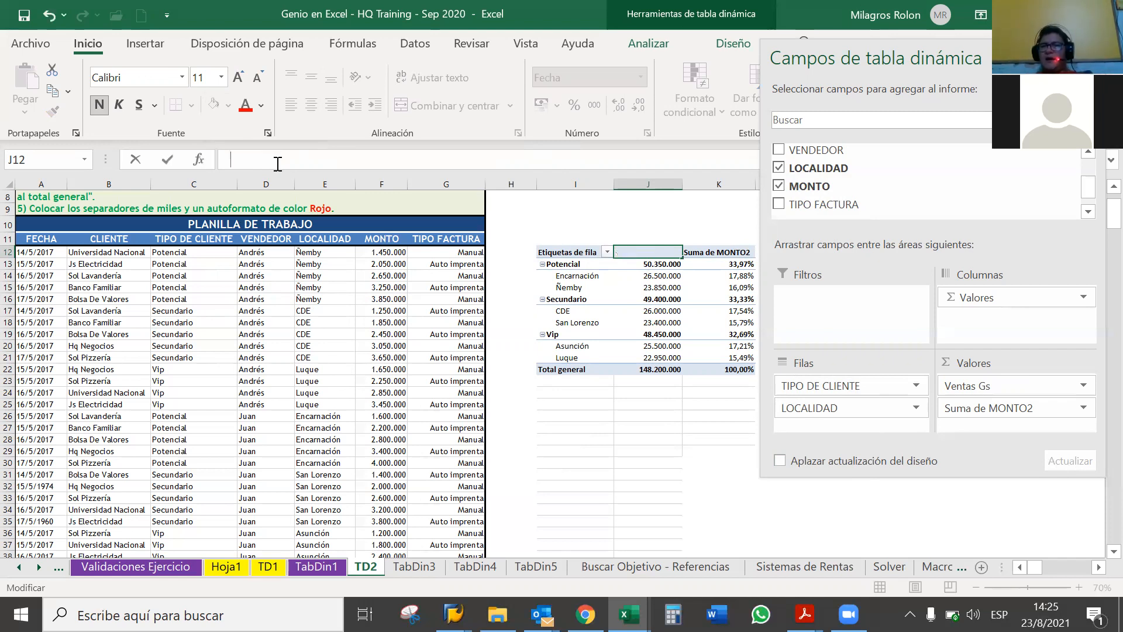
pyautogui.press('Return')
pyautogui.press('Up')
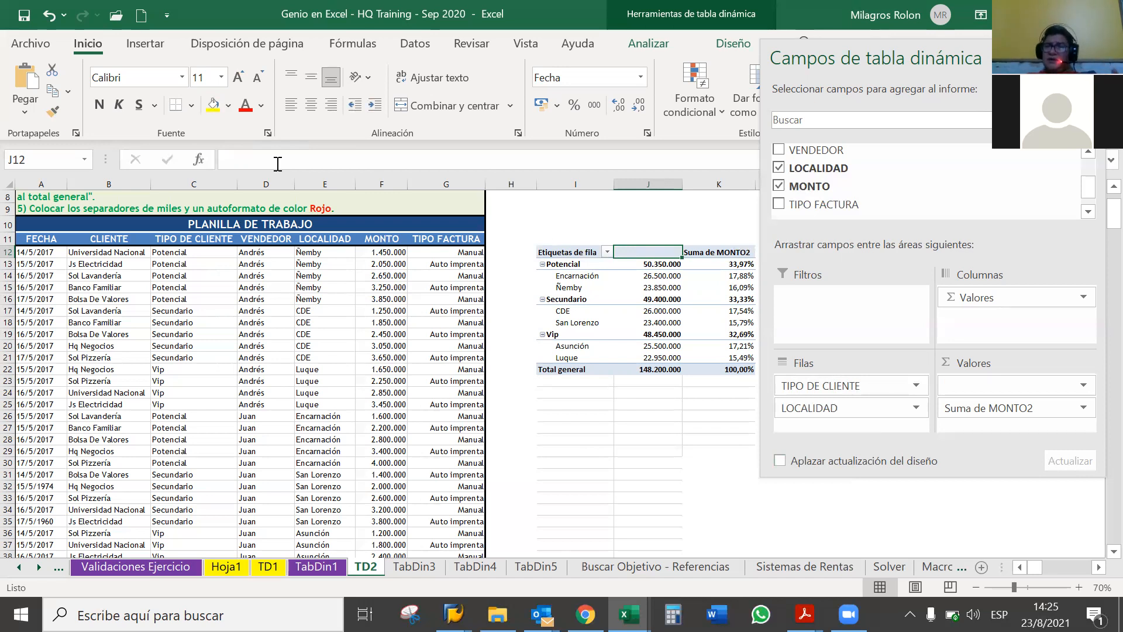
pyautogui.hotkey('ctrl', 'z')
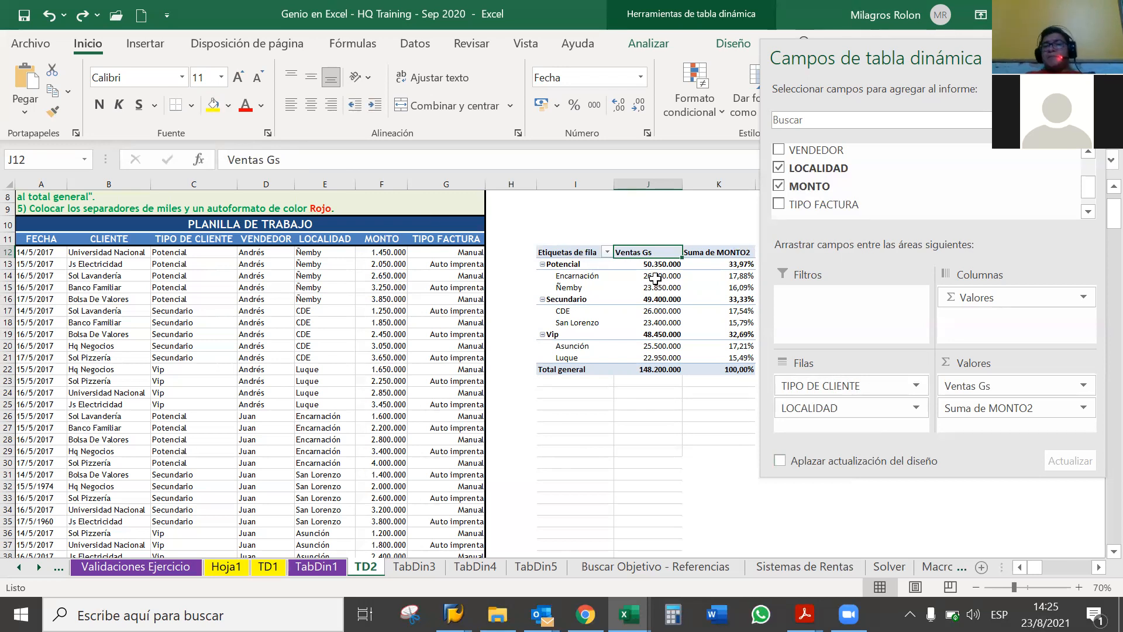
# - Rename the Suma de MONTO2 column header as % sobre Total and save the workbook
pyautogui.moveTo(650, 268)
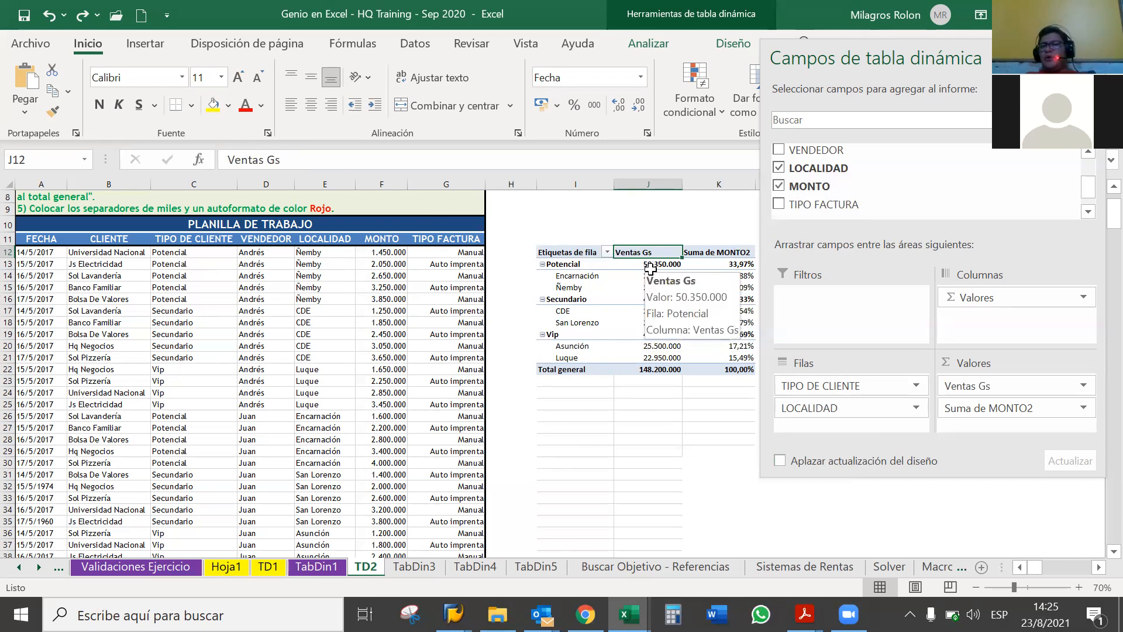
pyautogui.click(709, 253)
pyautogui.moveTo(690, 286)
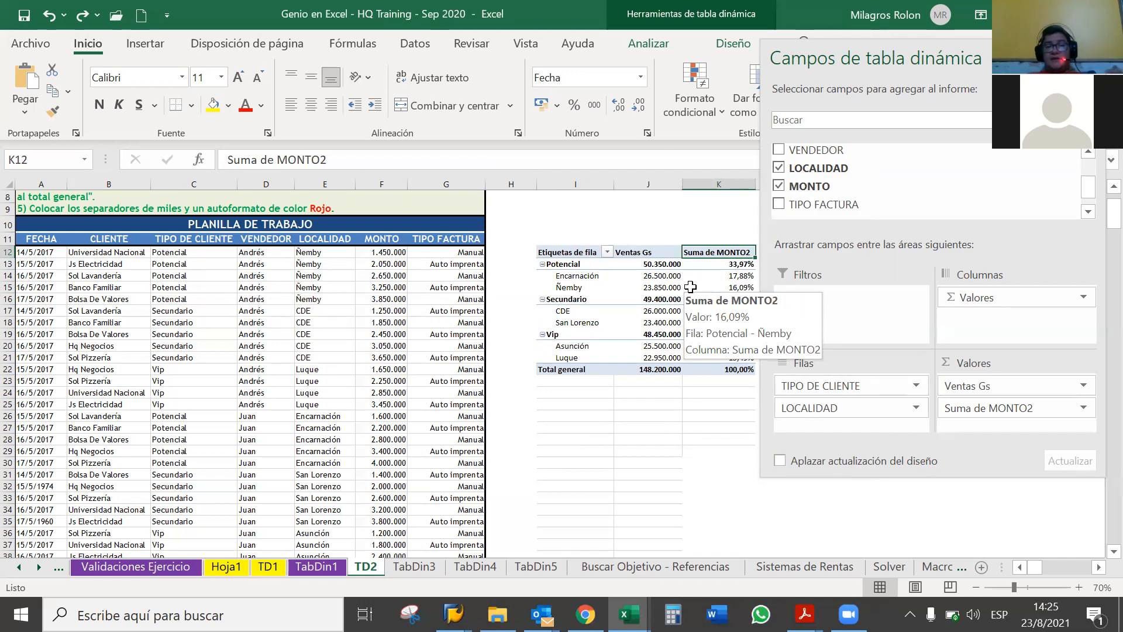
pyautogui.write('Por')
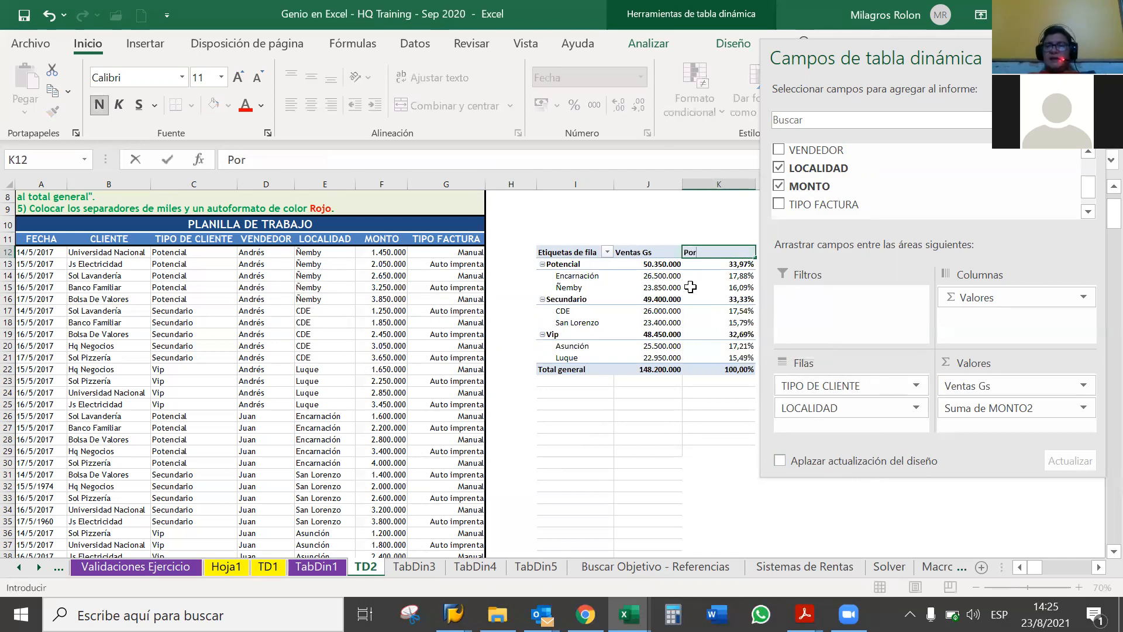
pyautogui.press('BackSpace')
pyautogui.press('BackSpace')
pyautogui.write('%')
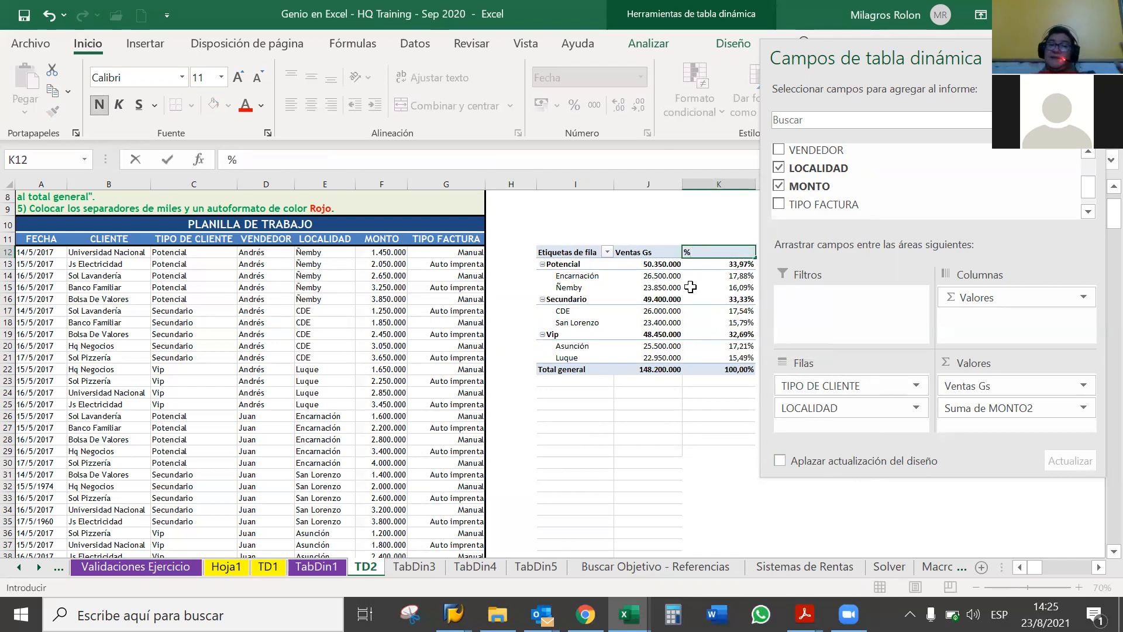
pyautogui.write(' sobre ')
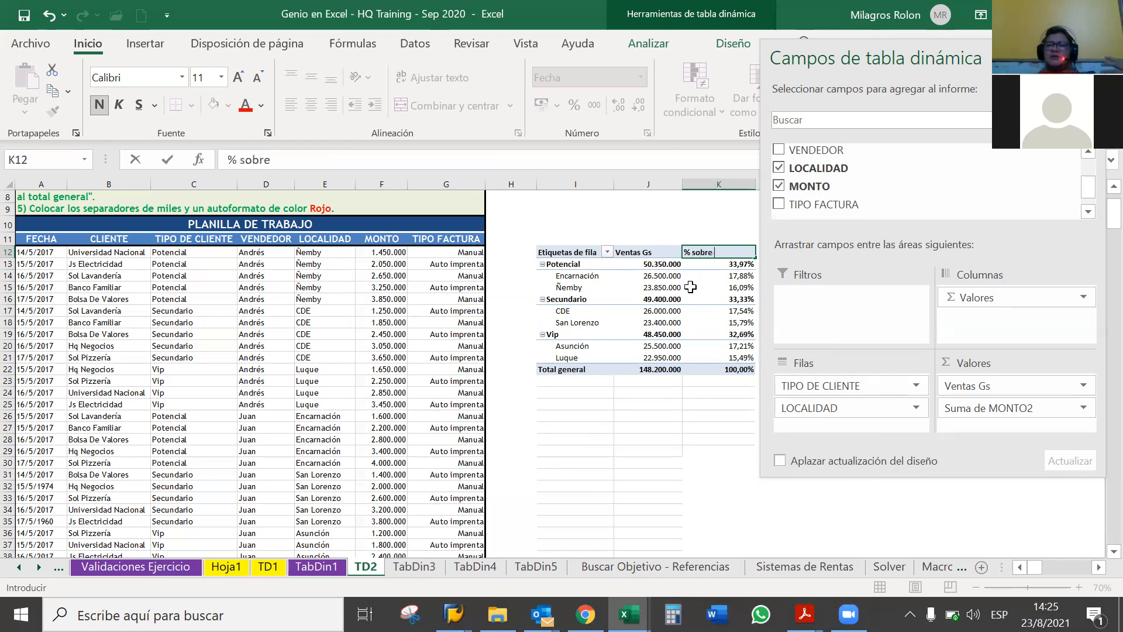
pyautogui.write('Total General')
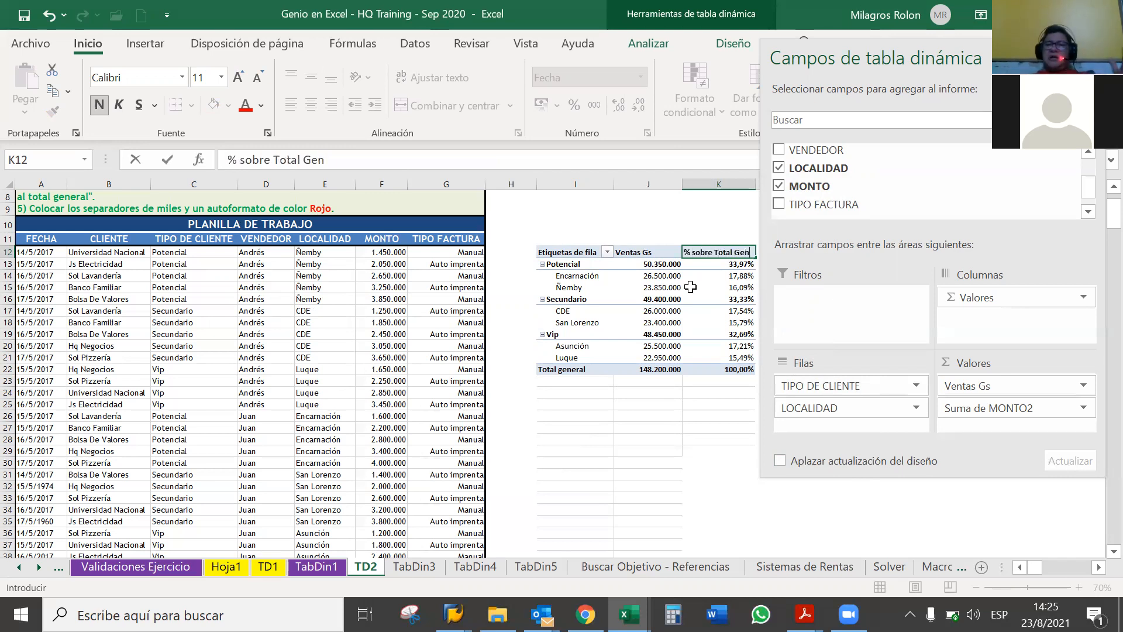
pyautogui.press('BackSpace')
pyautogui.press('BackSpace')
pyautogui.press('BackSpace')
pyautogui.press('BackSpace')
pyautogui.press('BackSpace')
pyautogui.press('BackSpace')
pyautogui.press('BackSpace')
pyautogui.press('Return')
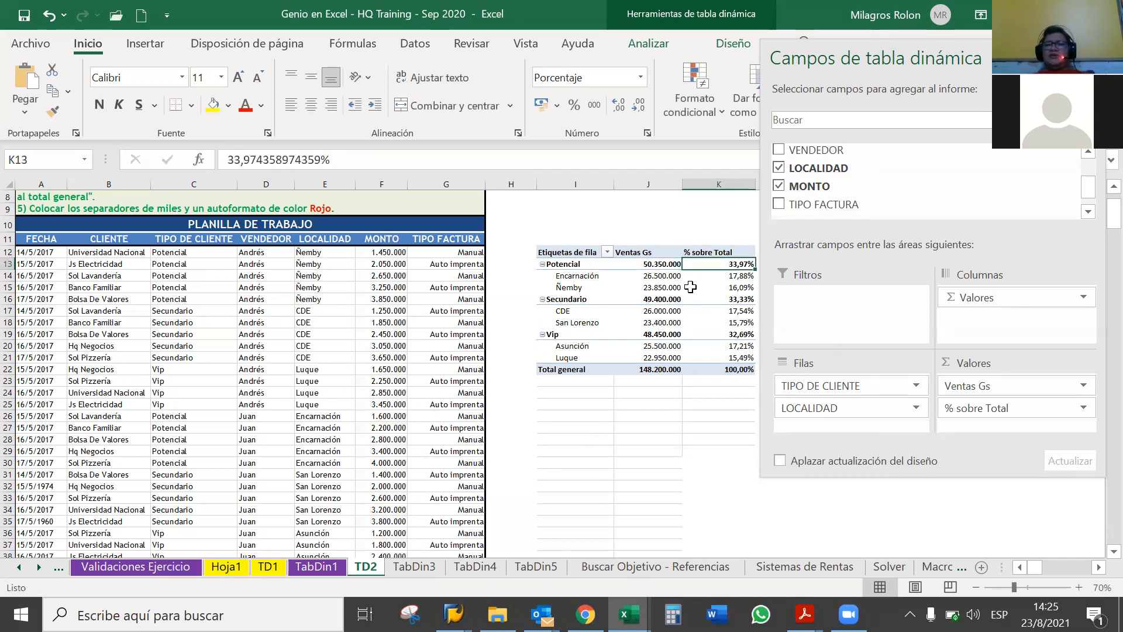
pyautogui.hotkey('ctrl', 's')
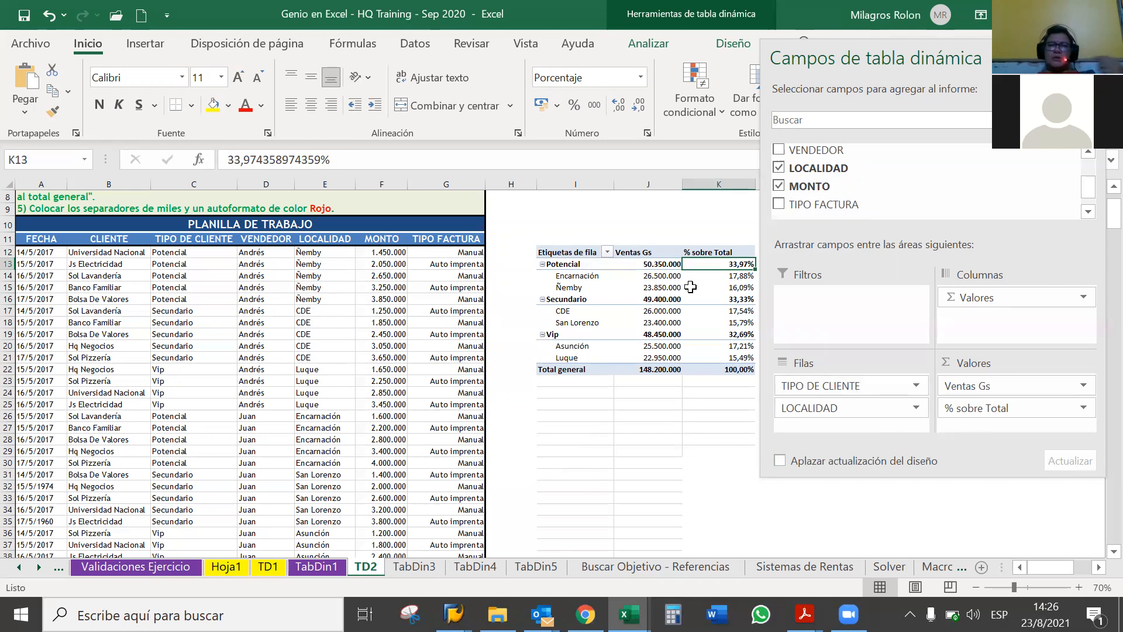
# - Rename the pivot table's Total general row label as Total Agosto 2021
pyautogui.click(572, 370)
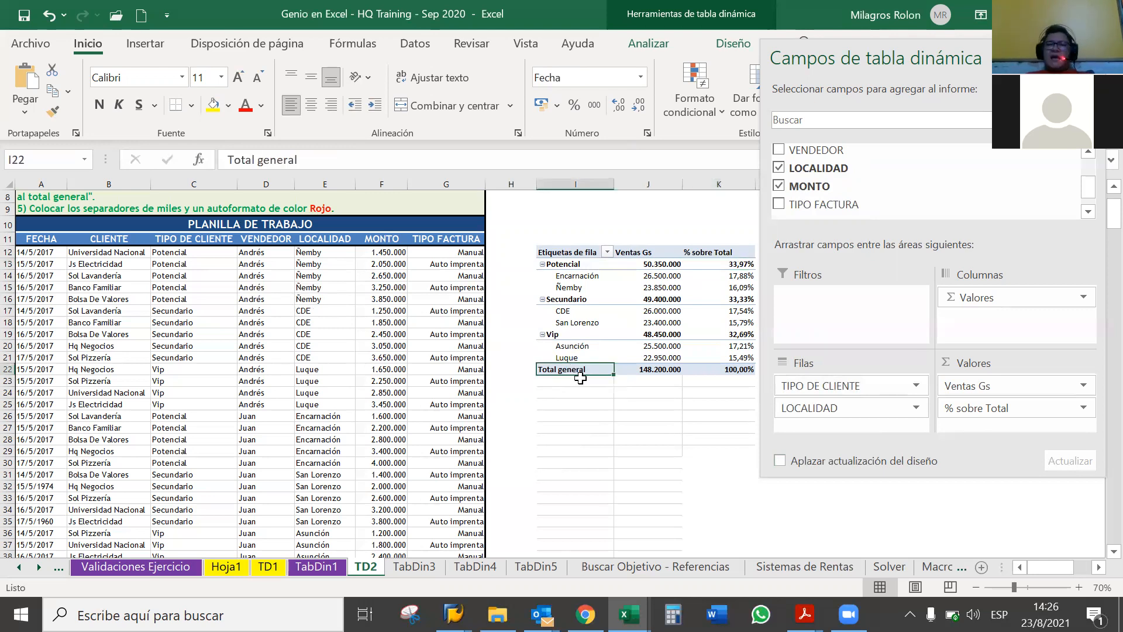
pyautogui.write('Tota')
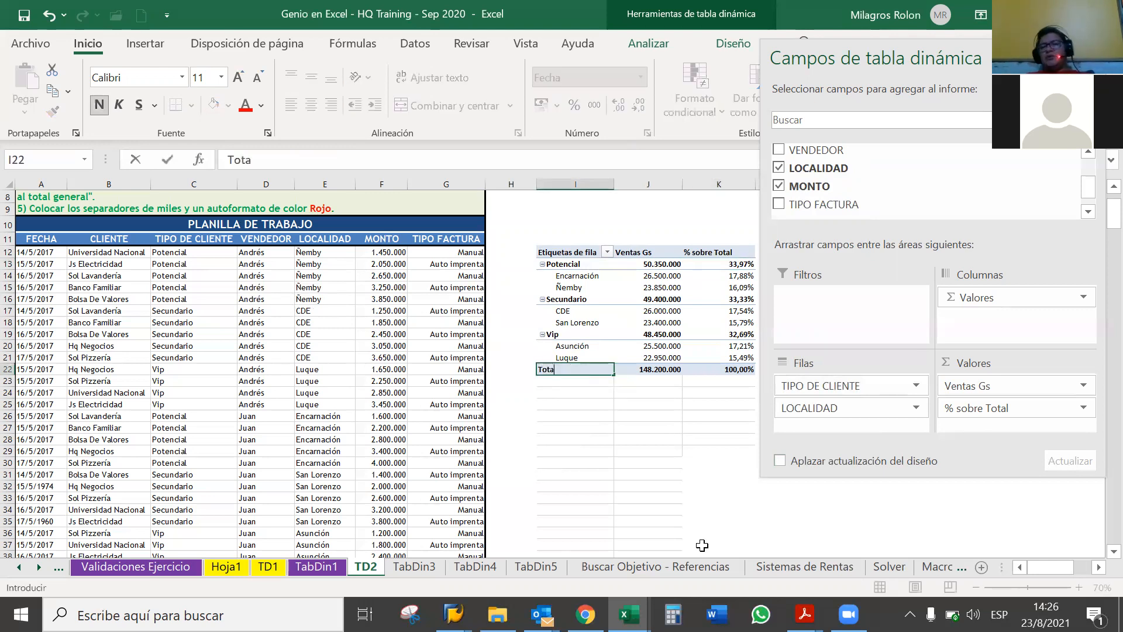
pyautogui.write('l Agost')
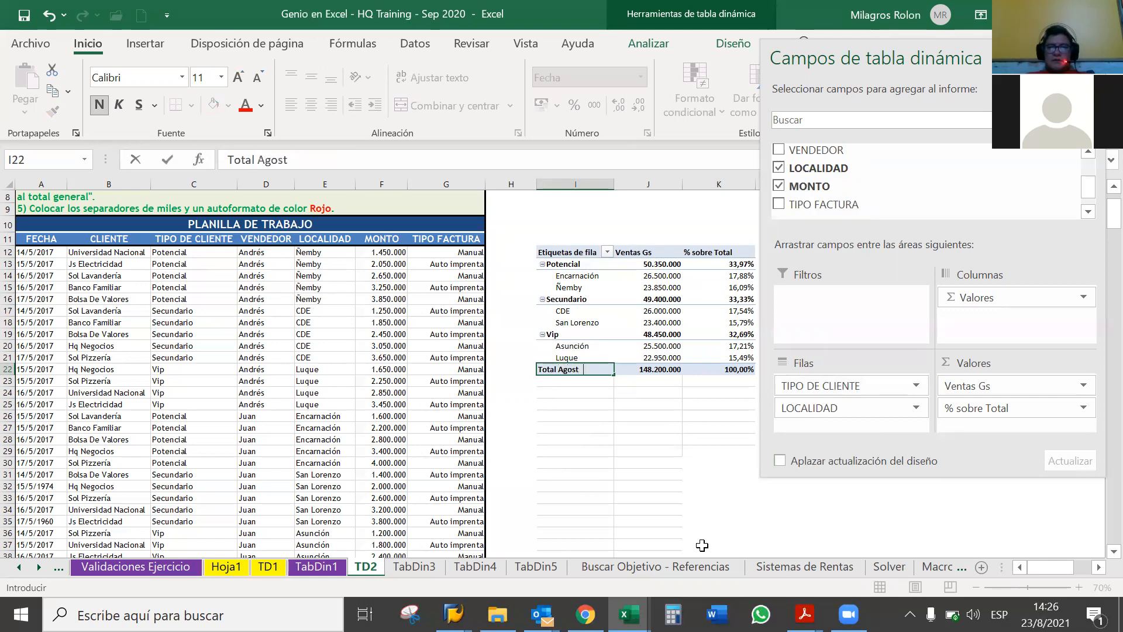
pyautogui.write('o 2021')
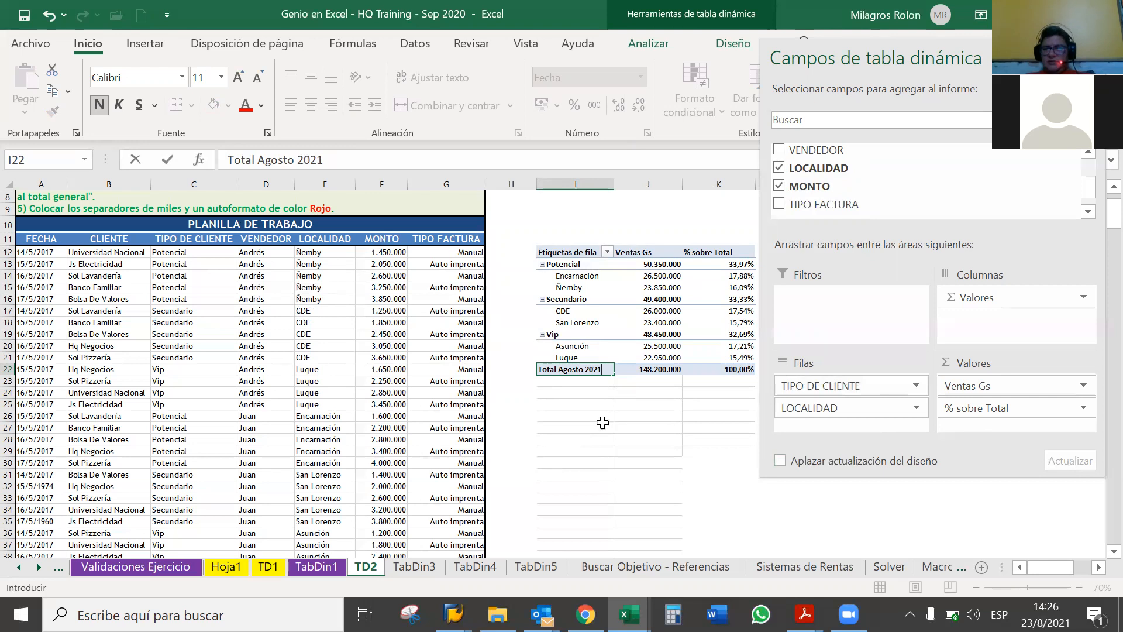
pyautogui.press('Return')
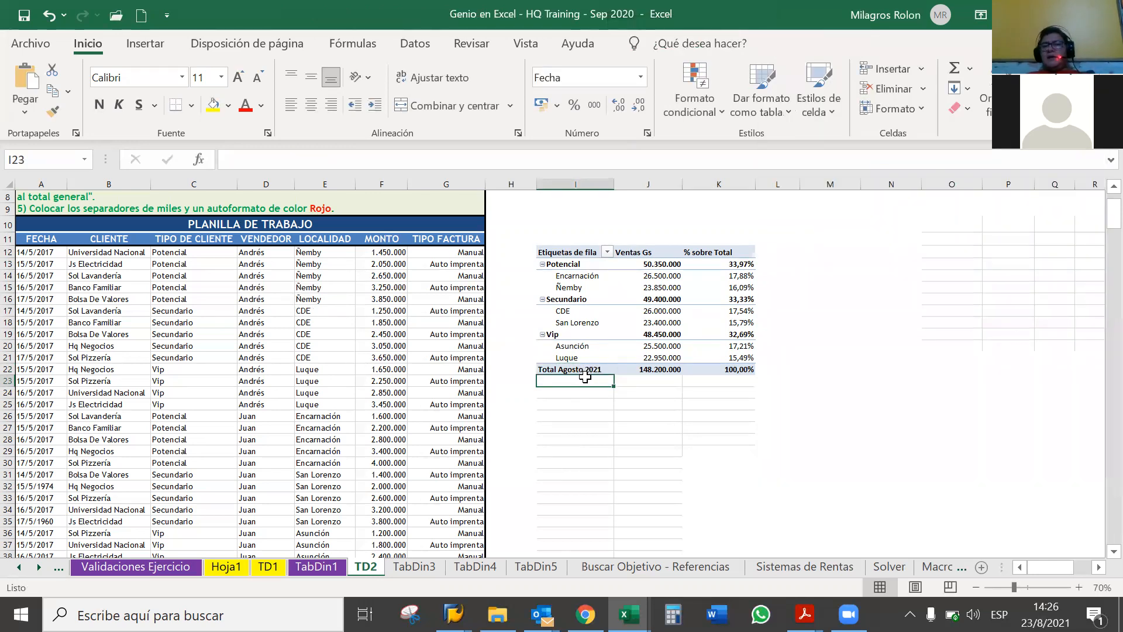
pyautogui.click(596, 373)
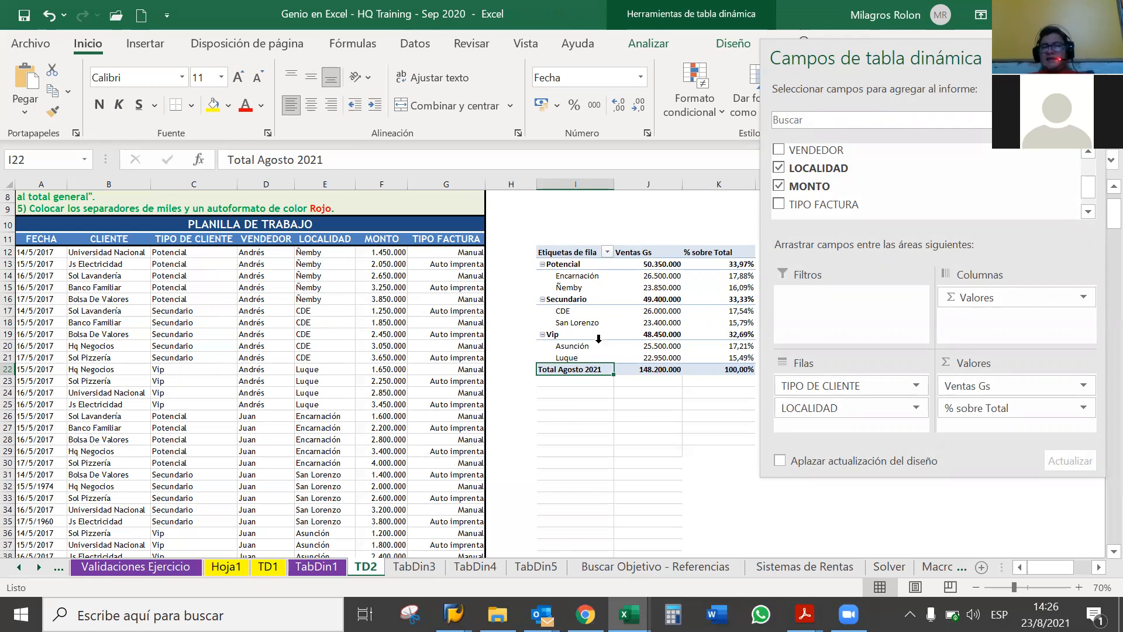
# - Rename the CDE row label under Secundario as Ciudad del Este, and dismiss the SAP logout dialog without the detailed error description
pyautogui.click(572, 309)
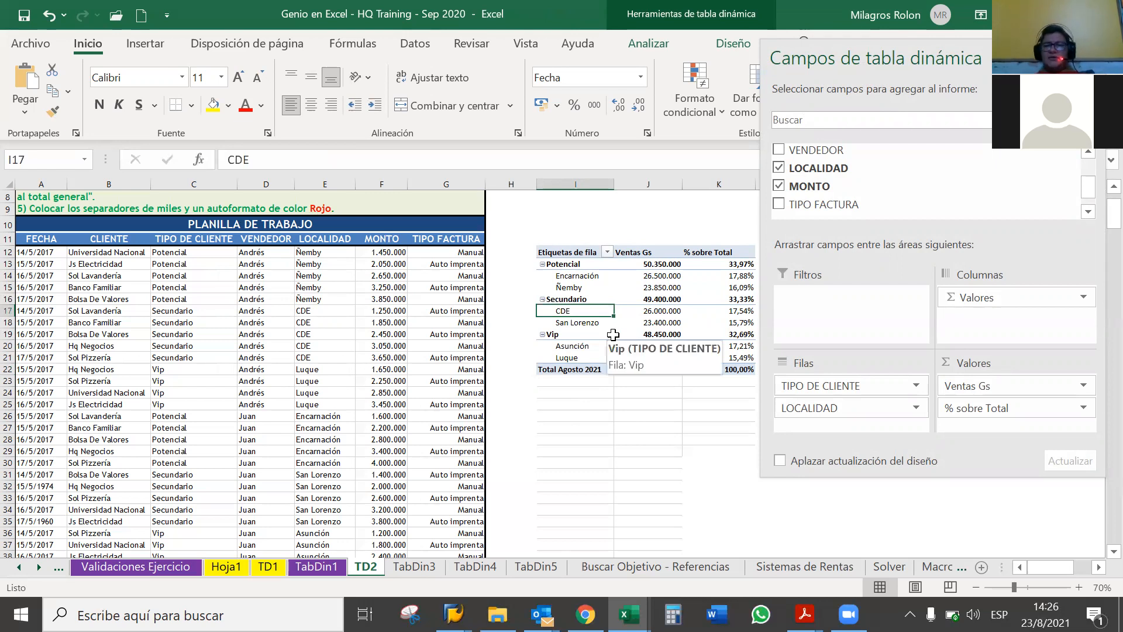
pyautogui.write('Ciudad del Este')
pyautogui.press('Return')
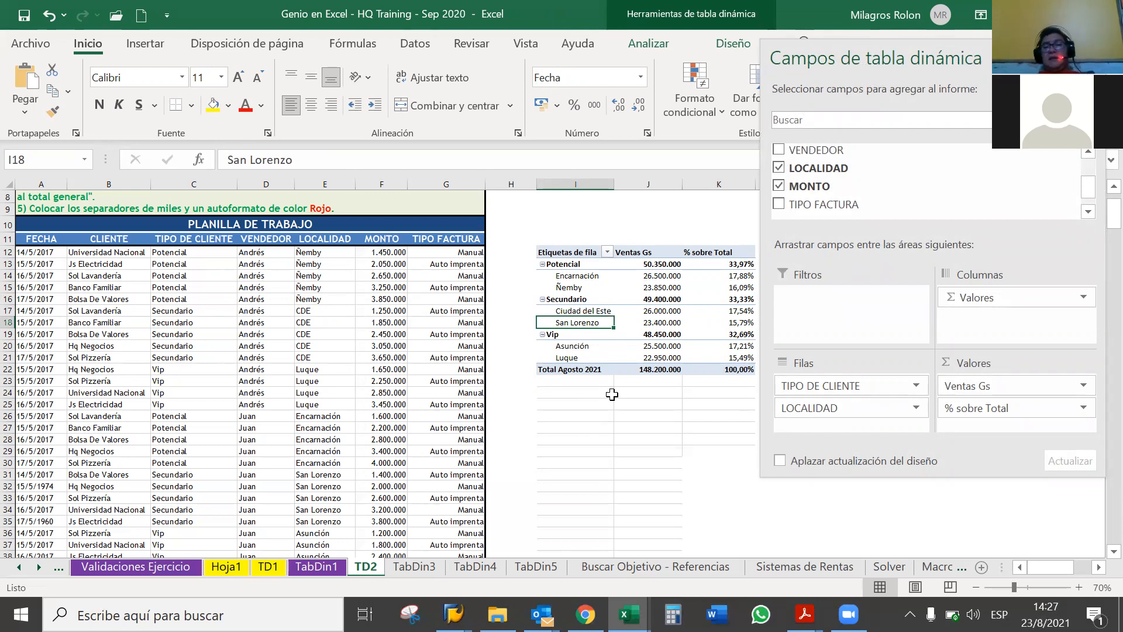
pyautogui.press('Down')
pyautogui.press('Down')
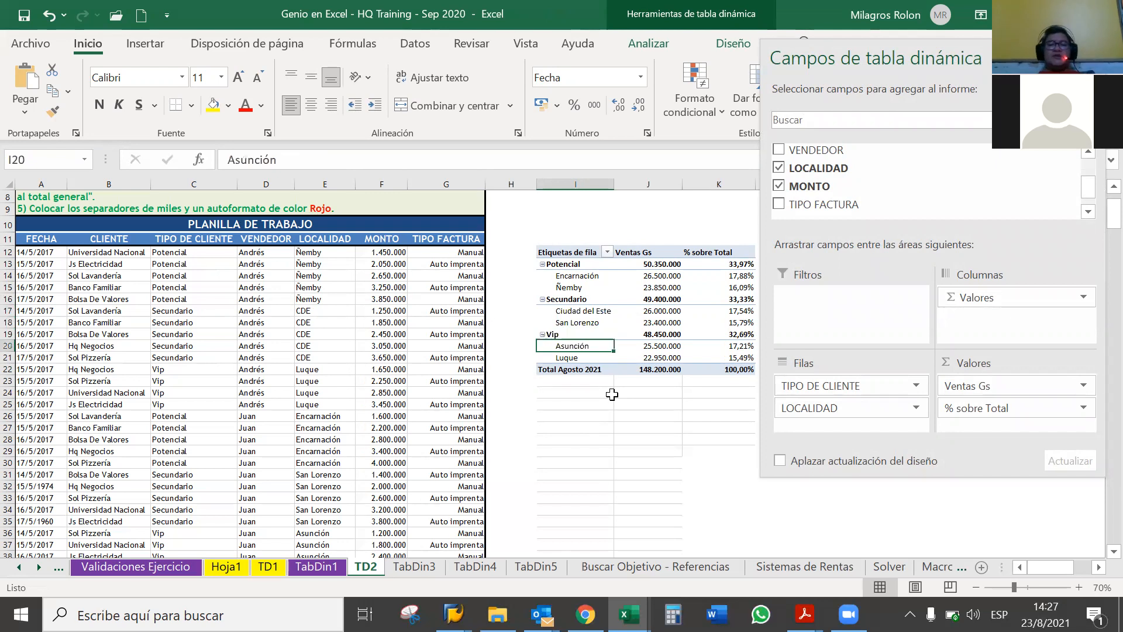
pyautogui.press('Up')
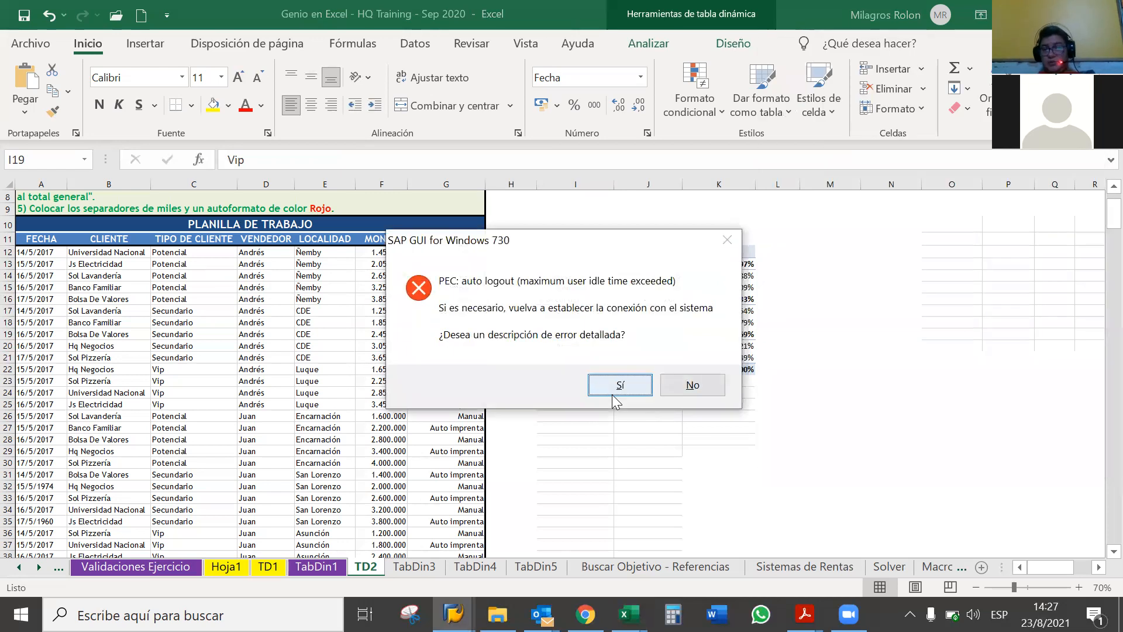
pyautogui.click(673, 383)
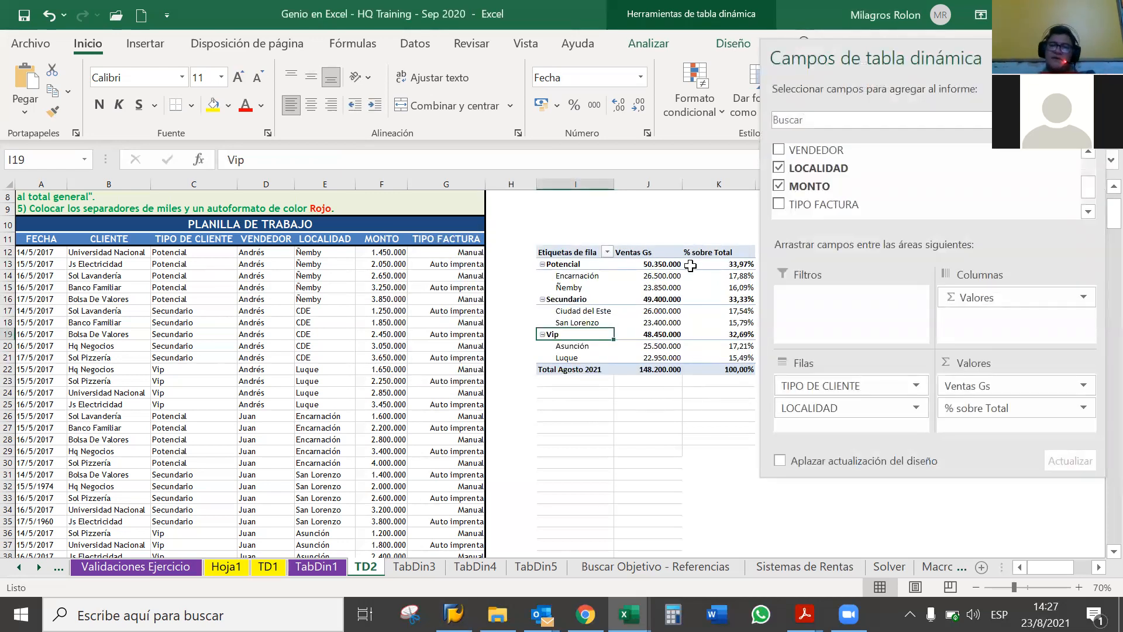
# - Try to delete the Ventas Gs amount of Potencial in the pivot table, dismissing the warning each time
pyautogui.click(669, 264)
pyautogui.press('Delete')
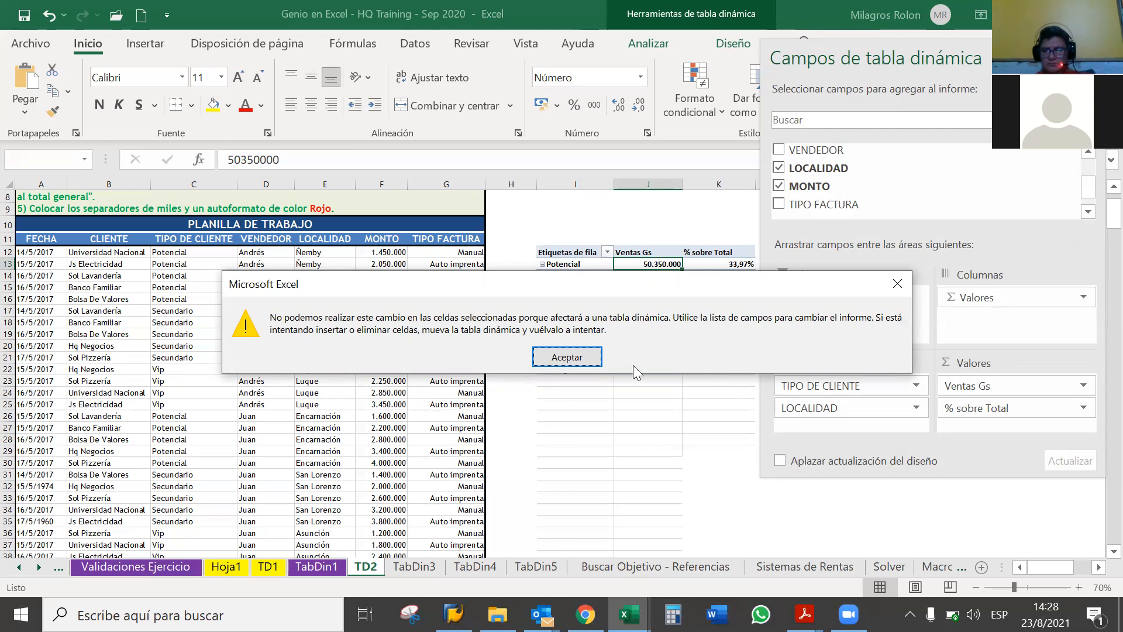
pyautogui.click(888, 286)
pyautogui.press('Delete')
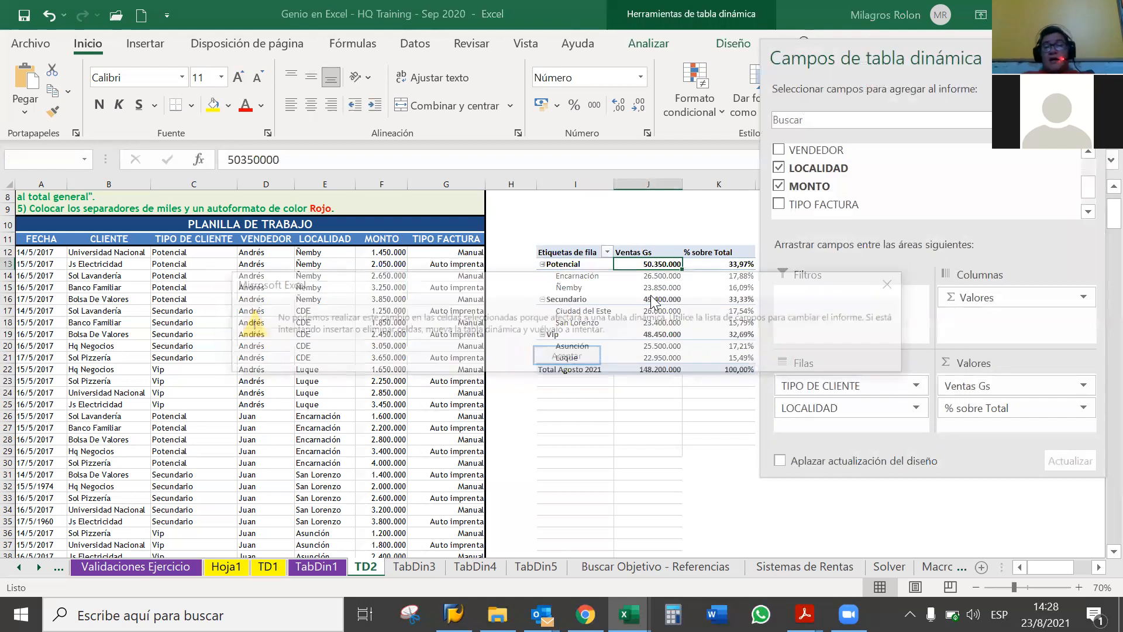
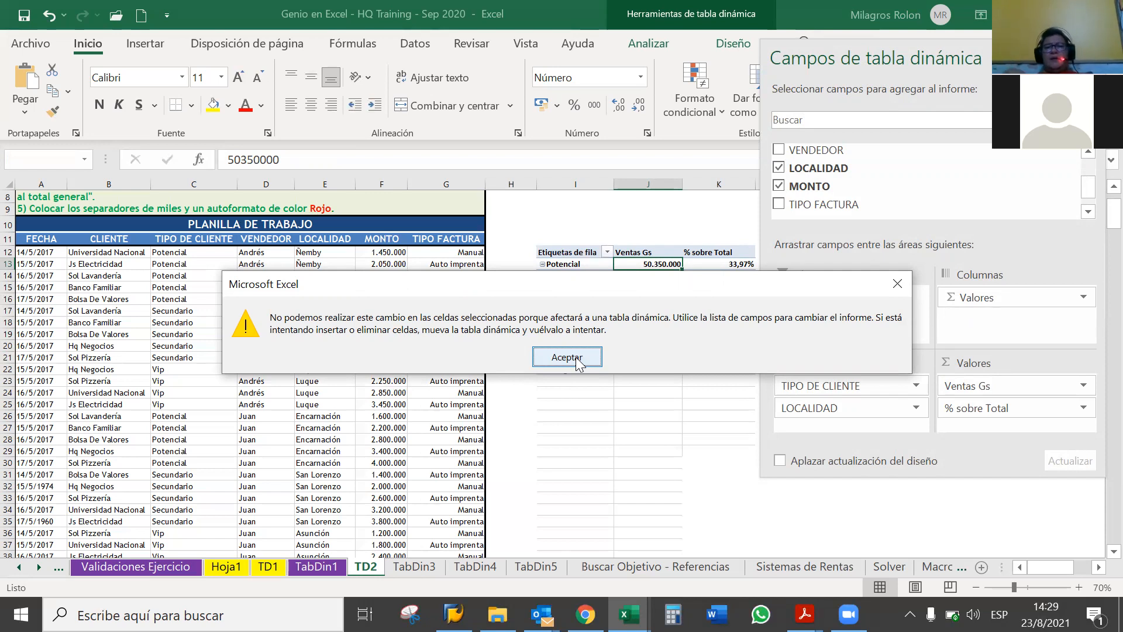
pyautogui.click(897, 284)
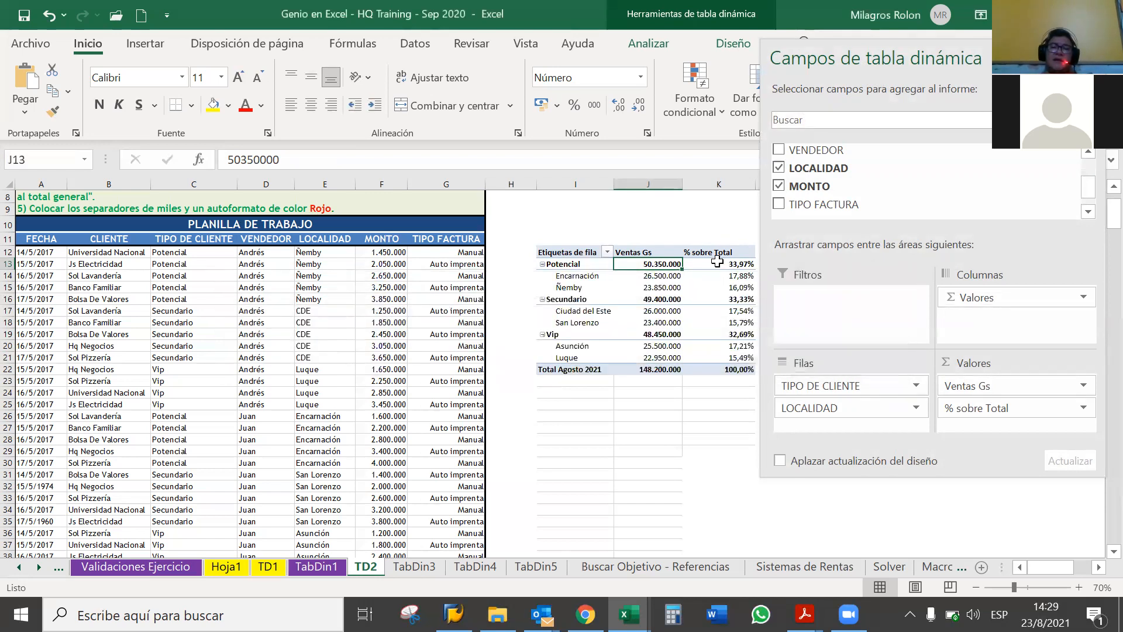
pyautogui.click(665, 384)
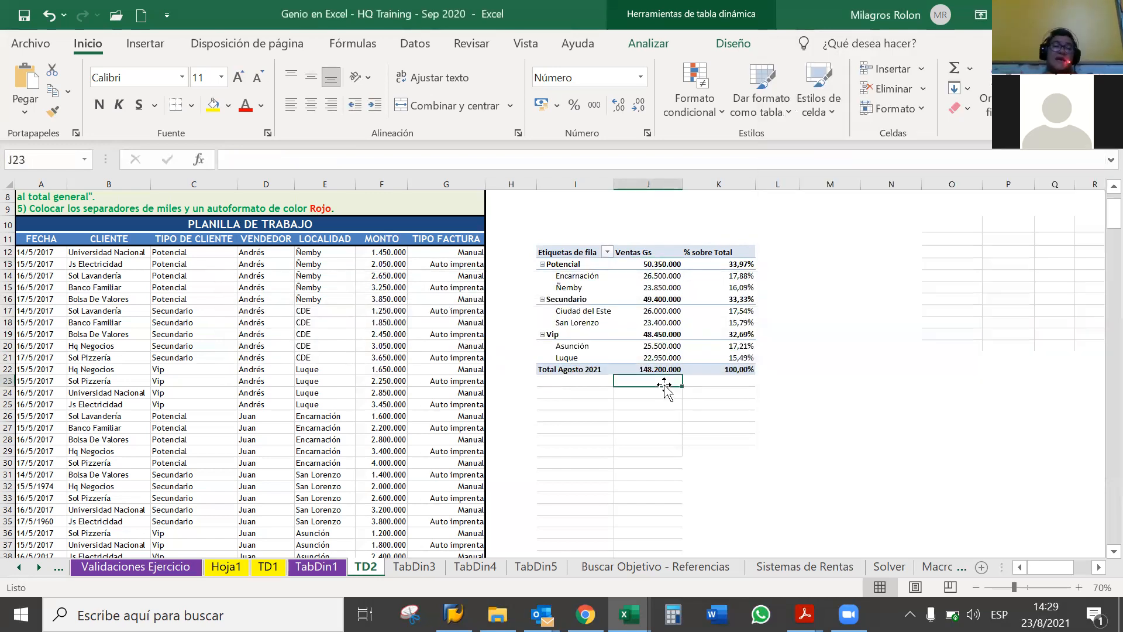
pyautogui.click(676, 264)
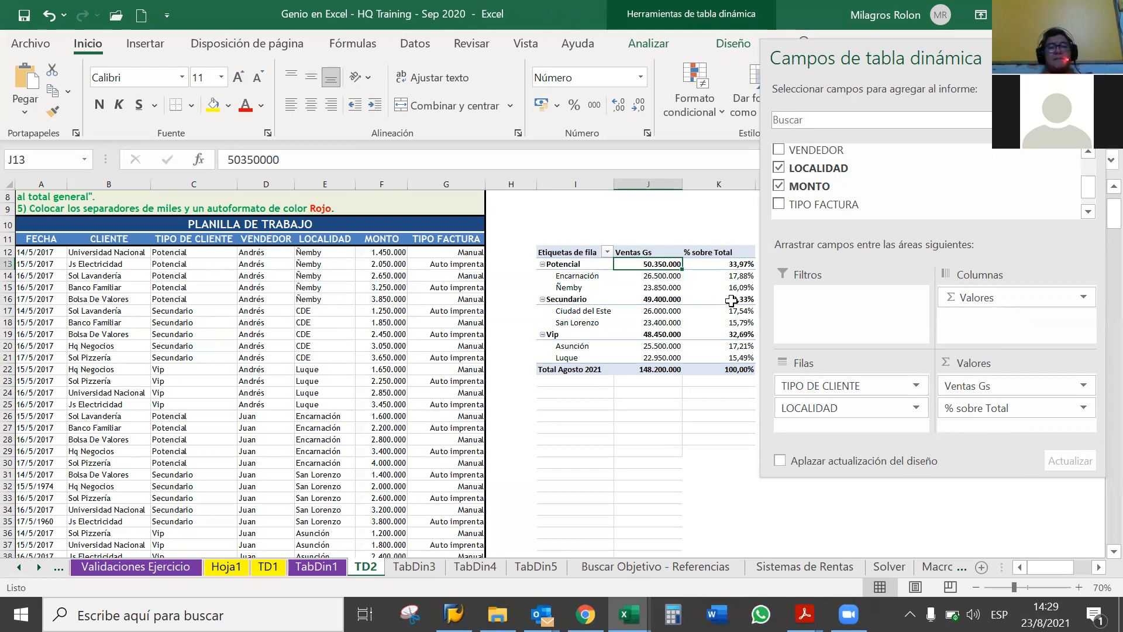
pyautogui.moveTo(733, 367)
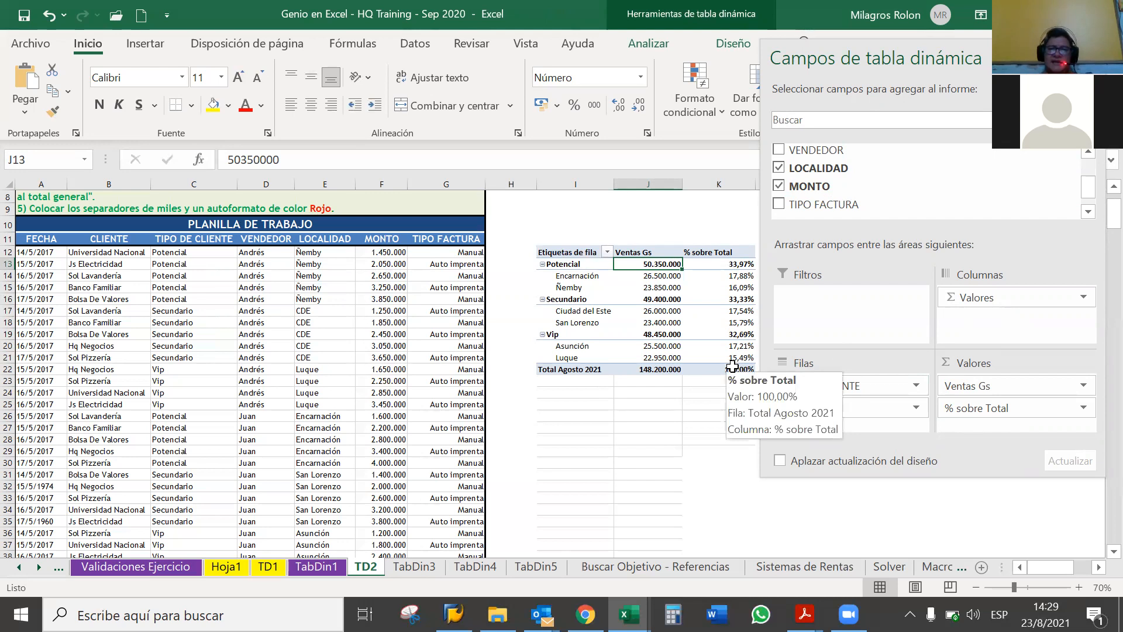
# - Review the exercise instructions above PLANILLA DE TRABAJO to check which requirements remain
pyautogui.click(264, 224)
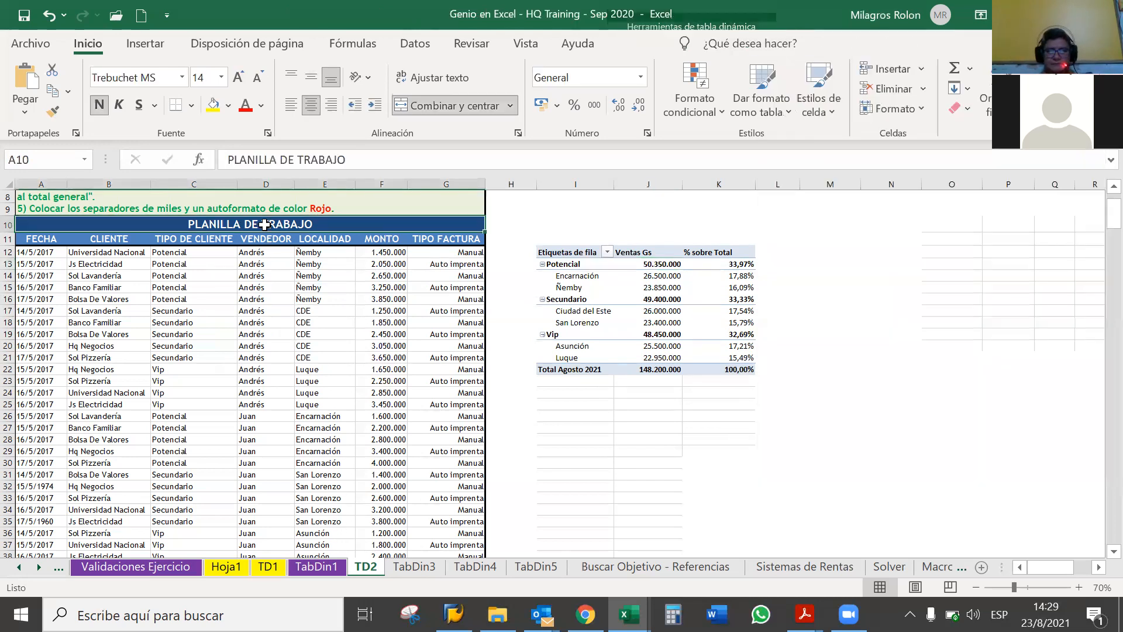
pyautogui.press('Up')
pyautogui.press('Up')
pyautogui.press('Up')
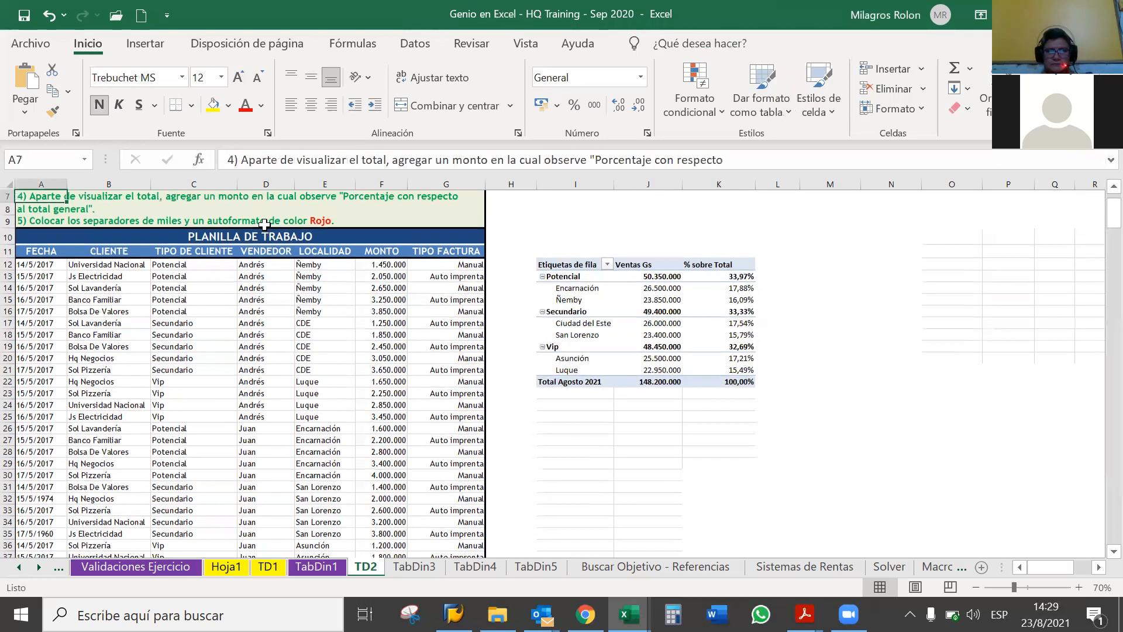
pyautogui.press('Up')
pyautogui.press('Up')
pyautogui.press('Up')
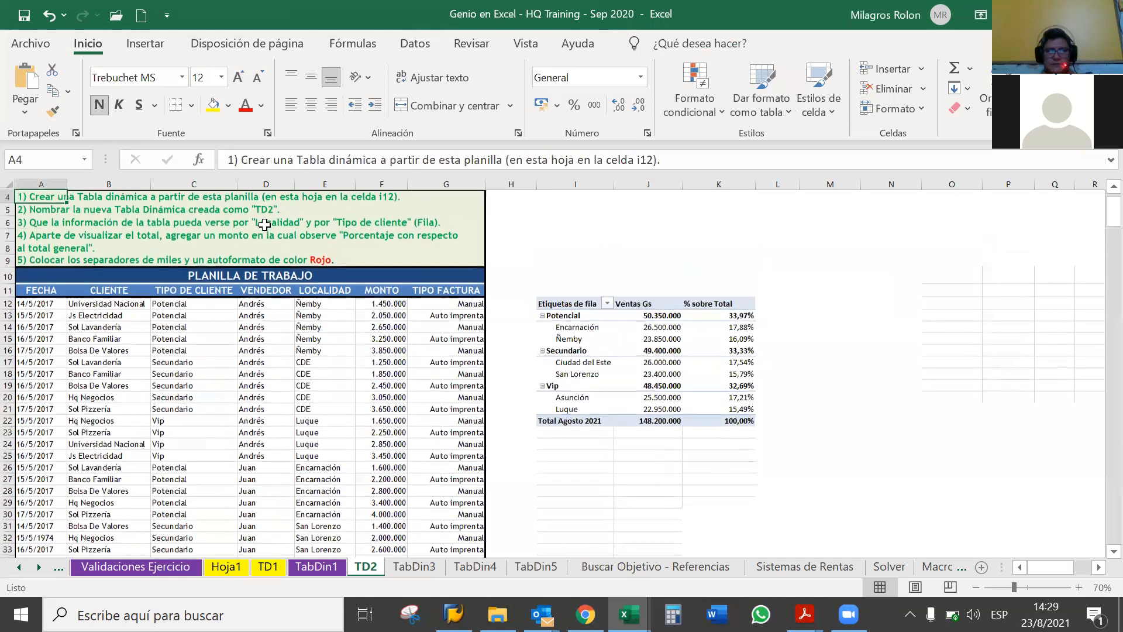
pyautogui.press('Up')
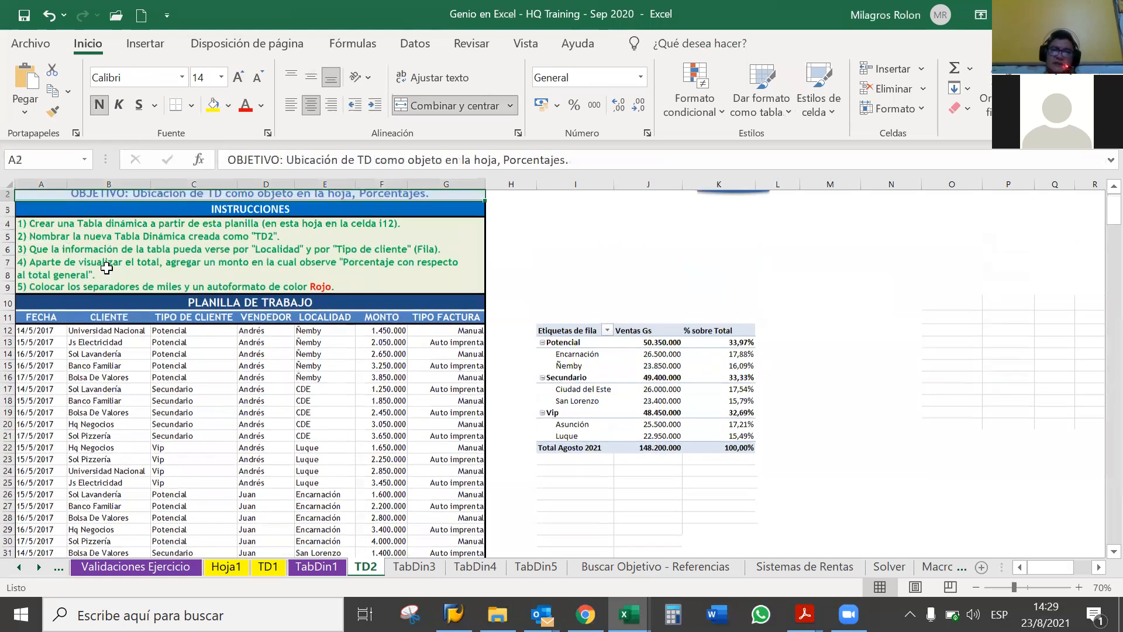
# - Go through the exercise instructions down to point 5 on thousands separators and the red autoformat
pyautogui.press('Down')
pyautogui.press('Down')
pyautogui.press('Down')
pyautogui.press('Down')
pyautogui.press('Down')
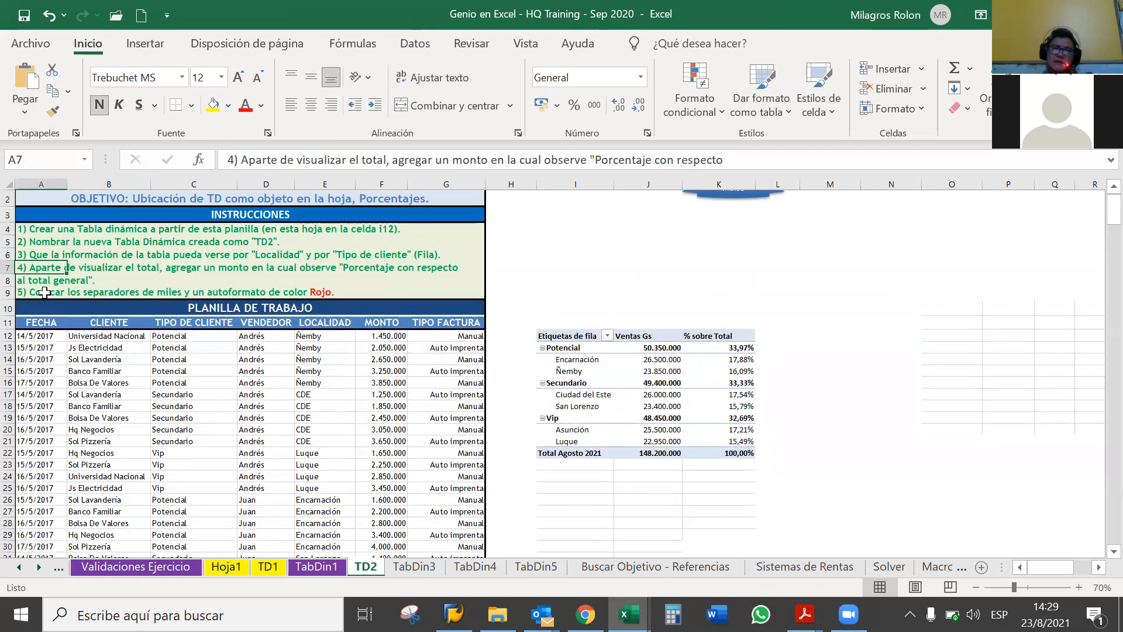
pyautogui.press('Down')
pyautogui.press('Down')
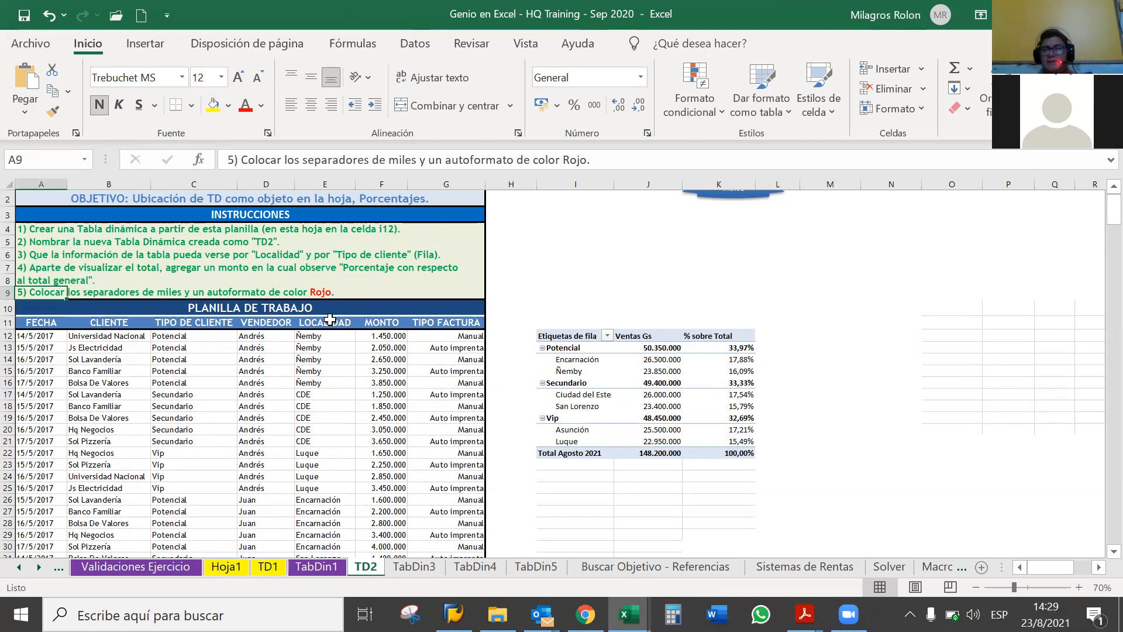
# - Show the pivot table's field list and dock the floating pane beside the worksheet
pyautogui.click(664, 364)
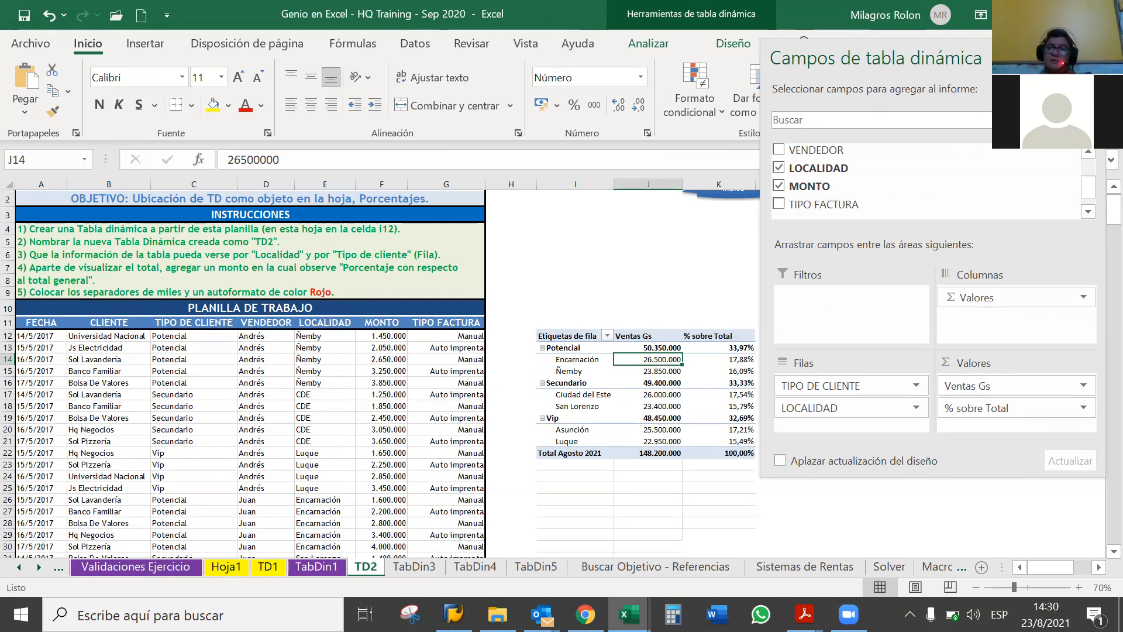
pyautogui.moveTo(1012, 66); pyautogui.dragTo(989, 140)
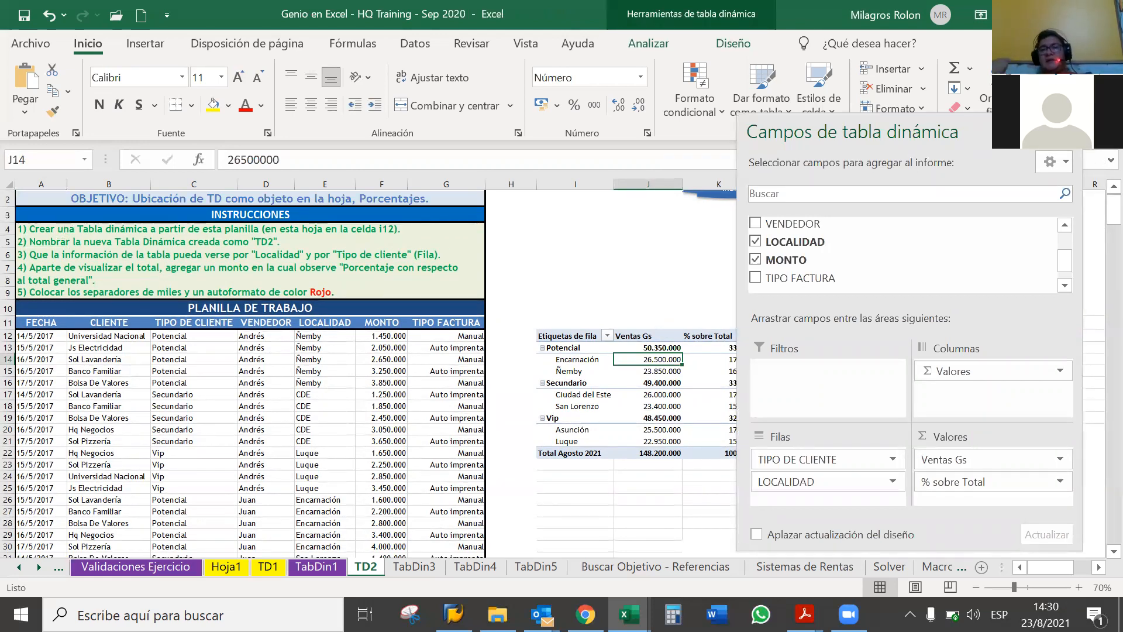
pyautogui.moveTo(1033, 115); pyautogui.dragTo(1019, 200)
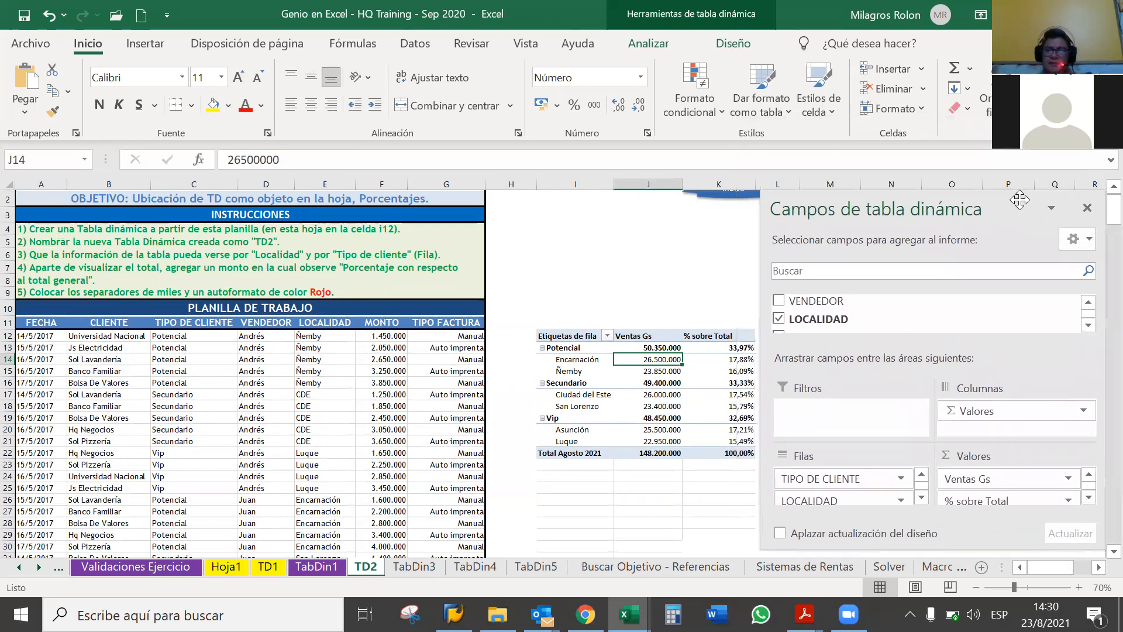
pyautogui.moveTo(761, 266); pyautogui.dragTo(772, 266)
pyautogui.moveTo(1026, 197); pyautogui.dragTo(1023, 204)
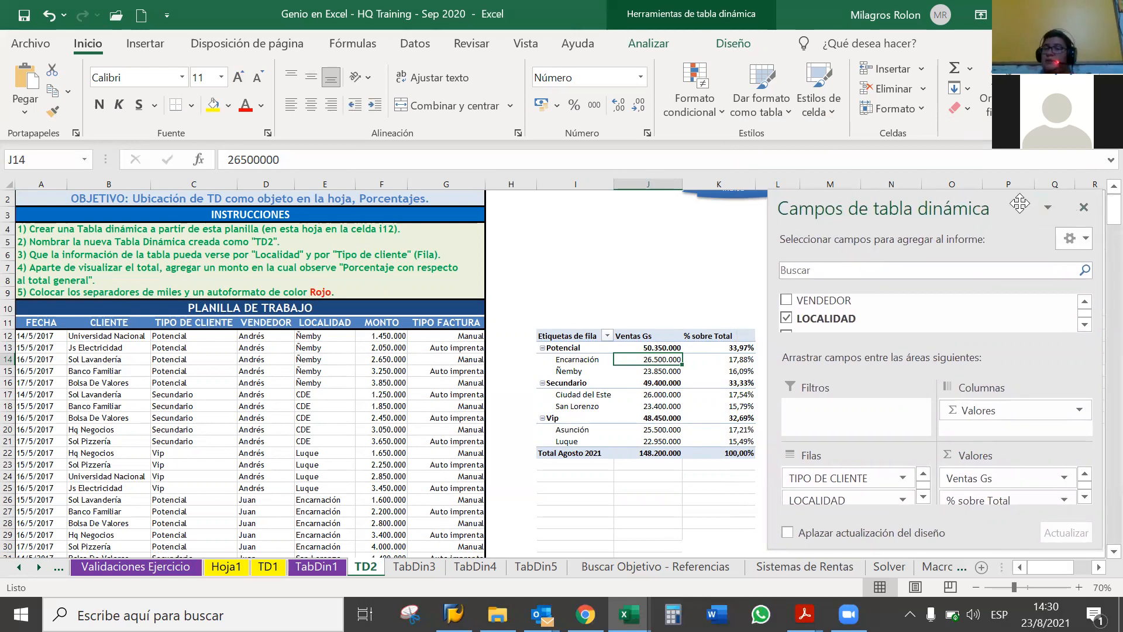
pyautogui.doubleClick(1017, 203)
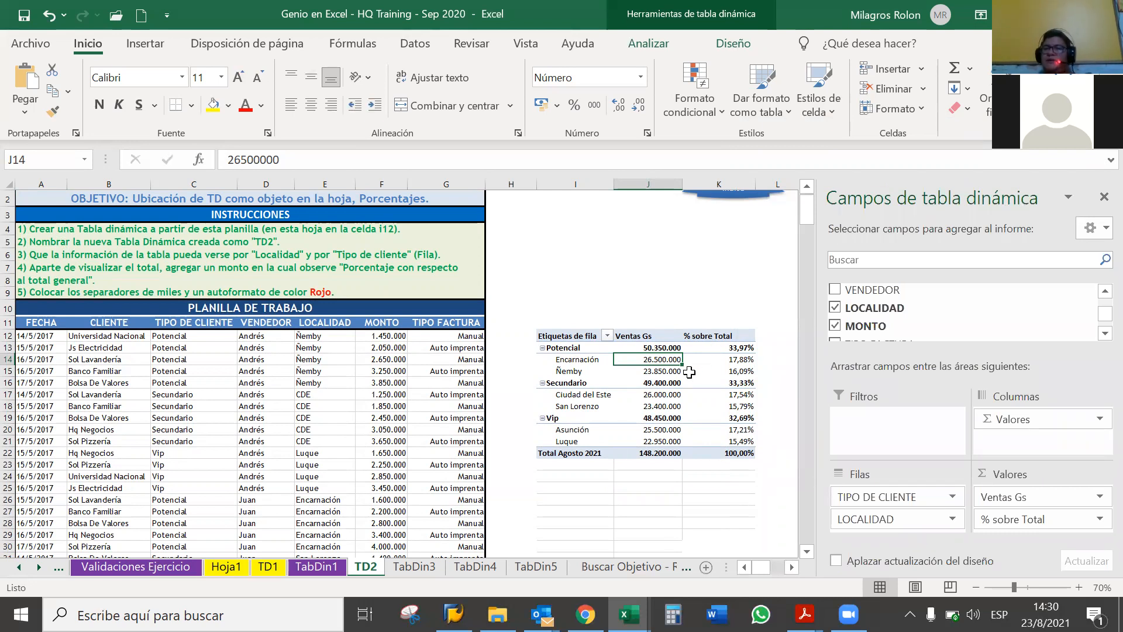
# - Apply the red style from the second row of the Medio group to the pivot table, and save the workbook
pyautogui.click(648, 371)
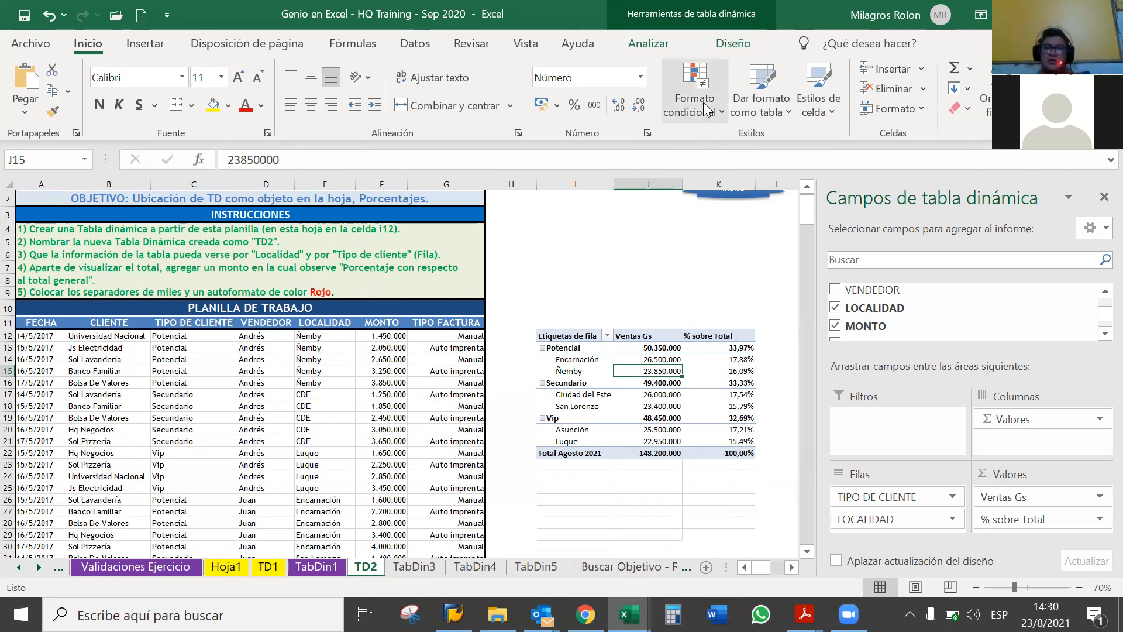
pyautogui.click(767, 108)
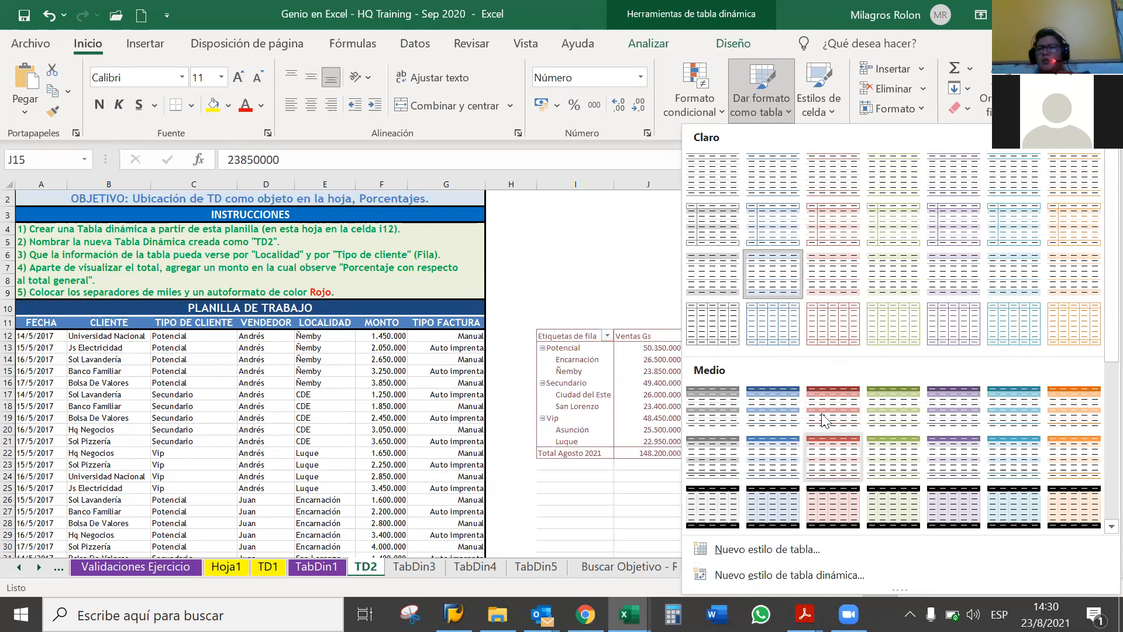
pyautogui.click(832, 460)
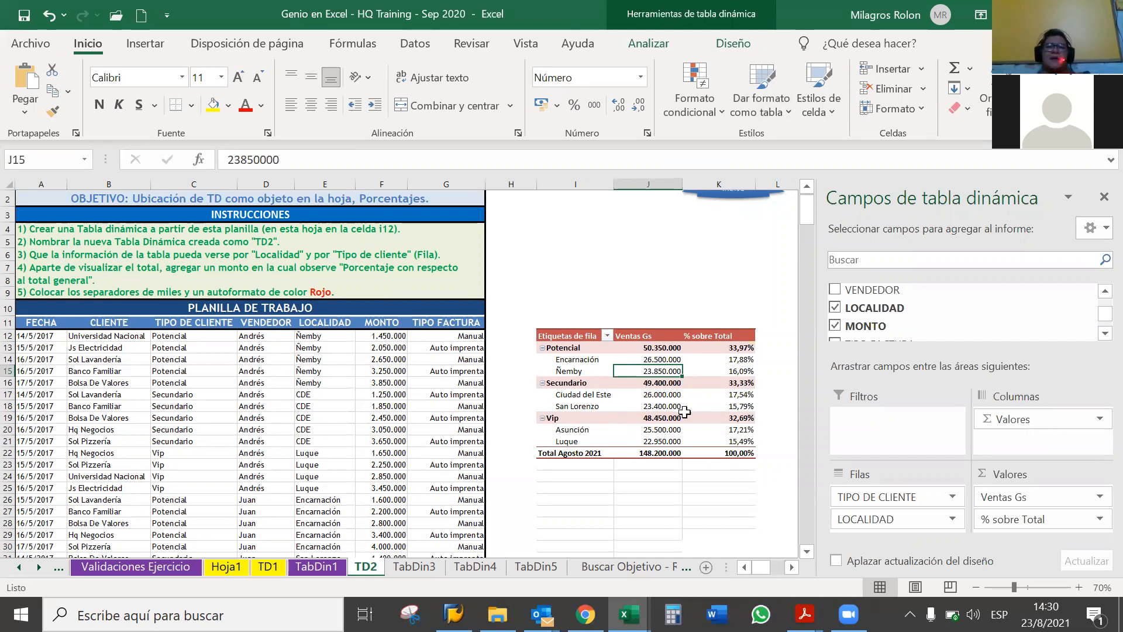
pyautogui.moveTo(684, 410)
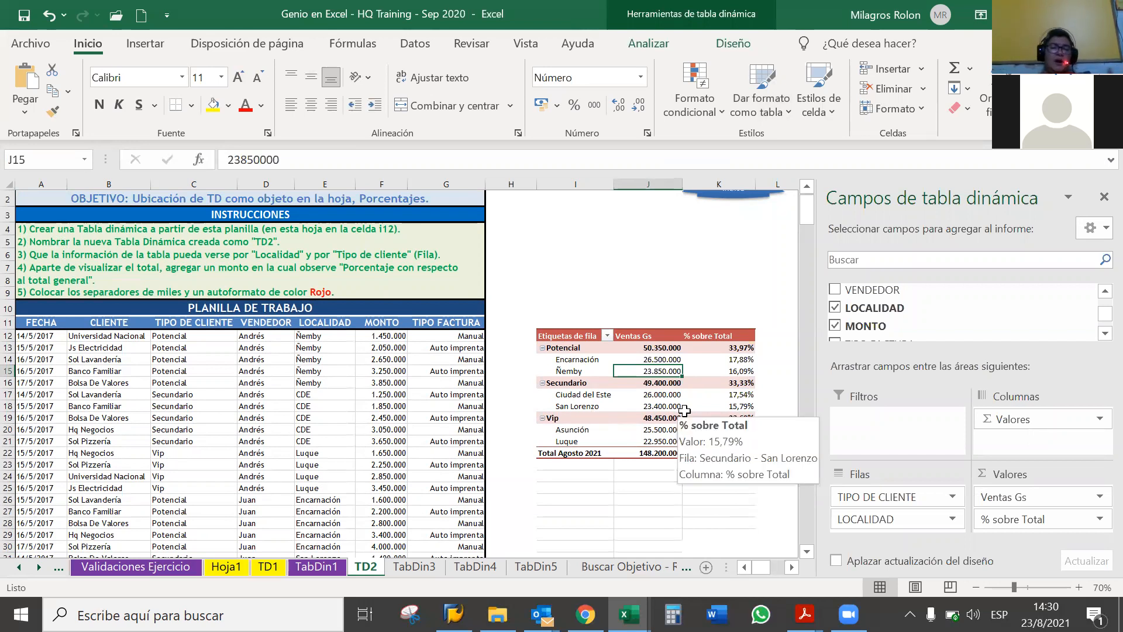
pyautogui.hotkey('ctrl', 's')
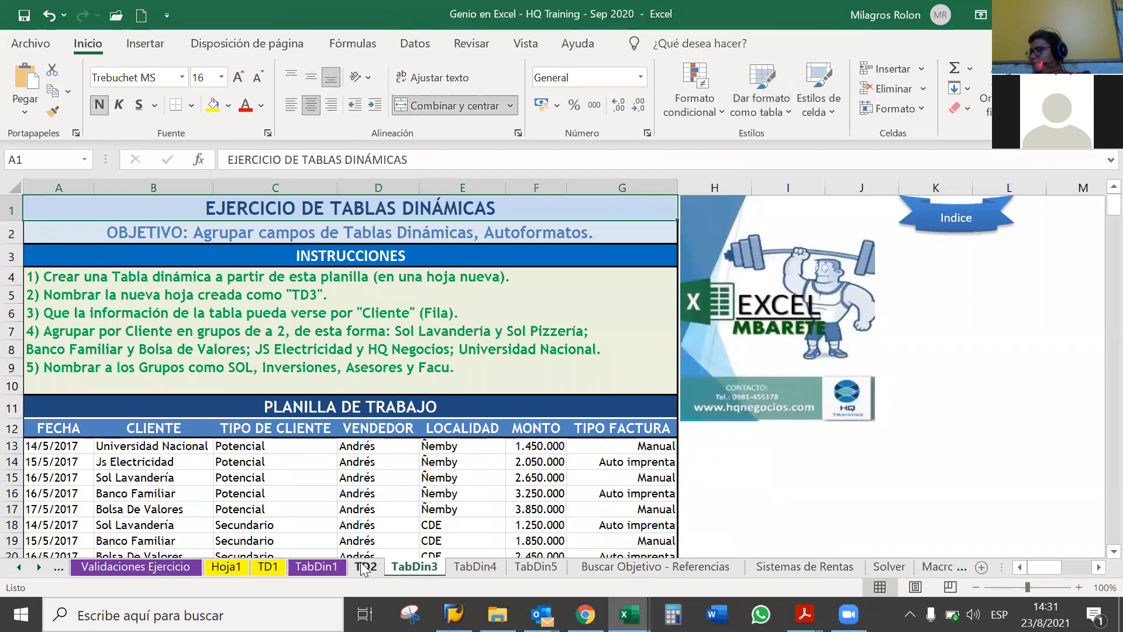
# - Colour the TD2 sheet tab with the standard purple
pyautogui.rightClick(364, 567)
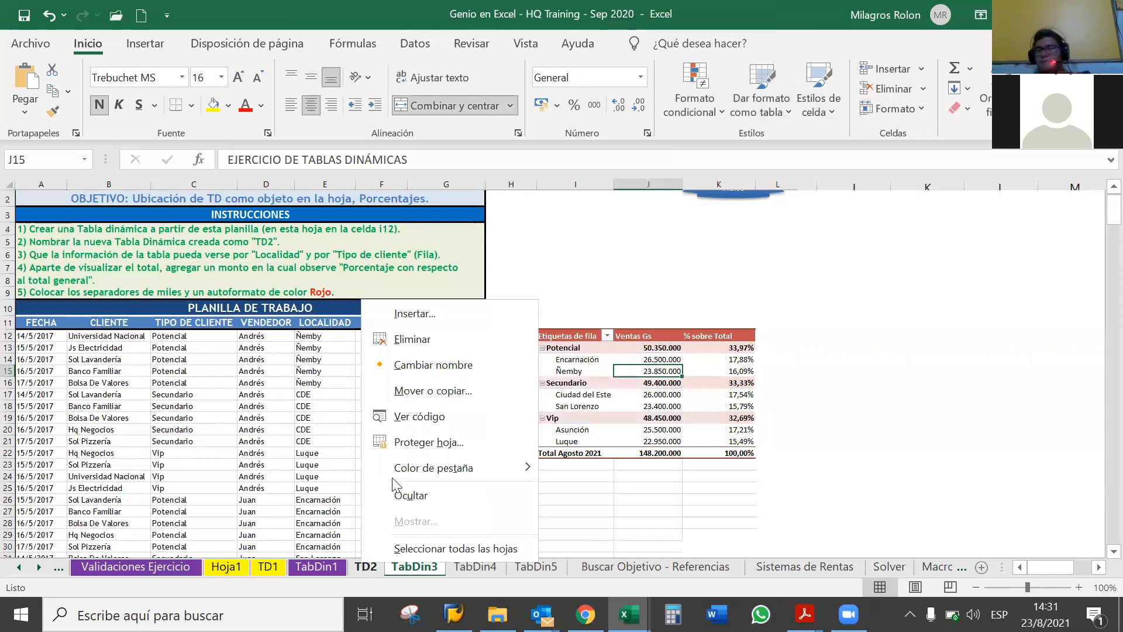
pyautogui.moveTo(533, 467)
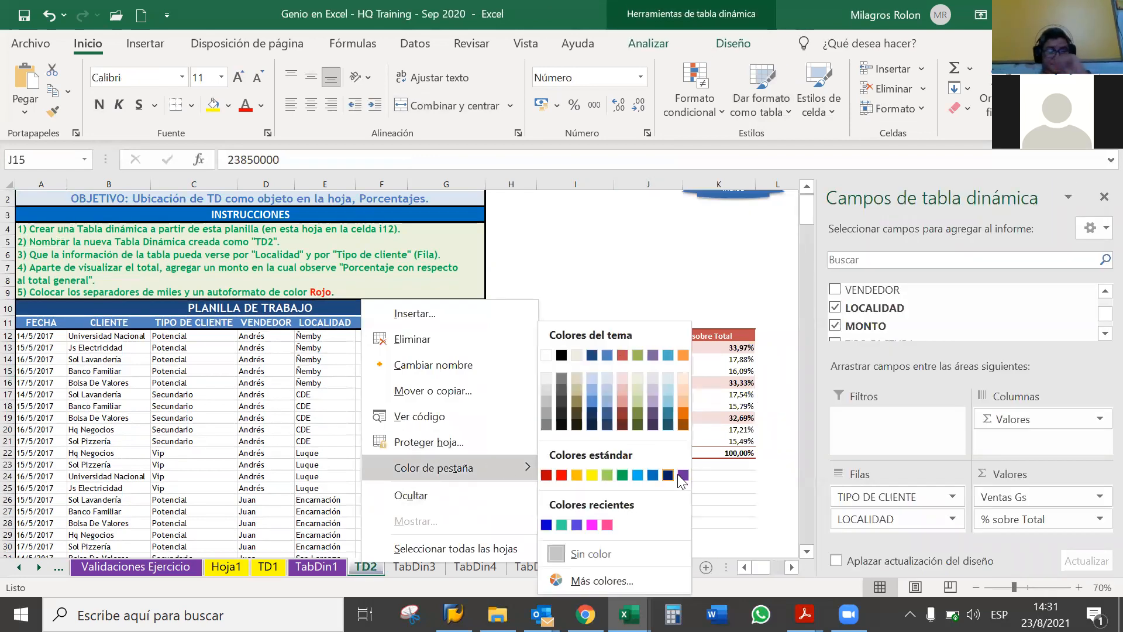
pyautogui.click(680, 474)
# - Open the TabDin3 sheet at 70% zoom and look over its instructions and source data table
pyautogui.click(395, 567)
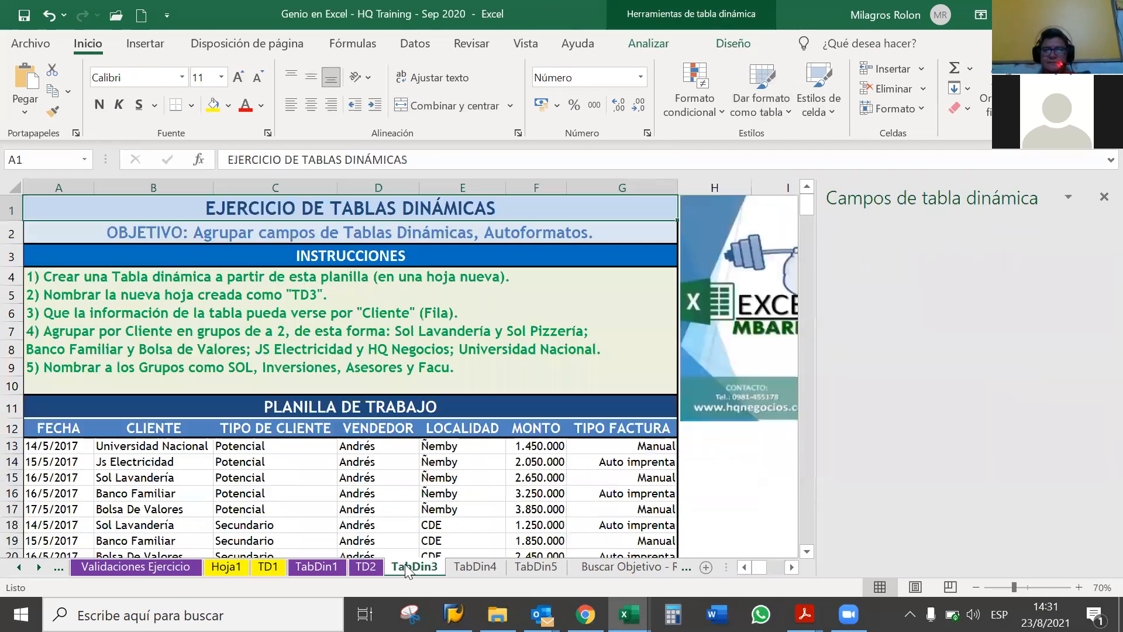
pyautogui.click(973, 589)
pyautogui.click(972, 589)
pyautogui.click(971, 589)
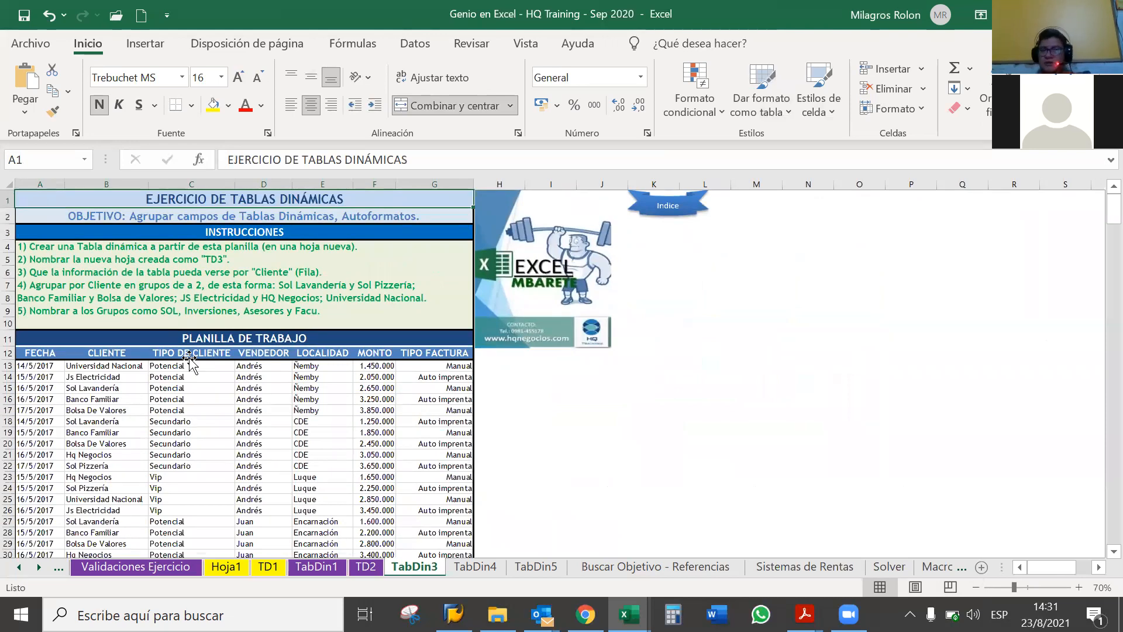
pyautogui.click(263, 353)
pyautogui.click(190, 355)
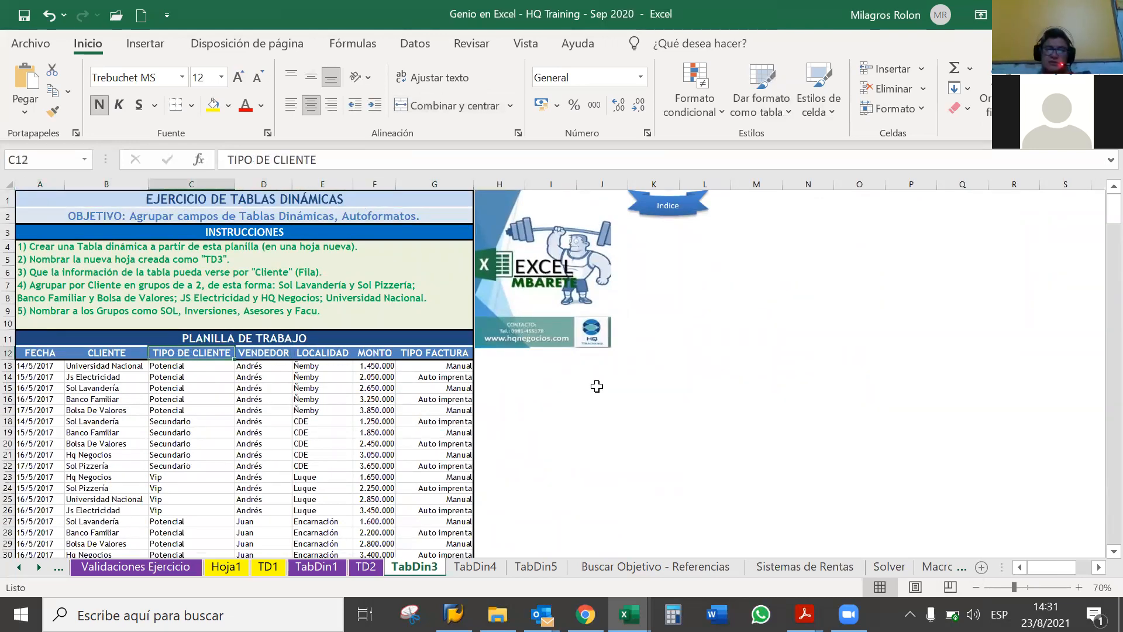
pyautogui.press('Home')
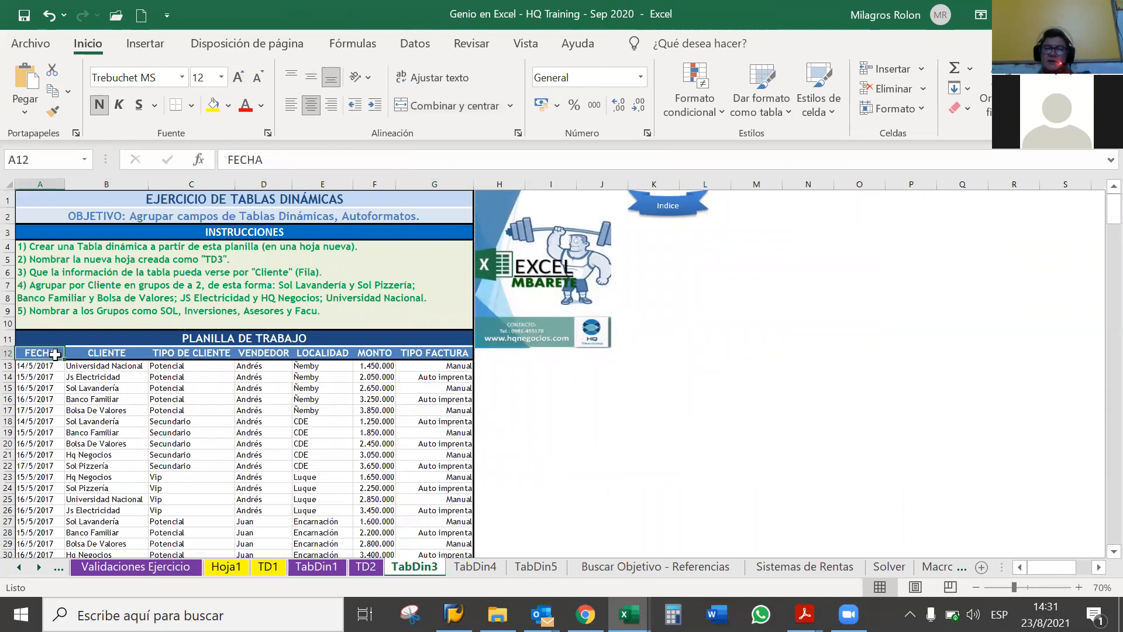
pyautogui.press('pagedown')
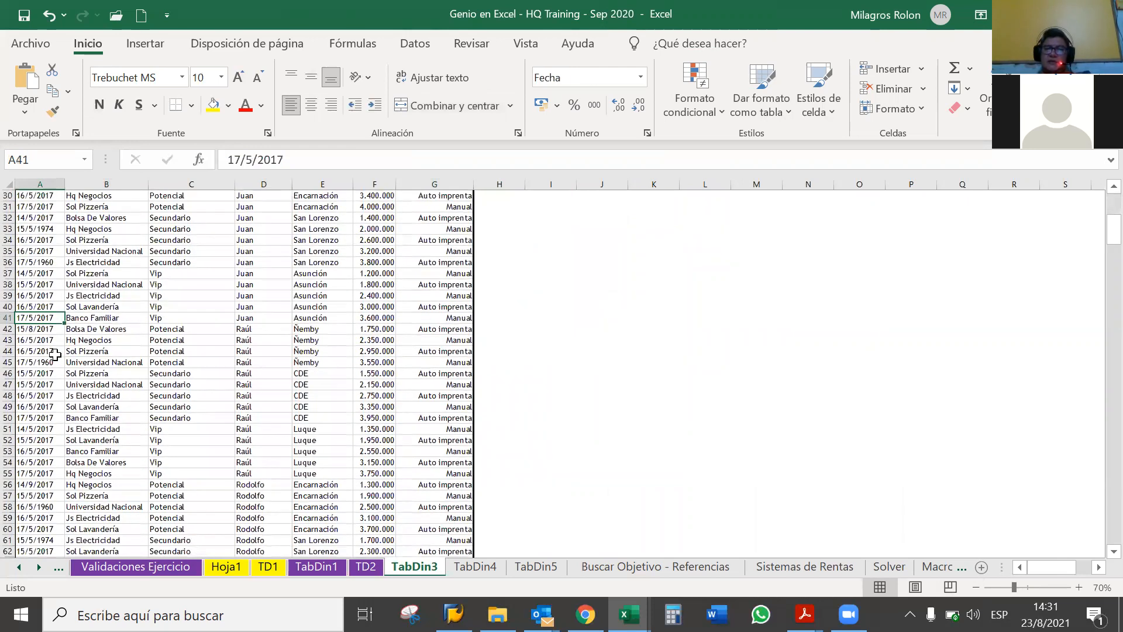
pyautogui.hotkey('ctrl', 'Up')
pyautogui.scroll(3, 54, 354)
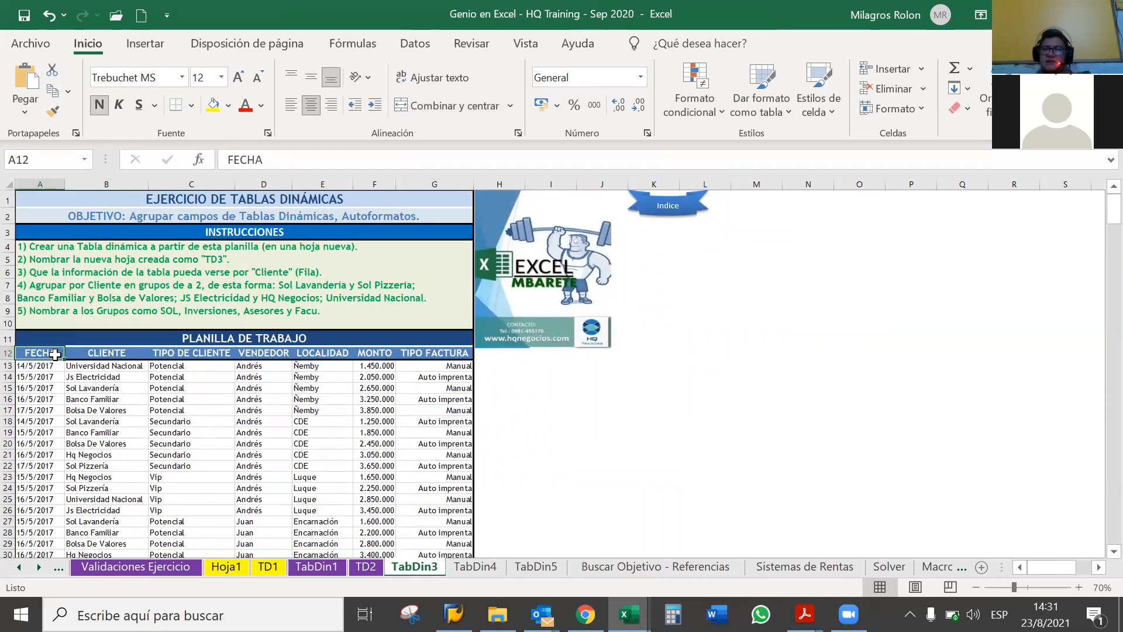
# - Create a pivot table from the range TabDin3!$A$12:$G$69 on a new worksheet
pyautogui.hotkey('ctrl', 'shift', 'Right')
pyautogui.hotkey('ctrl', 'shift', 'Down')
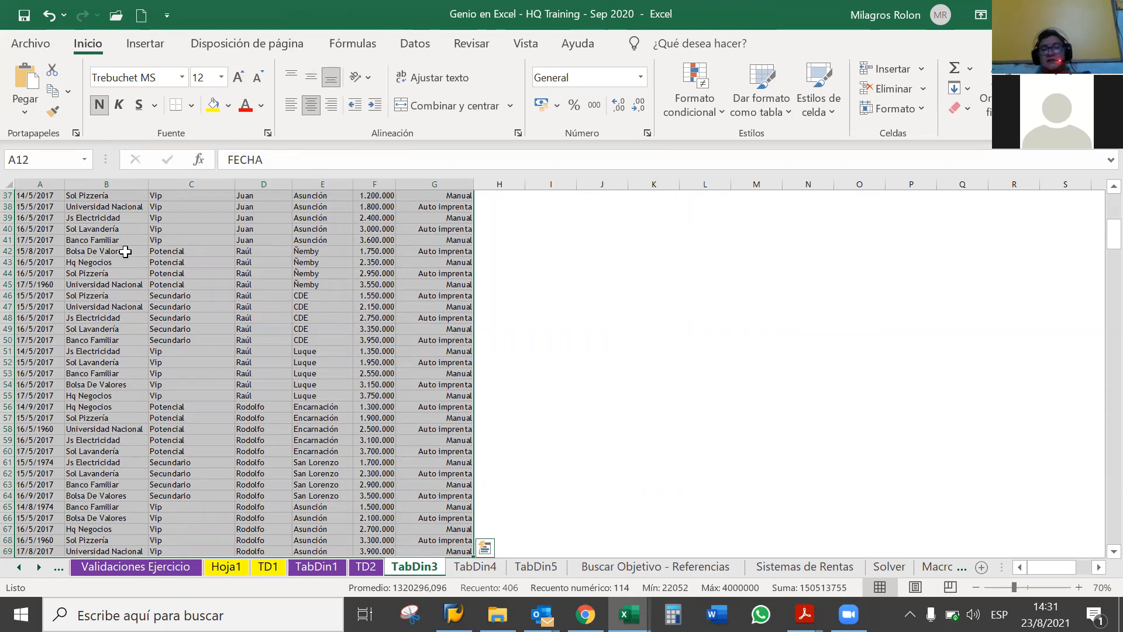
pyautogui.click(145, 44)
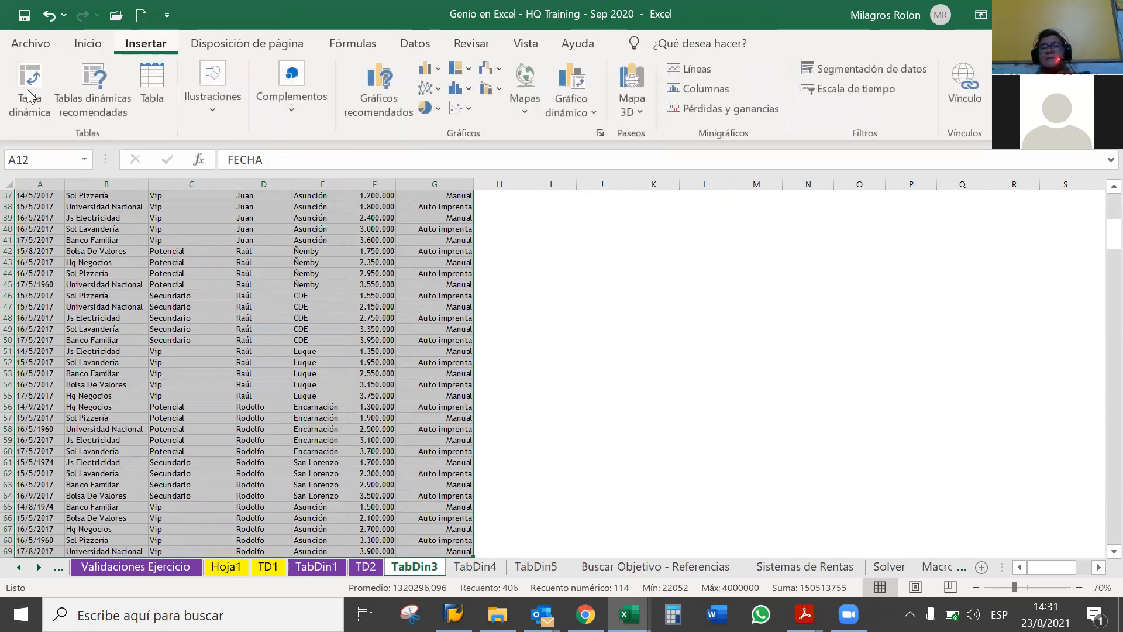
pyautogui.click(27, 88)
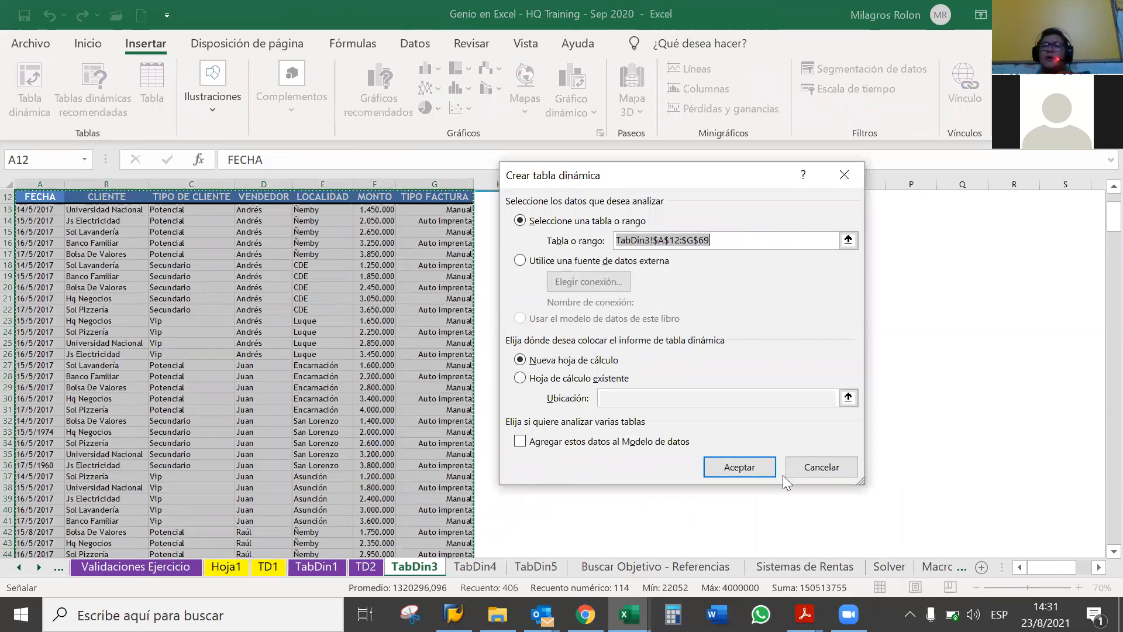
pyautogui.click(757, 468)
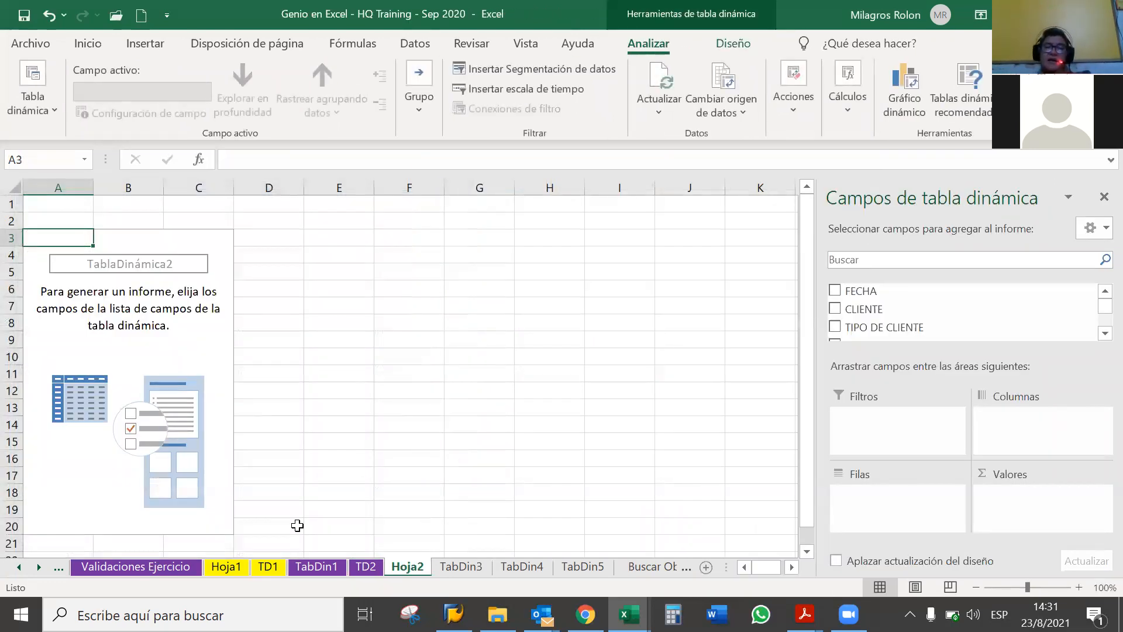
# - Consult the TD2 and TabDin3 sheets for what the exercise asks, and return to the empty pivot table on Hoja2
pyautogui.click(39, 567)
pyautogui.click(38, 566)
pyautogui.click(38, 566)
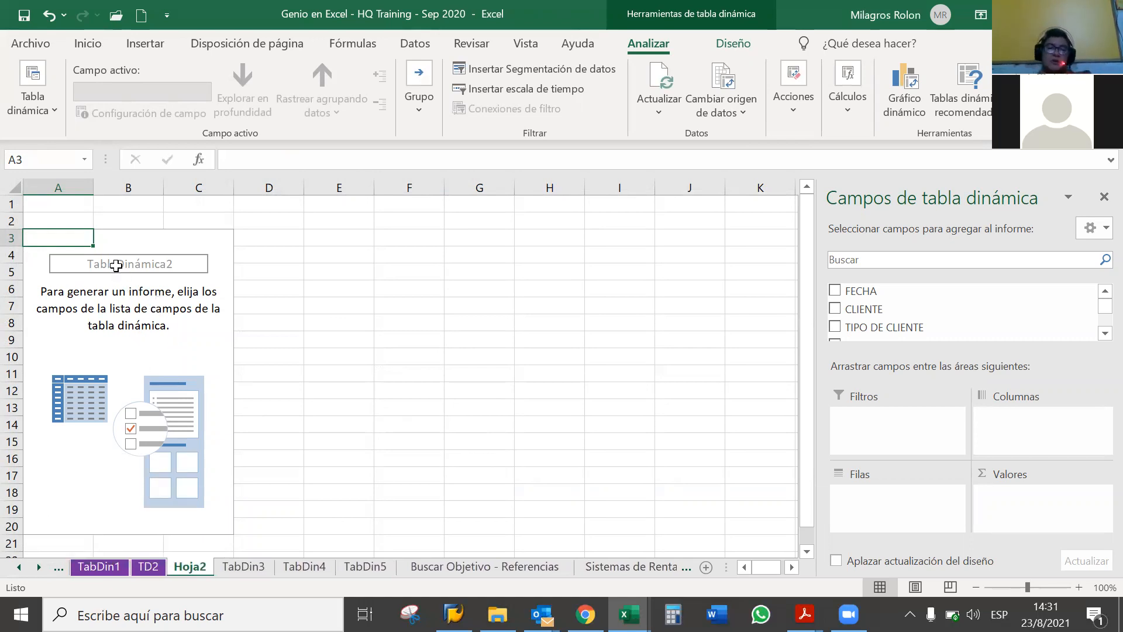
pyautogui.click(149, 566)
pyautogui.click(243, 566)
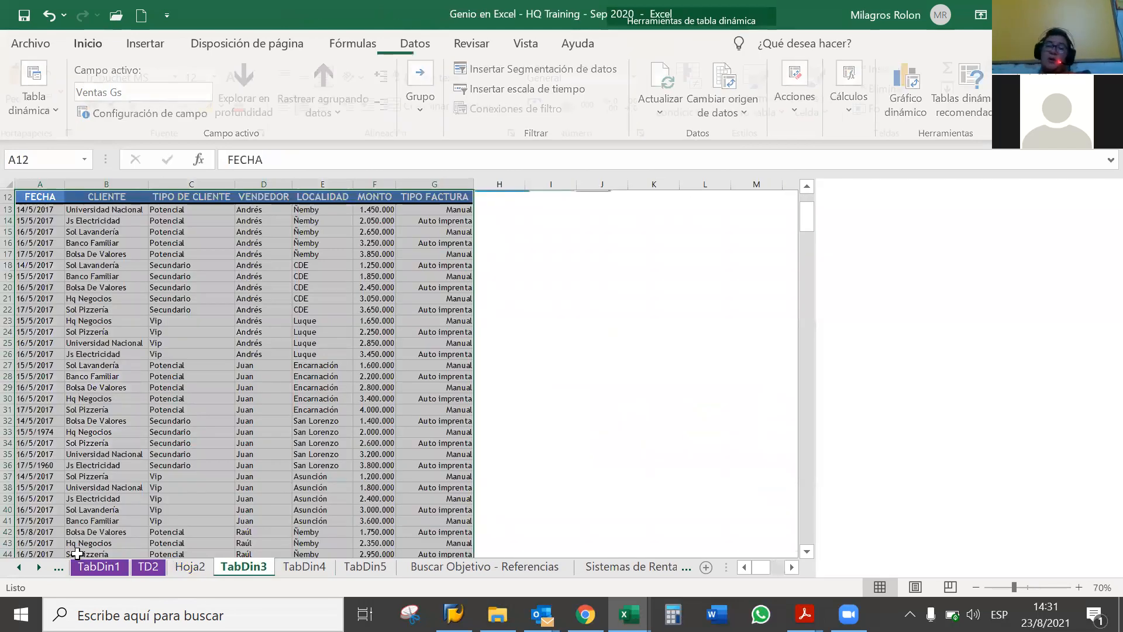
pyautogui.click(195, 570)
pyautogui.click(246, 567)
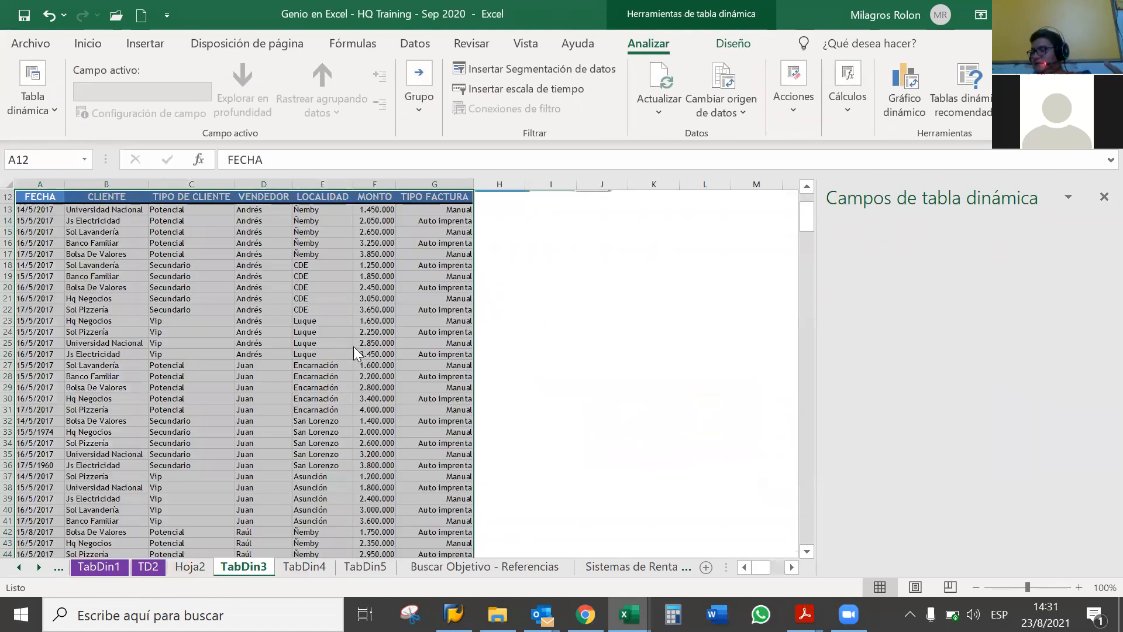
pyautogui.moveTo(322, 342); pyautogui.dragTo(377, 343)
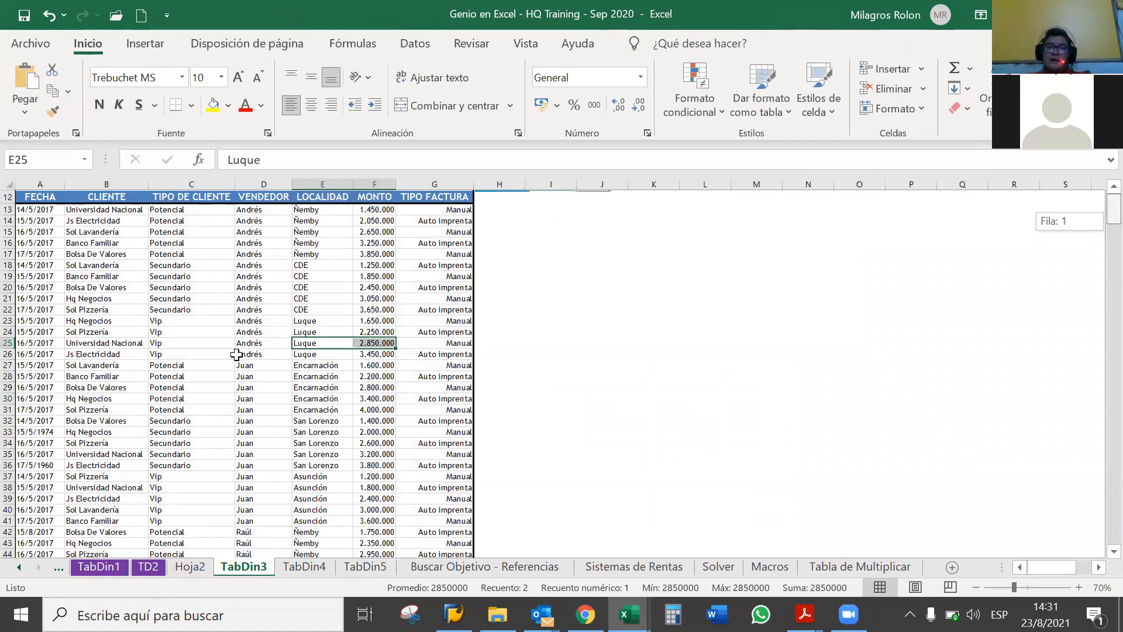
pyautogui.click(190, 566)
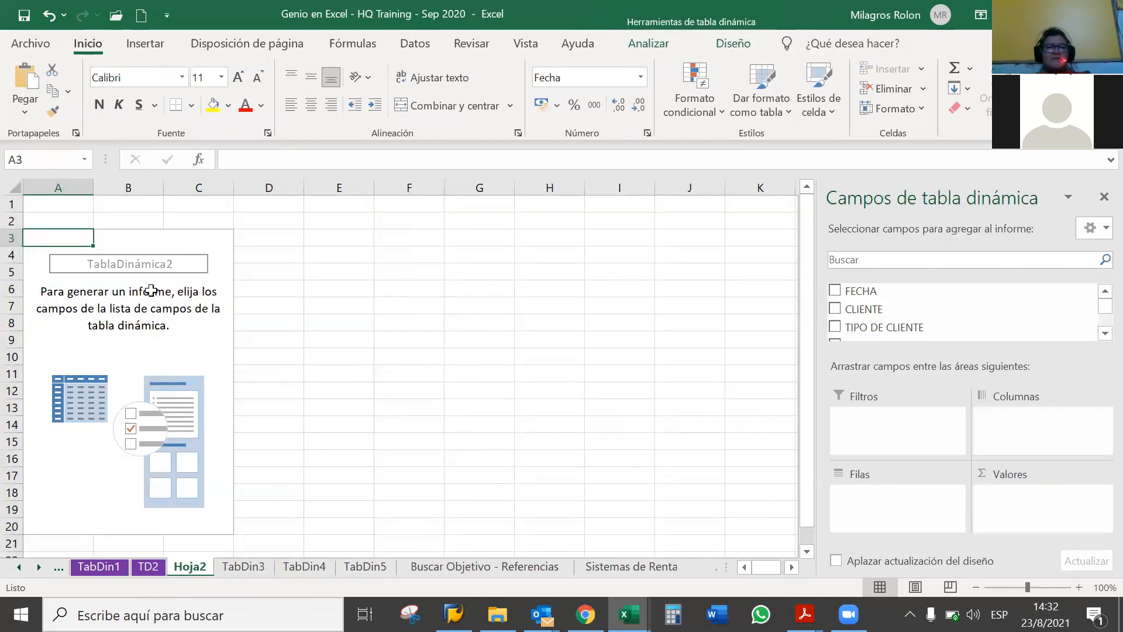
# - Name the pivot table on Hoja2 TD3 in its options, and recheck instruction 2 on the TabDin3 sheet
pyautogui.rightClick(145, 267)
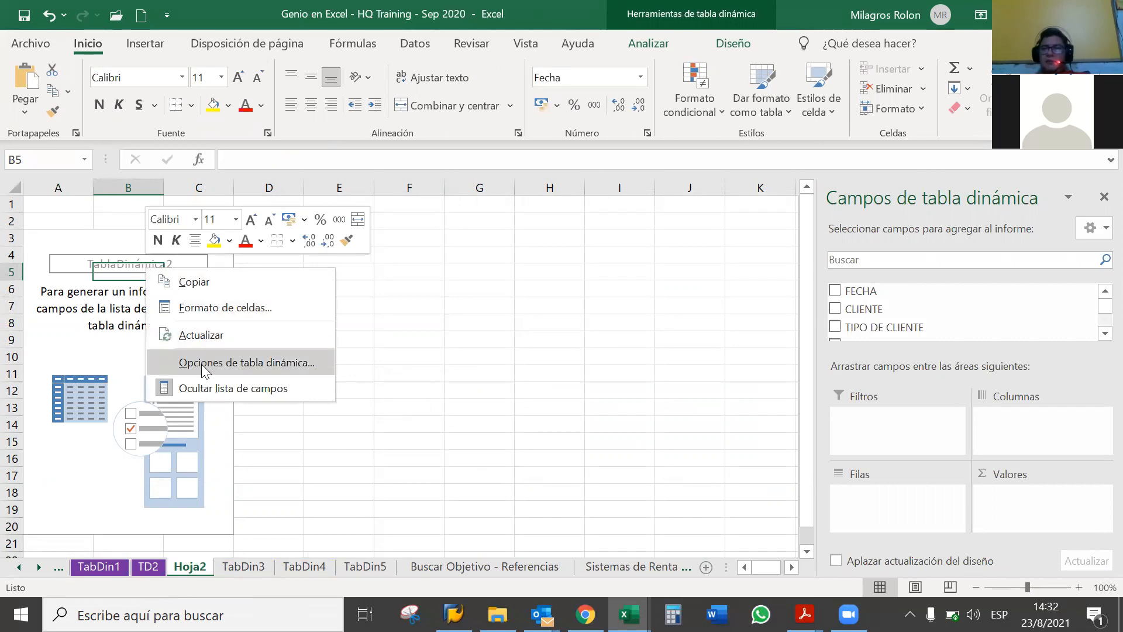
pyautogui.click(204, 335)
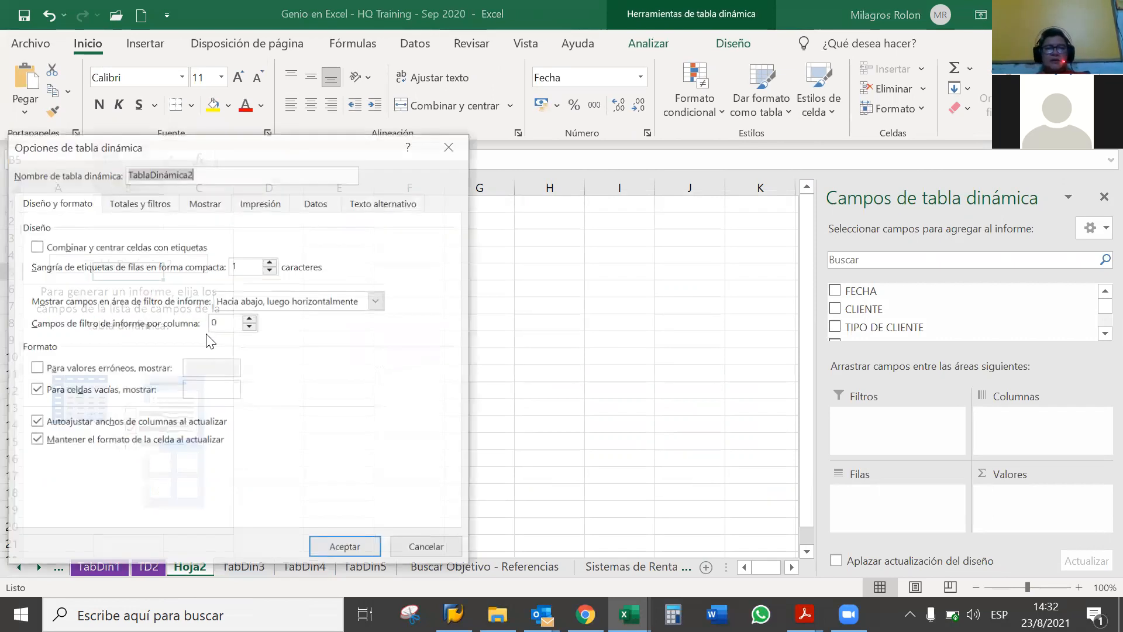
pyautogui.write('TD3')
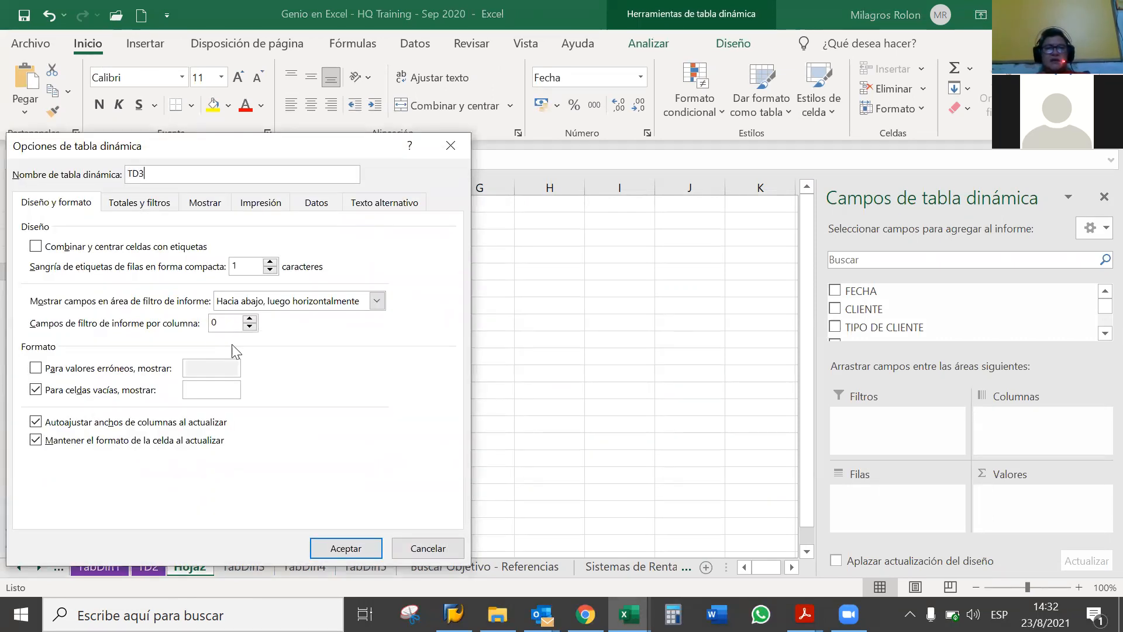
pyautogui.click(345, 549)
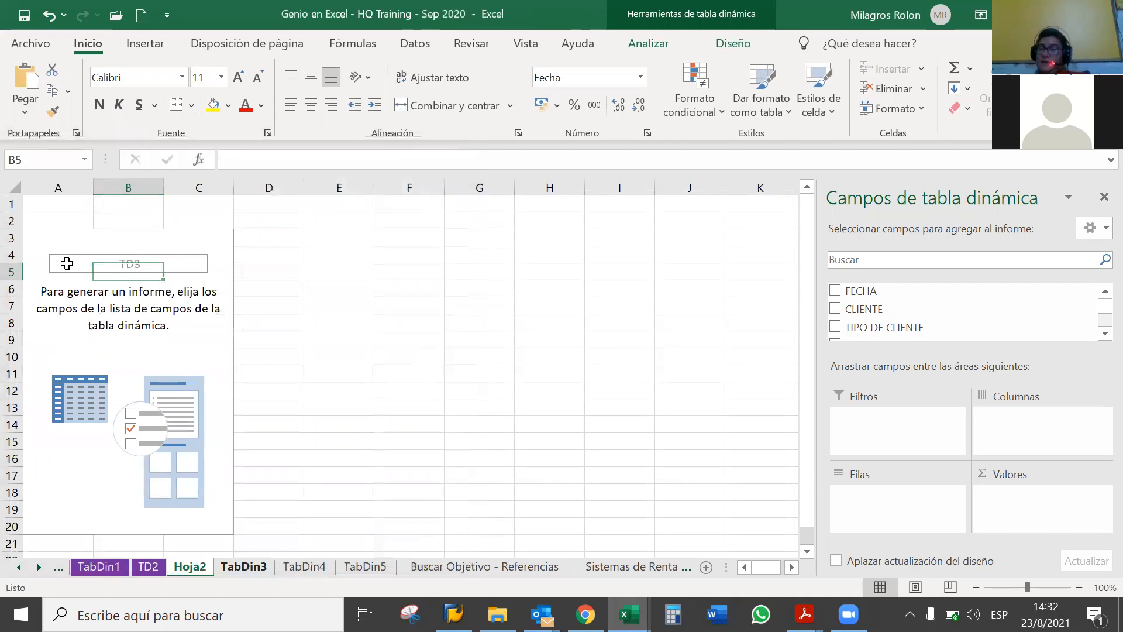
pyautogui.hotkey('ctrl', 'pagedown')
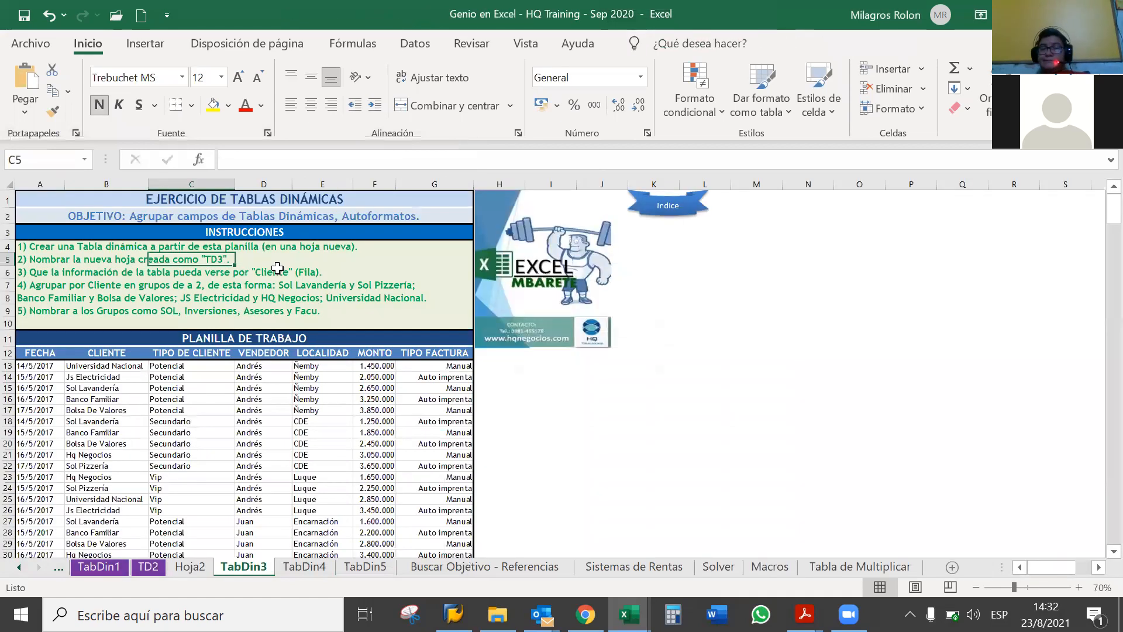
pyautogui.press('Left')
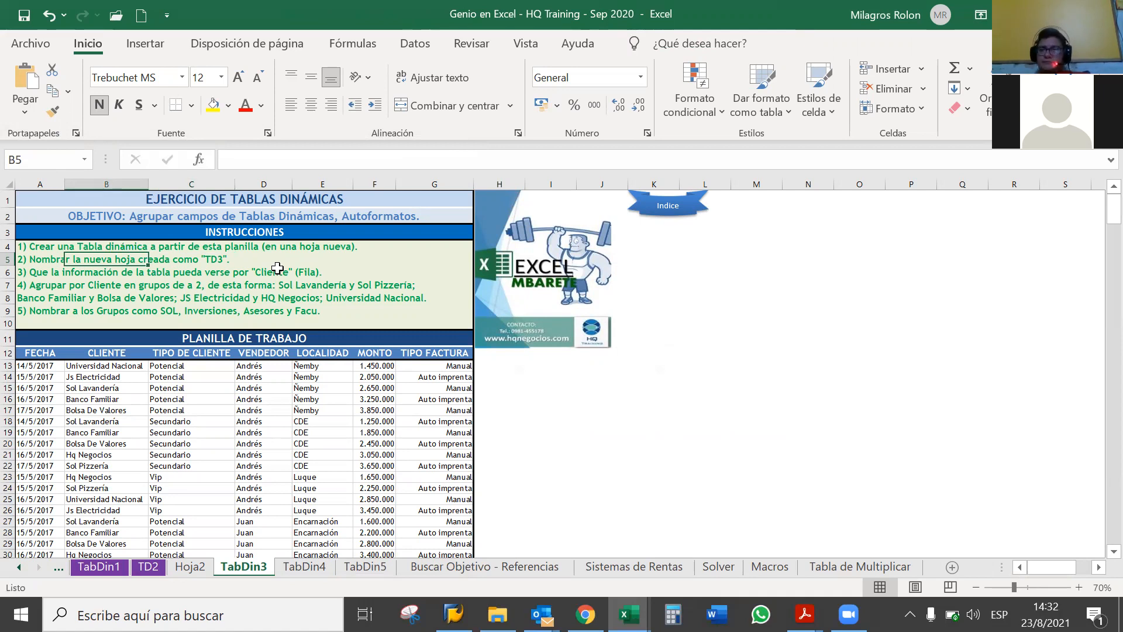
# - Rename the Hoja2 sheet, which holds the empty pivot table, as TD3
pyautogui.click(202, 567)
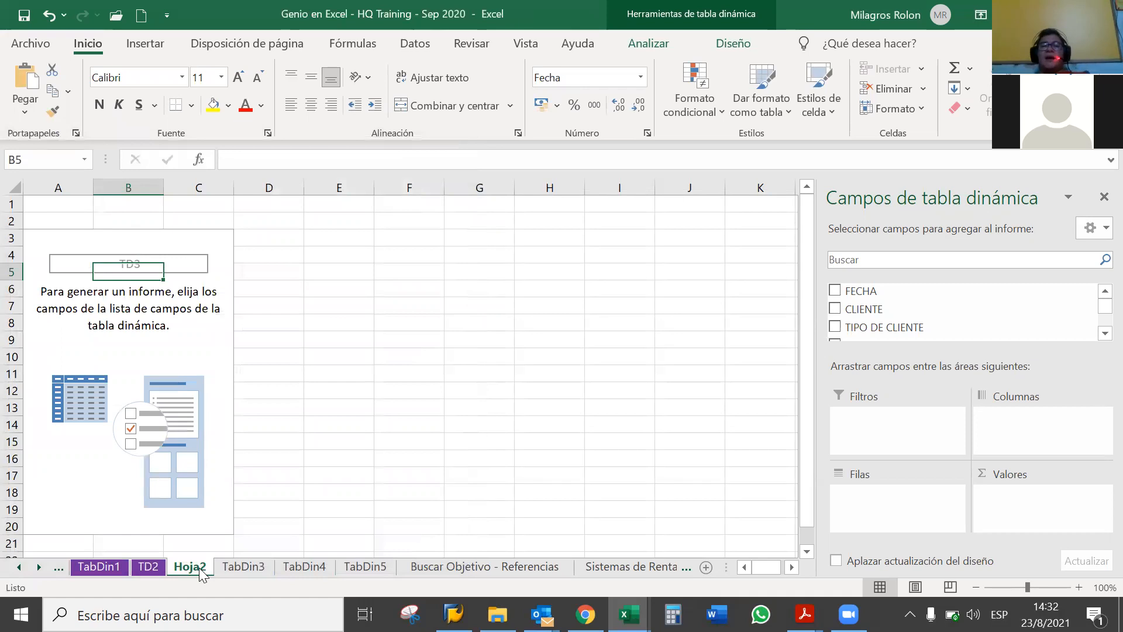
pyautogui.rightClick(199, 572)
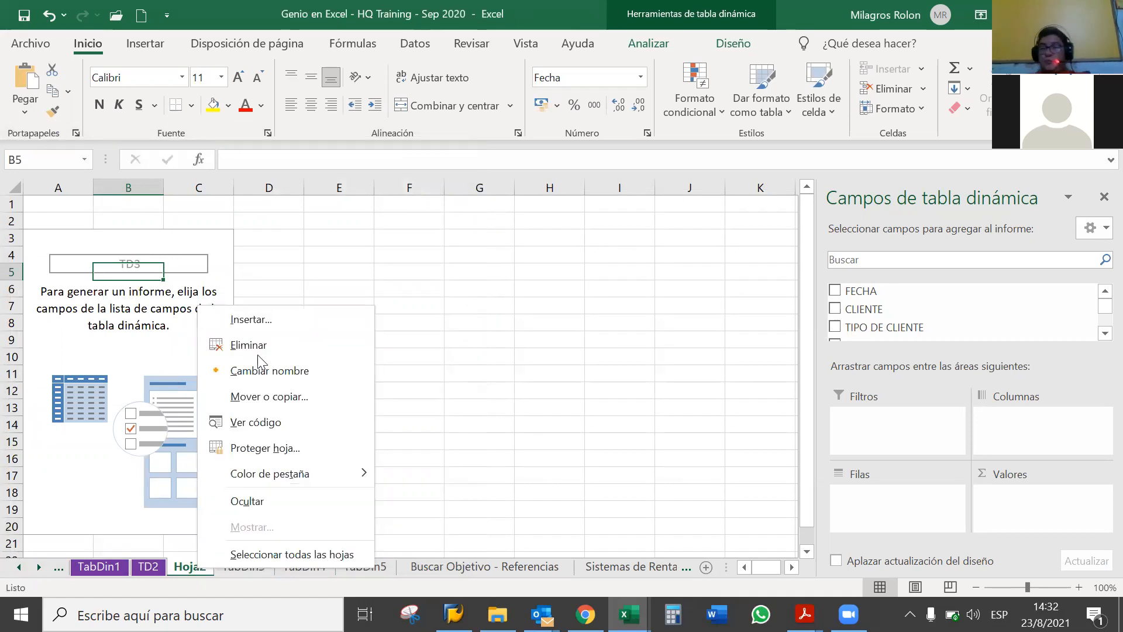
pyautogui.click(315, 376)
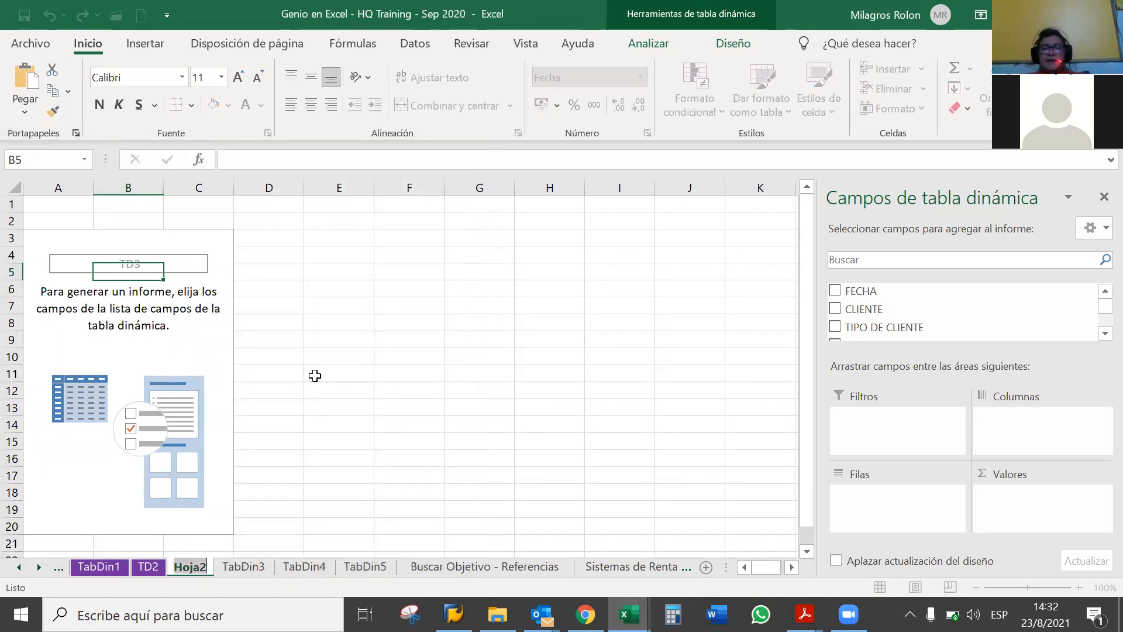
pyautogui.write('TD3')
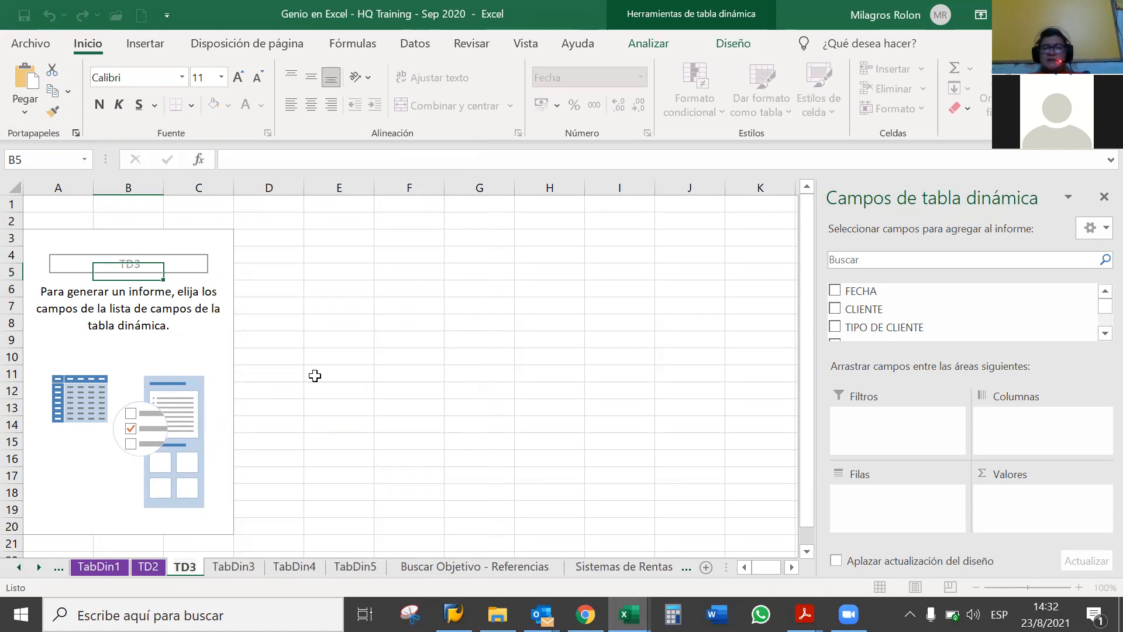
pyautogui.press('Return')
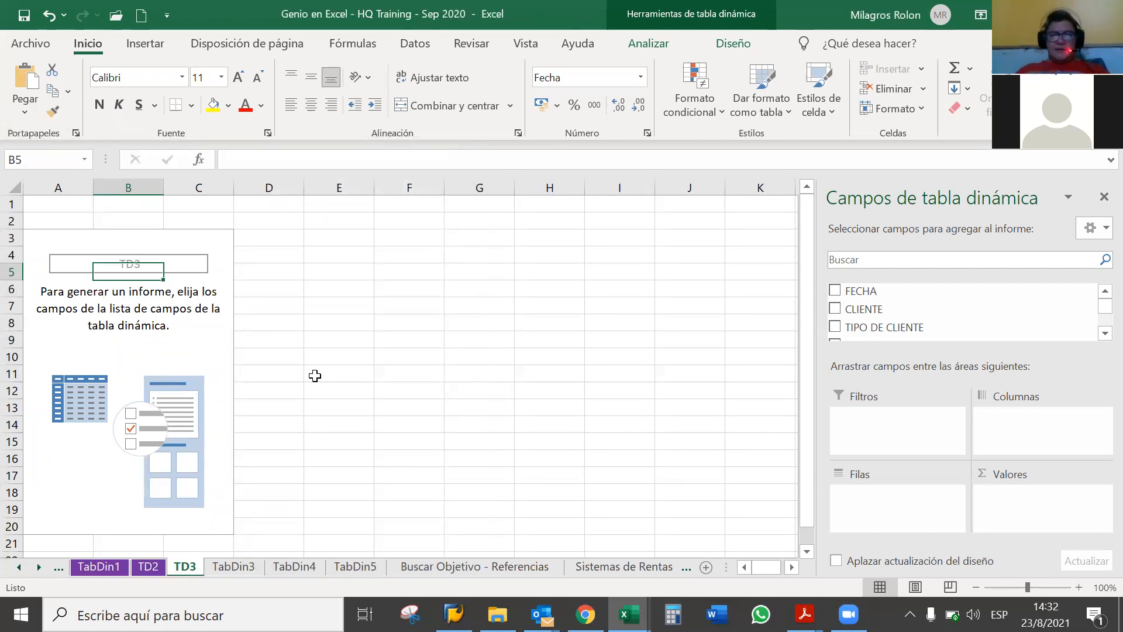
# - Check instruction 3 on the TabDin3 sheet, and add CLIENTE as rows and the sum of MONTO as values in the TD3 pivot table
pyautogui.click(231, 566)
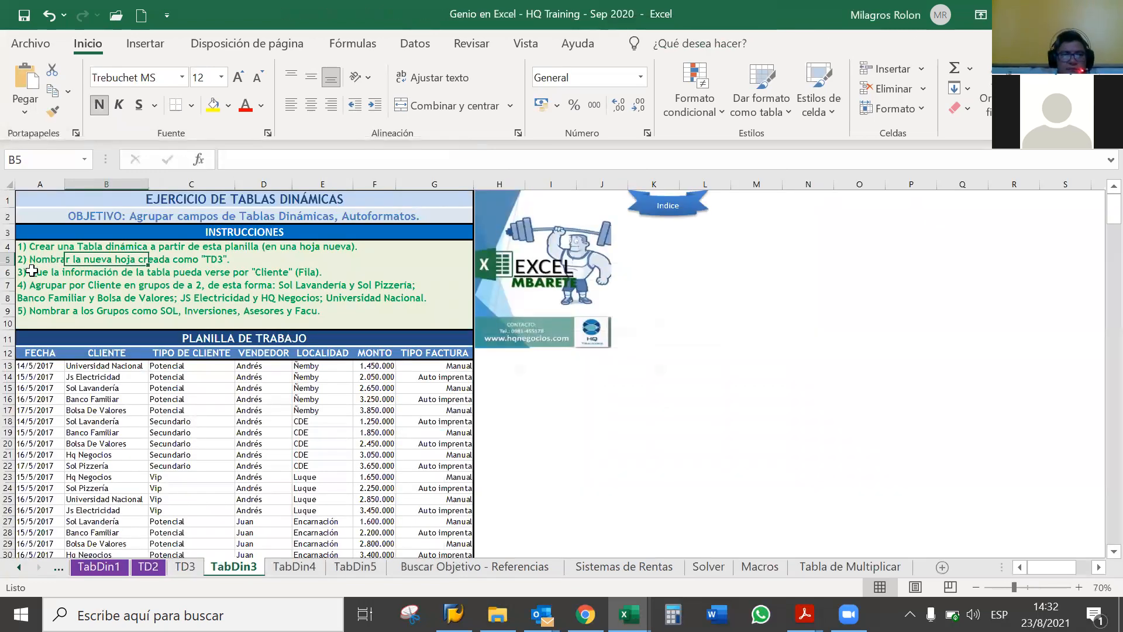
pyautogui.click(51, 272)
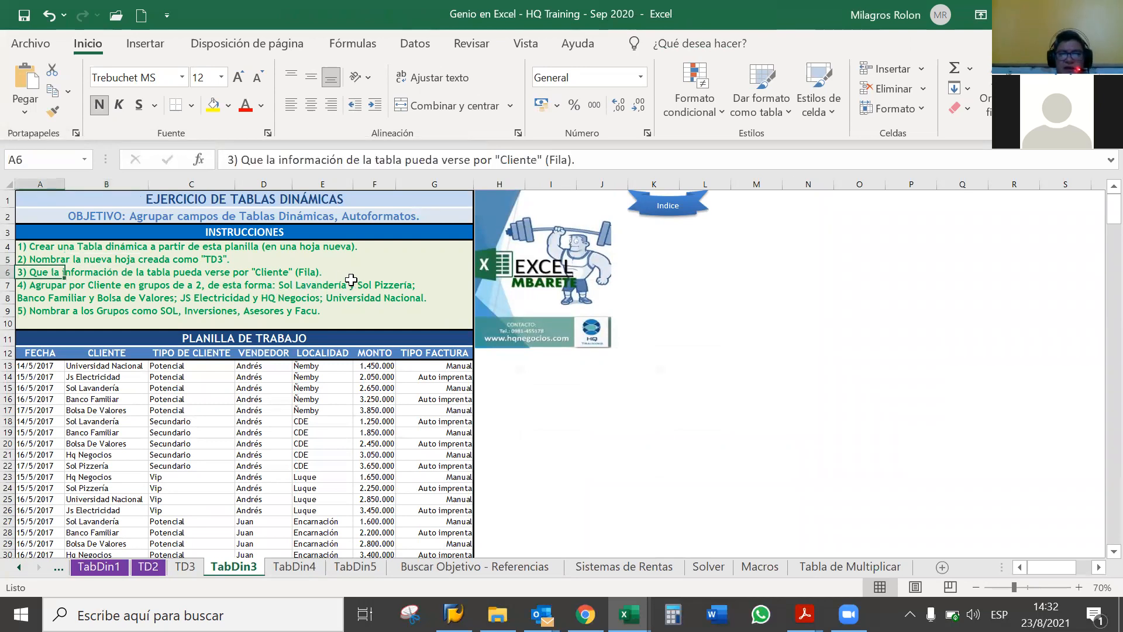
pyautogui.click(190, 571)
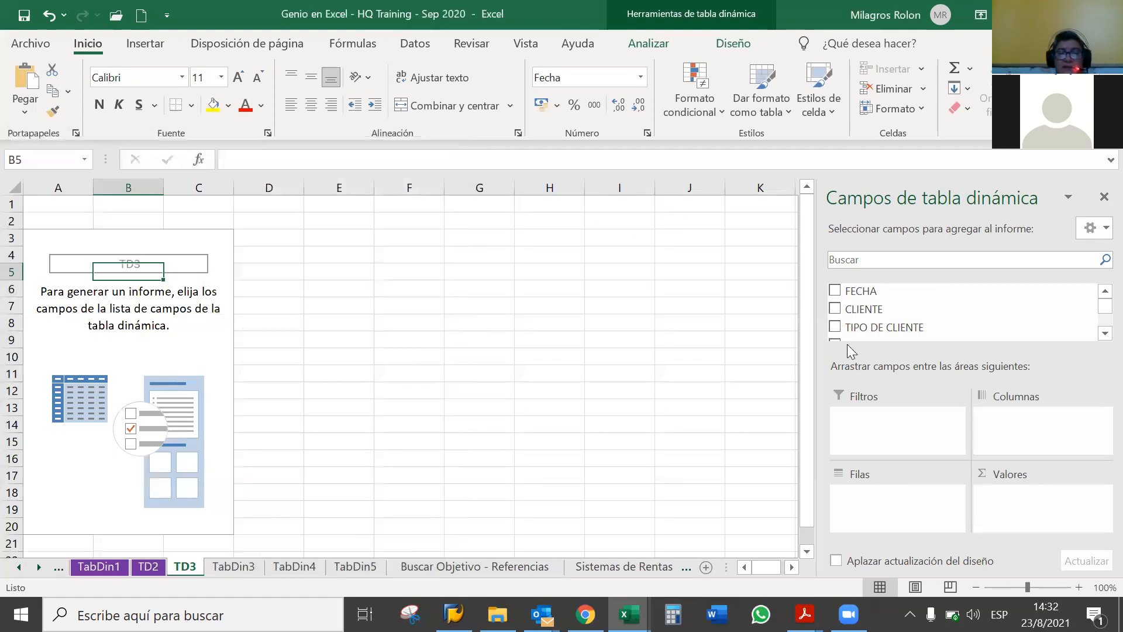
pyautogui.click(835, 310)
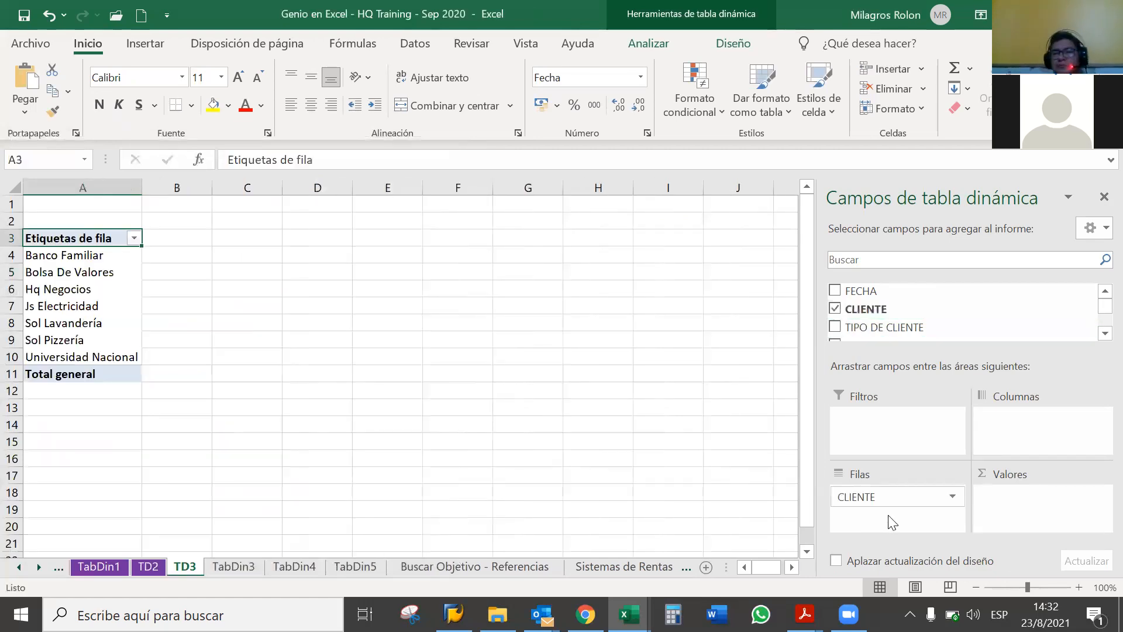
pyautogui.scroll(-4, 1098, 324)
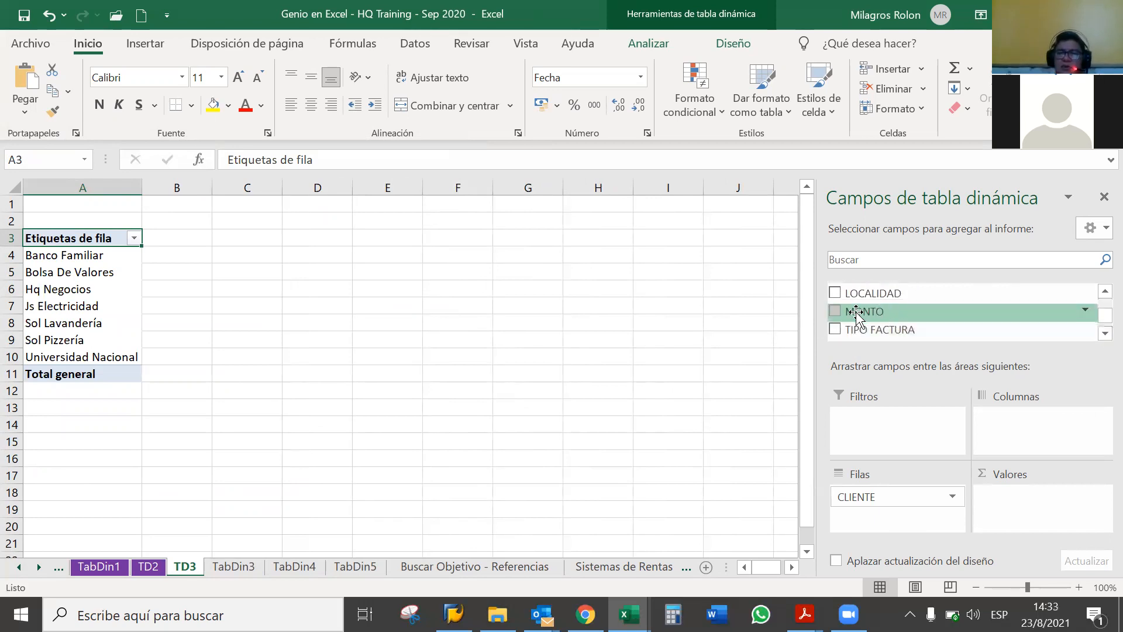
pyautogui.click(835, 311)
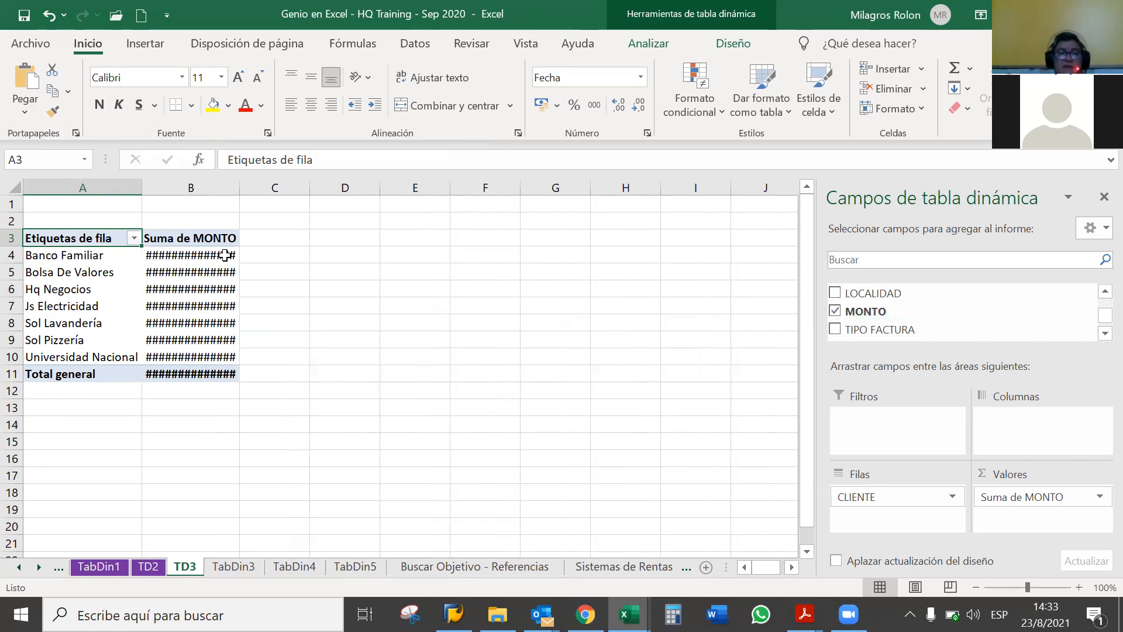
# - Format the Suma de MONTO values, including the grand total, as numbers with thousands separators and no decimals
pyautogui.moveTo(205, 374); pyautogui.dragTo(194, 255)
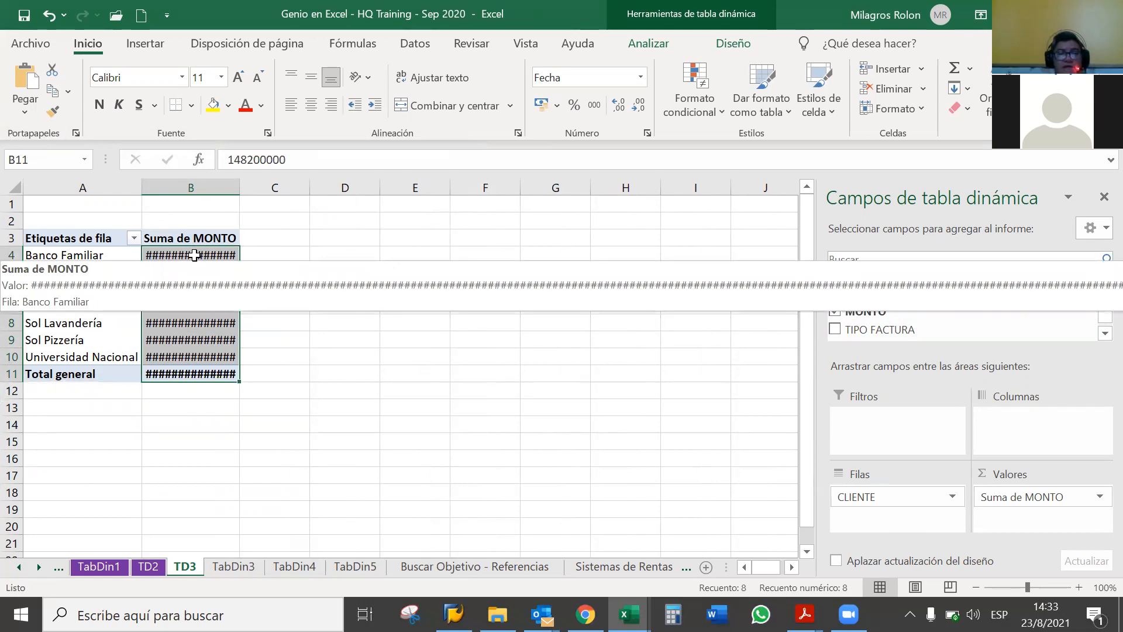
pyautogui.hotkey('ctrl', 'shift', '1')
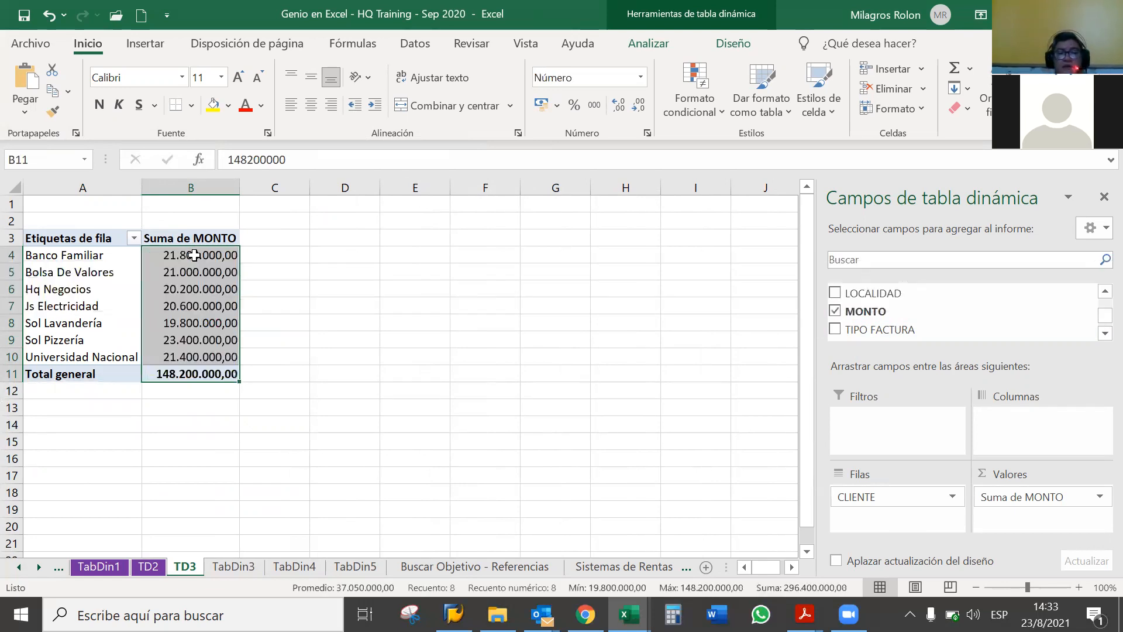
pyautogui.click(640, 107)
pyautogui.click(640, 107)
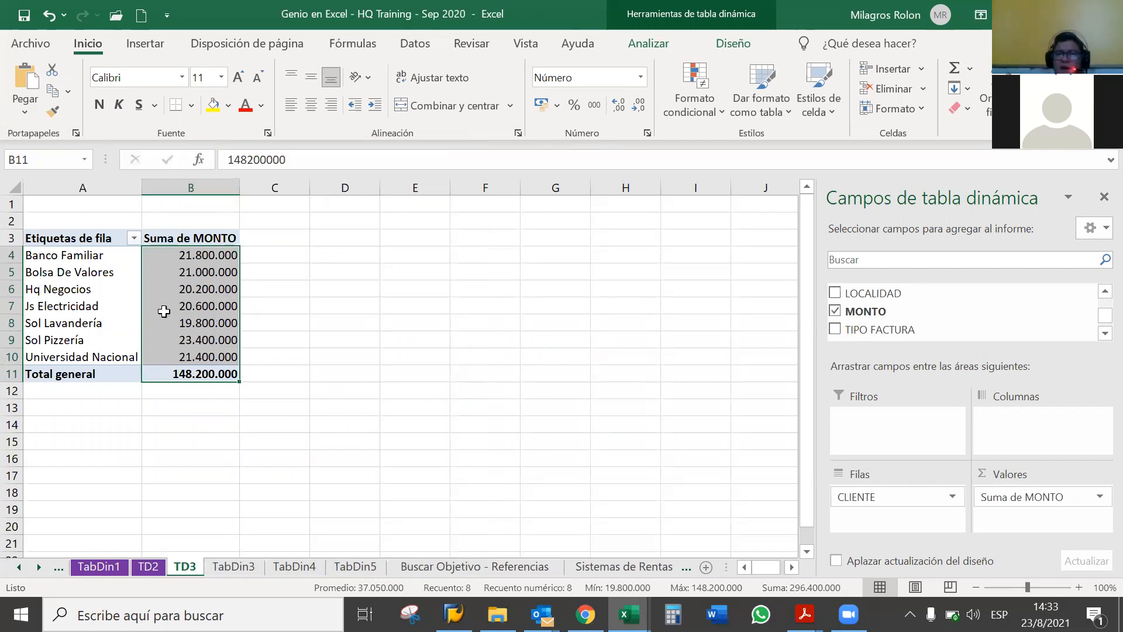
pyautogui.click(132, 300)
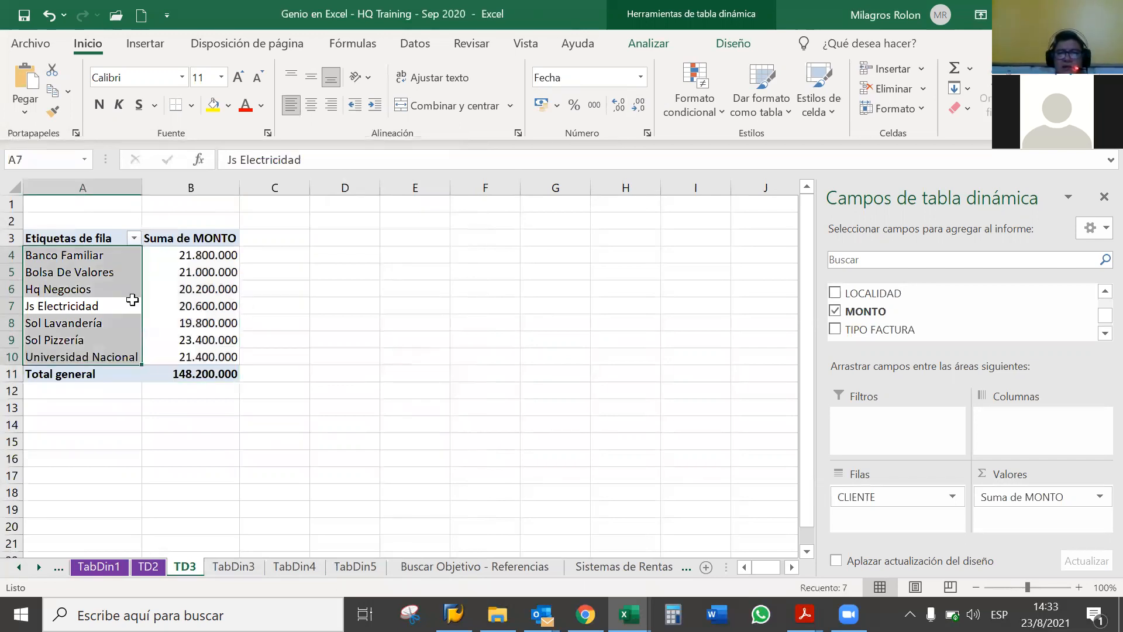
pyautogui.click(186, 299)
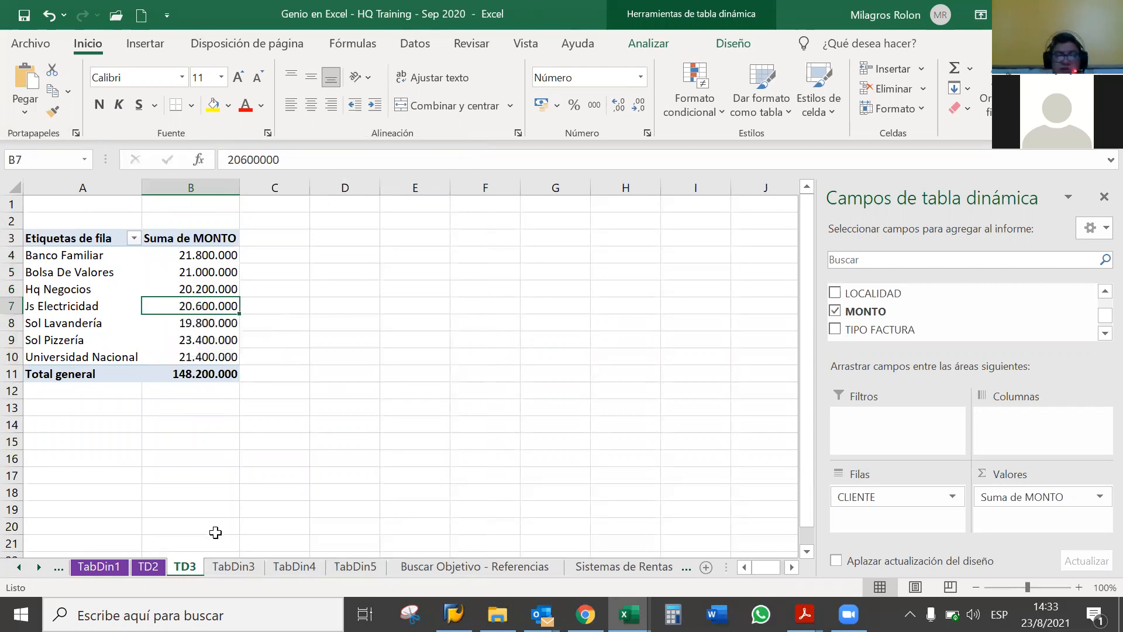
# - Consult instruction 4 on the TabDin3 sheet, and group Sol Lavandería and Sol Pizzería in the TD3 pivot table
pyautogui.click(217, 567)
pyautogui.click(45, 284)
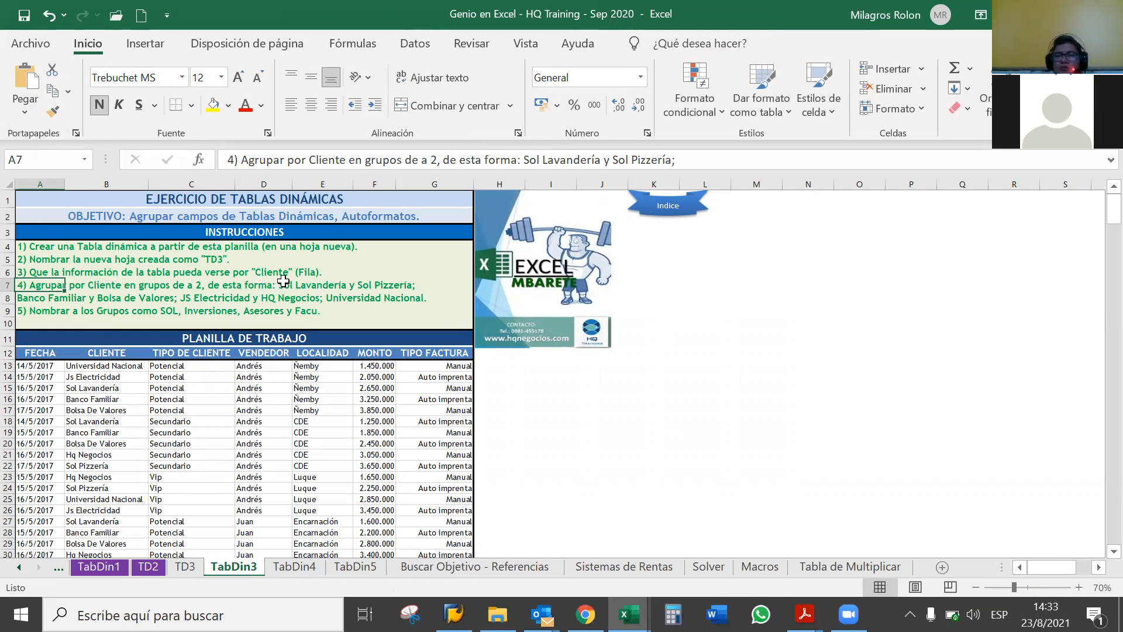
pyautogui.click(186, 566)
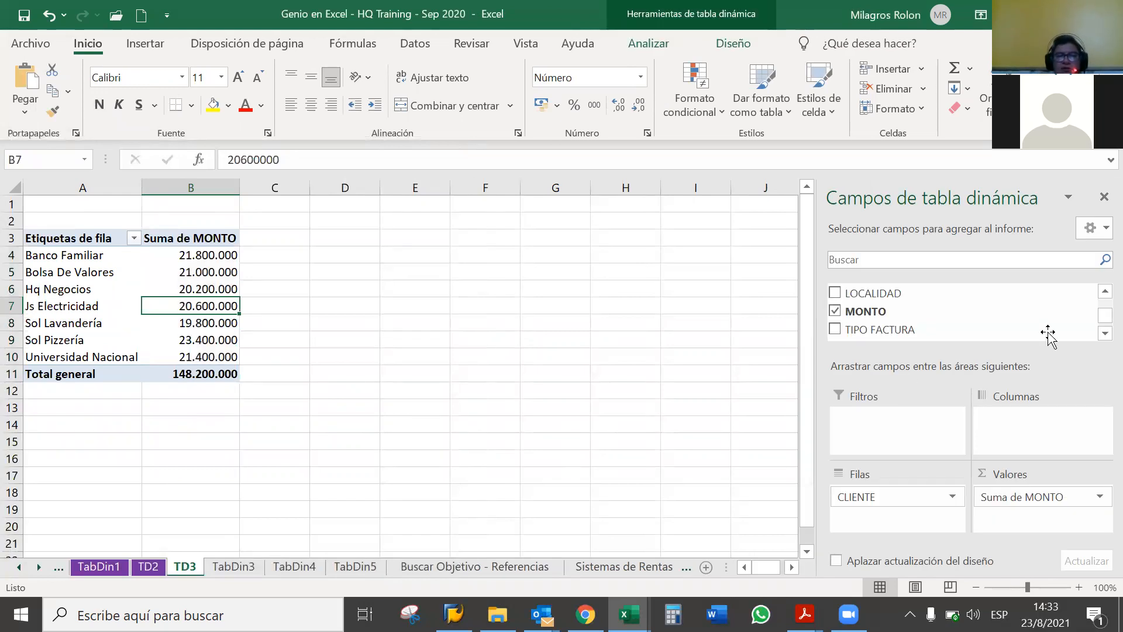
pyautogui.moveTo(1099, 317)
pyautogui.mouseDown()
pyautogui.moveTo(1095, 308)
pyautogui.moveTo(1097, 328)
pyautogui.mouseUp()
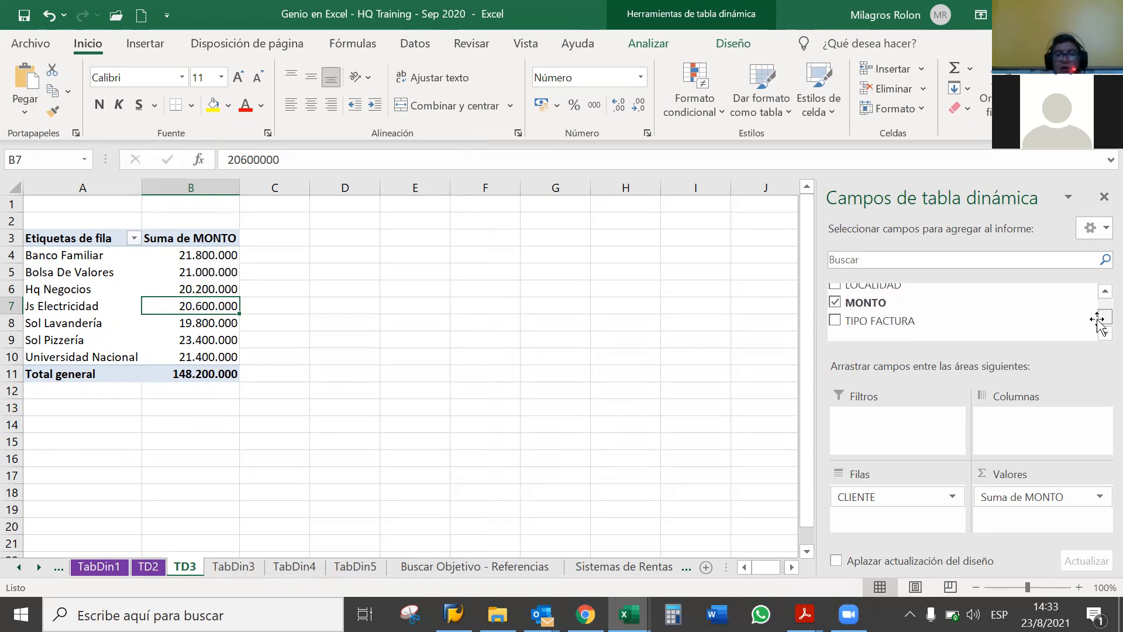
pyautogui.click(80, 321)
pyautogui.click(59, 344)
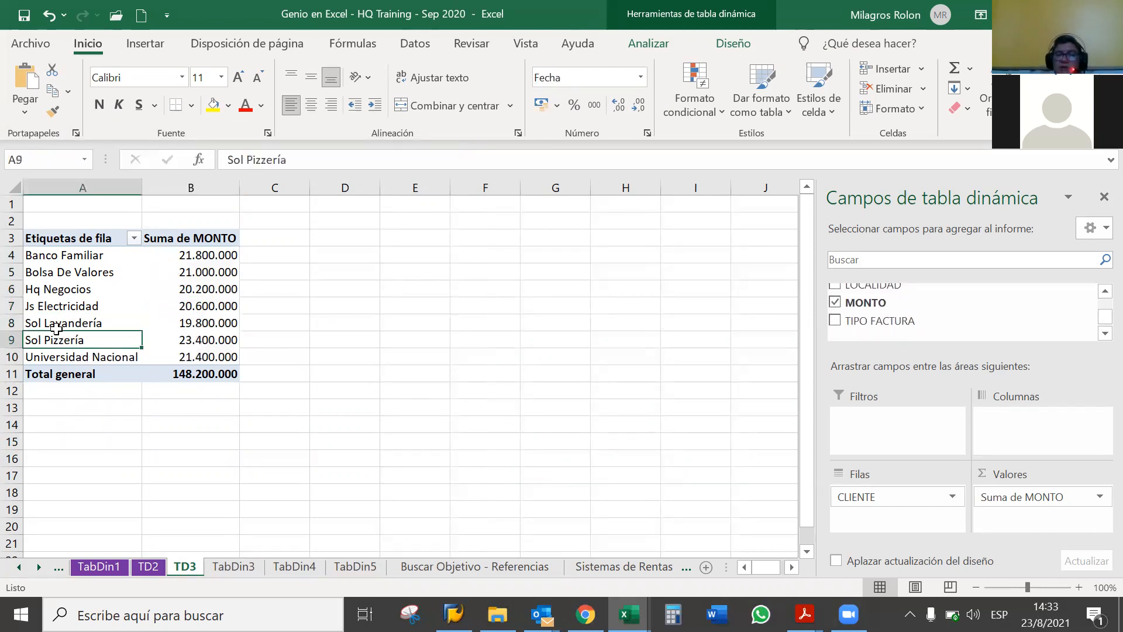
pyautogui.moveTo(56, 328); pyautogui.dragTo(56, 328)
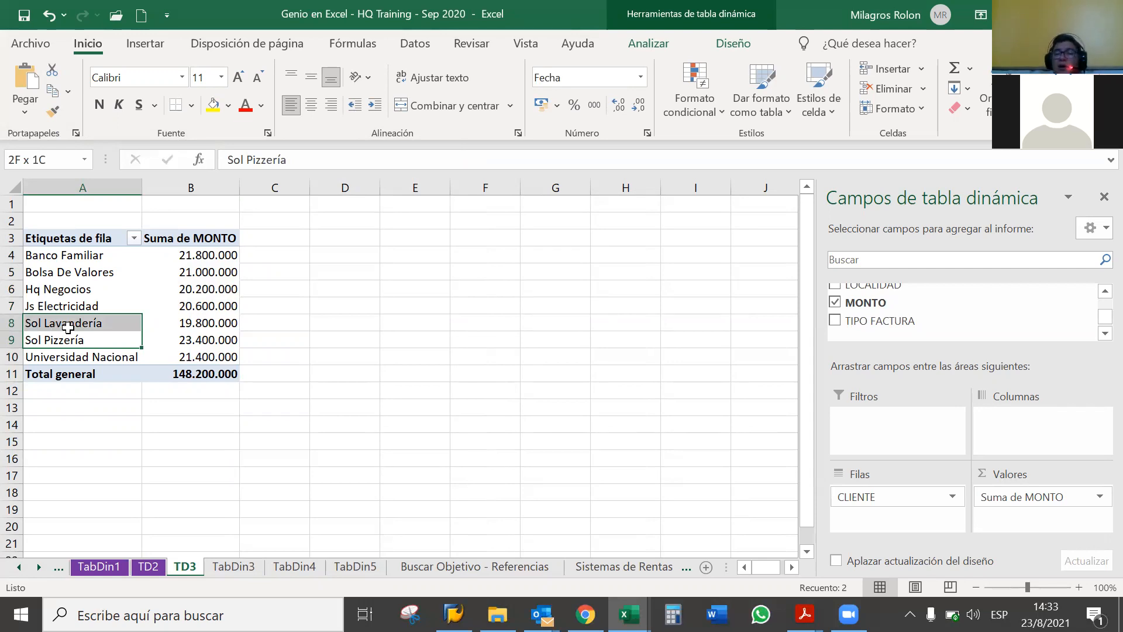
pyautogui.moveTo(84, 325)
pyautogui.mouseDown()
pyautogui.moveTo(197, 336)
pyautogui.moveTo(196, 326)
pyautogui.moveTo(100, 320)
pyautogui.mouseUp()
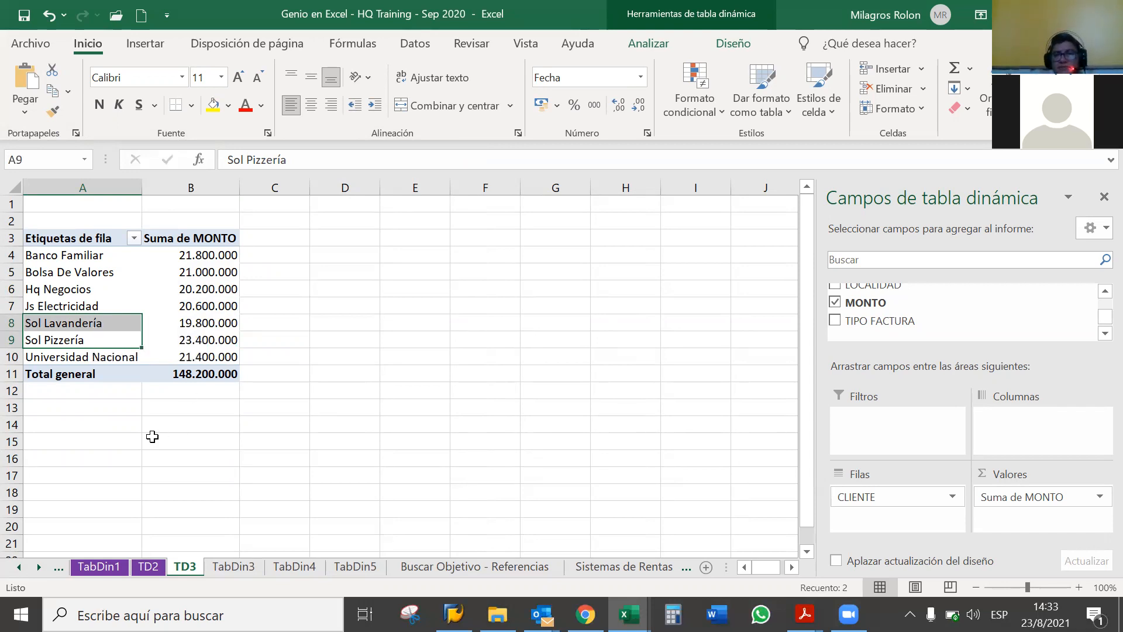
pyautogui.rightClick(90, 326)
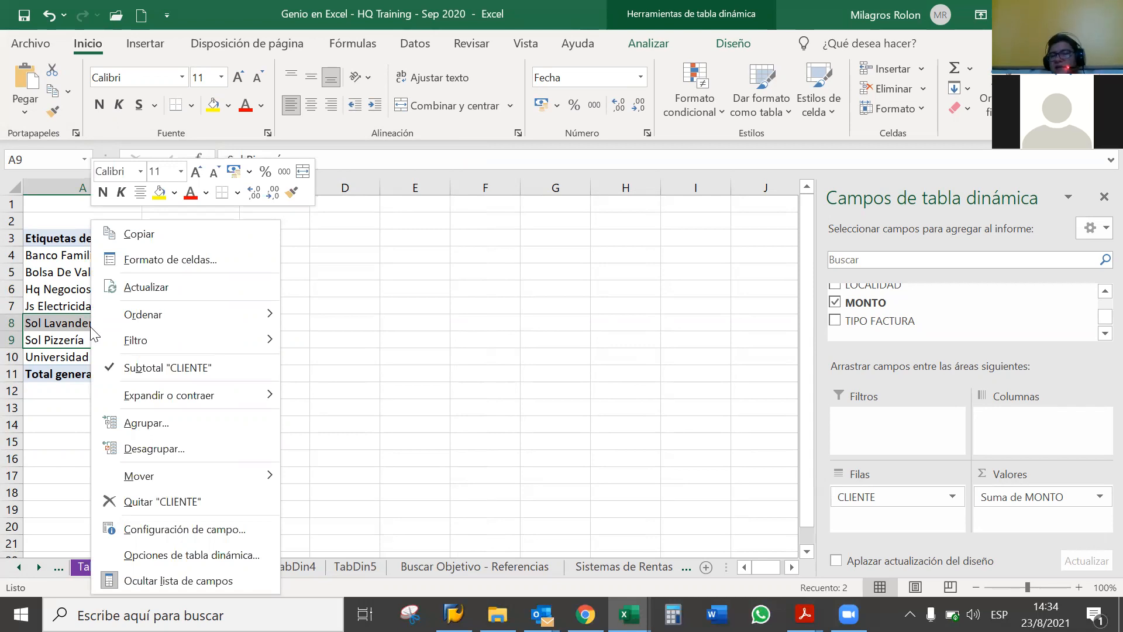
pyautogui.click(209, 422)
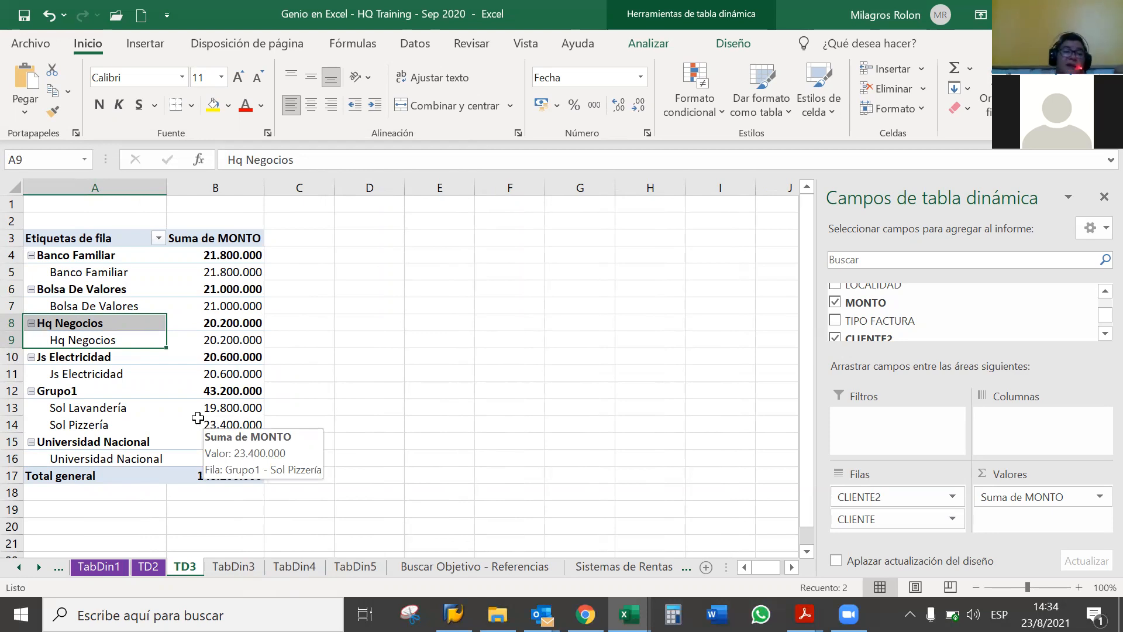
# - Examine the new group of the two Sol clients, and recheck the TabDin3 instructions for the next pair to group
pyautogui.click(47, 390)
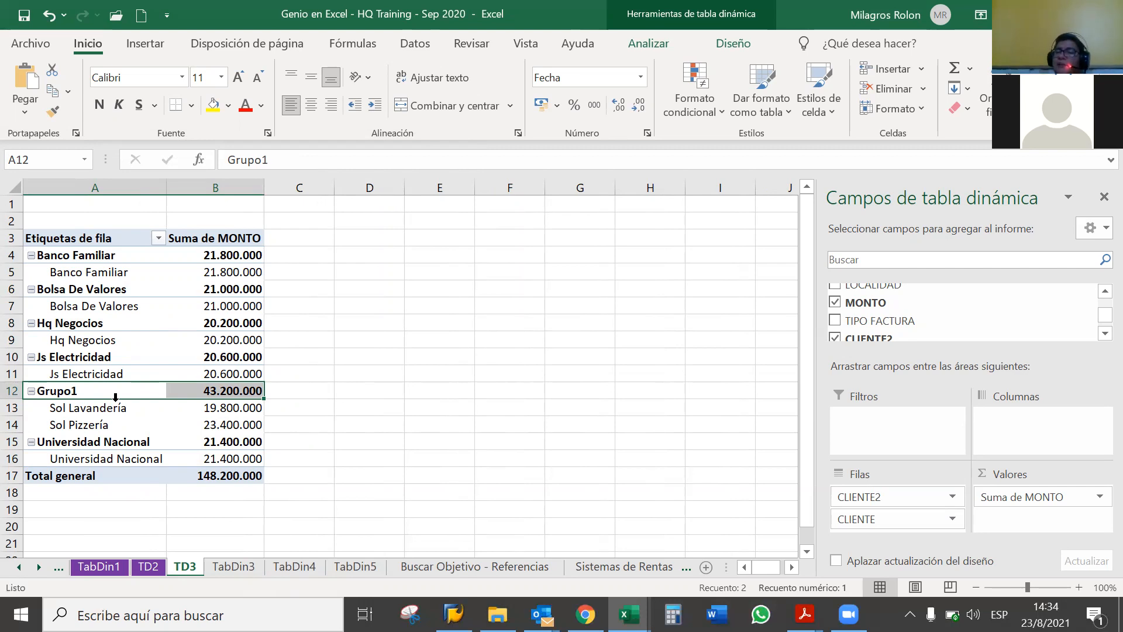
pyautogui.click(133, 408)
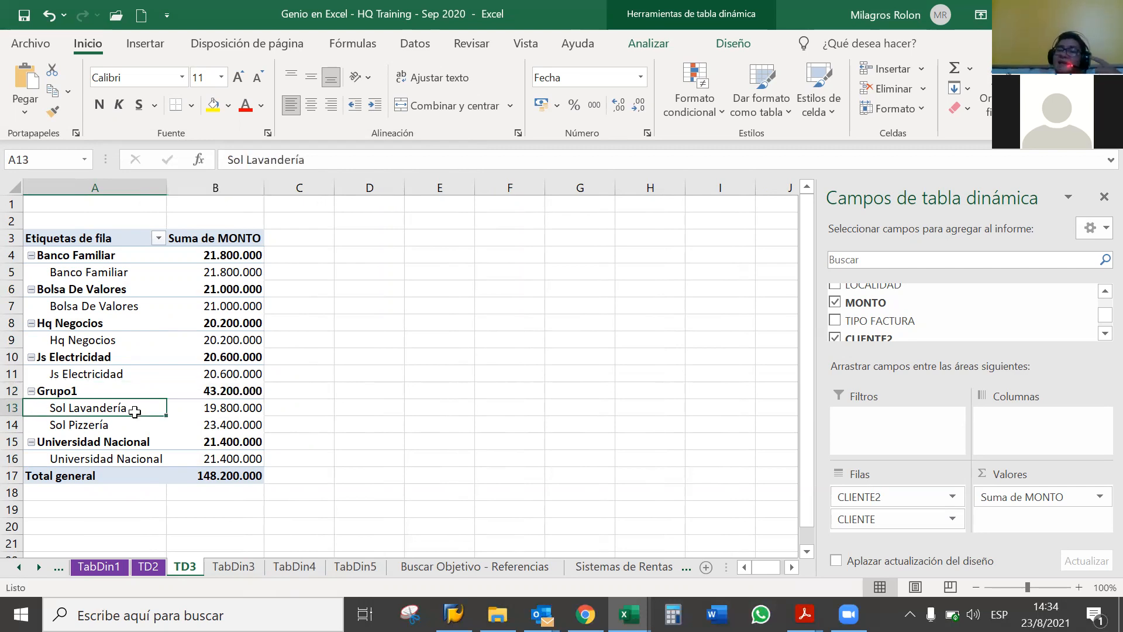
pyautogui.click(117, 391)
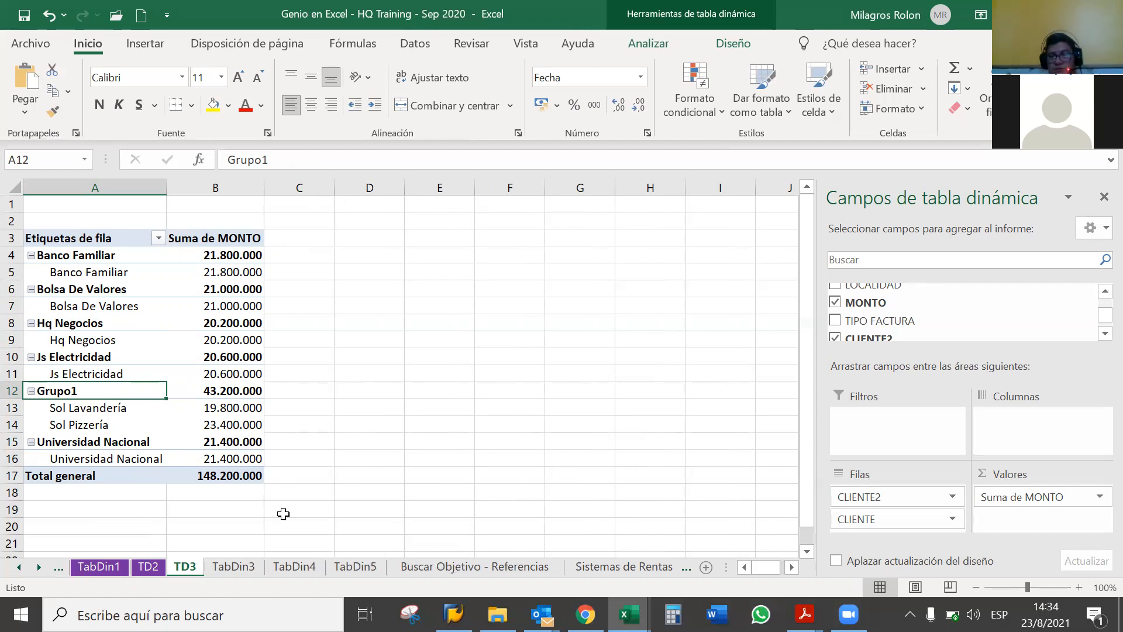
pyautogui.click(233, 567)
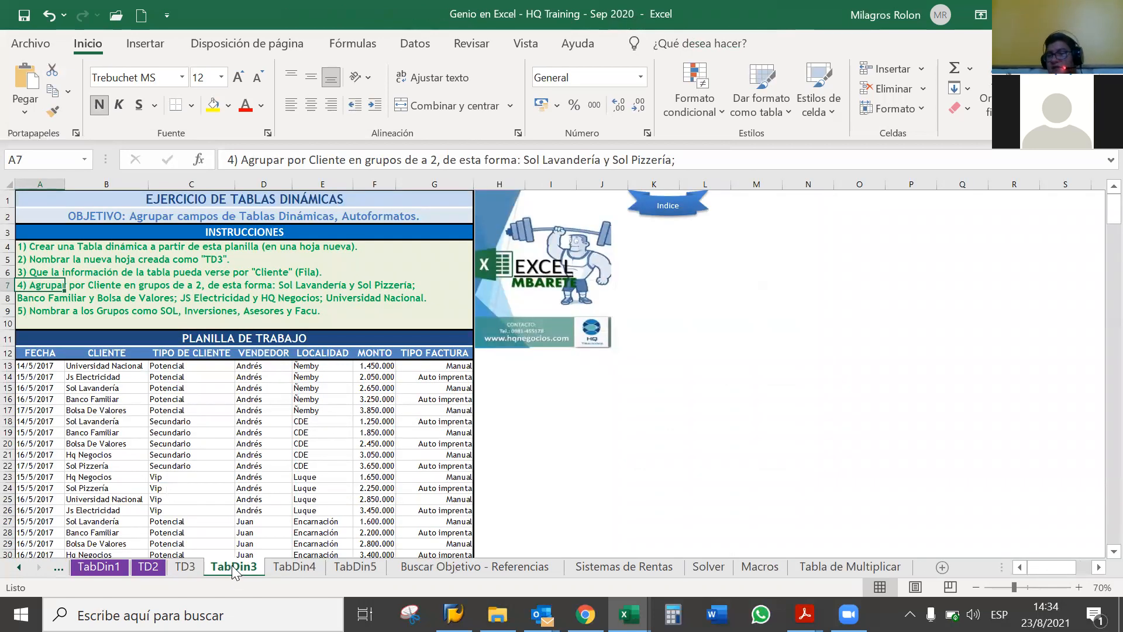
pyautogui.click(185, 568)
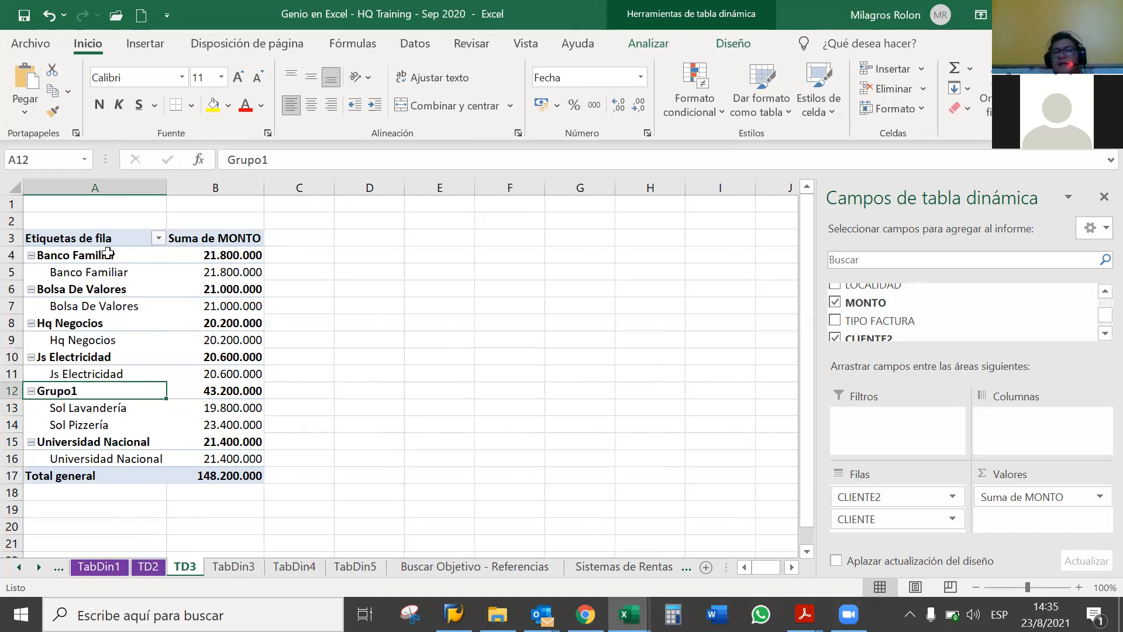
# - Group Banco Familiar and Bolsa De Valores in the TD3 pivot table
pyautogui.moveTo(112, 260); pyautogui.dragTo(100, 284)
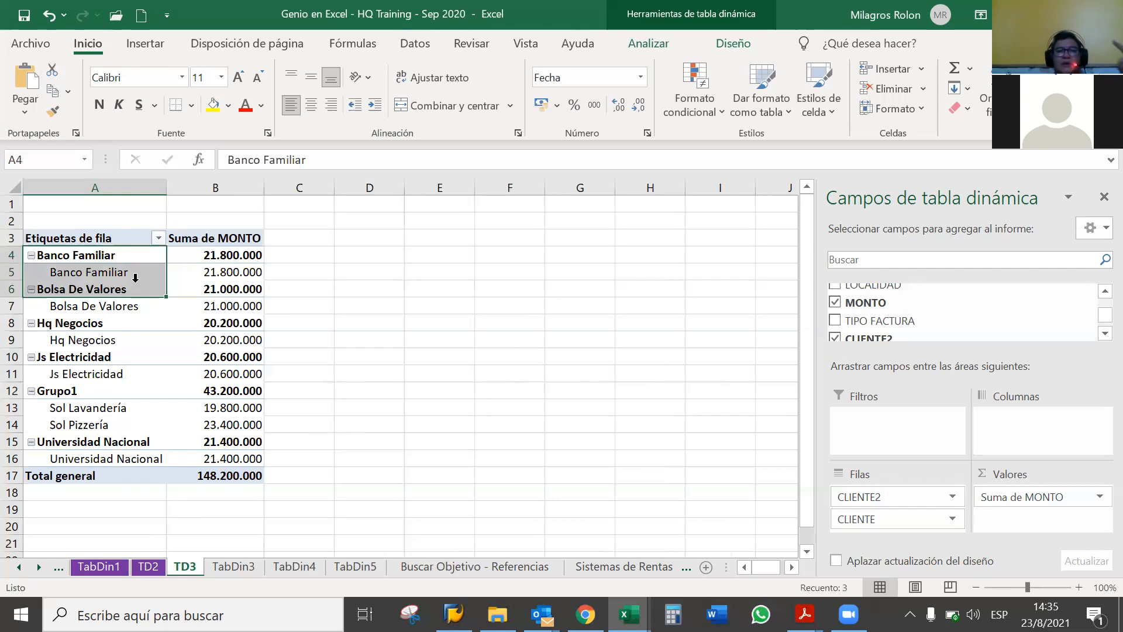
pyautogui.click(129, 256)
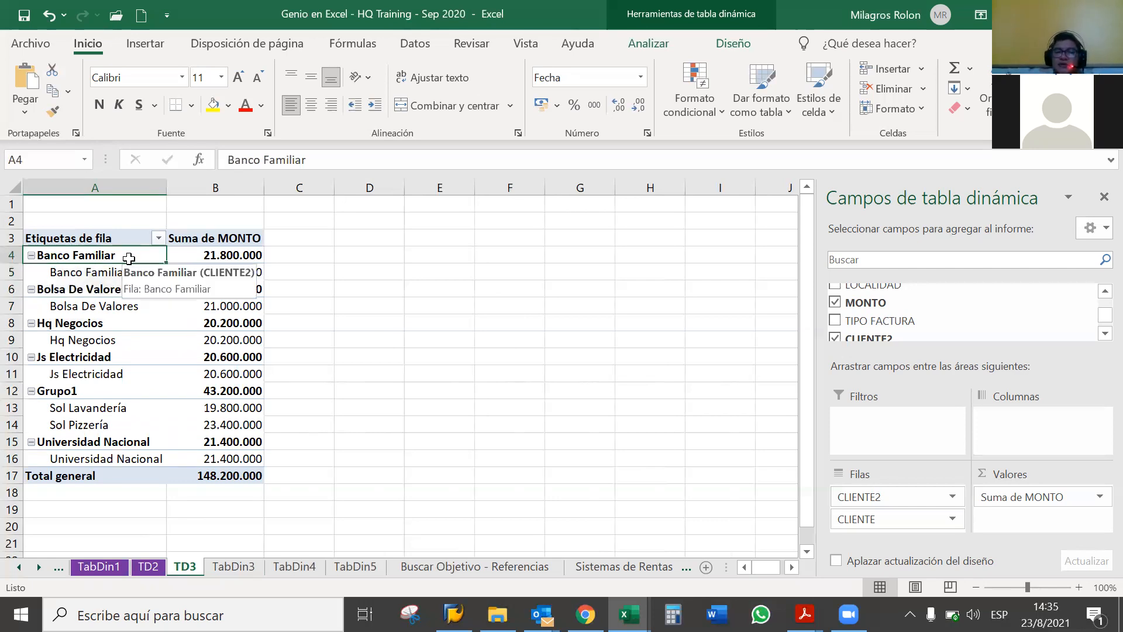
pyautogui.click(408, 42)
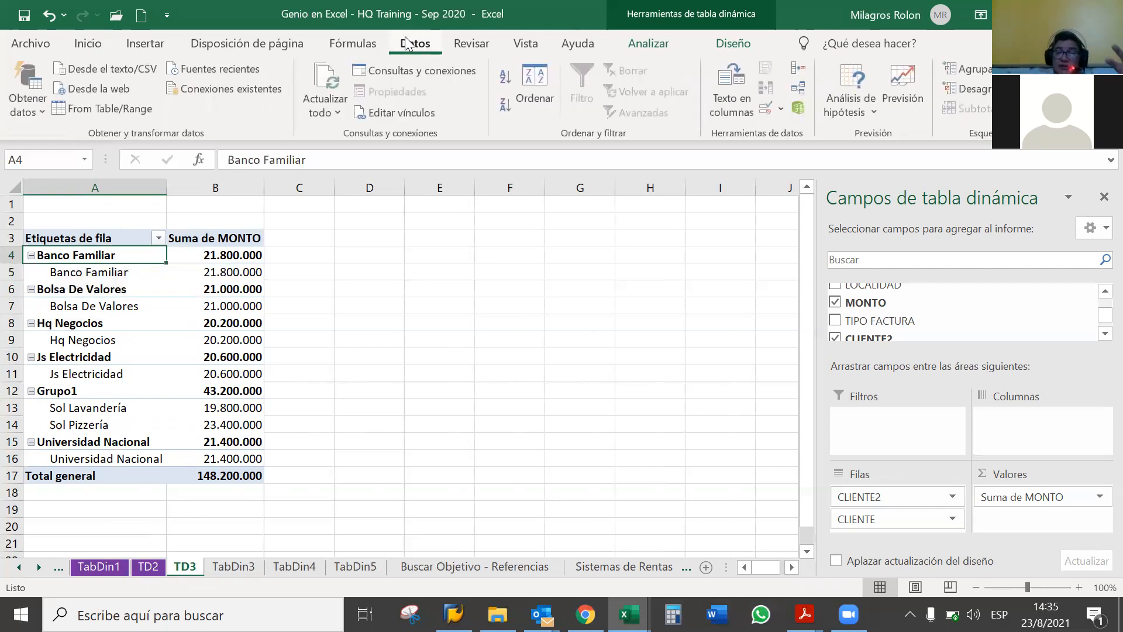
pyautogui.click(299, 257)
pyautogui.moveTo(103, 254); pyautogui.dragTo(97, 305)
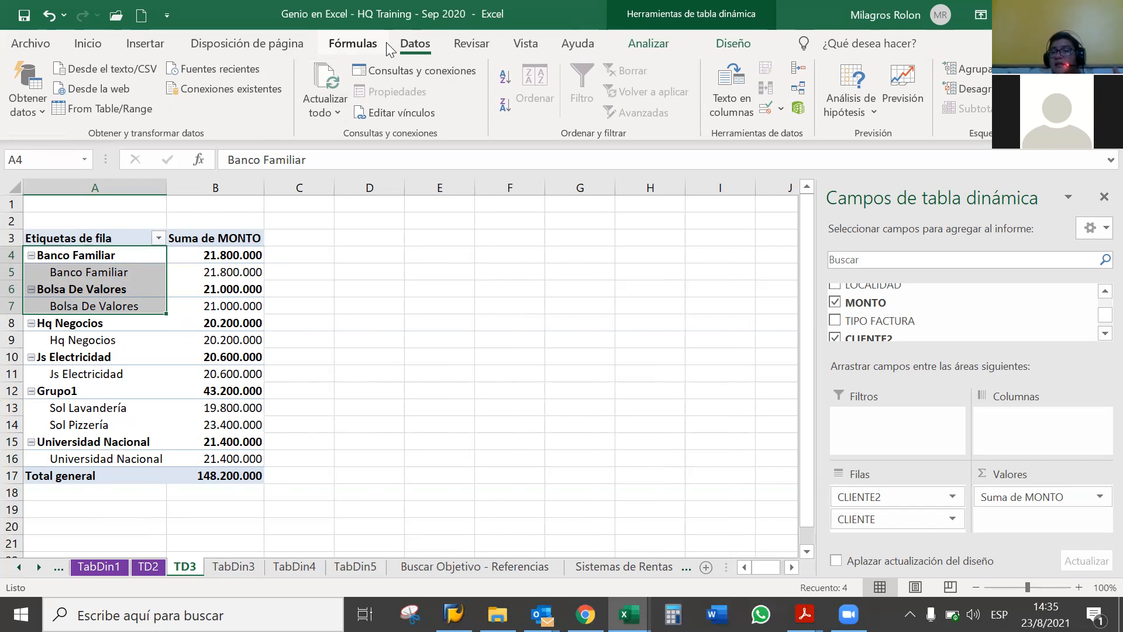
pyautogui.click(125, 258)
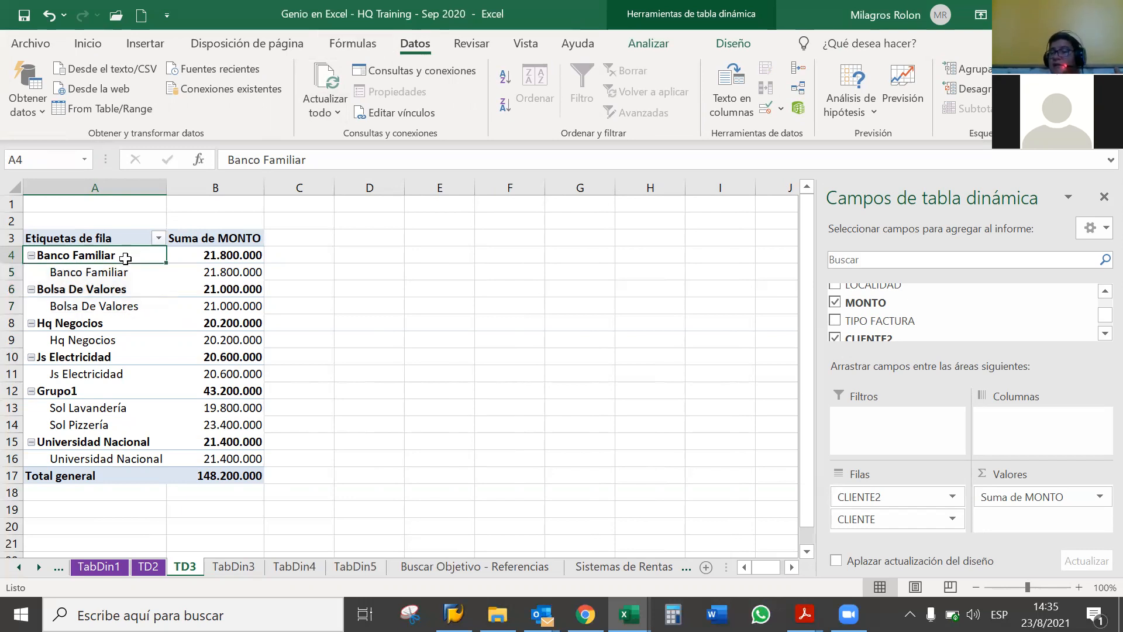
pyautogui.keyDown('ctrl'); pyautogui.click(97, 291); pyautogui.keyUp('ctrl')
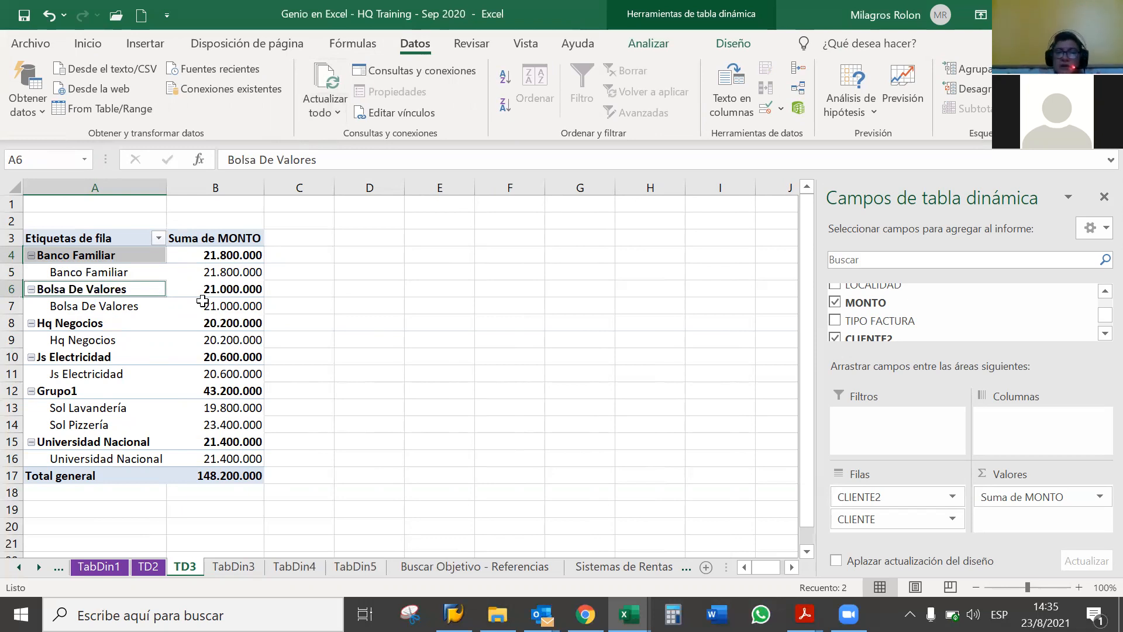
pyautogui.click(304, 282)
pyautogui.moveTo(108, 255); pyautogui.dragTo(103, 297)
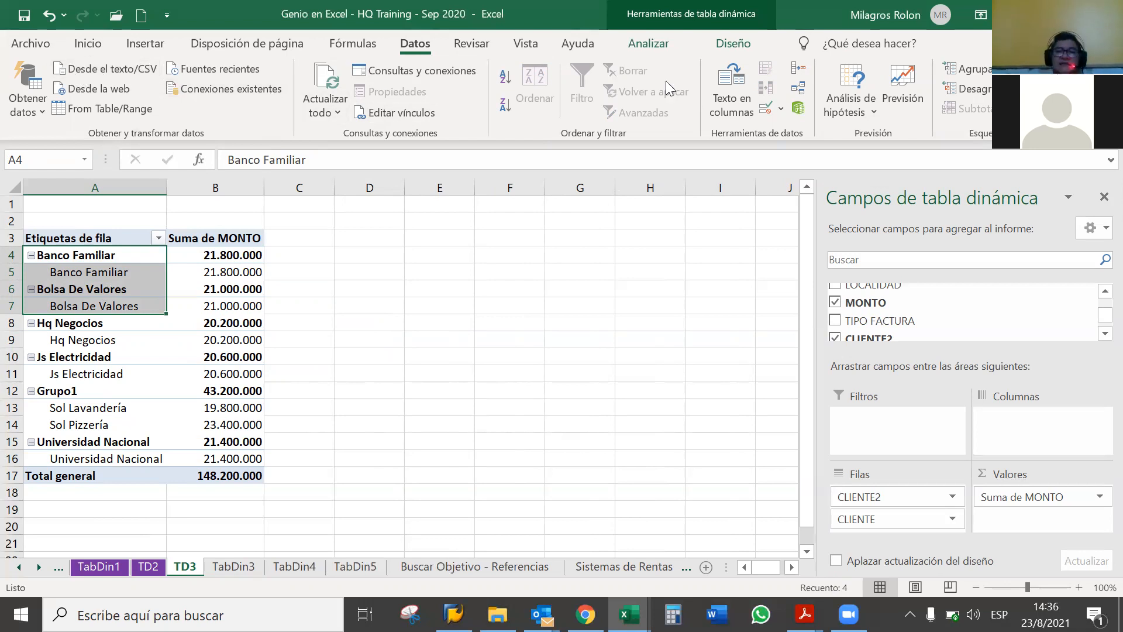
pyautogui.click(986, 71)
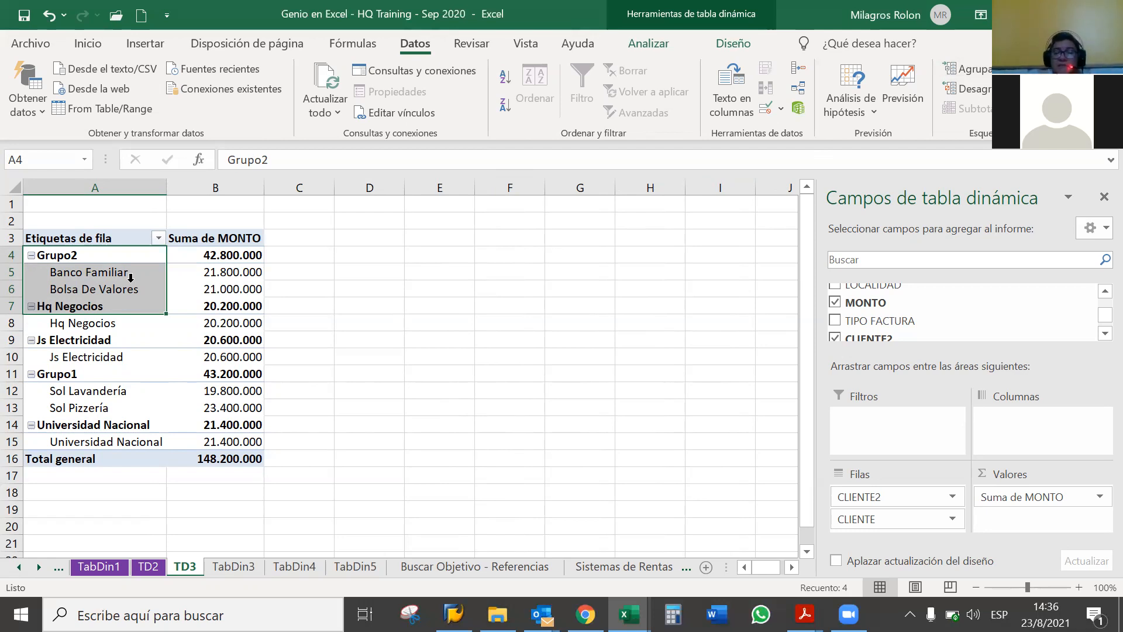
# - Consult instruction 4 on the TabDin3 sheet for the pair of clients to group after Banco Familiar and Bolsa De Valores, and return to TD3
pyautogui.click(131, 325)
pyautogui.click(127, 295)
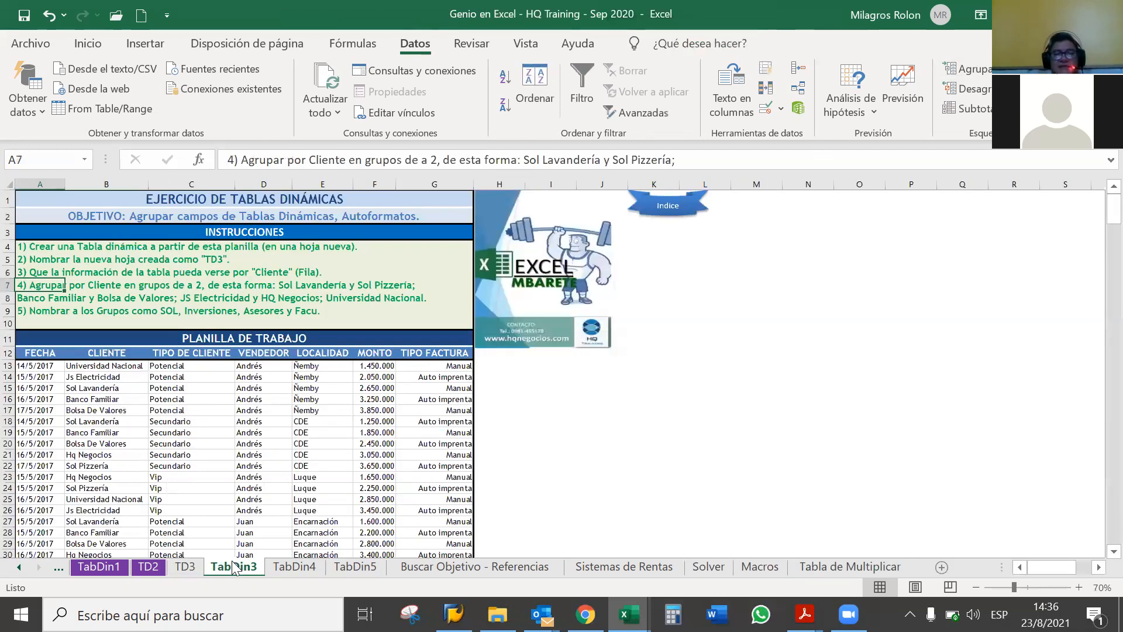
pyautogui.click(234, 566)
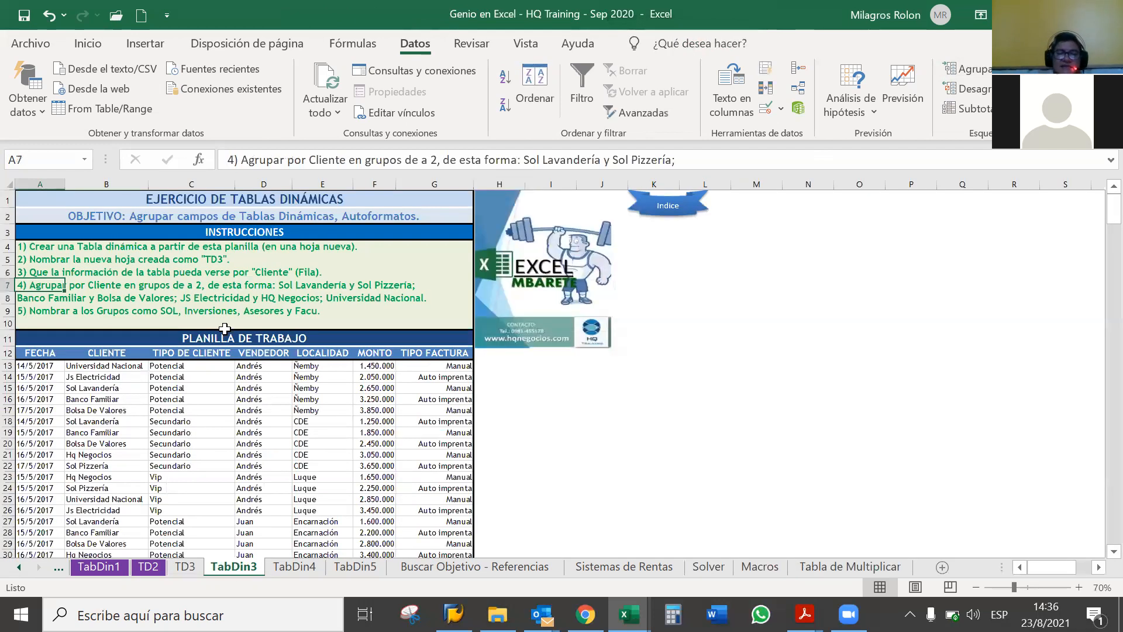
pyautogui.click(199, 297)
pyautogui.click(267, 299)
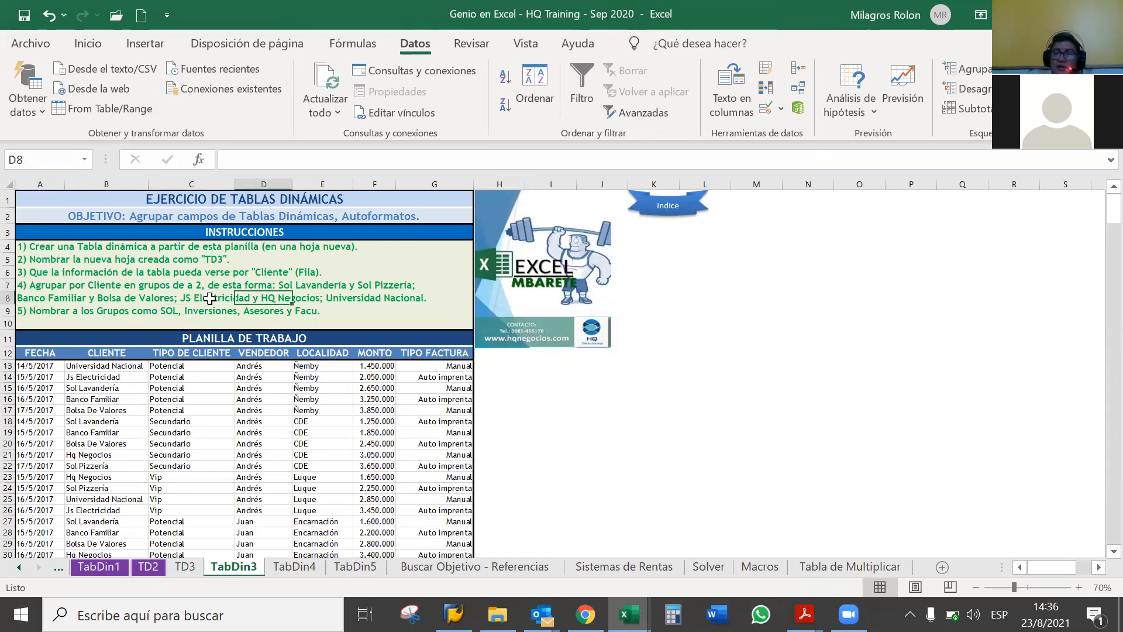
pyautogui.click(184, 566)
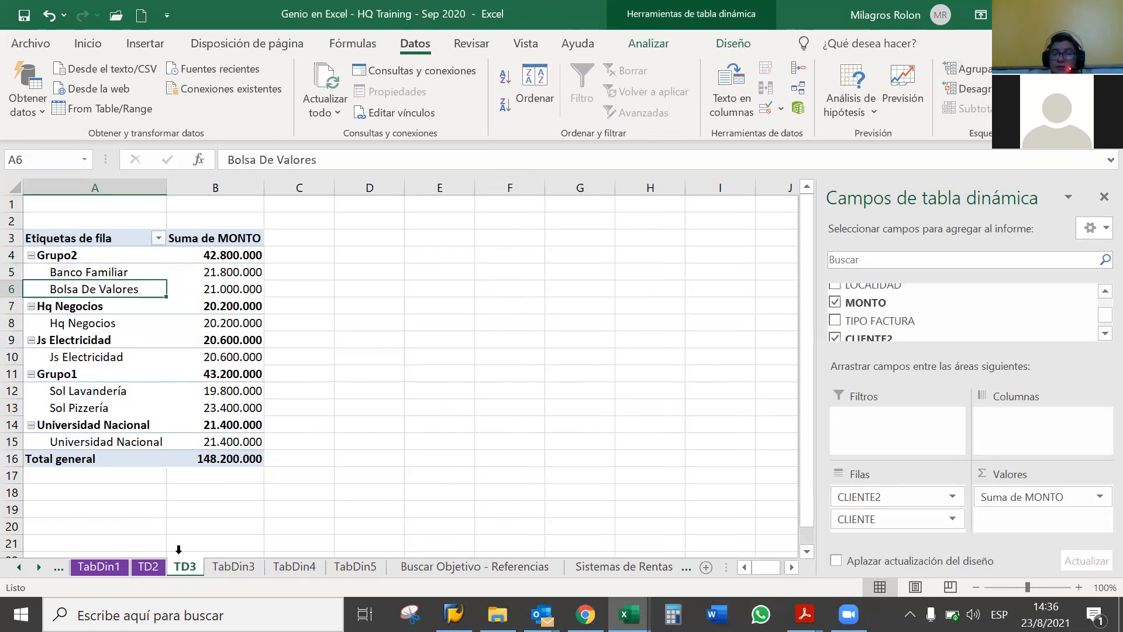
# - Group the Hq Negocios and Js Electricidad clients together in the pivot table rows on sheet TD3
pyautogui.moveTo(111, 307); pyautogui.dragTo(110, 345)
pyautogui.click(971, 70)
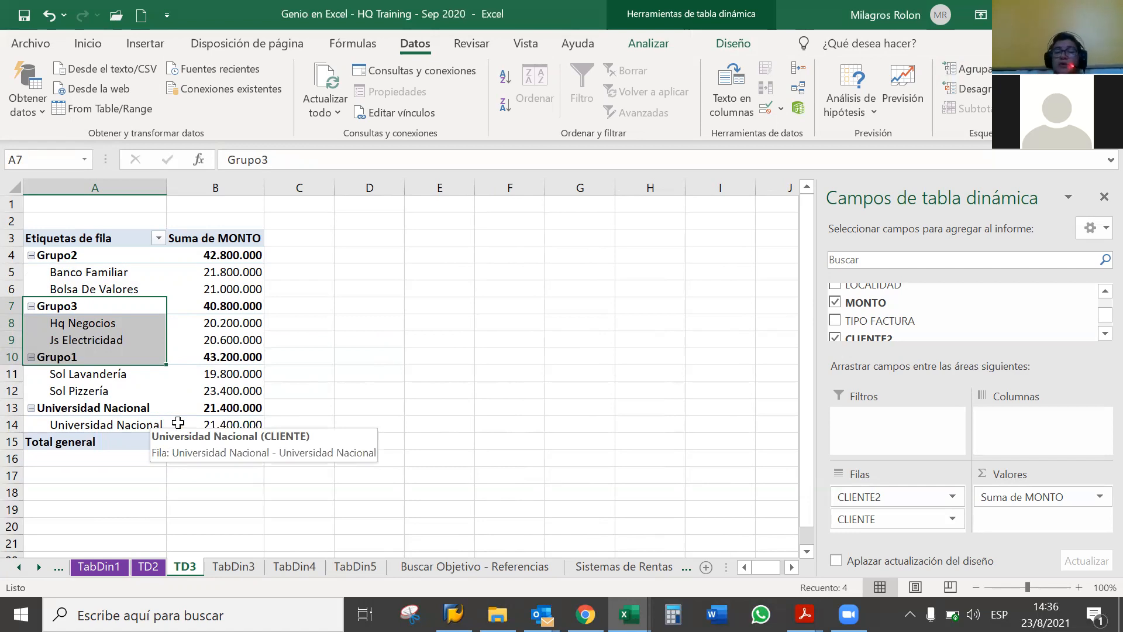
# - Try to group the Universidad Nacional rows as a separate group
pyautogui.moveTo(111, 409); pyautogui.dragTo(111, 416)
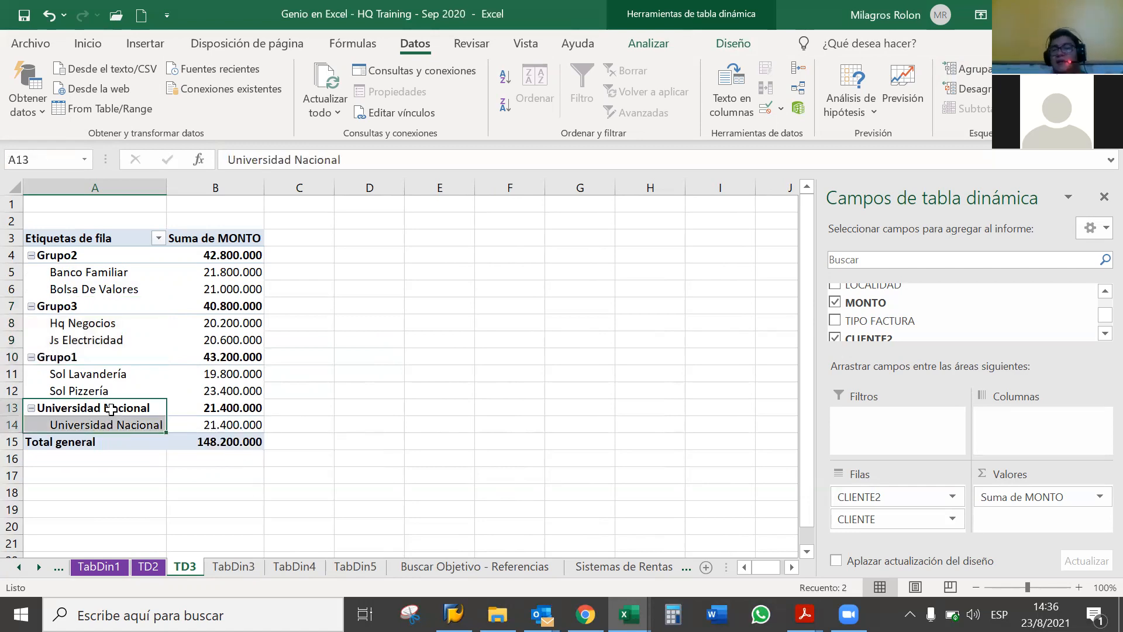
pyautogui.rightClick(111, 417)
pyautogui.click(193, 238)
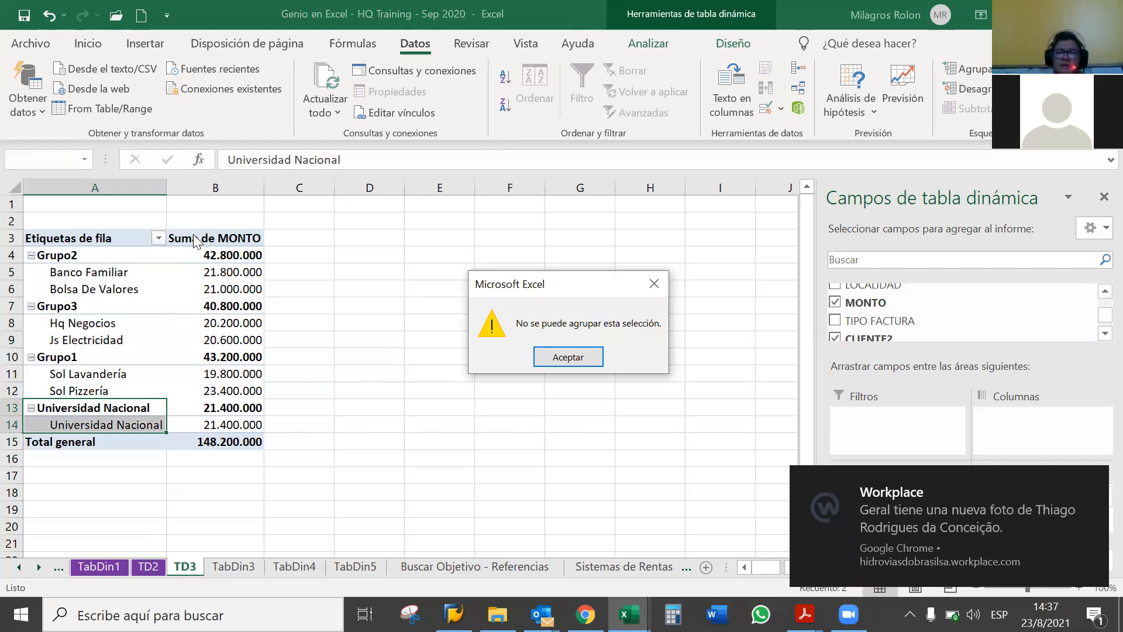
pyautogui.press('Return')
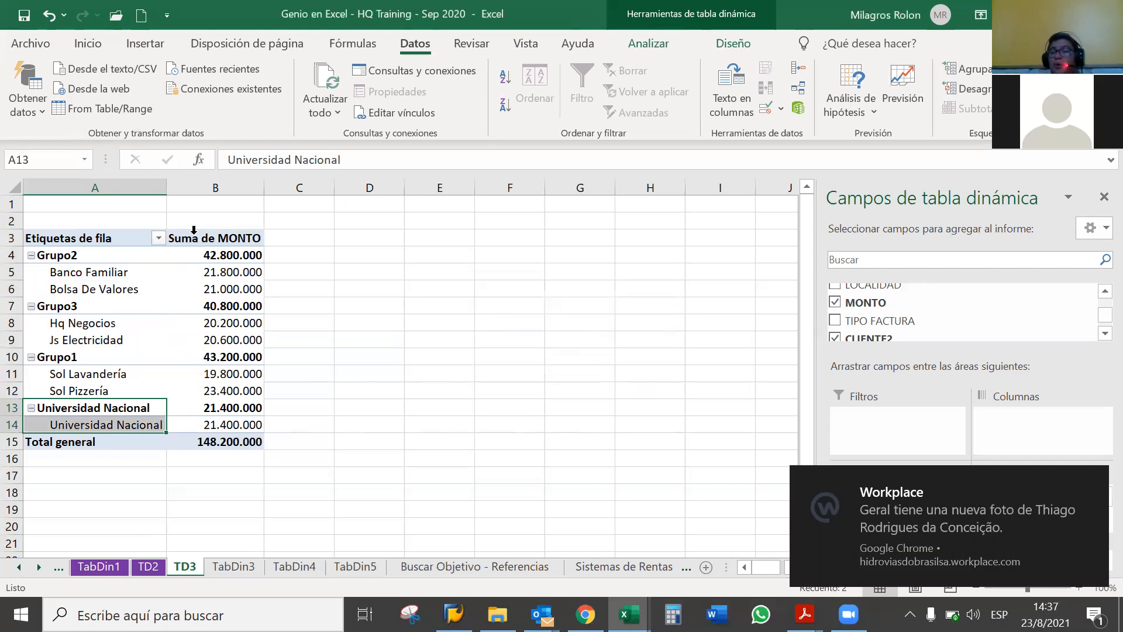
pyautogui.click(339, 338)
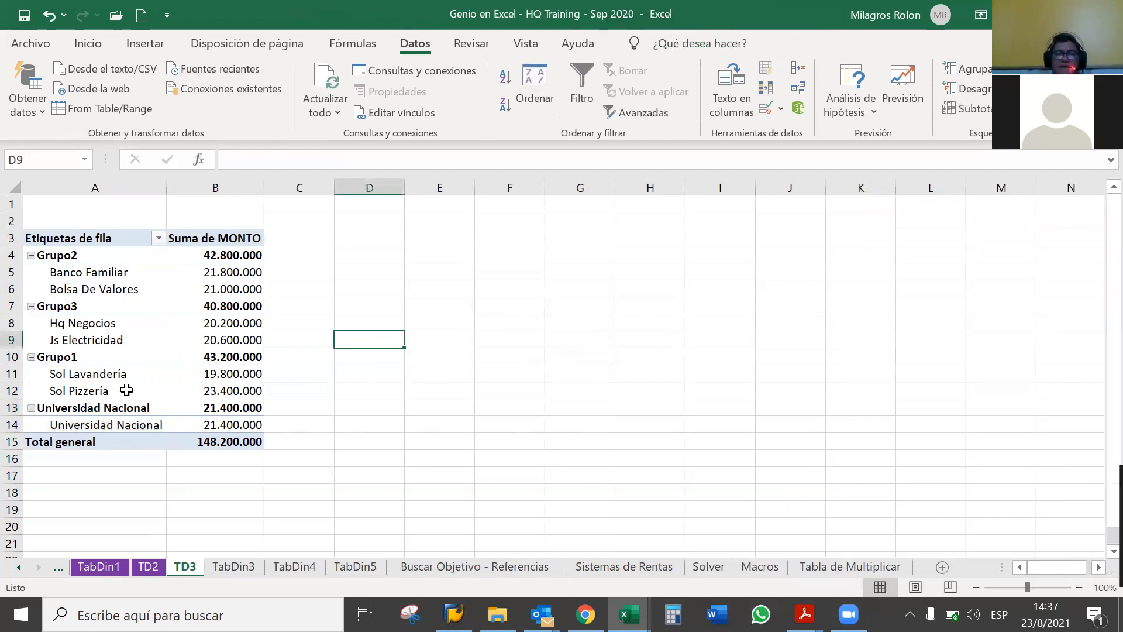
# - Check instruction 5 on sheet TabDin3 for the group names and rename Grupo1 as SOL on TD3
pyautogui.click(109, 409)
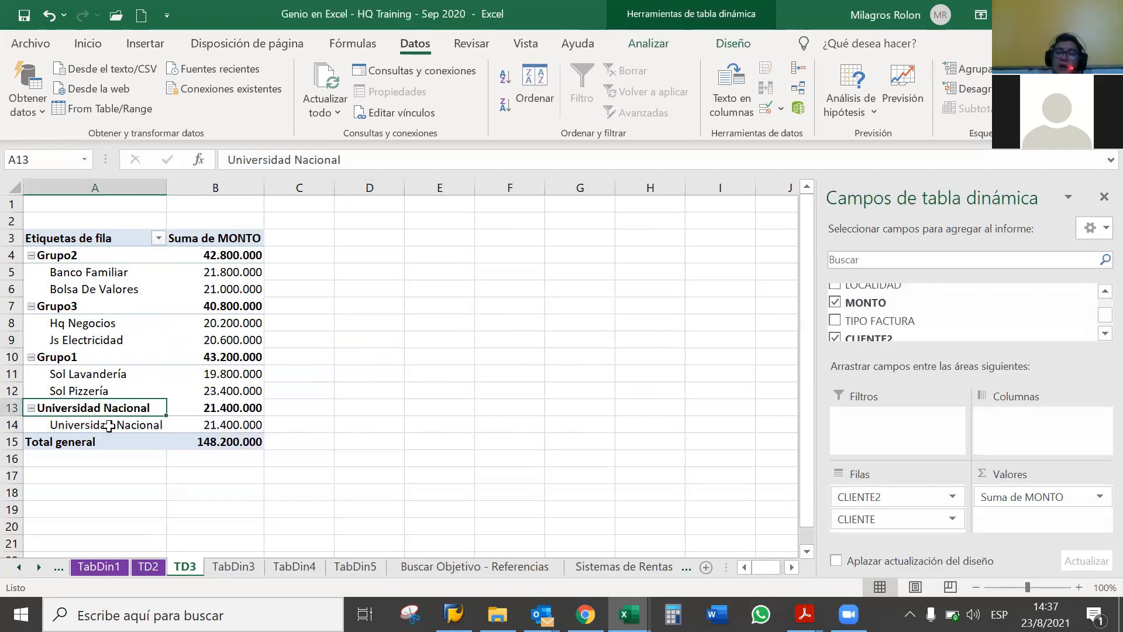
pyautogui.click(222, 567)
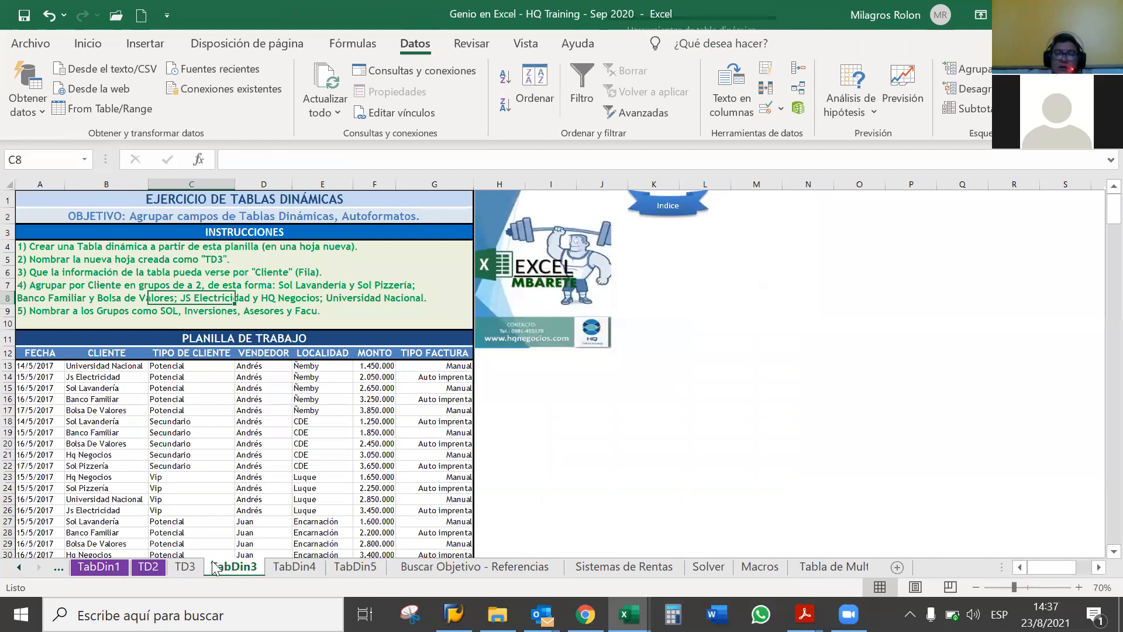
pyautogui.click(56, 312)
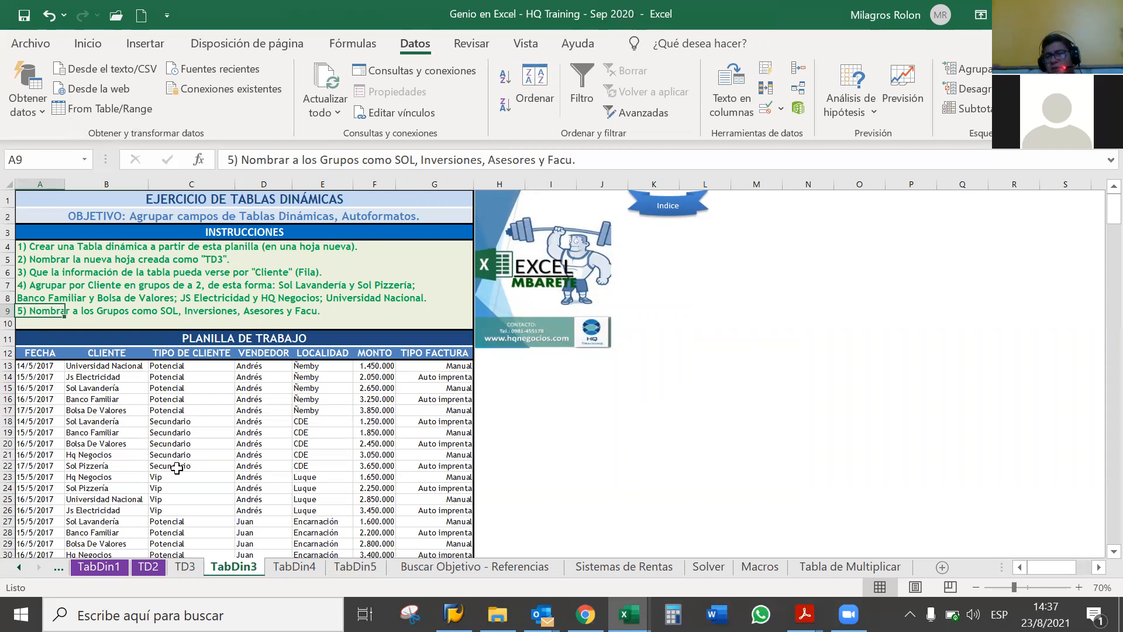
pyautogui.hotkey('ctrl', 'pageup')
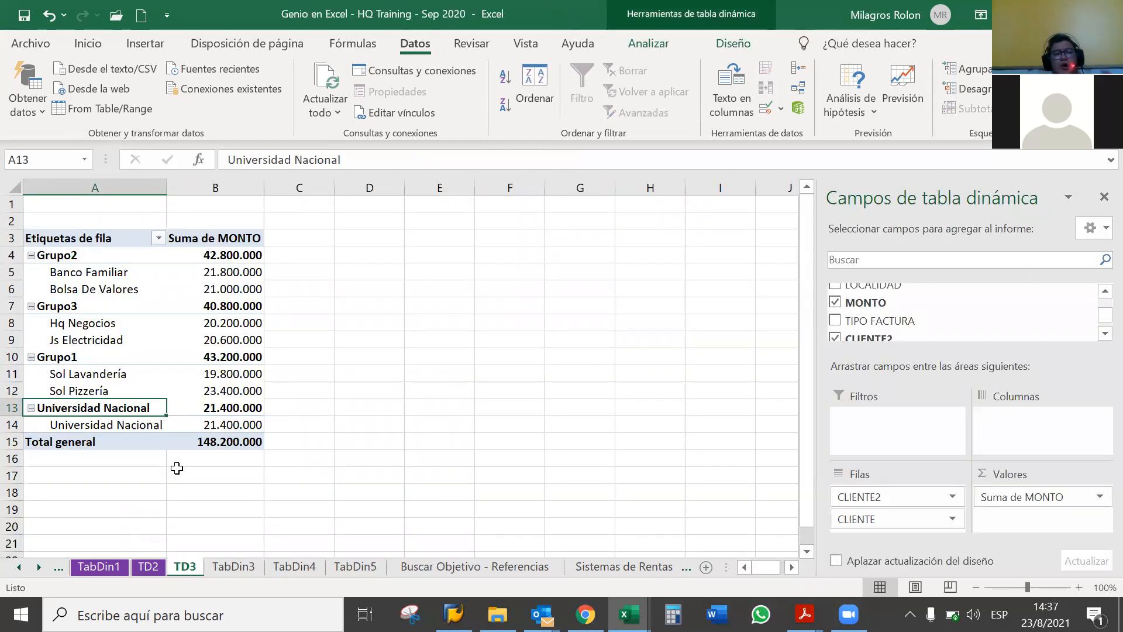
pyautogui.click(94, 358)
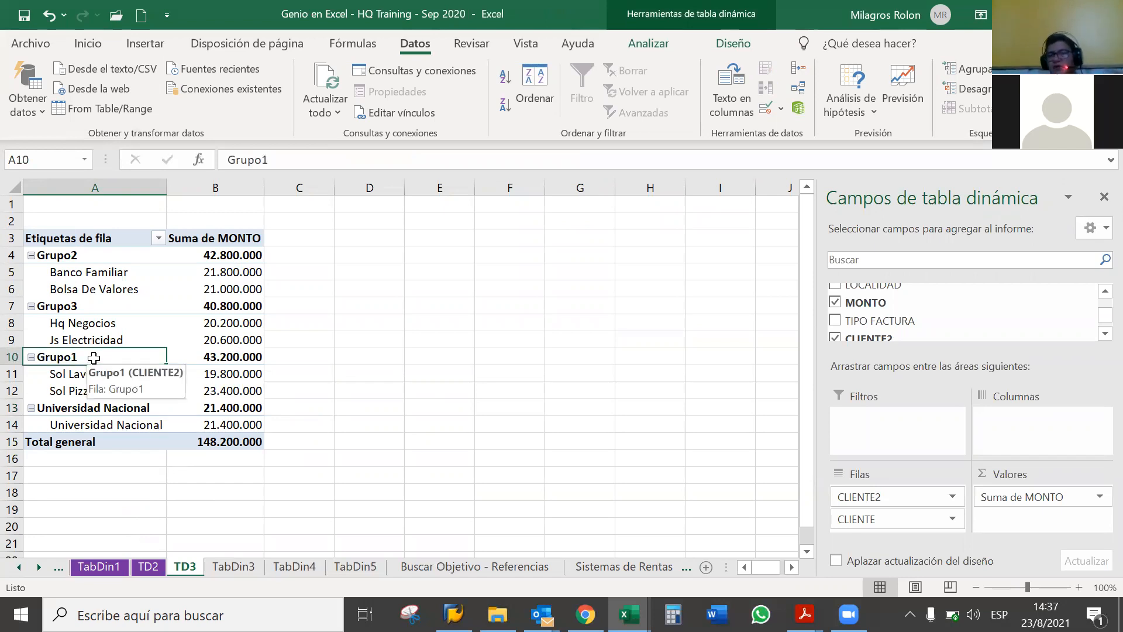
pyautogui.write('SOL')
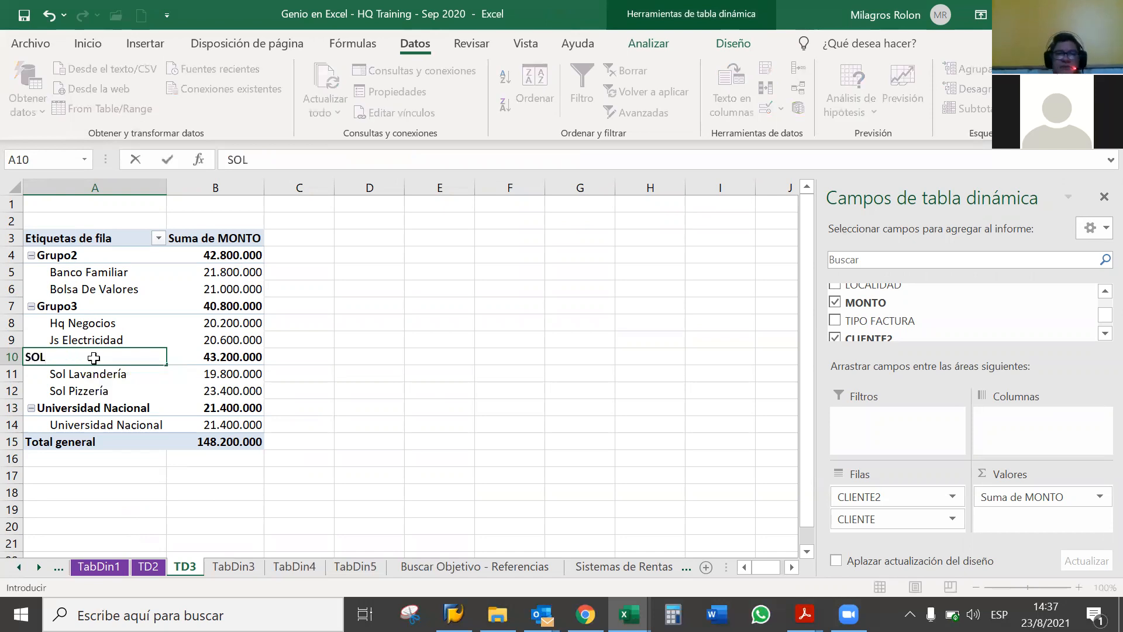
pyautogui.press('Return')
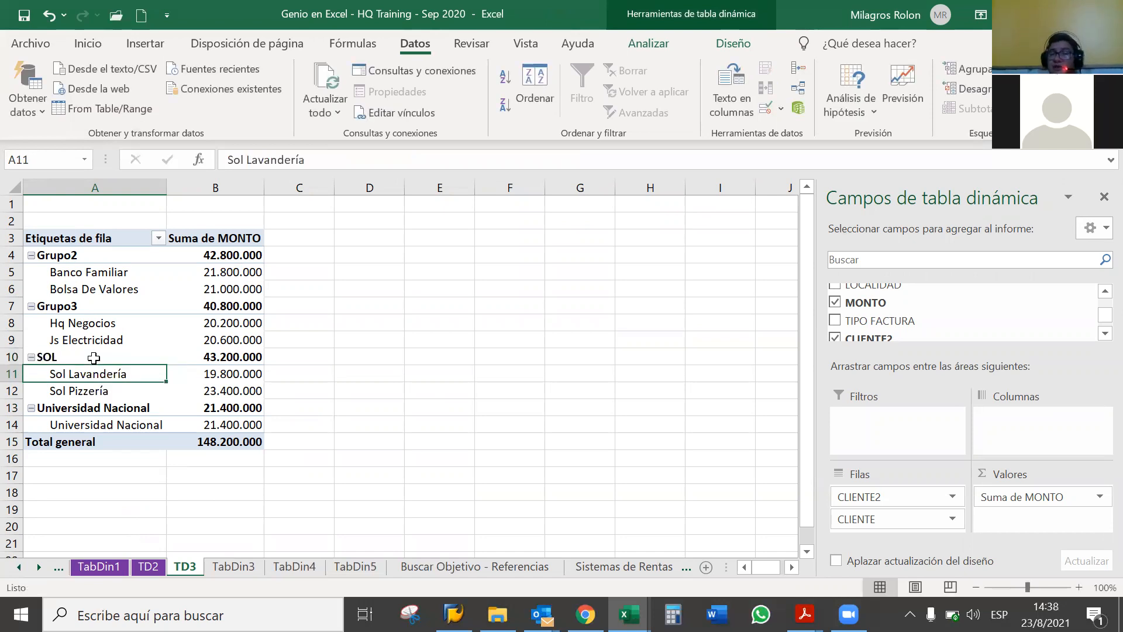
# - Rename the Grupo2 label above Banco Familiar and Bolsa De Valores as INVERSIONES
pyautogui.press('Up')
pyautogui.press('Up')
pyautogui.press('Up')
pyautogui.press('Up')
pyautogui.press('Up')
pyautogui.press('Up')
pyautogui.press('Up')
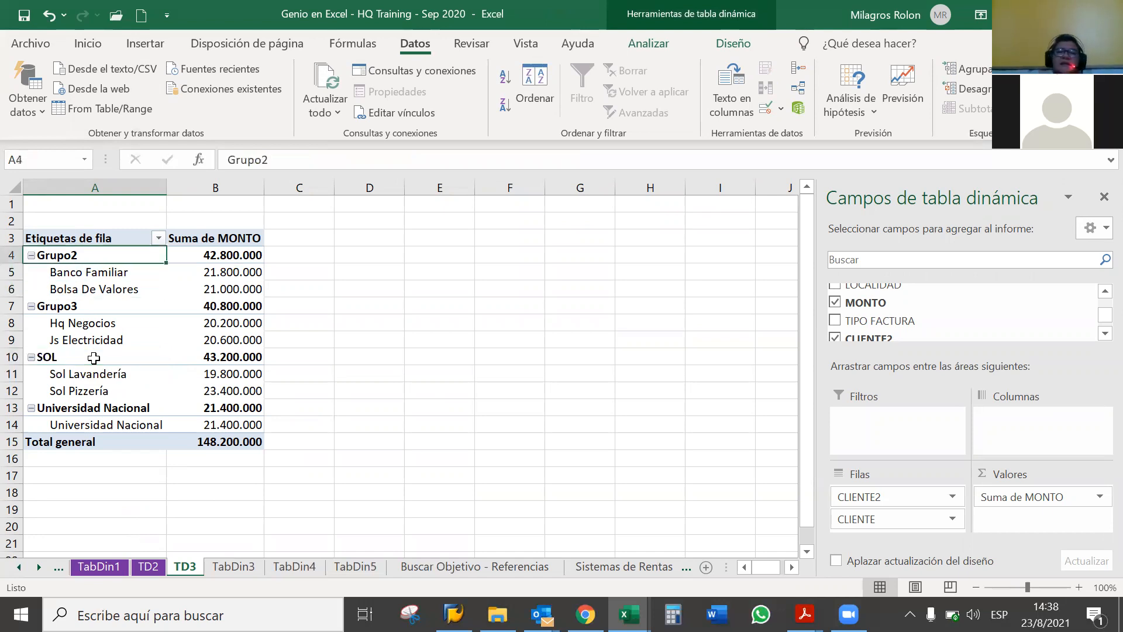
pyautogui.write('INVERSIONES')
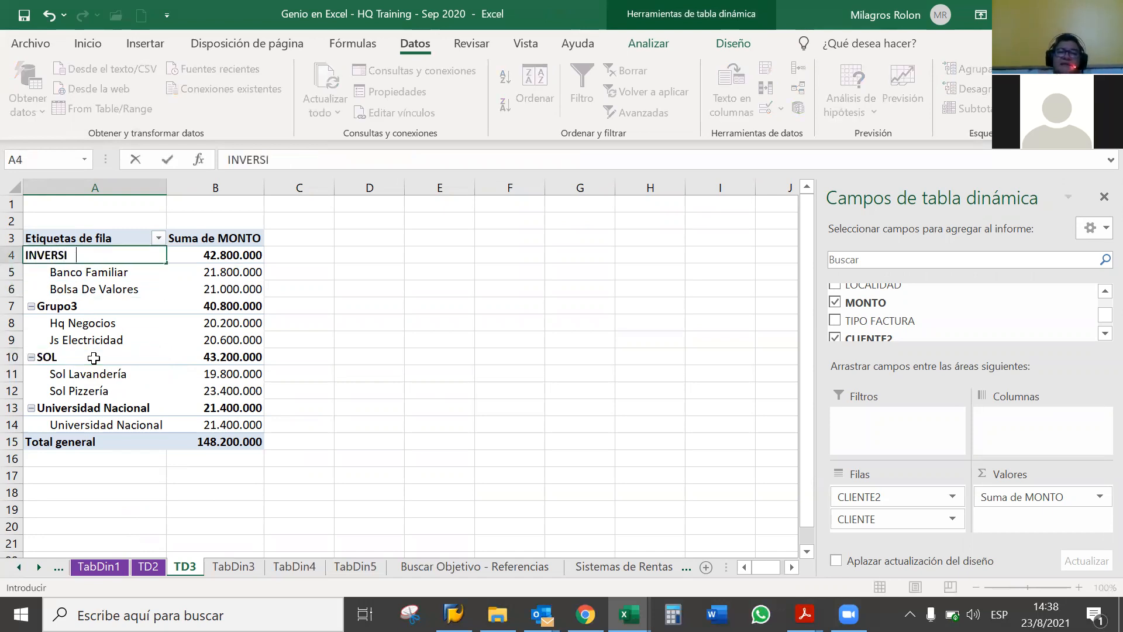
pyautogui.press('Return')
# - Rename the Grupo3 label above Hq Negocios and Js Electricidad as ASESORES
pyautogui.press('Down')
pyautogui.press('Down')
pyautogui.write('ASESORES')
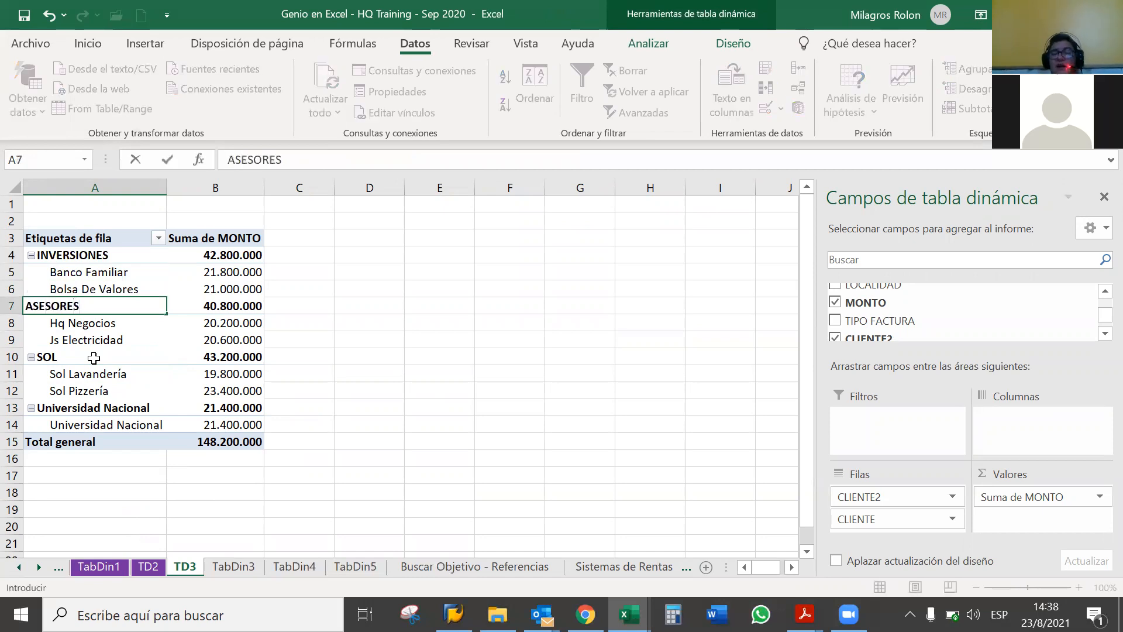
pyautogui.press('Return')
# - Rename the outer Universidad Nacional group label as FACU
pyautogui.press('Down')
pyautogui.press('Down')
pyautogui.press('Down')
pyautogui.press('Down')
pyautogui.press('Down')
pyautogui.write('FAC')
pyautogui.press('BackSpace')
pyautogui.press('BackSpace')
pyautogui.press('BackSpace')
pyautogui.write('FACU')
pyautogui.press('Return')
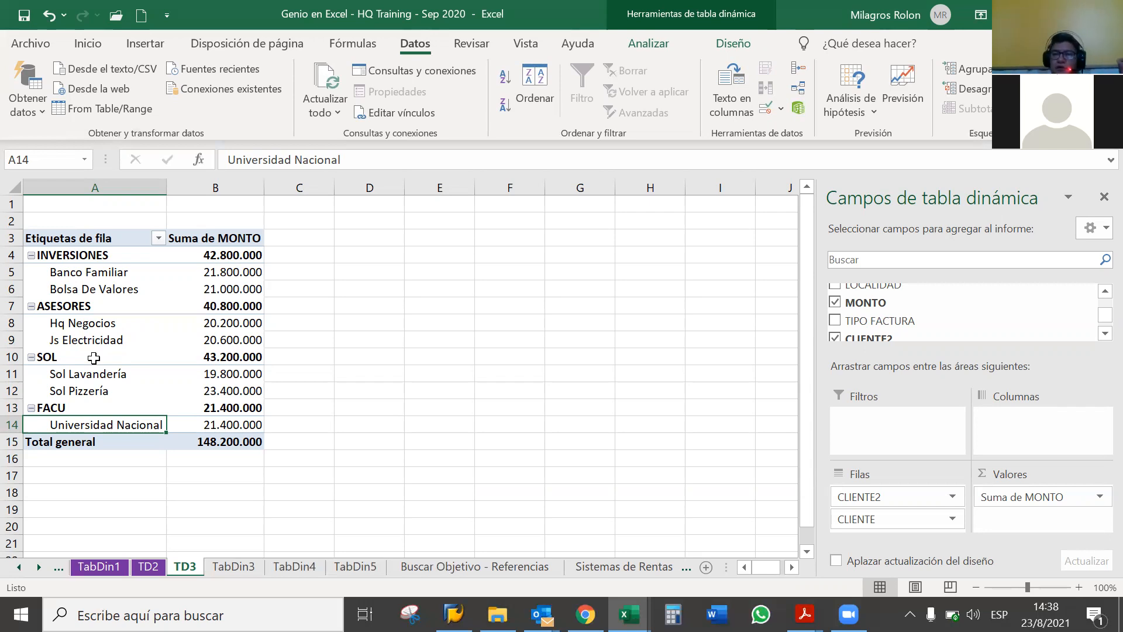
# - Collapse the INVERSIONES, ASESORES, SOL and FACU groups one by one
pyautogui.click(31, 255)
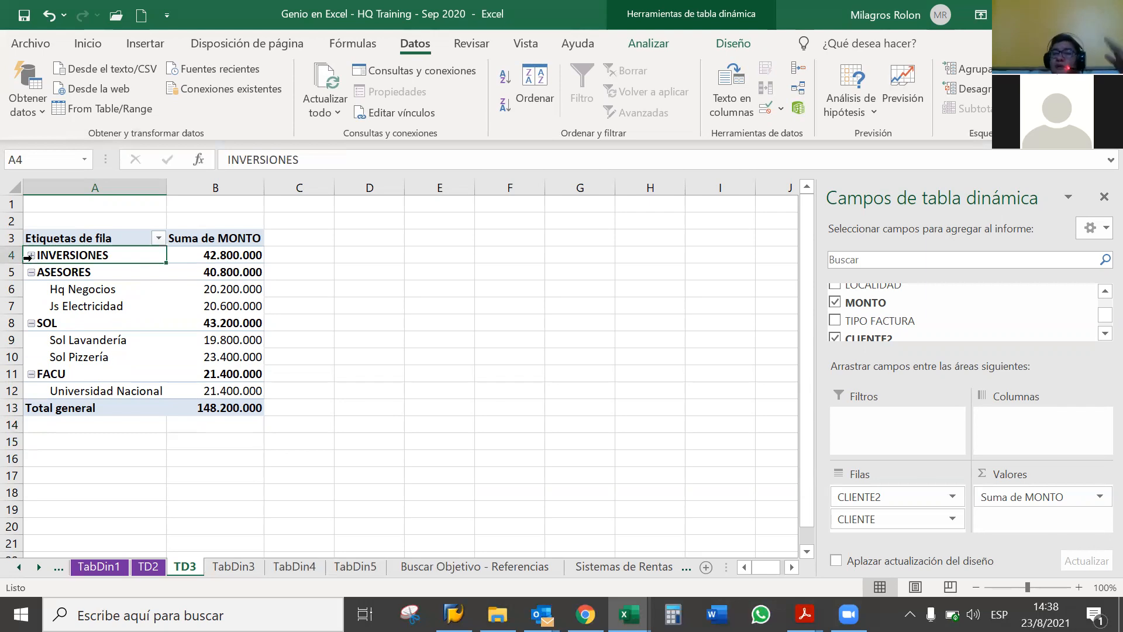
pyautogui.click(32, 273)
pyautogui.click(33, 290)
pyautogui.click(32, 306)
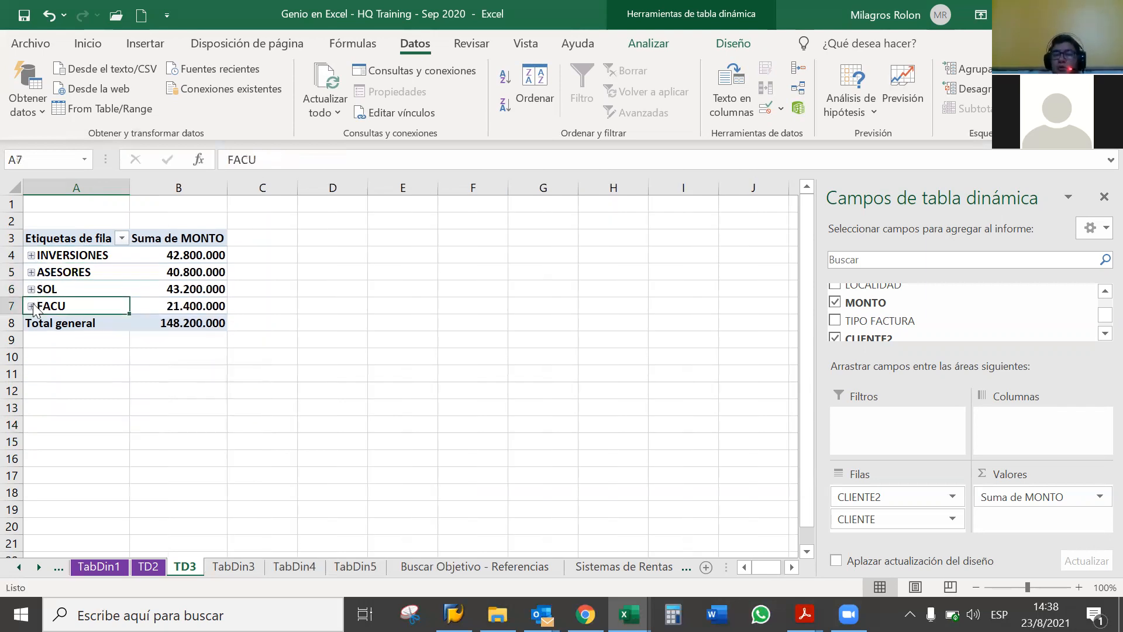
# - Expand the entire CLIENTE2 field so all groups show their clients
pyautogui.moveTo(69, 255); pyautogui.dragTo(70, 302)
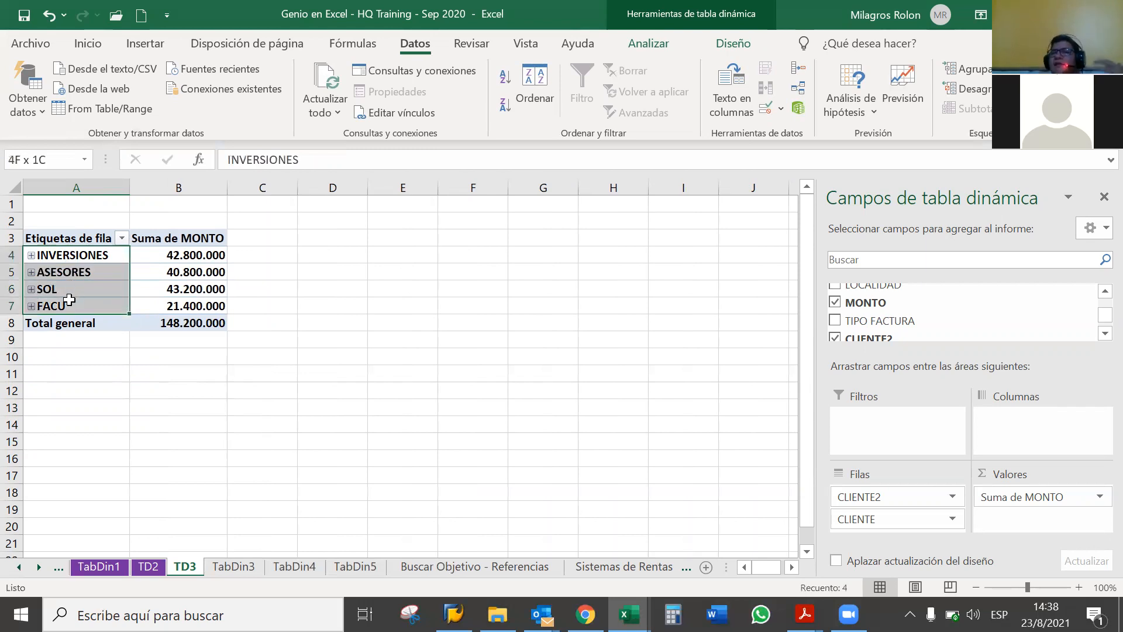
pyautogui.rightClick(72, 273)
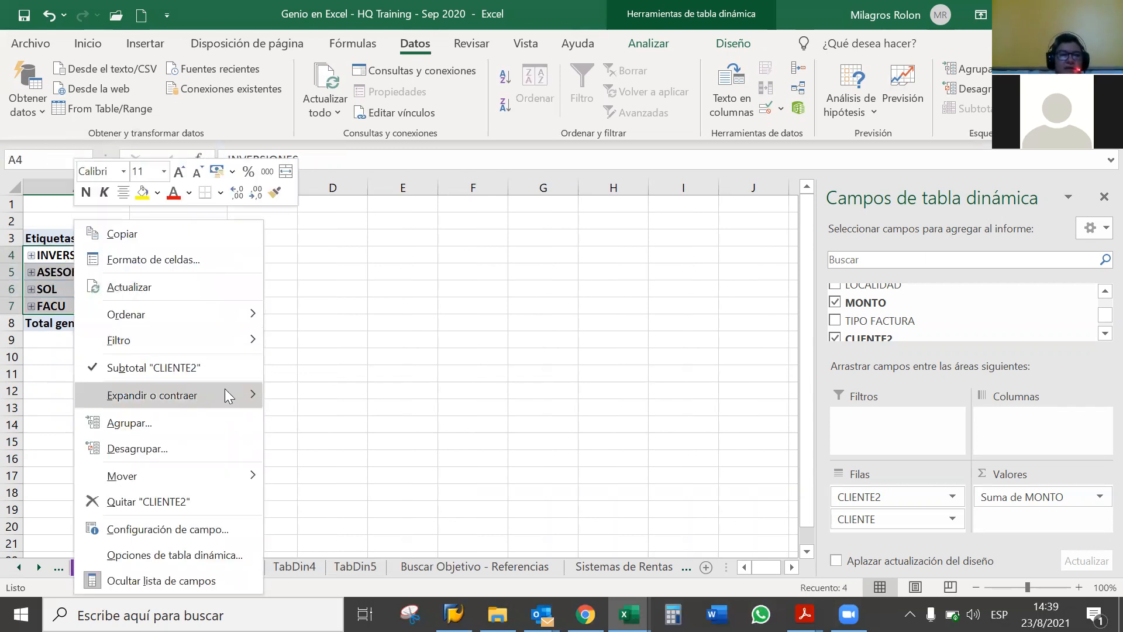
pyautogui.moveTo(226, 388)
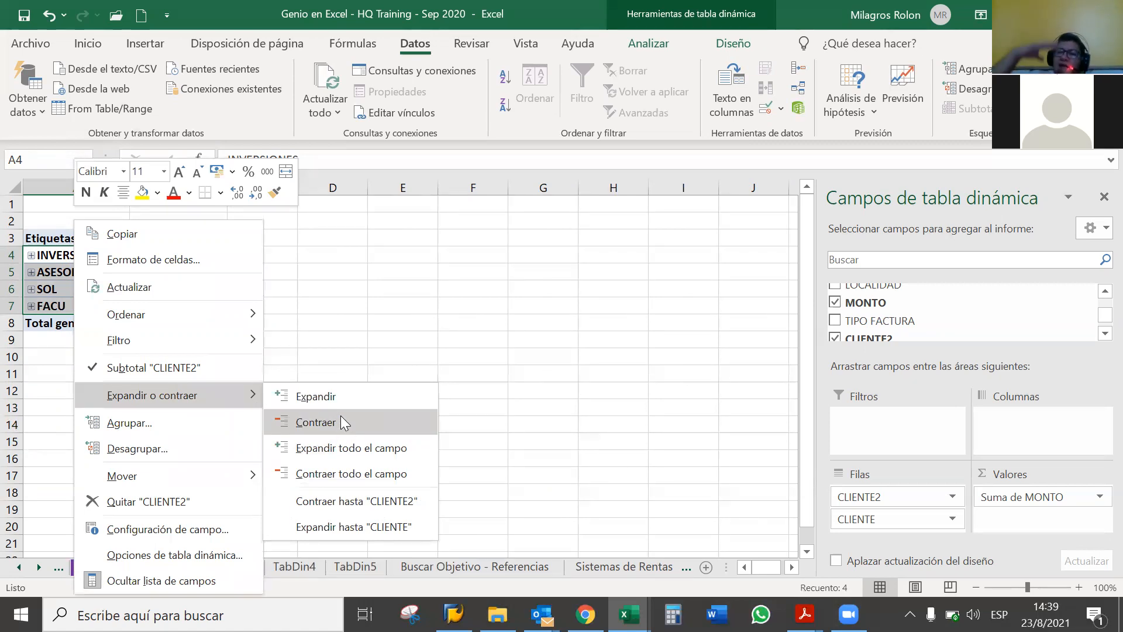
pyautogui.click(352, 447)
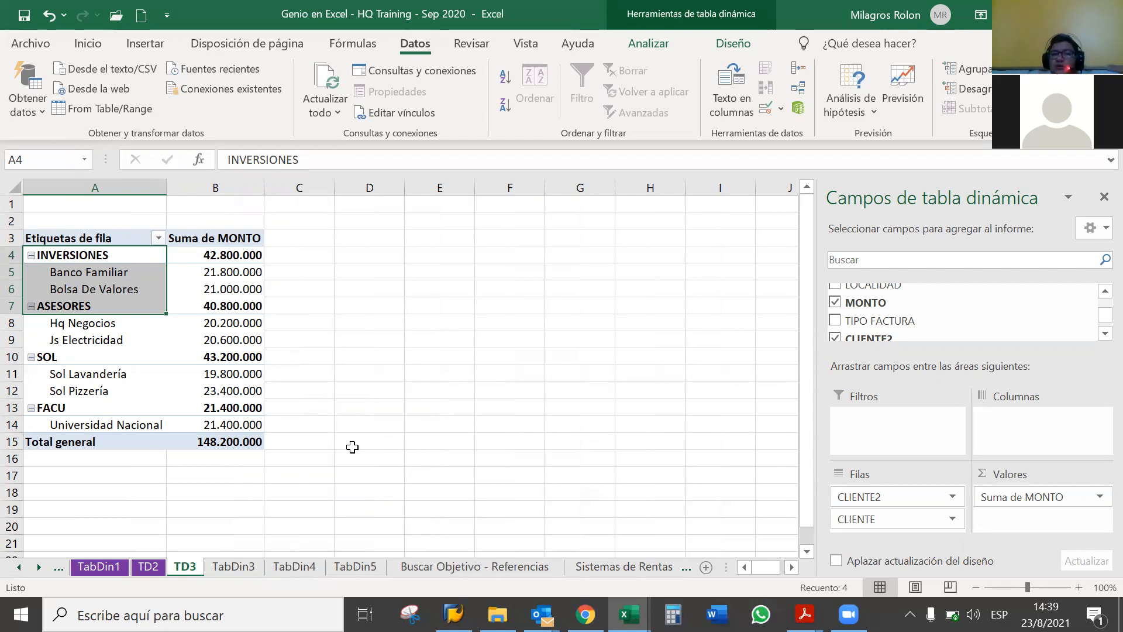
pyautogui.click(352, 446)
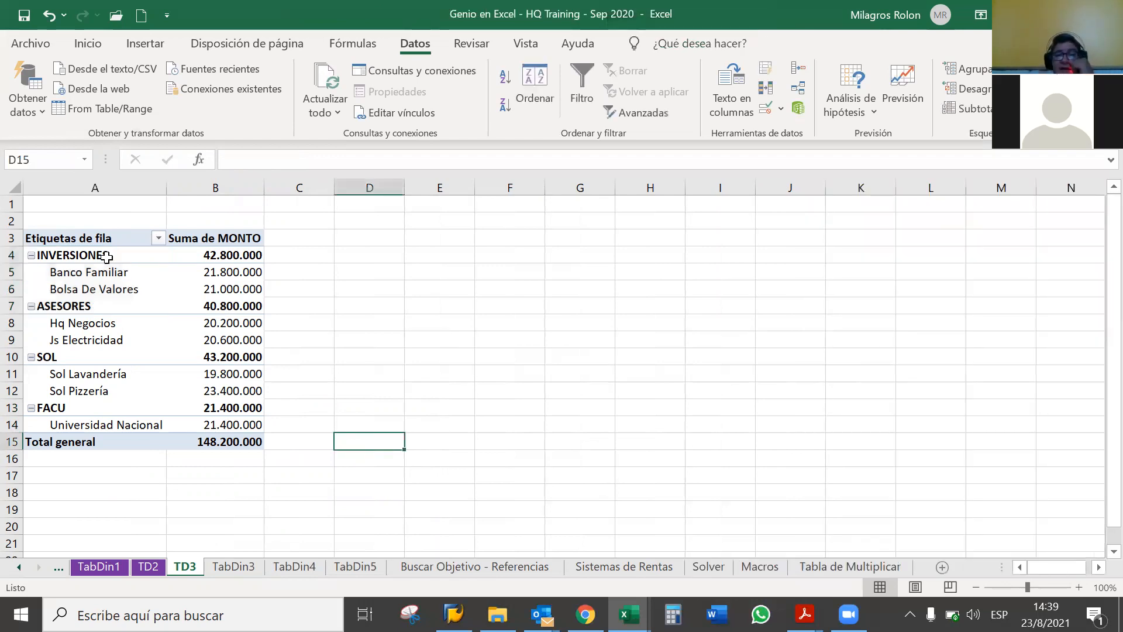
# - Collapse the entire CLIENTE2 field so only the group rows are listed
pyautogui.moveTo(105, 256); pyautogui.dragTo(106, 426)
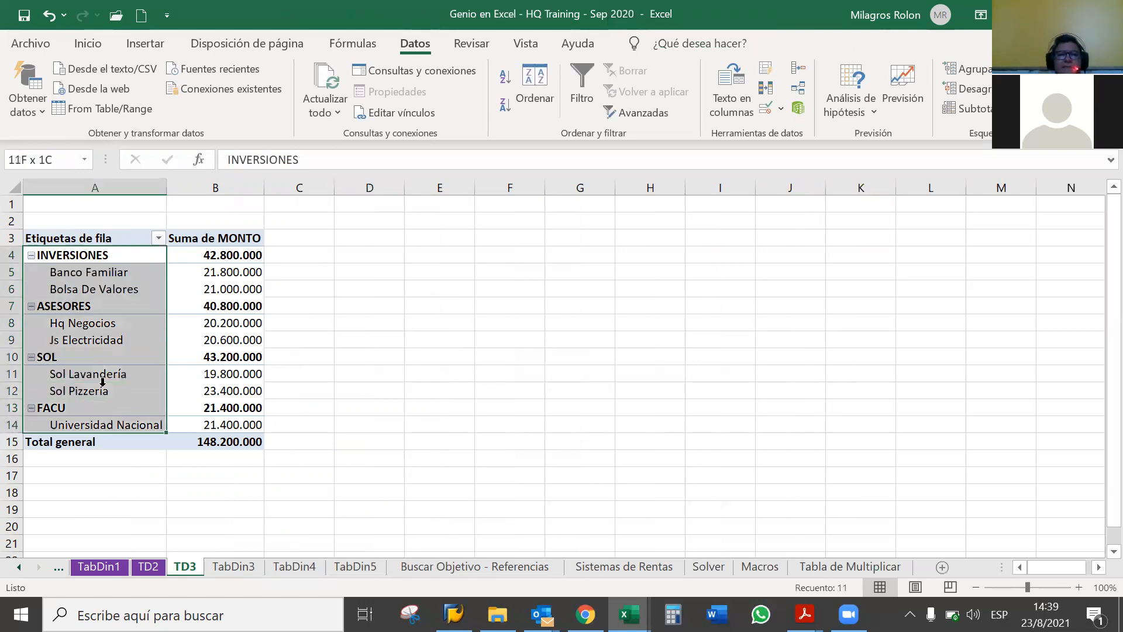
pyautogui.rightClick(103, 313)
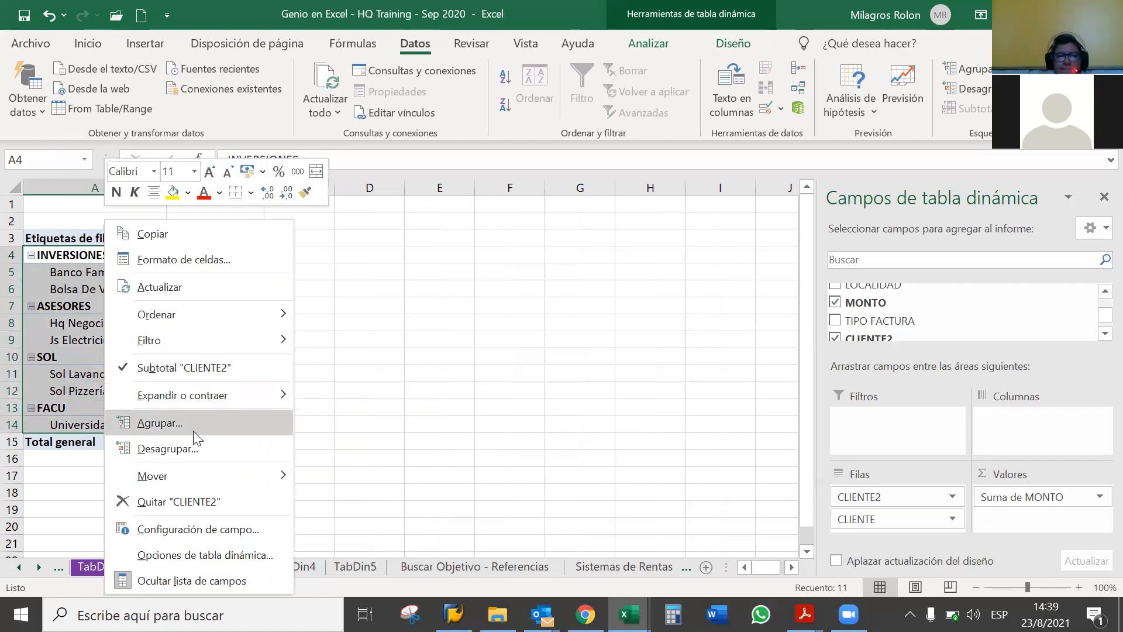
pyautogui.moveTo(277, 396)
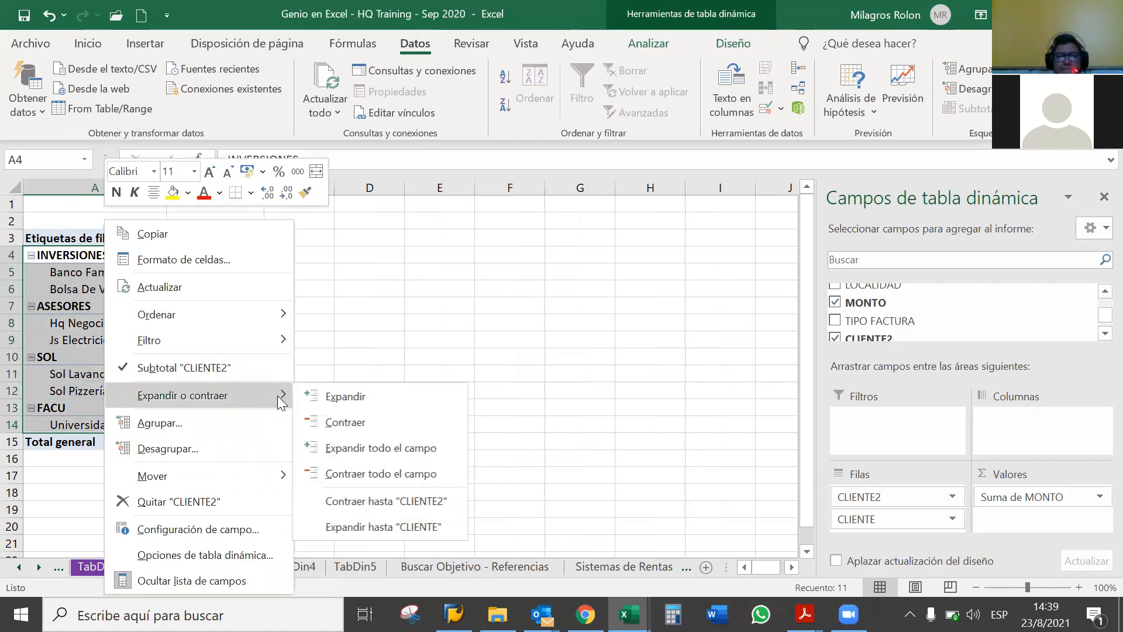
pyautogui.click(388, 472)
pyautogui.click(342, 344)
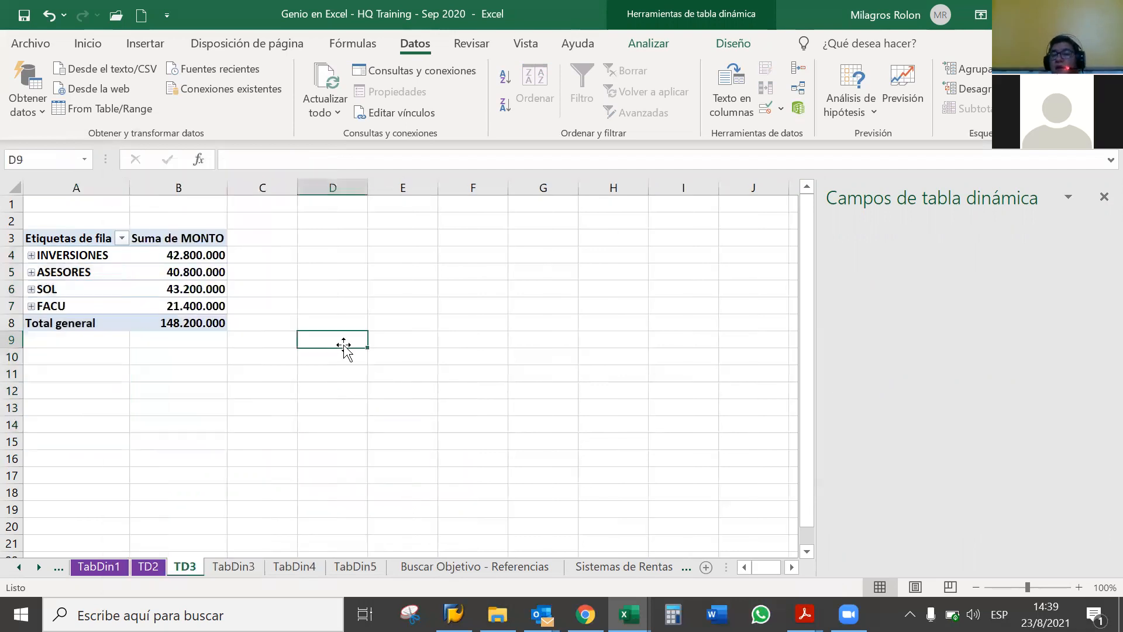
# - Insert a Líneas pivot chart of the grouped amounts and place it beside the pivot table
pyautogui.click(179, 276)
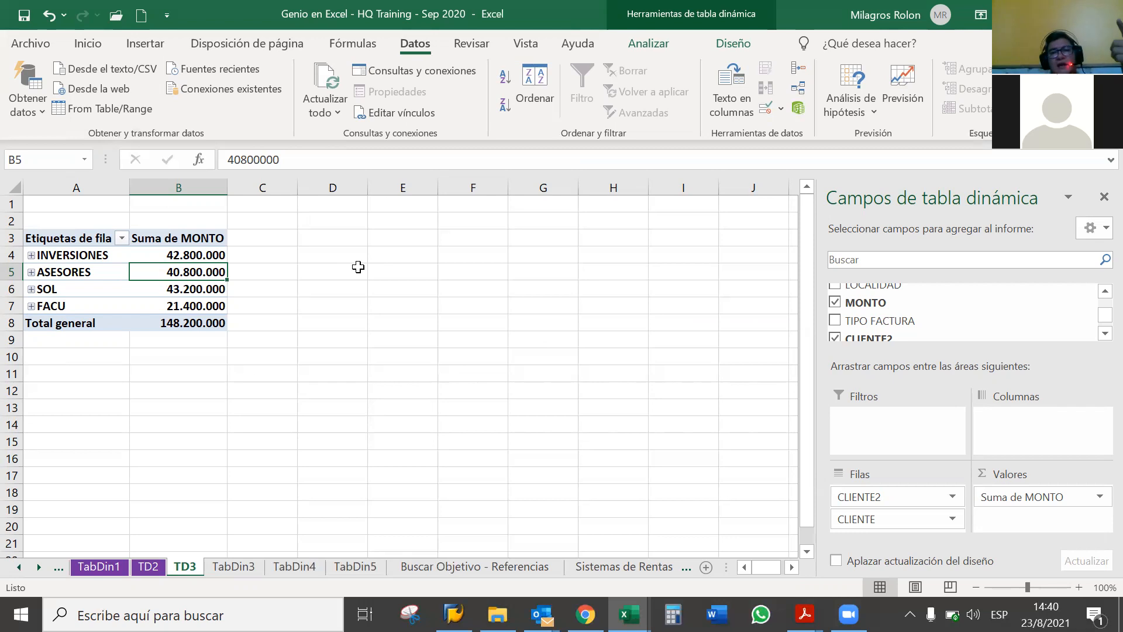
pyautogui.click(147, 44)
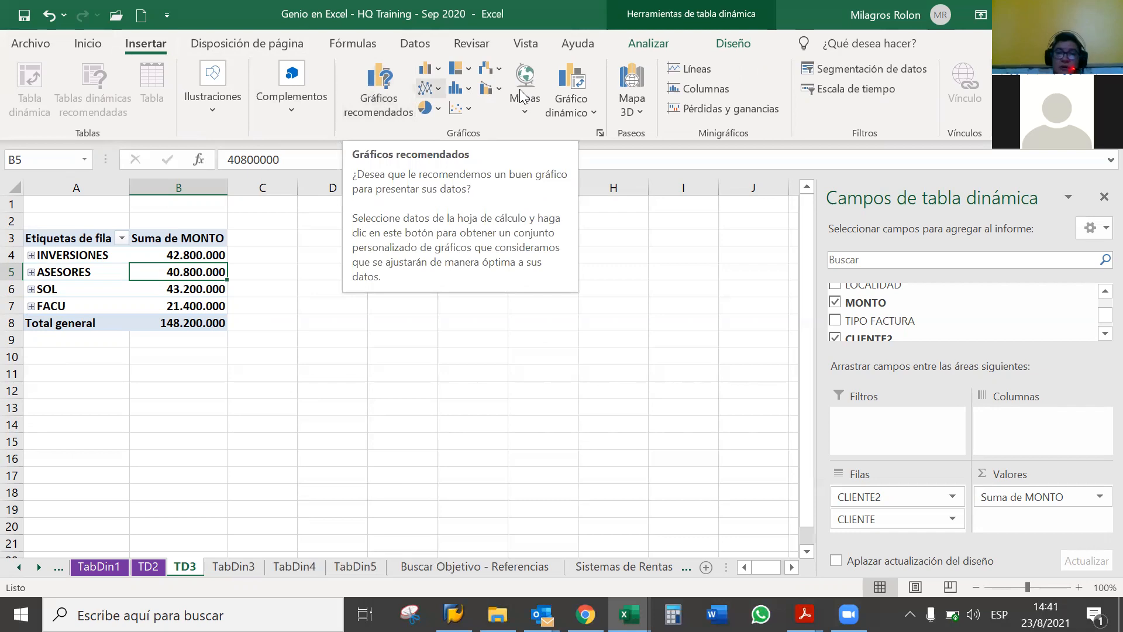
pyautogui.click(572, 82)
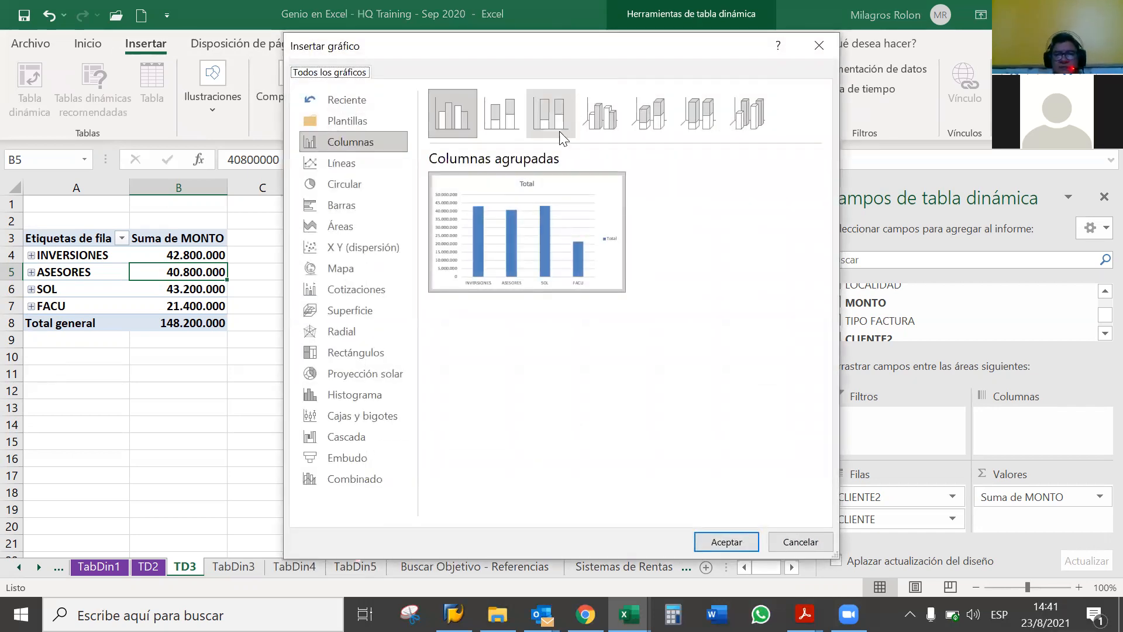
pyautogui.moveTo(533, 202)
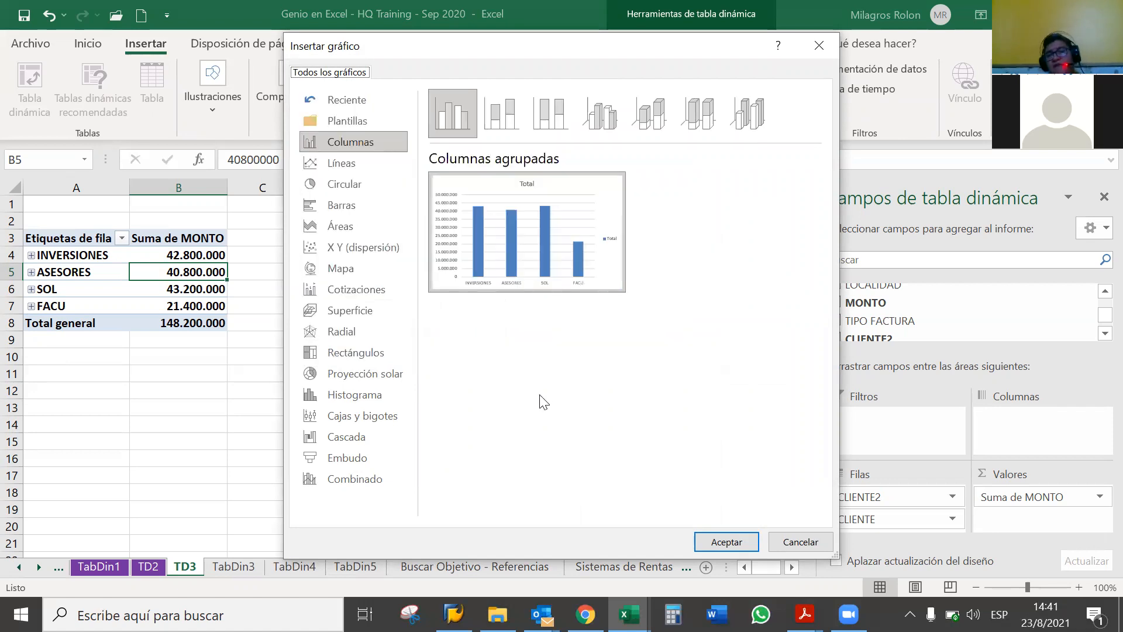
pyautogui.click(363, 159)
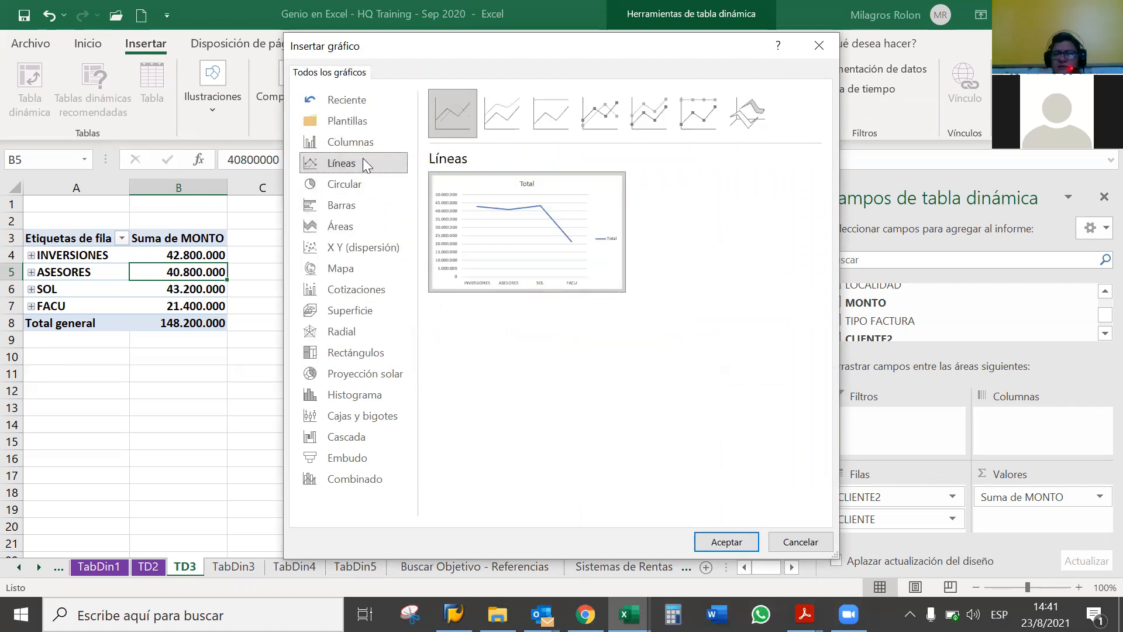
pyautogui.click(725, 541)
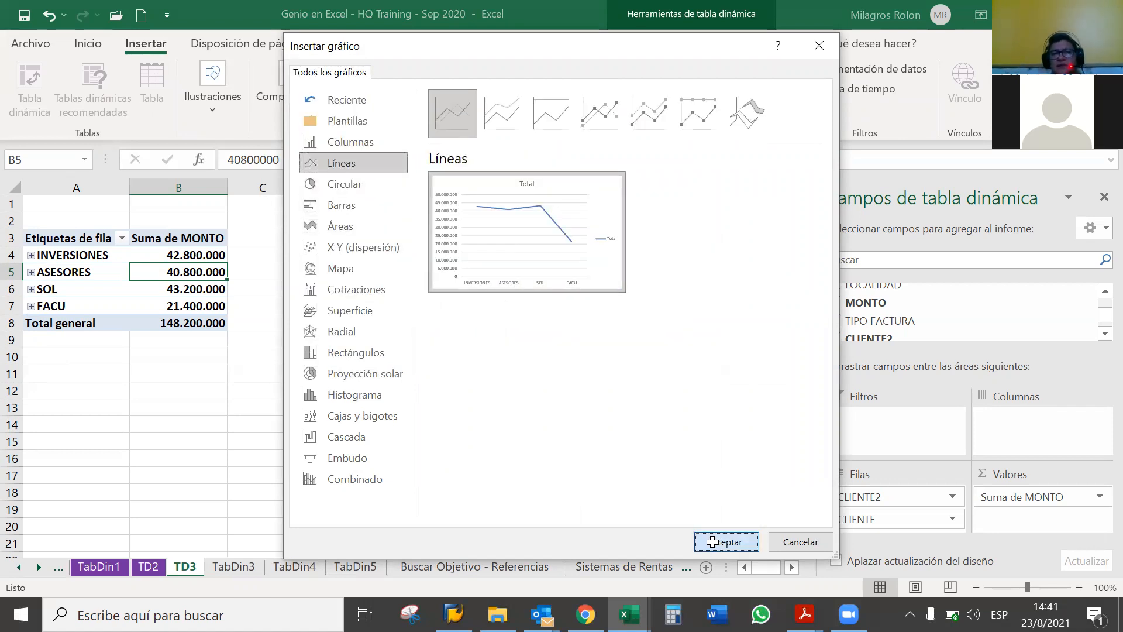
pyautogui.moveTo(529, 268)
pyautogui.mouseDown()
pyautogui.moveTo(604, 261)
pyautogui.moveTo(602, 251)
pyautogui.mouseUp()
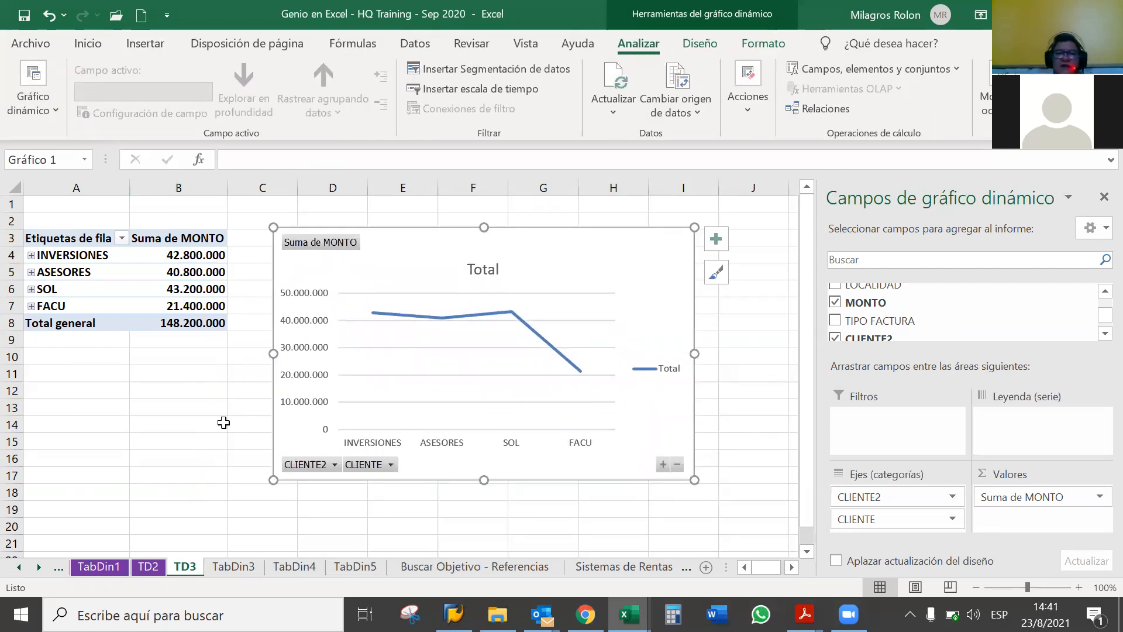
# - Add a linear trendline to the Total series in the line pivot chart
pyautogui.rightClick(430, 317)
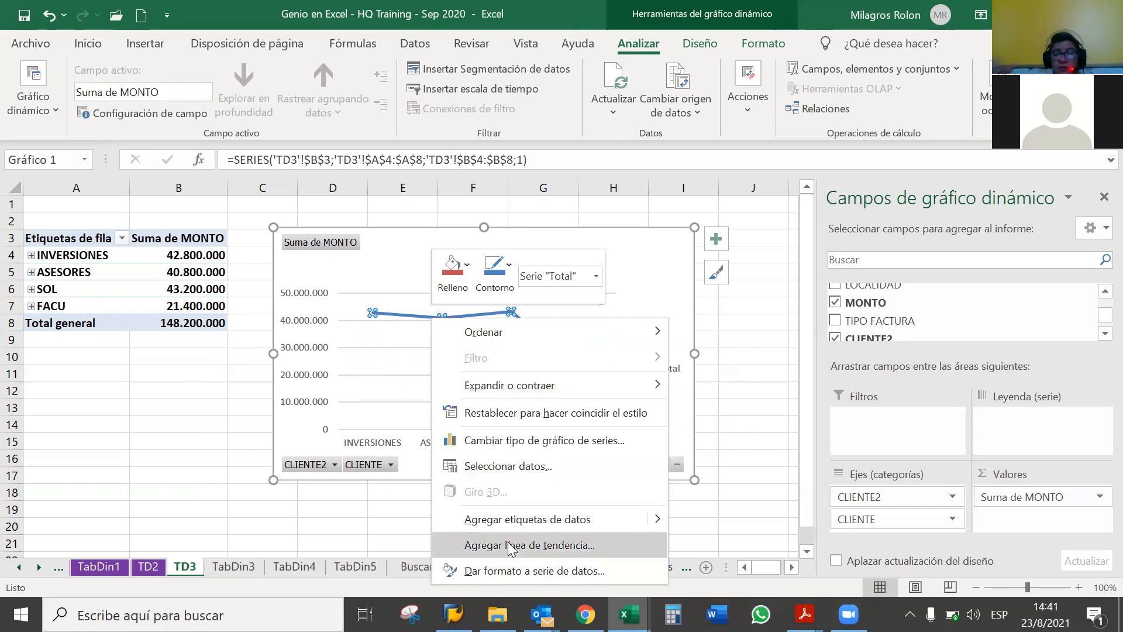
pyautogui.press('Escape')
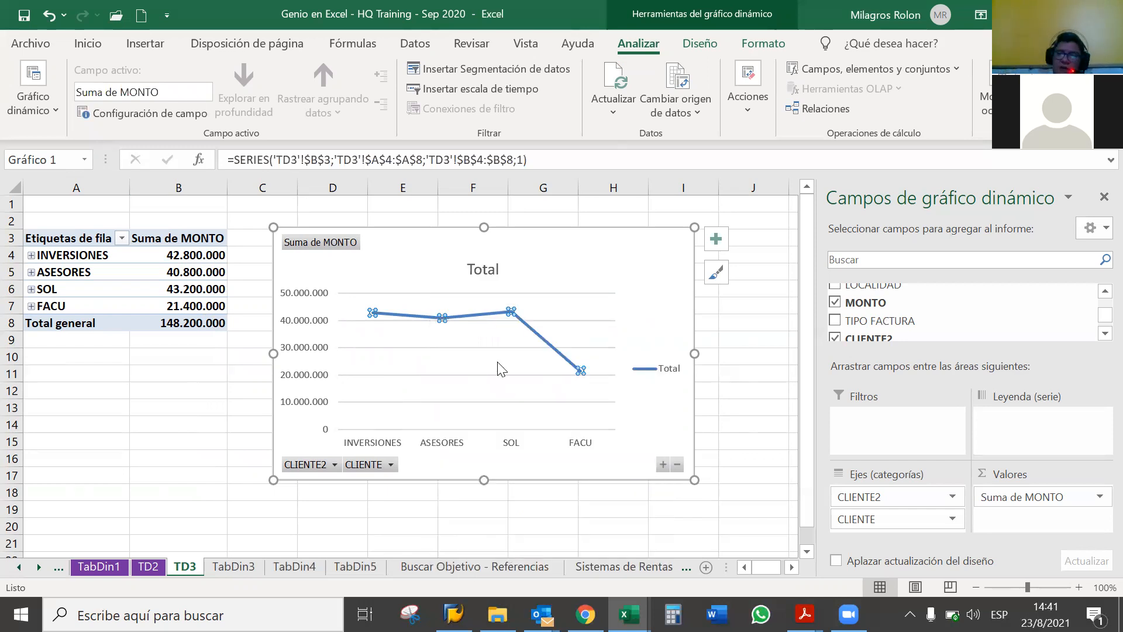
pyautogui.click(510, 350)
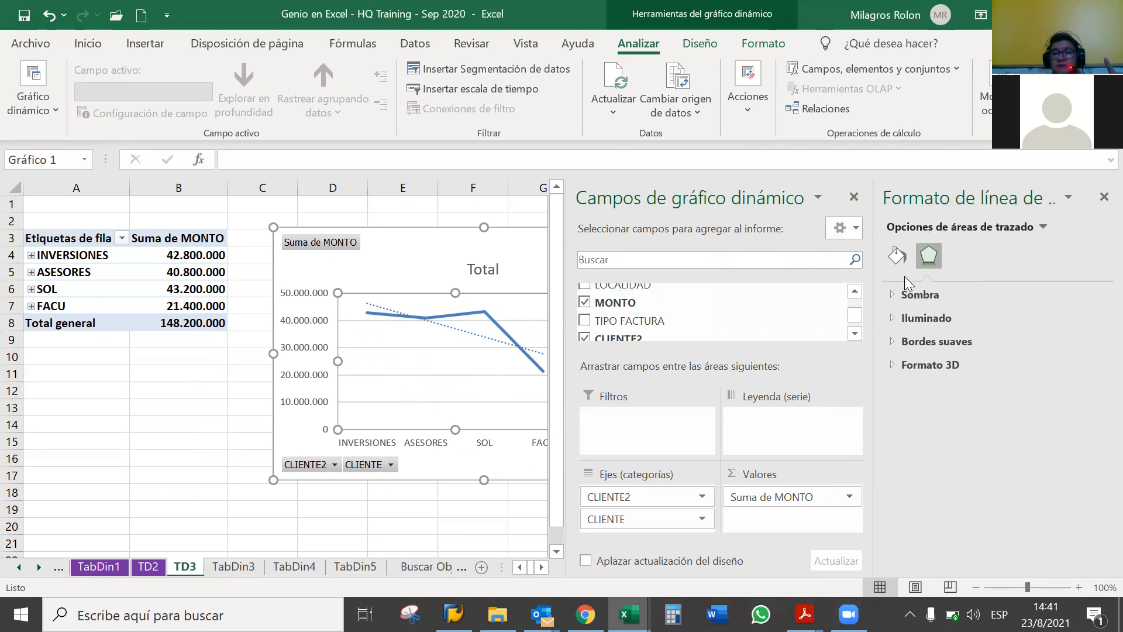
# - Examine the plot area's shadow, glow, soft edges and 3D format options
pyautogui.click(890, 298)
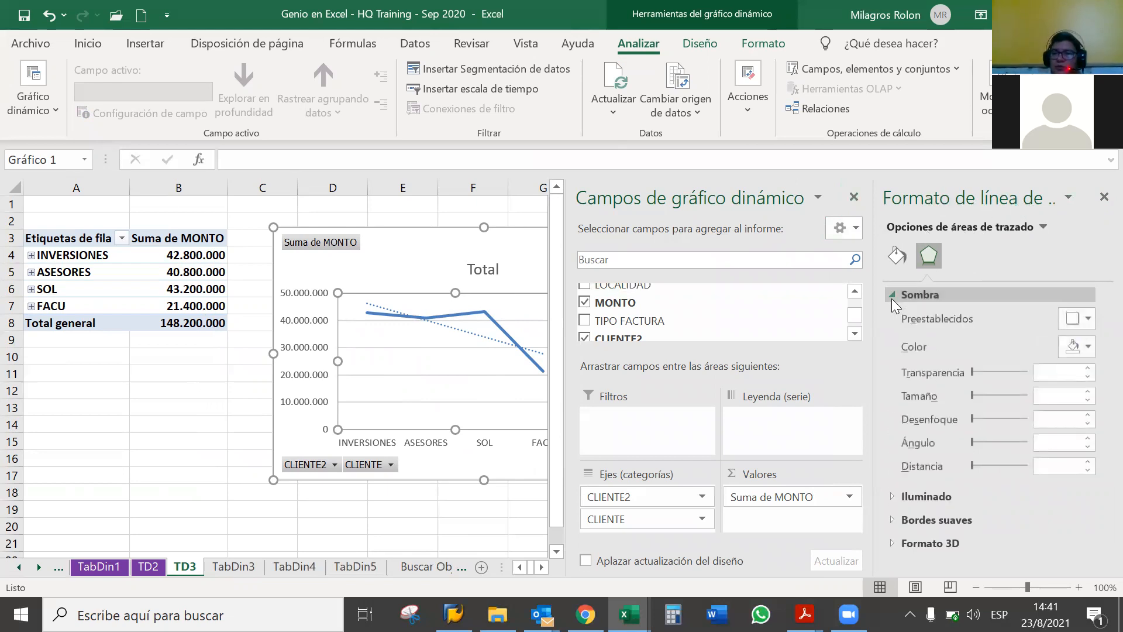
pyautogui.click(891, 298)
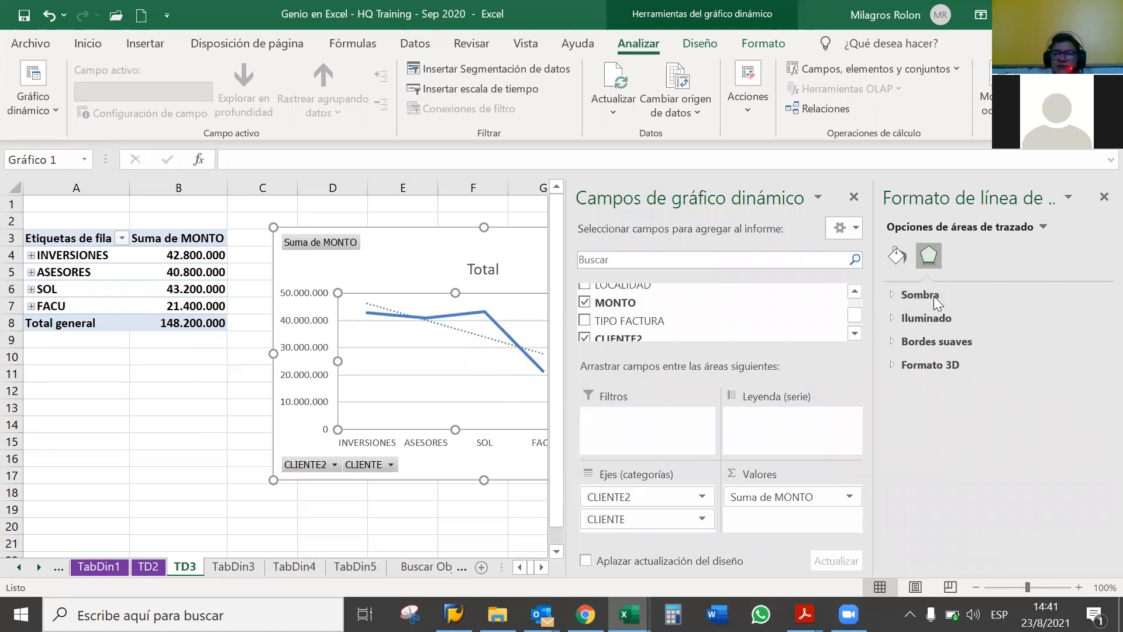
pyautogui.click(891, 318)
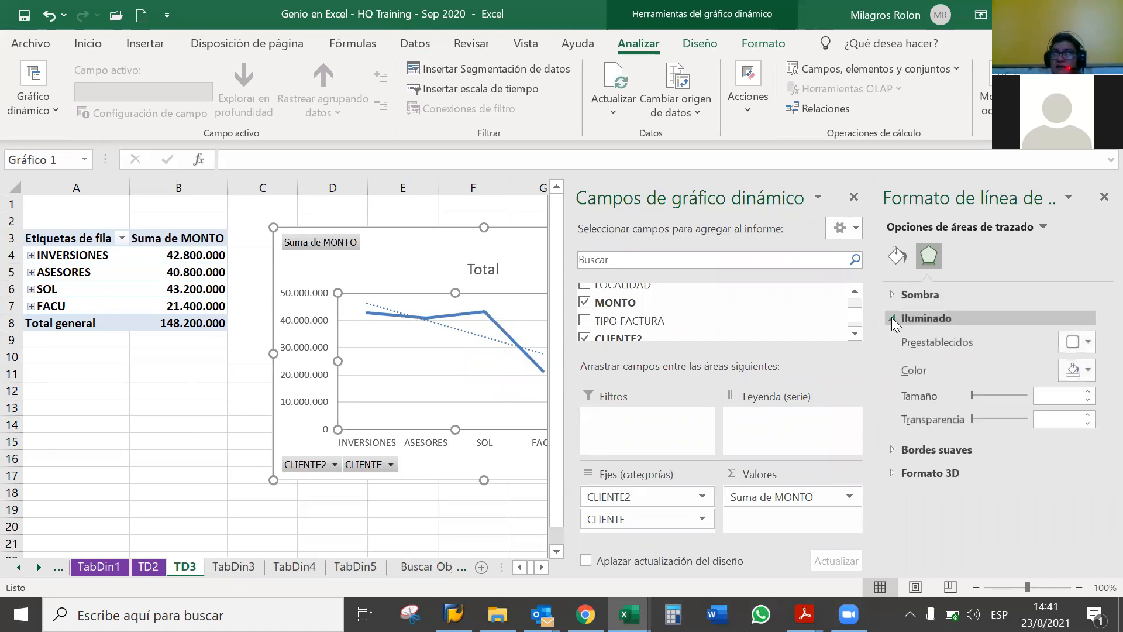
pyautogui.click(892, 317)
pyautogui.click(893, 343)
pyautogui.click(890, 342)
pyautogui.click(892, 365)
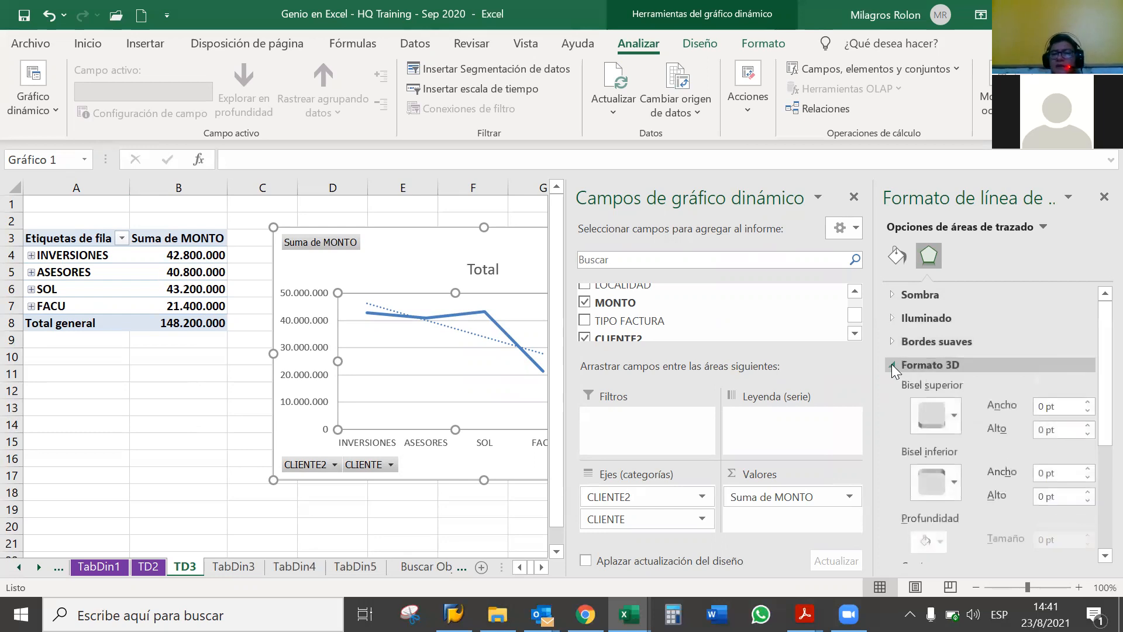
pyautogui.click(892, 364)
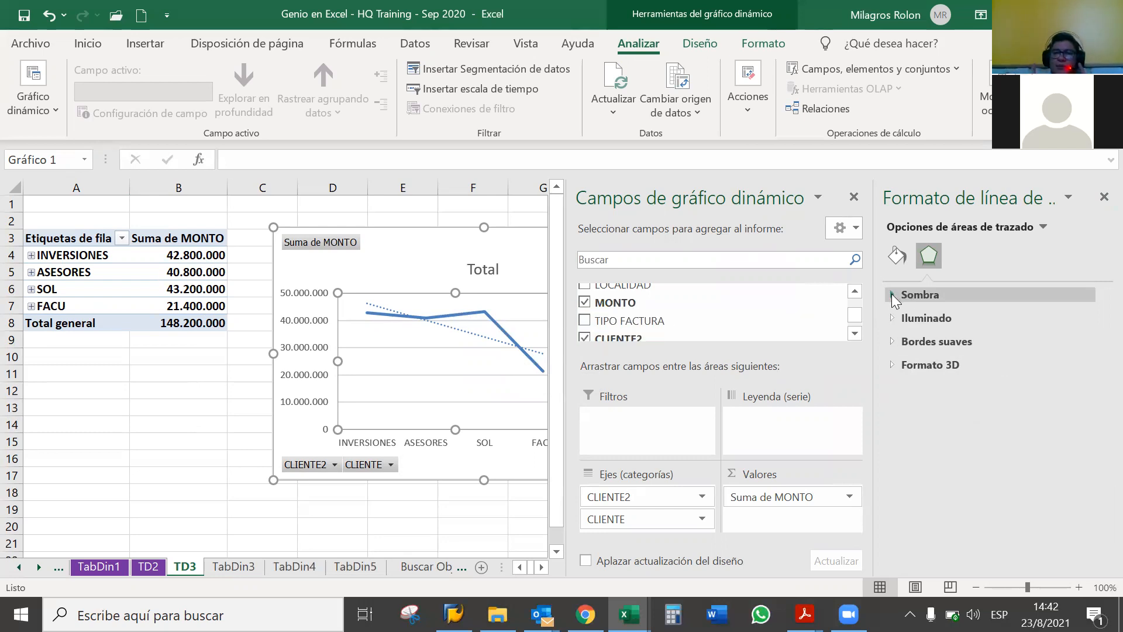
# - Bring up the formatting options for the Total series, and leave the chart without changing them
pyautogui.click(1042, 227)
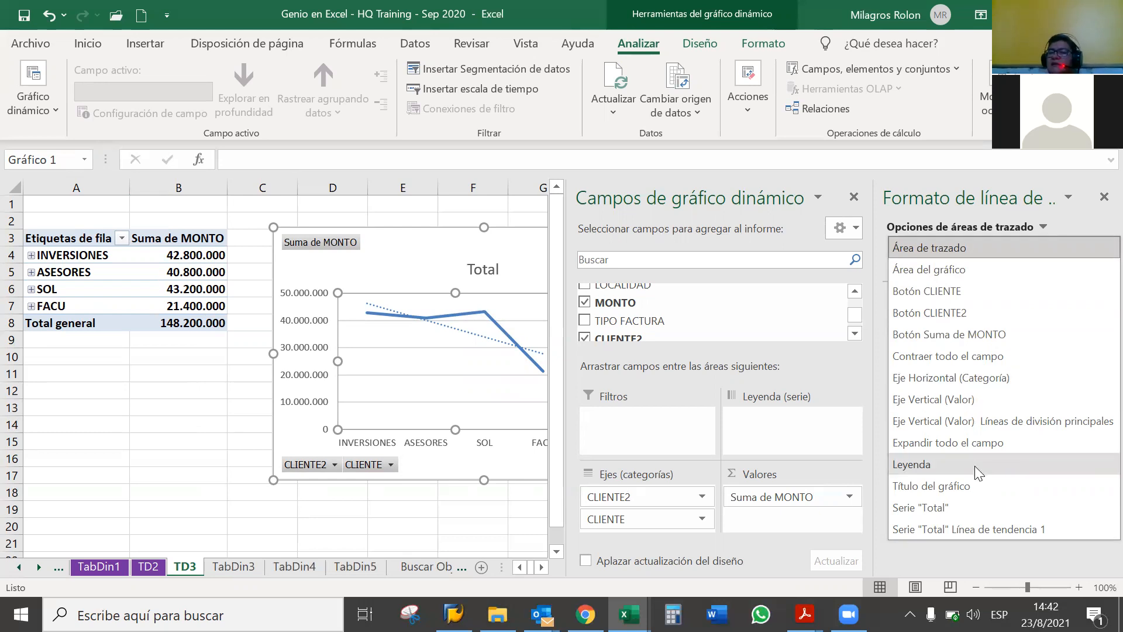
pyautogui.click(991, 508)
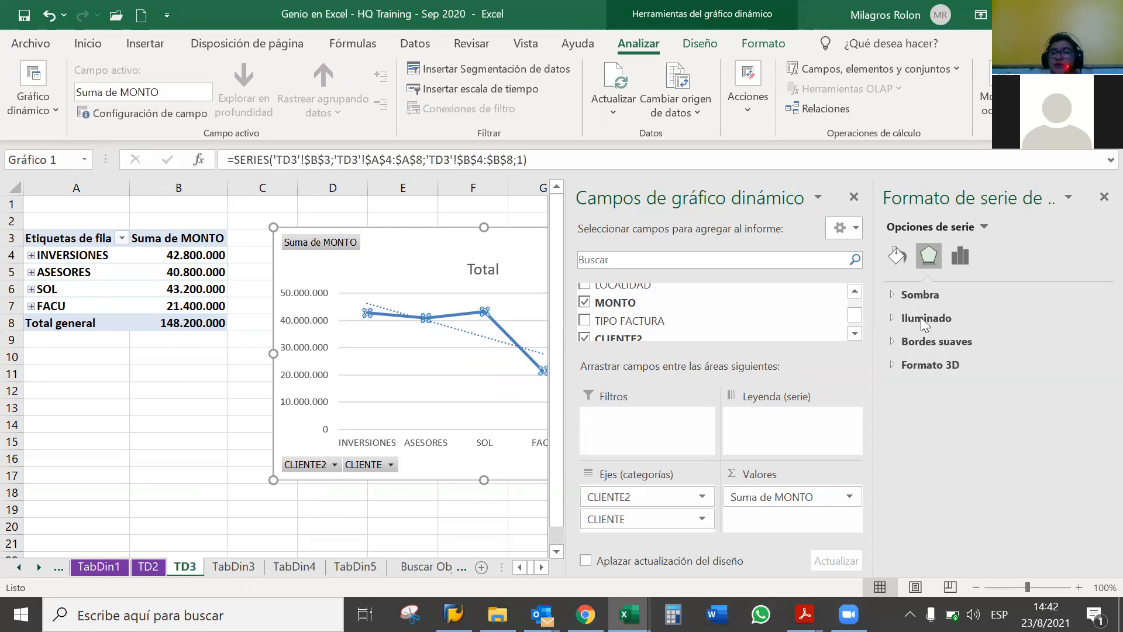
pyautogui.click(292, 507)
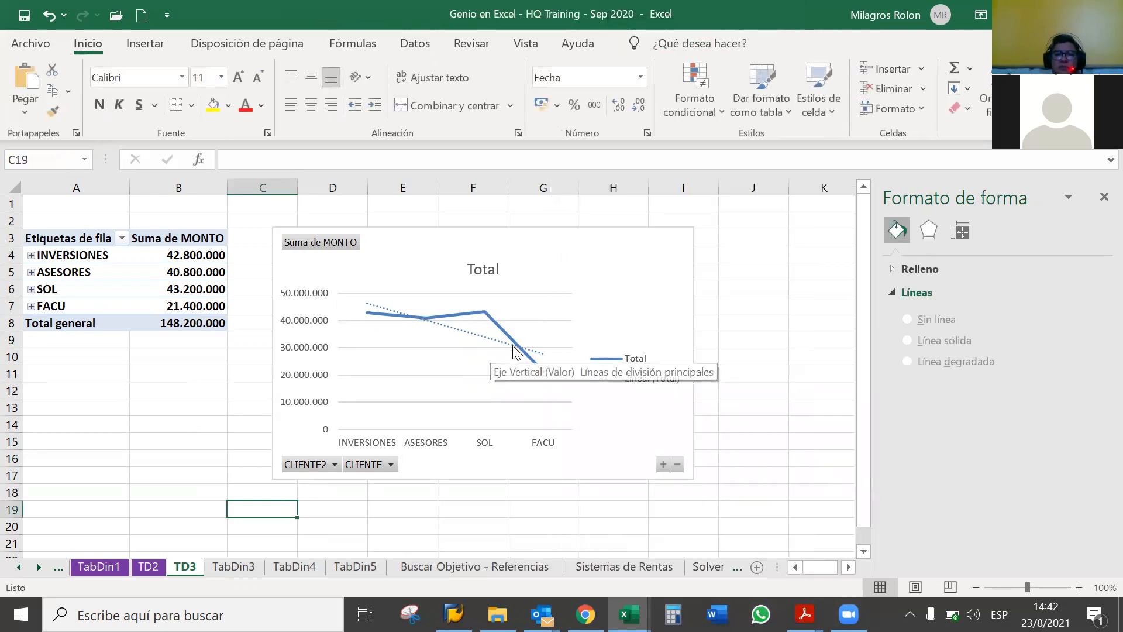
# - Change the chart's trendline type to Exponencial, comparing it with Lineal
pyautogui.click(534, 351)
pyautogui.doubleClick(539, 359)
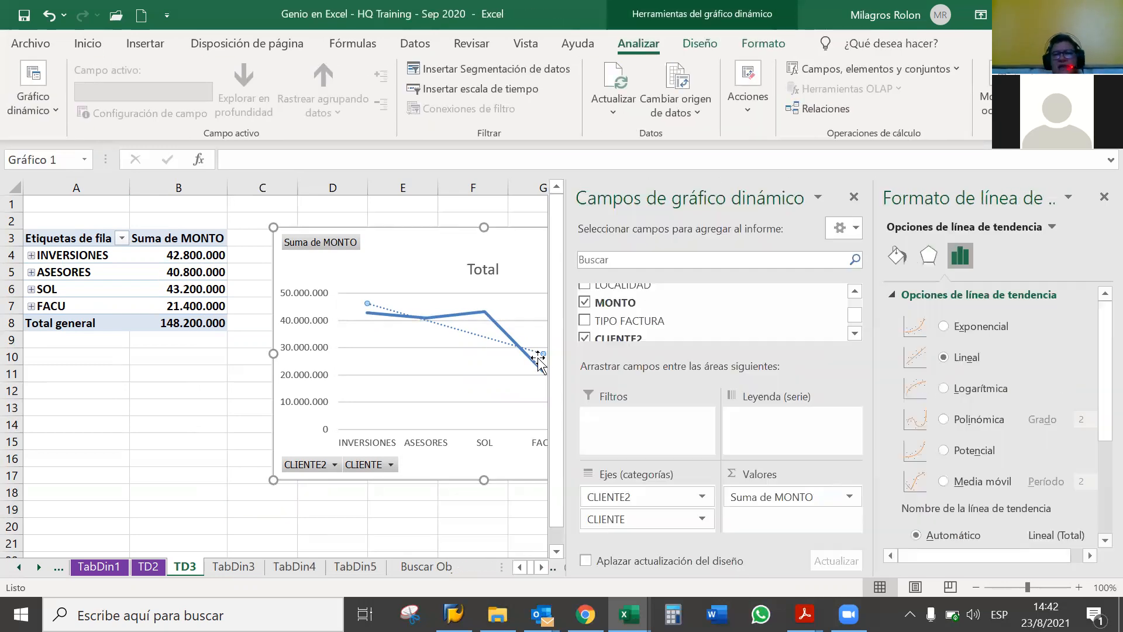
pyautogui.click(944, 326)
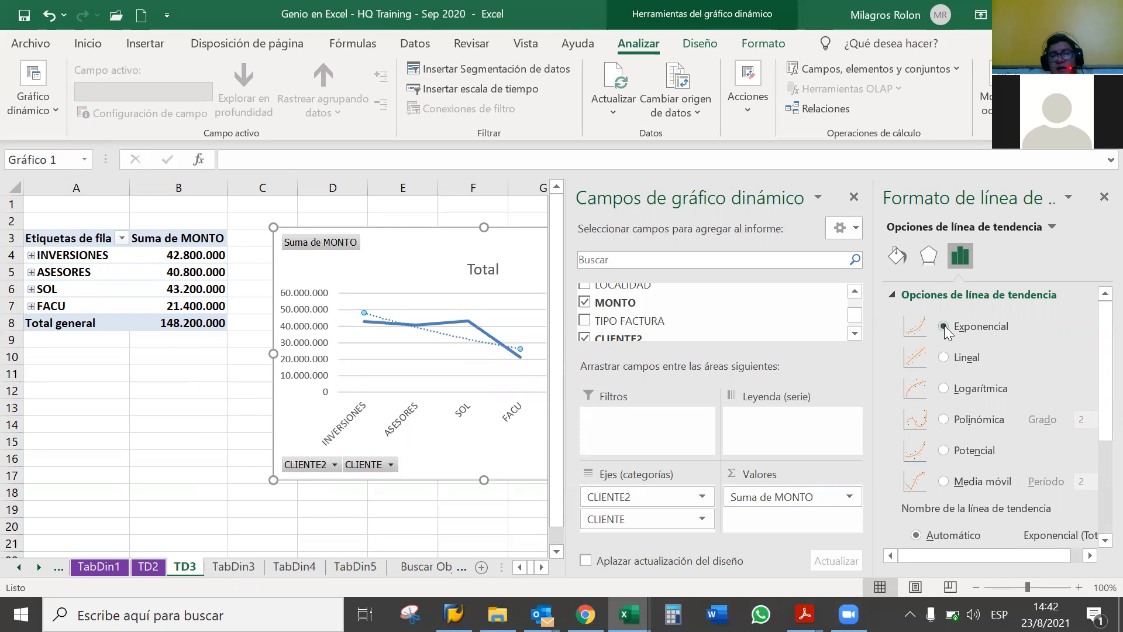
pyautogui.click(947, 356)
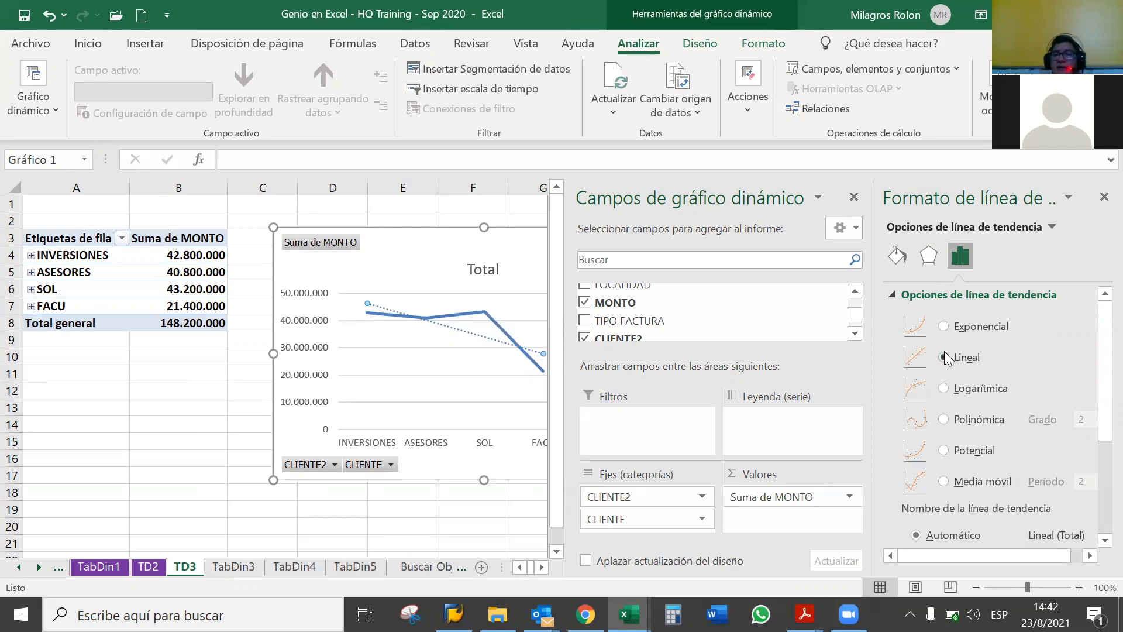
pyautogui.click(945, 327)
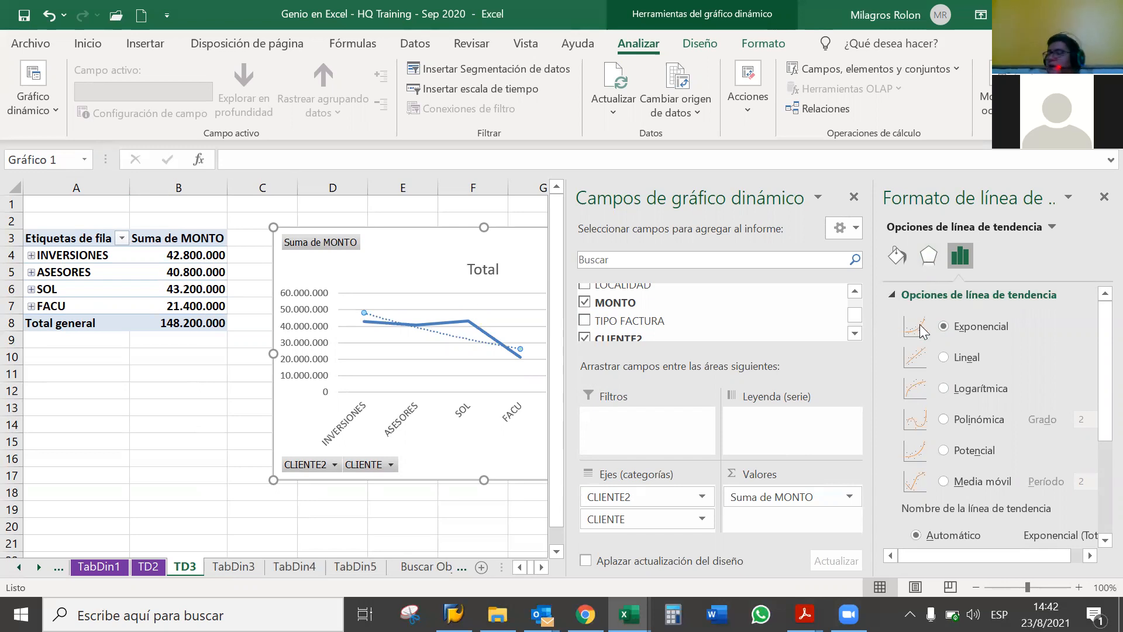
# - Try the Señalar intersección option on the trendline, switch it back off and close the trendline formatting
pyautogui.moveTo(1096, 344); pyautogui.dragTo(1097, 460)
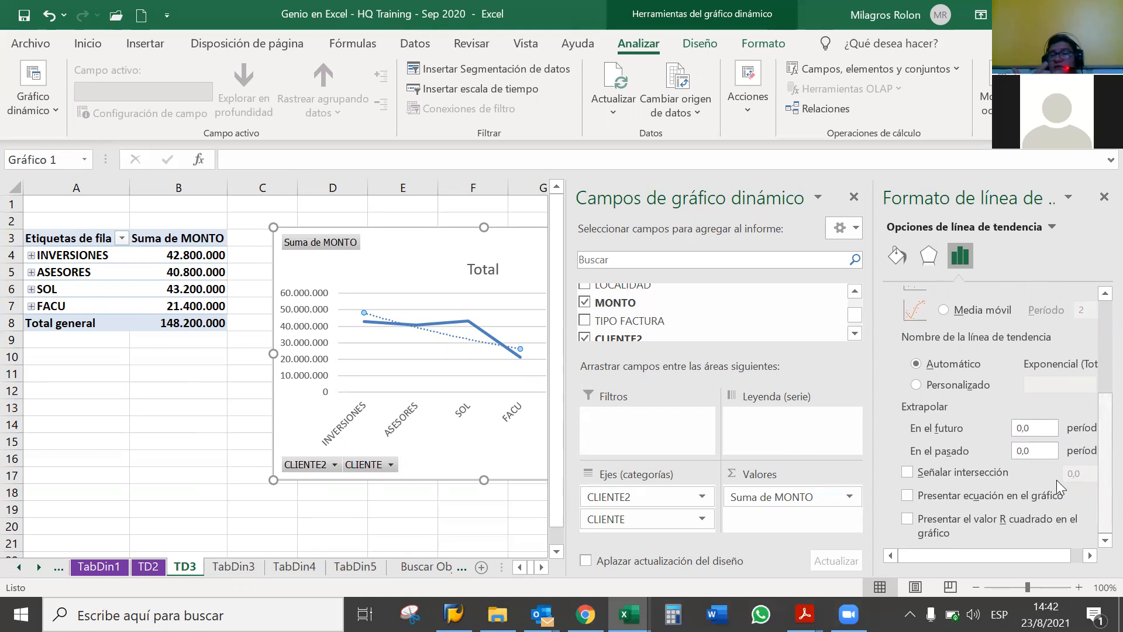
pyautogui.click(940, 473)
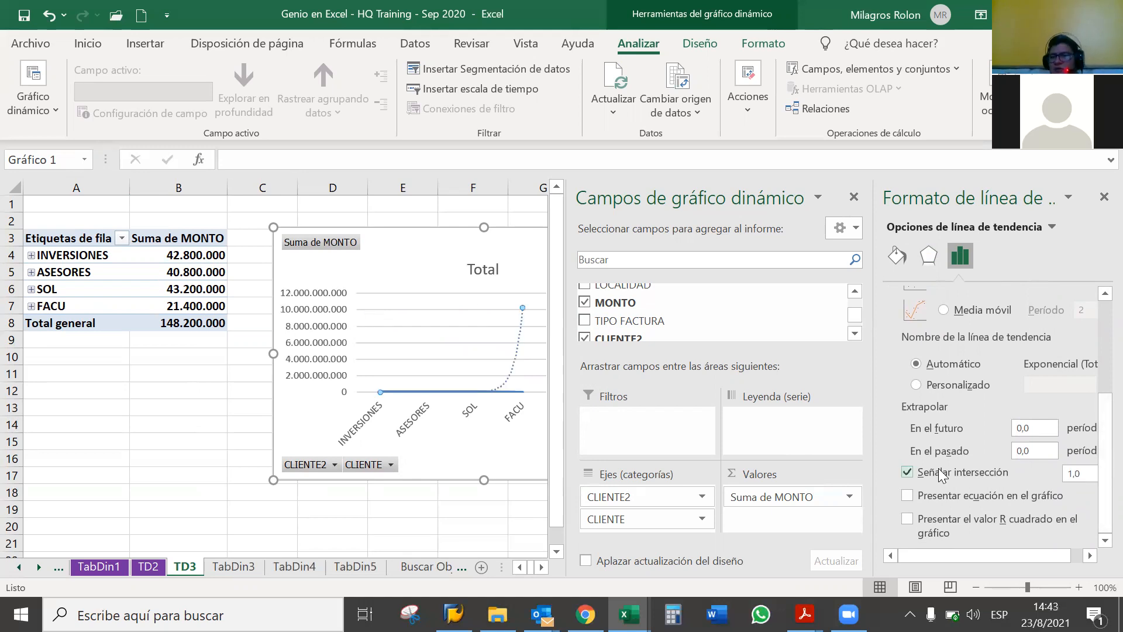
pyautogui.click(907, 472)
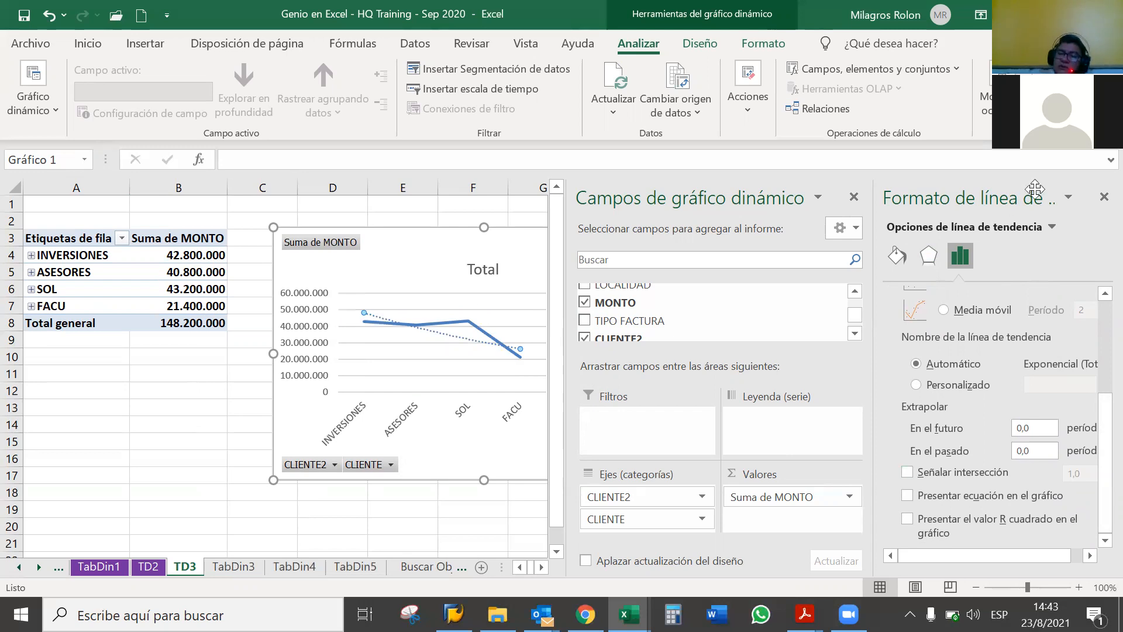
pyautogui.click(1103, 198)
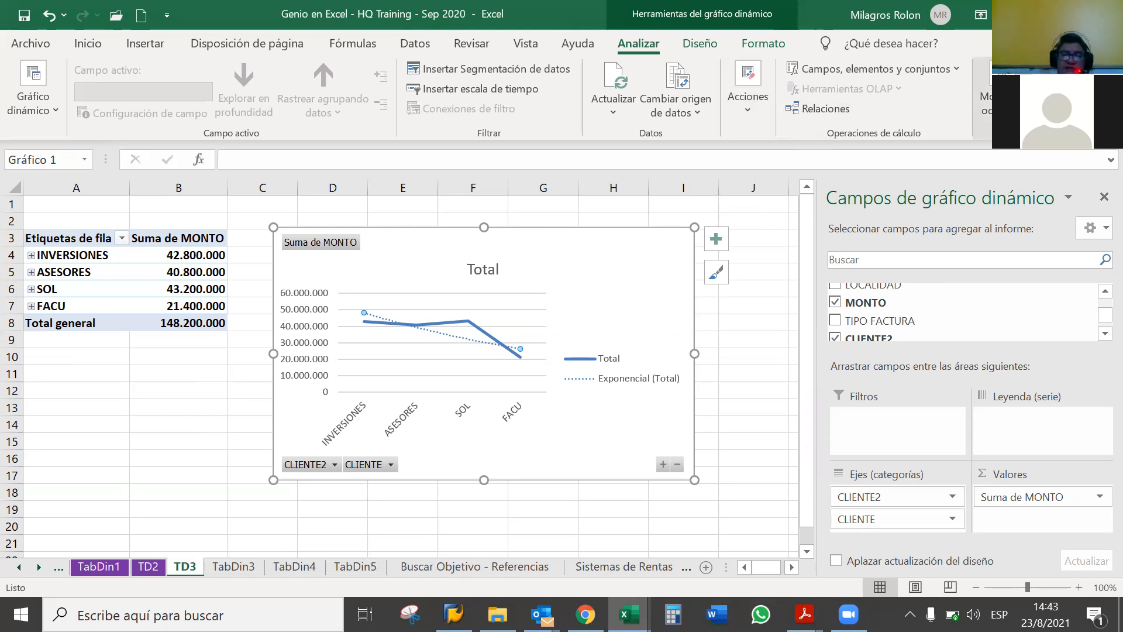
# - Colour the TabDin3 and TD3 sheet tabs with the standard purple
pyautogui.click(232, 566)
pyautogui.rightClick(246, 553)
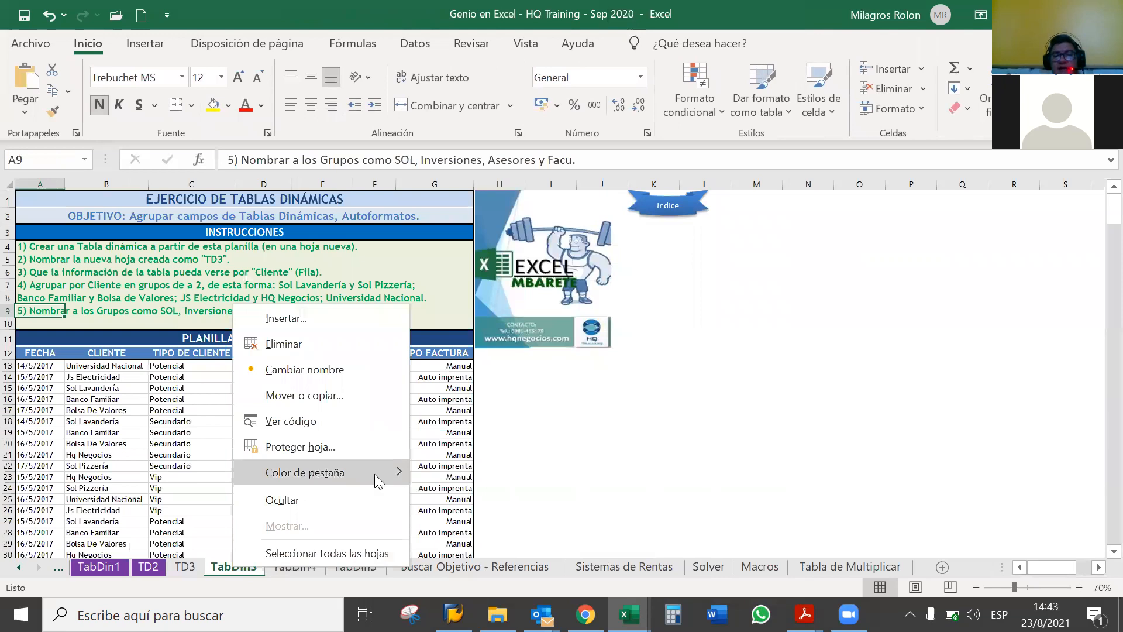
pyautogui.moveTo(374, 474)
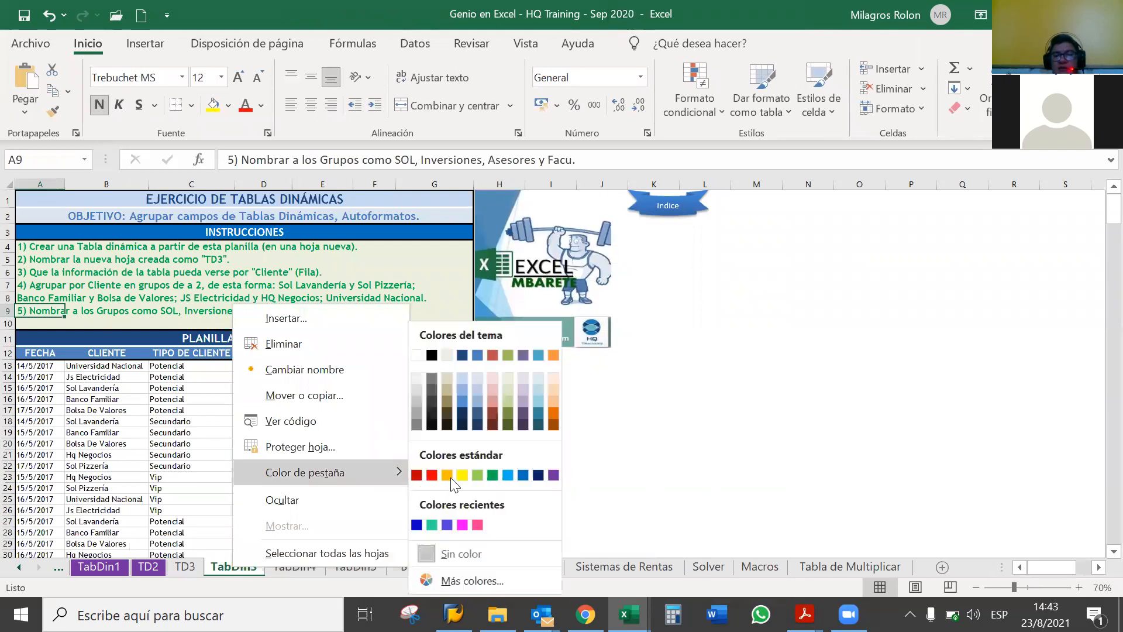
pyautogui.click(555, 477)
pyautogui.click(190, 567)
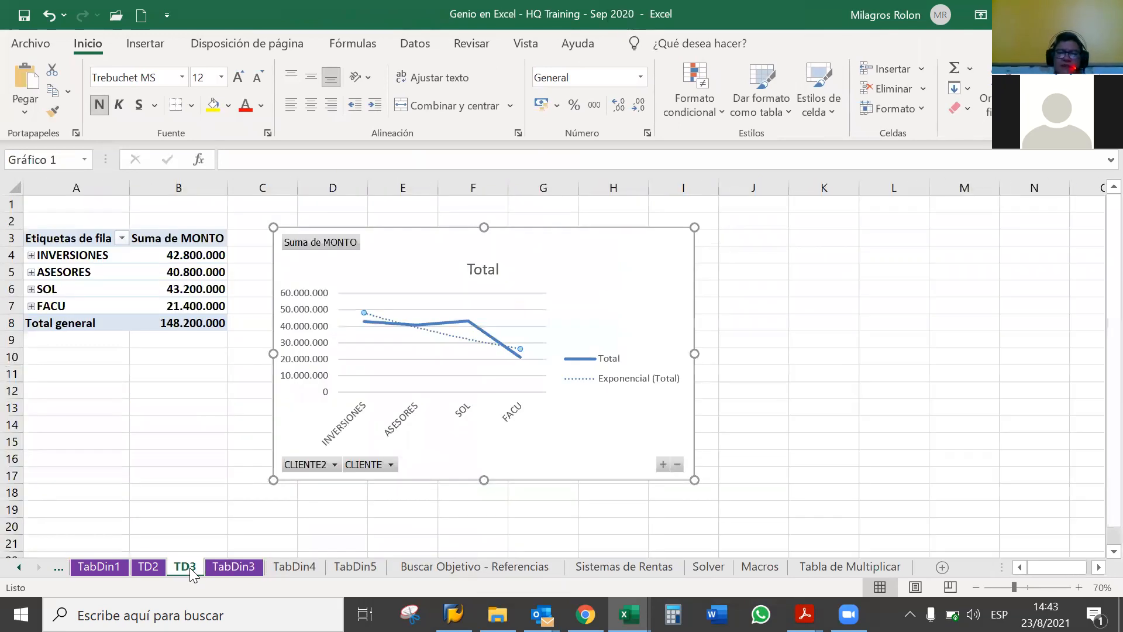
pyautogui.rightClick(190, 568)
pyautogui.moveTo(320, 469)
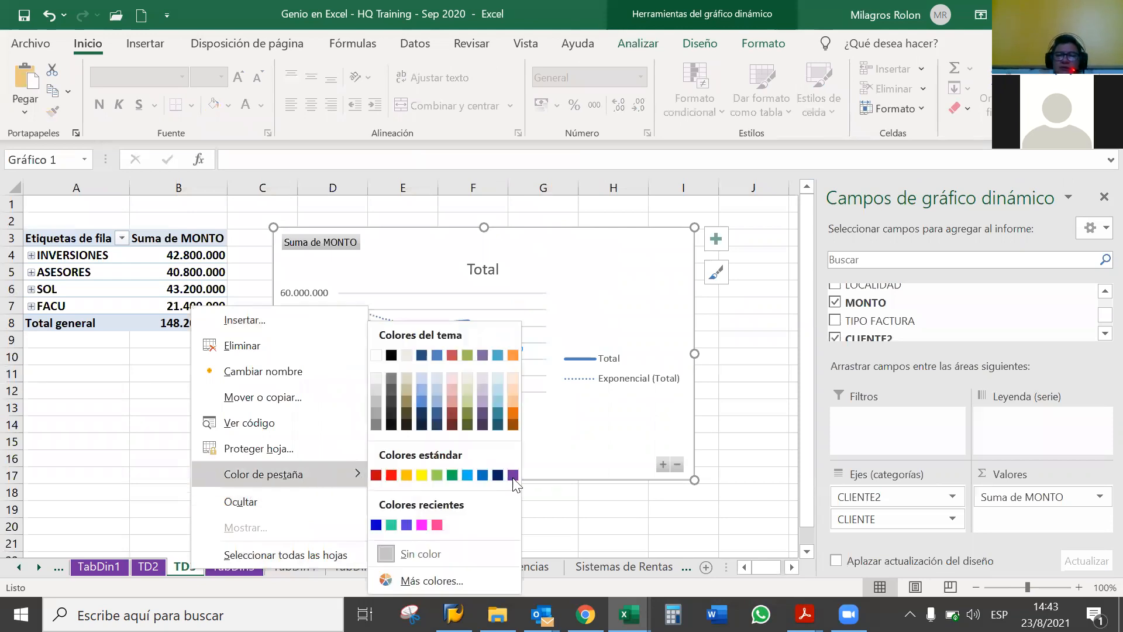
pyautogui.click(515, 479)
# - Go to the TabDin4 sheet, set its zoom to 70% and delete the Excel Mbarete picture beside the instructions
pyautogui.click(305, 566)
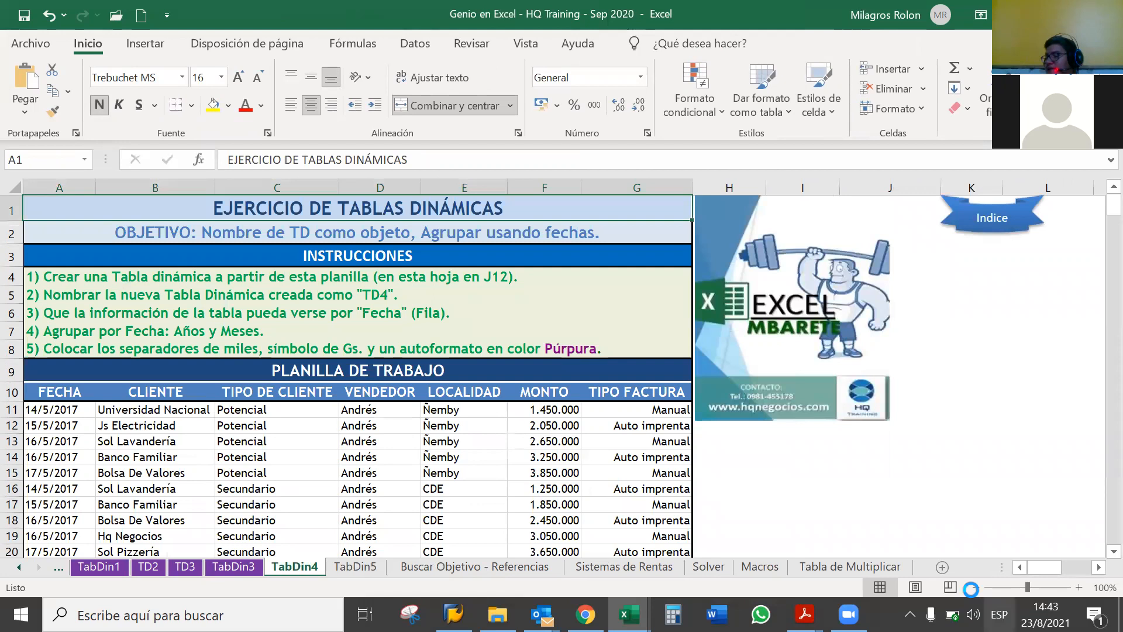
pyautogui.click(973, 588)
pyautogui.click(974, 588)
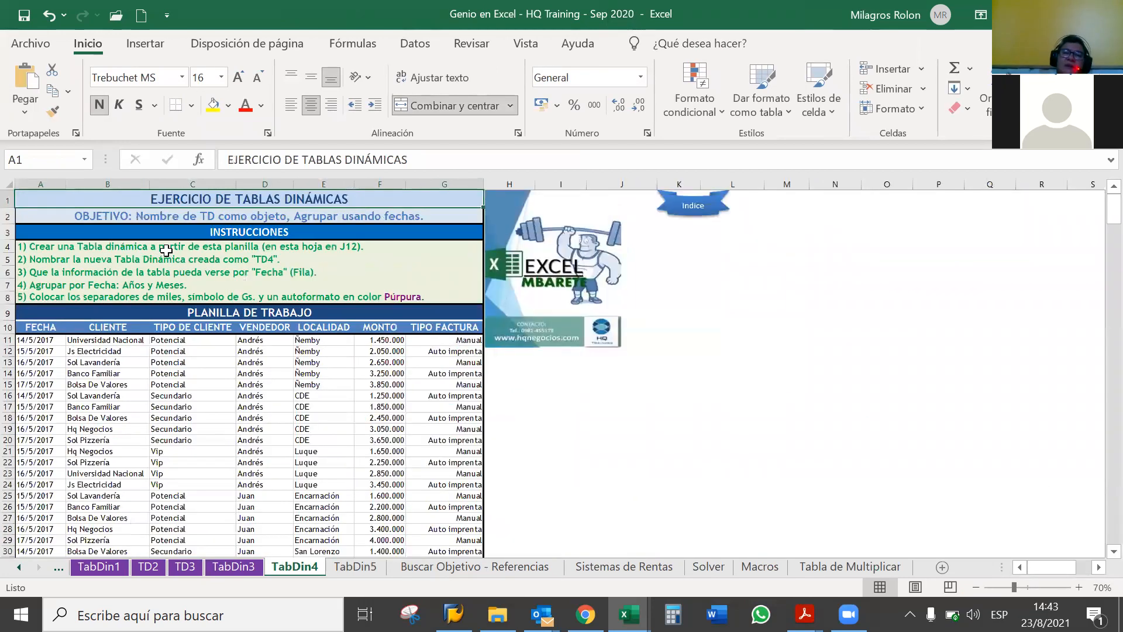
pyautogui.click(570, 270)
pyautogui.press('Delete')
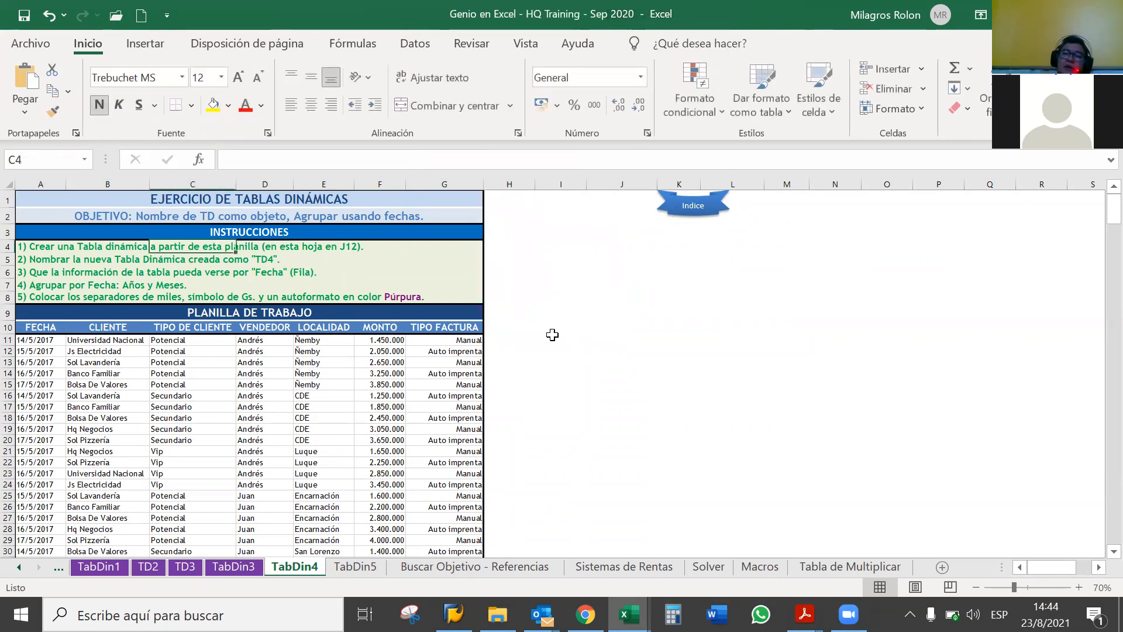
# - Create a pivot table from range A10:G67 of TabDin4, placed on the same sheet at I11
pyautogui.click(555, 340)
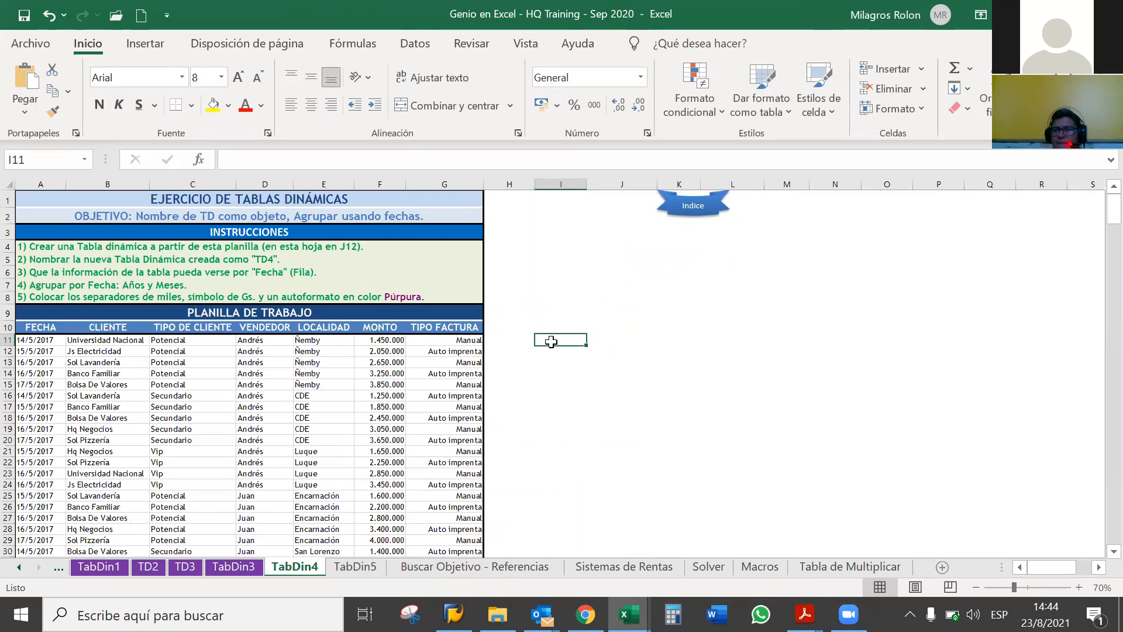
pyautogui.click(694, 74)
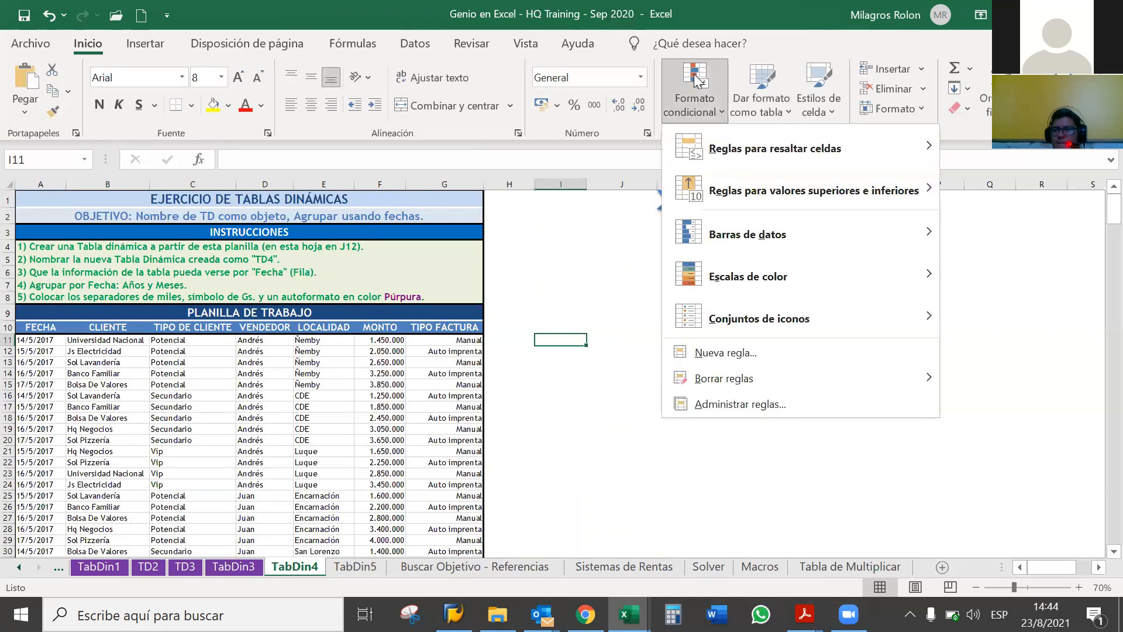
pyautogui.click(161, 40)
pyautogui.click(161, 45)
pyautogui.click(36, 84)
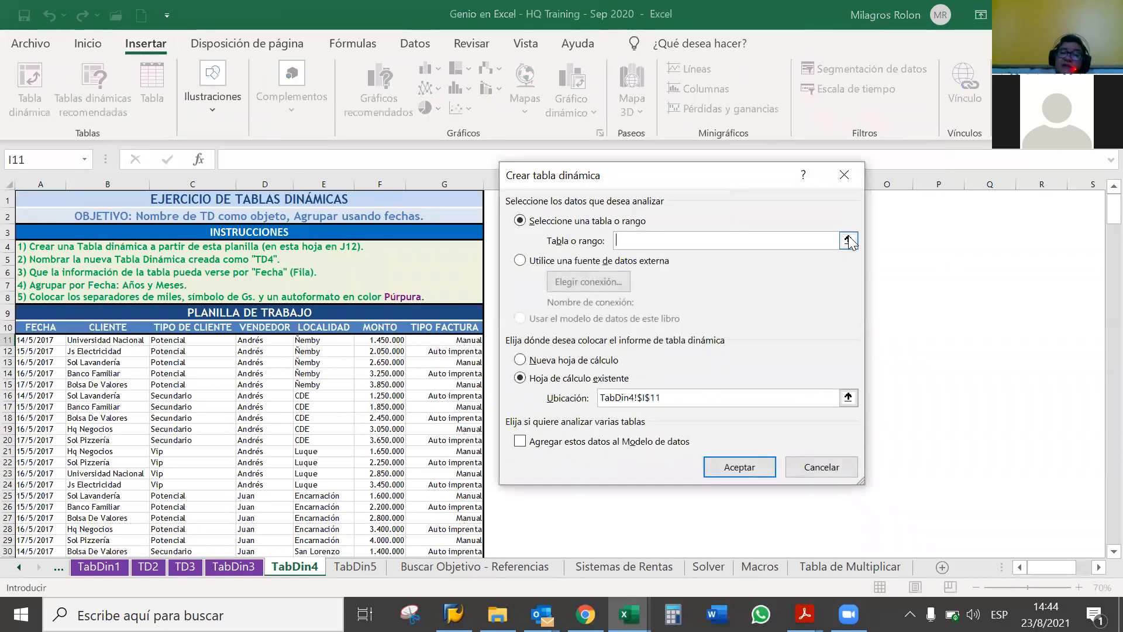
pyautogui.click(847, 240)
pyautogui.moveTo(35, 327); pyautogui.dragTo(722, 471)
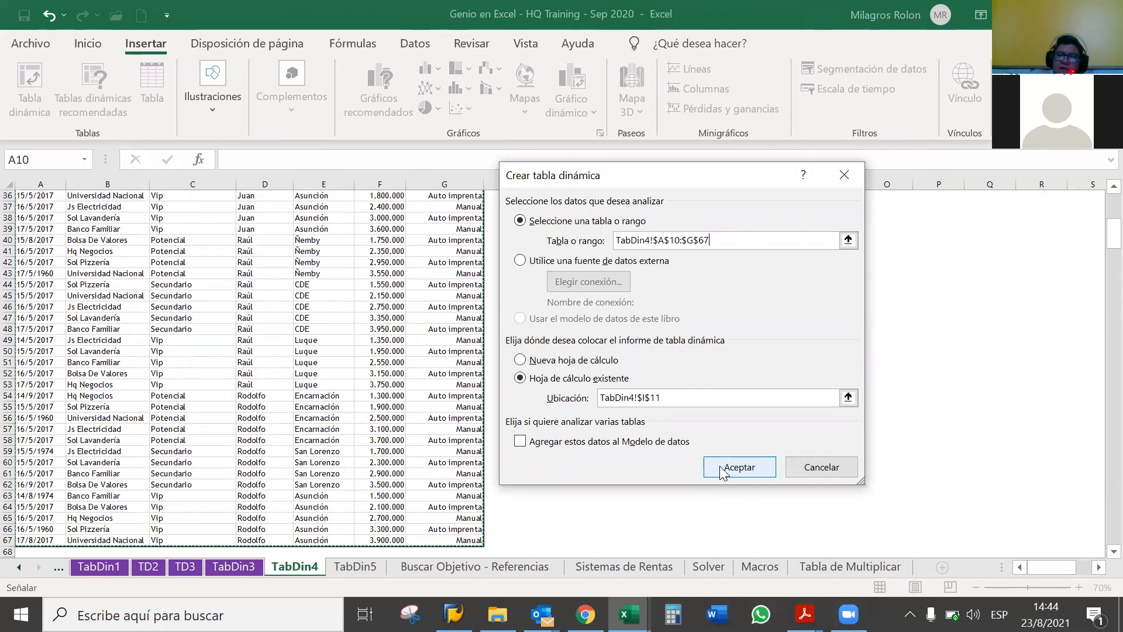
pyautogui.click(719, 465)
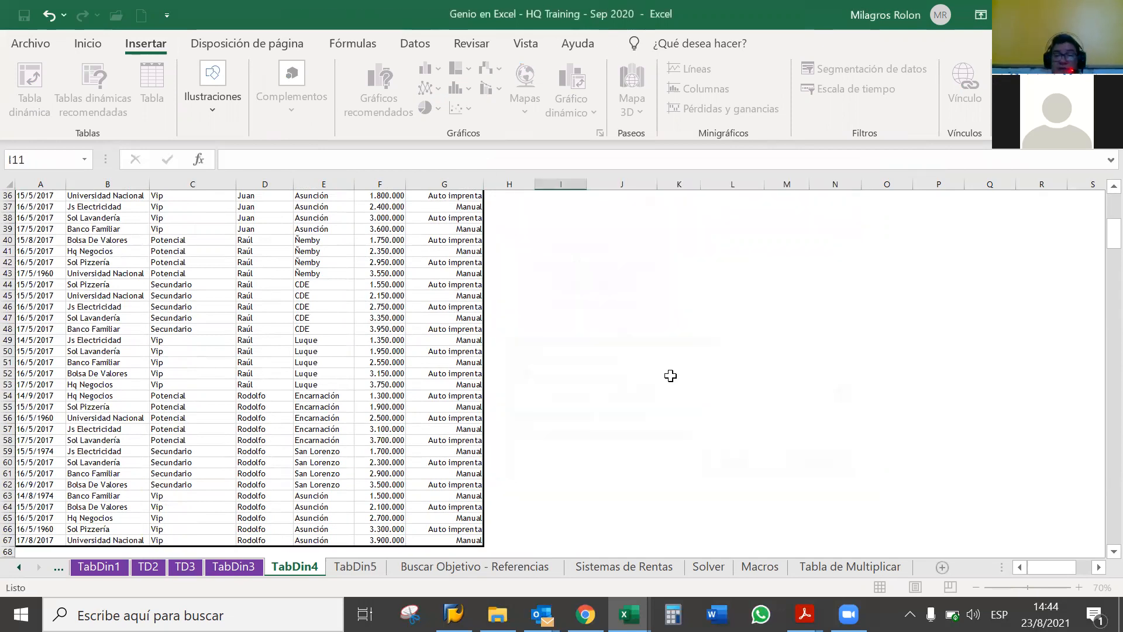
# - Name the new pivot table on TabDin4 TD4 in its pivot table options
pyautogui.moveTo(803, 232); pyautogui.dragTo(801, 210)
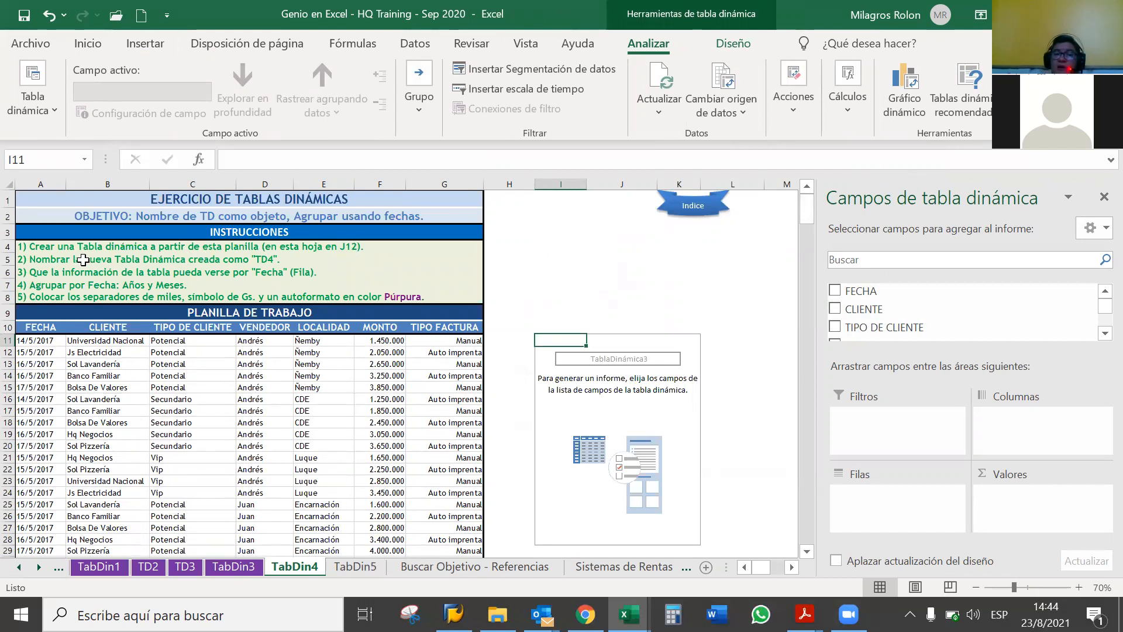
pyautogui.click(52, 258)
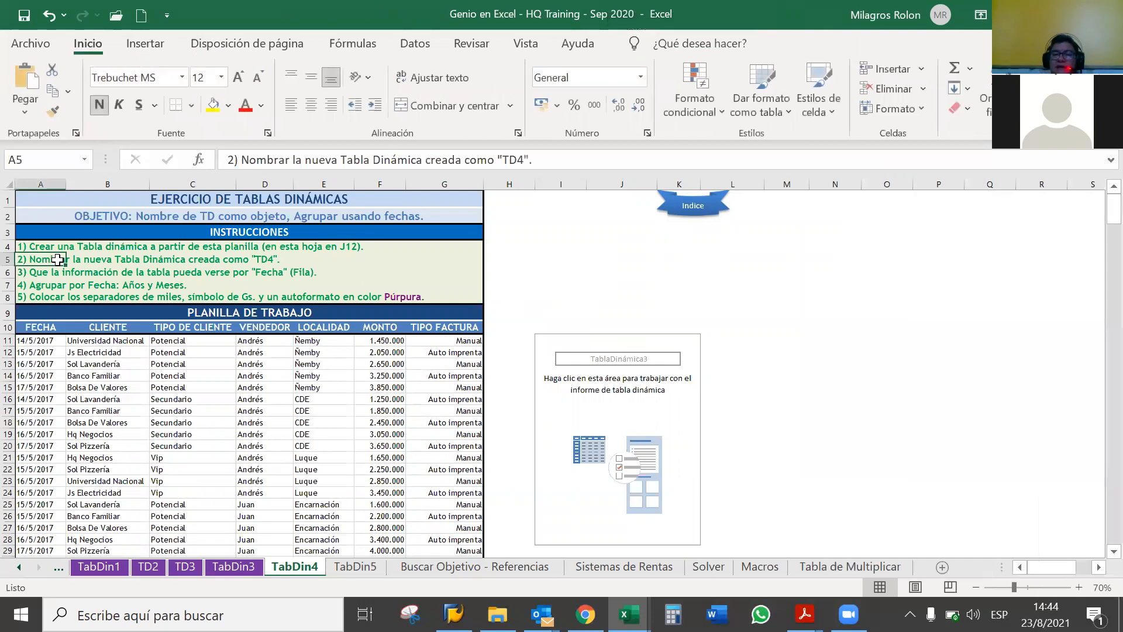
pyautogui.click(595, 359)
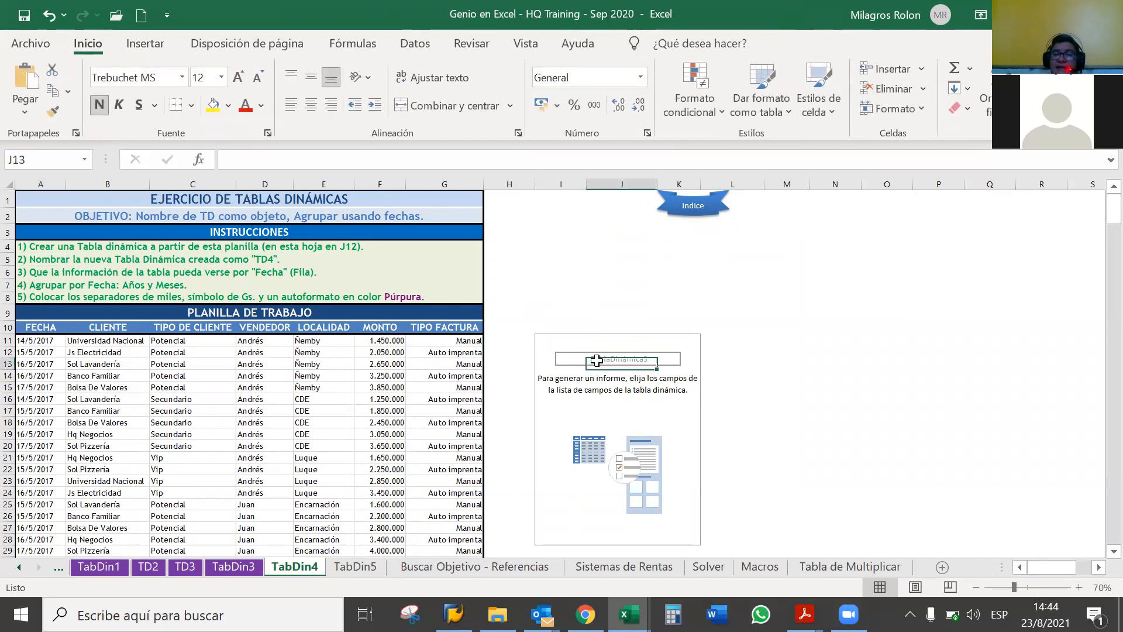
pyautogui.rightClick(597, 360)
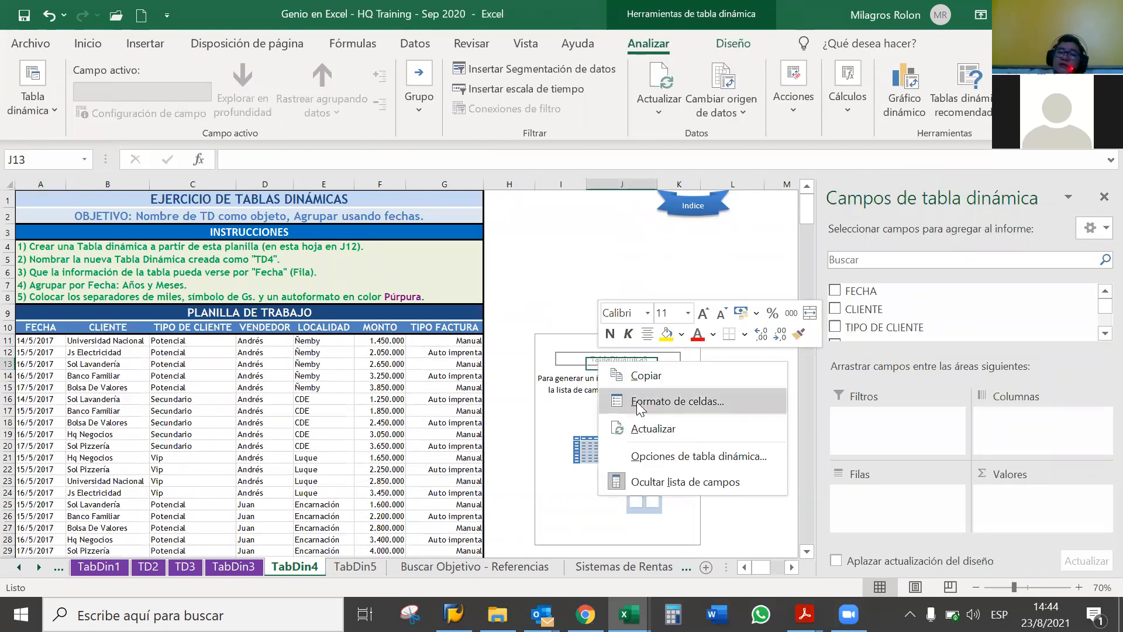
pyautogui.click(637, 453)
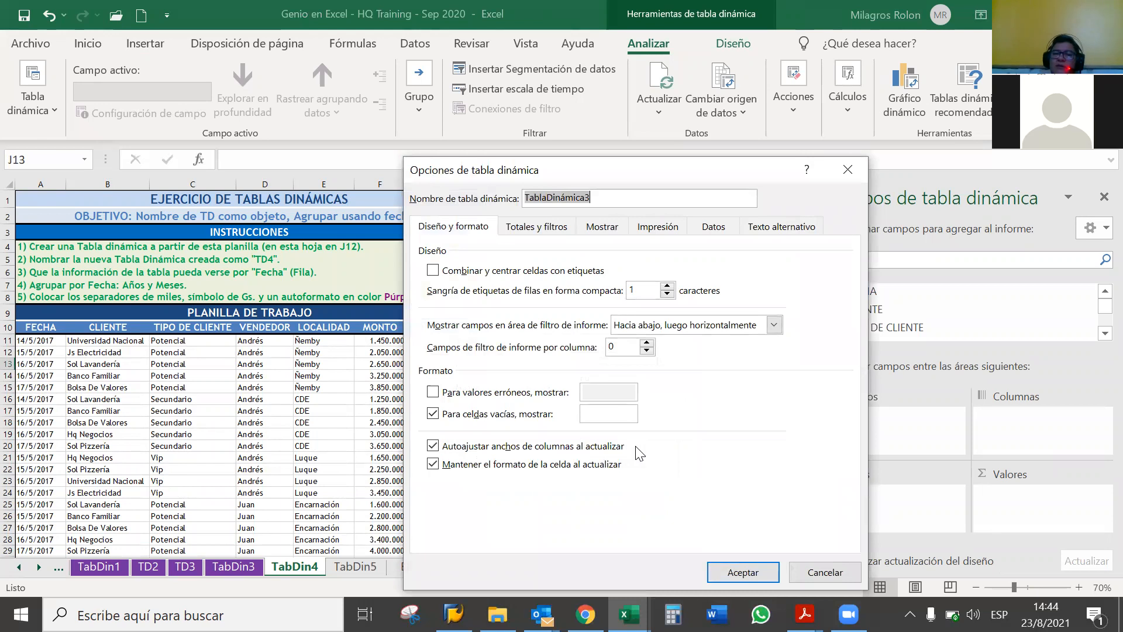
pyautogui.write('TD4')
pyautogui.click(733, 569)
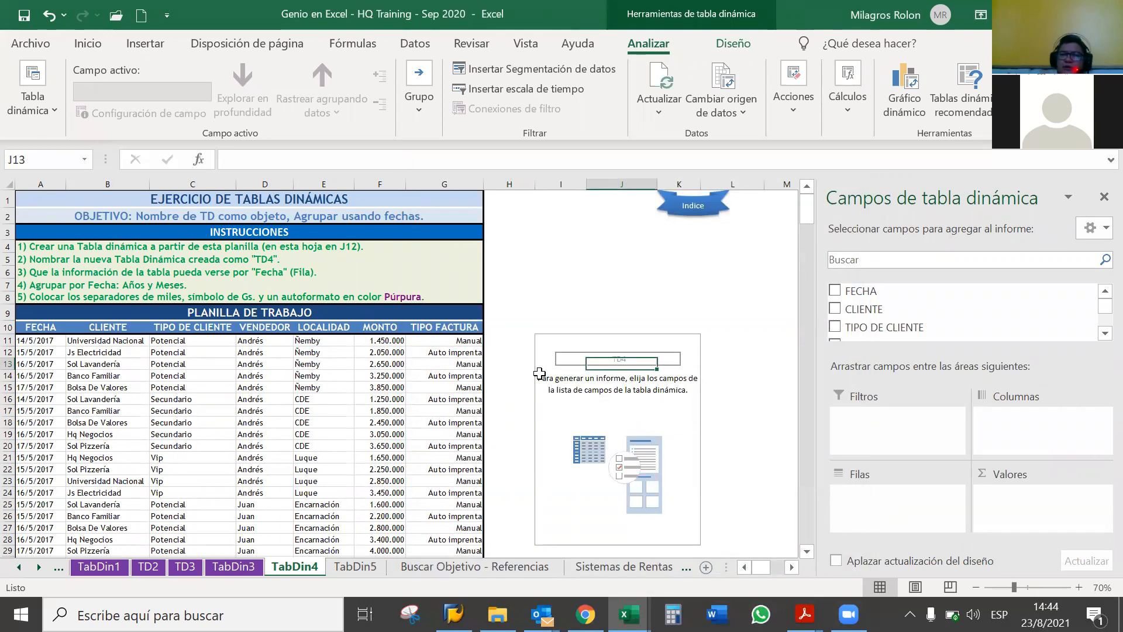
pyautogui.click(514, 351)
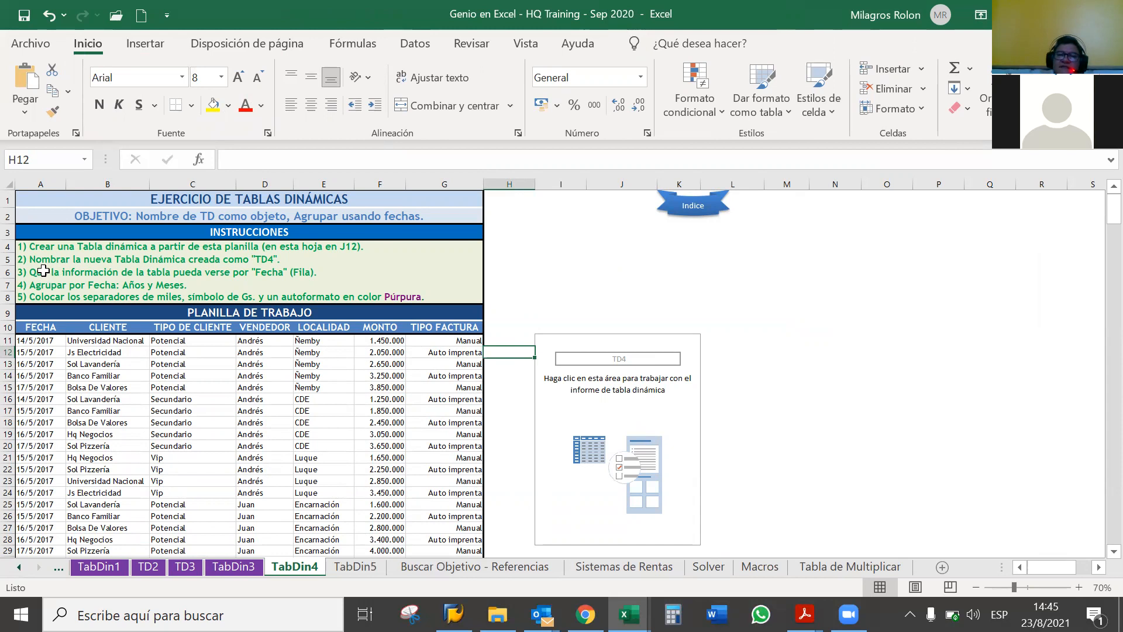
# - Add FECHA to the rows of TD4 and MONTO as summed values
pyautogui.click(44, 271)
pyautogui.click(620, 399)
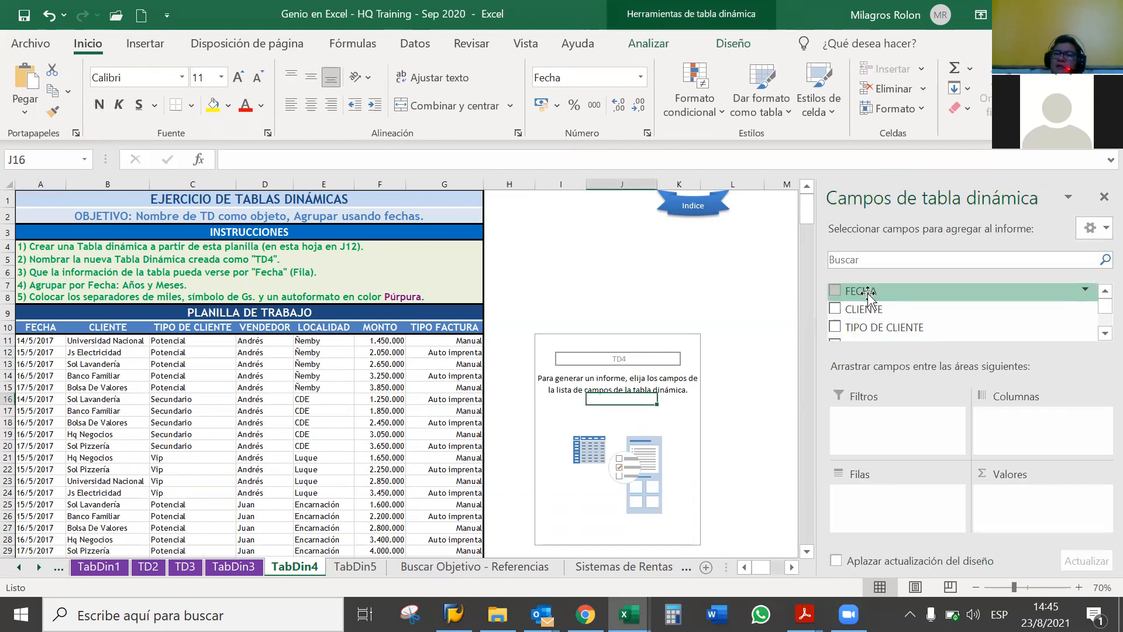
pyautogui.click(835, 289)
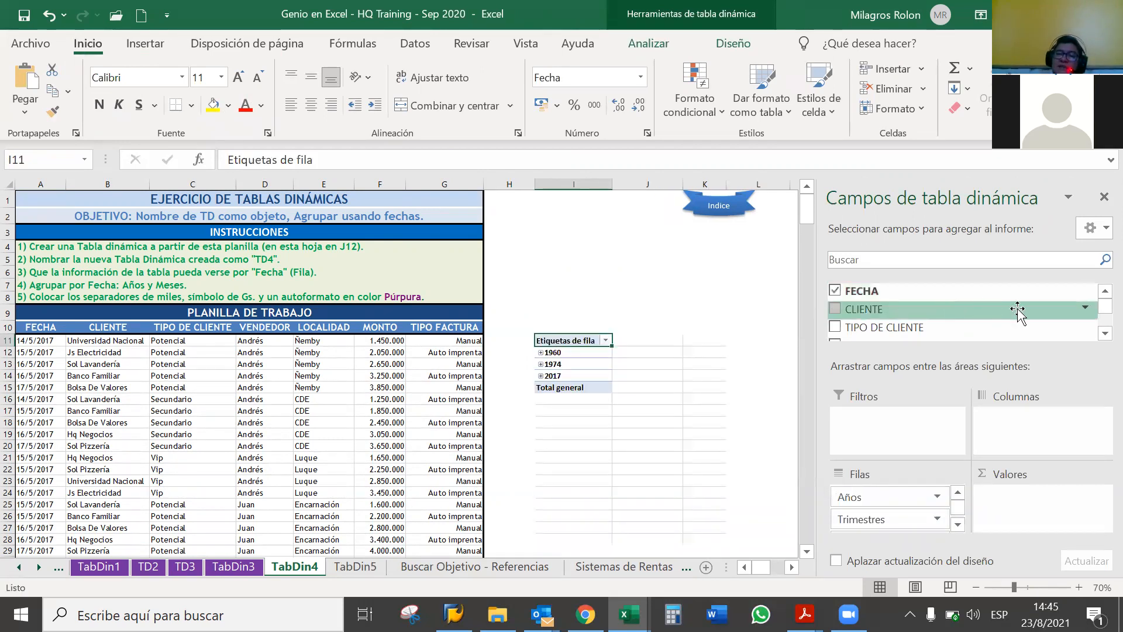
pyautogui.moveTo(1096, 309); pyautogui.dragTo(1096, 322)
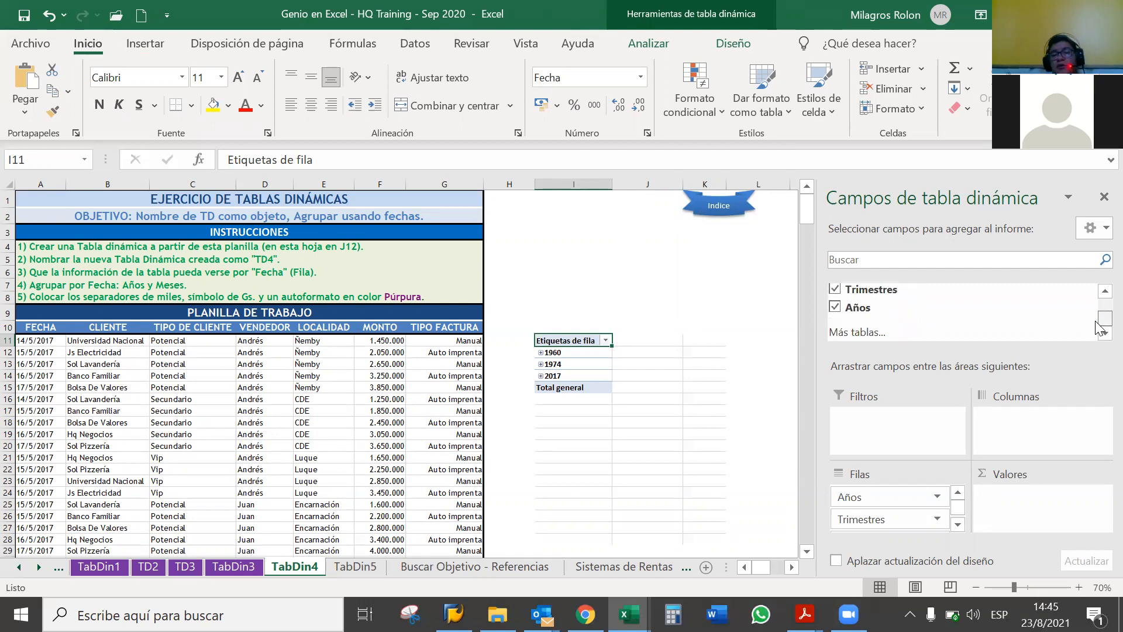
pyautogui.moveTo(1095, 319); pyautogui.dragTo(1095, 317)
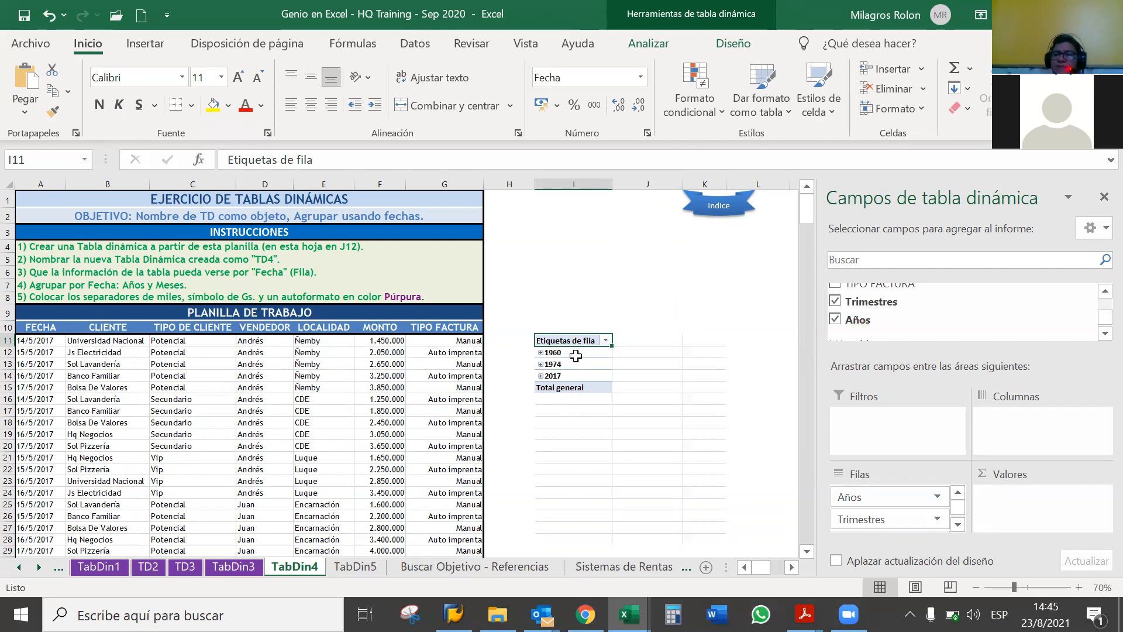
pyautogui.scroll(2, 1097, 296)
pyautogui.click(836, 306)
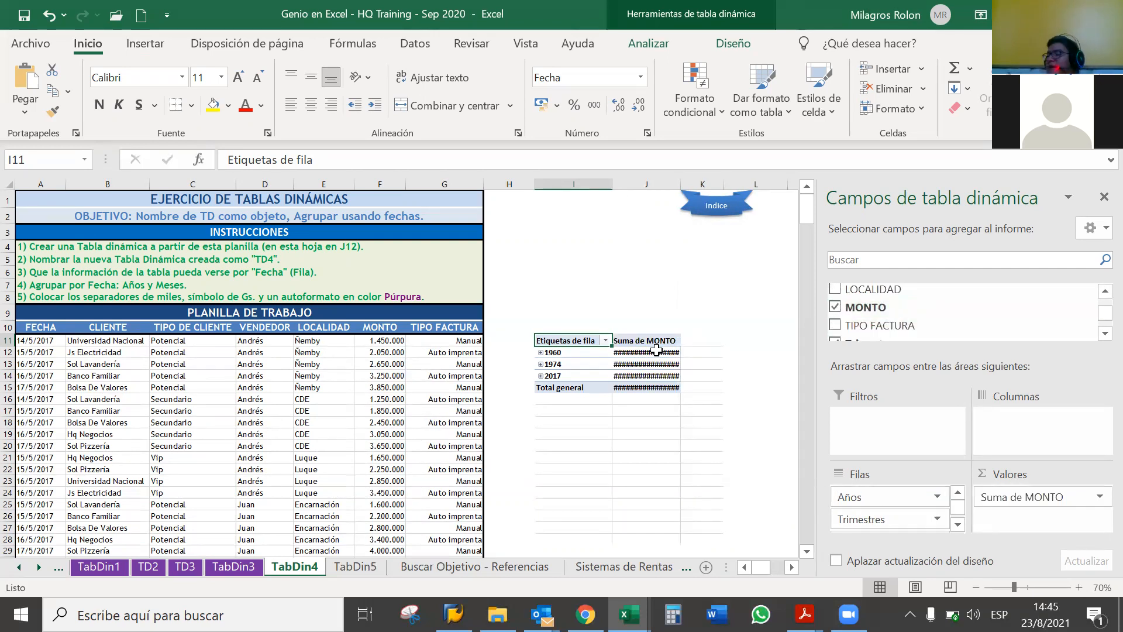
# - Format the Suma de MONTO values J12:J15 with thousands separators and the guaraní accounting symbol, without decimals
pyautogui.moveTo(649, 387); pyautogui.dragTo(650, 363)
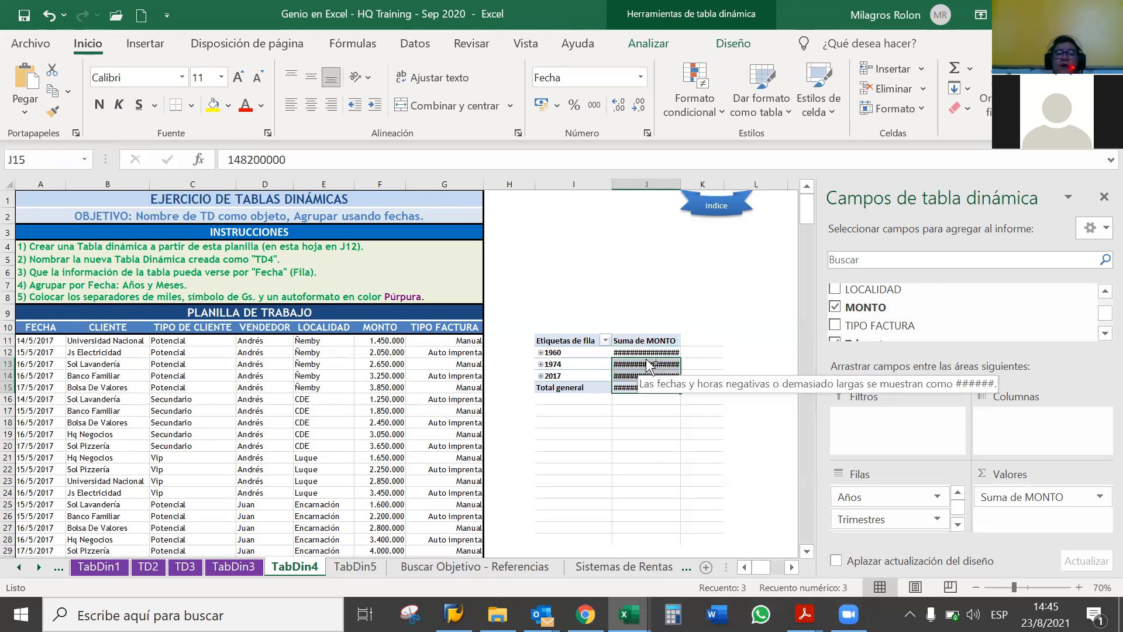
pyautogui.hotkey('ctrl', 'shift', '1')
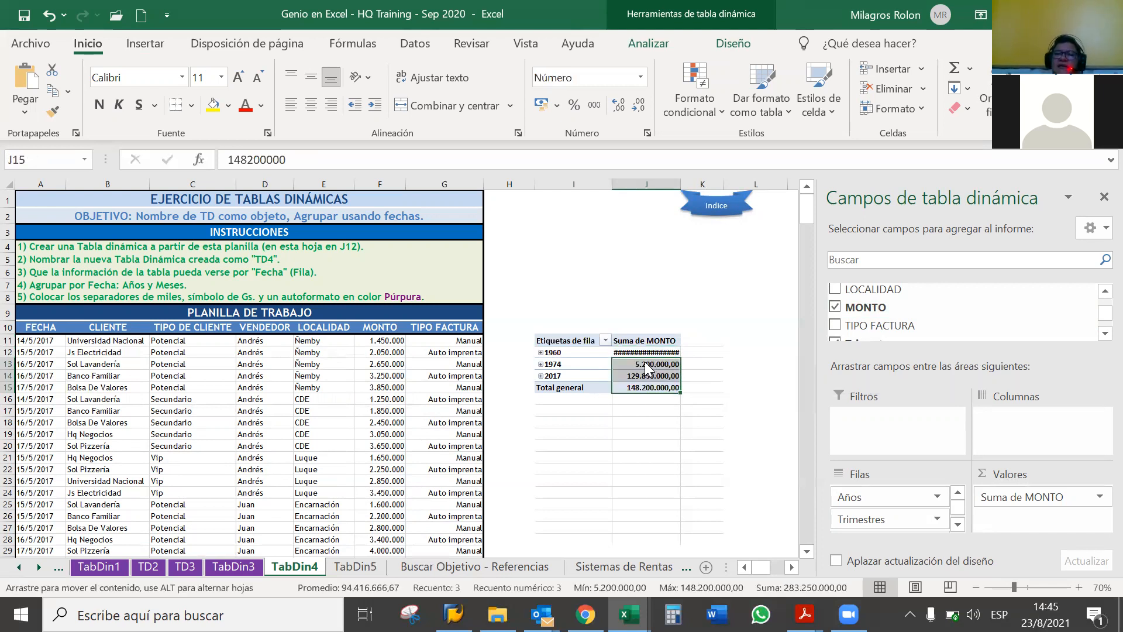
pyautogui.click(645, 408)
pyautogui.moveTo(646, 387); pyautogui.dragTo(643, 354)
pyautogui.hotkey('ctrl', 'shift', '1')
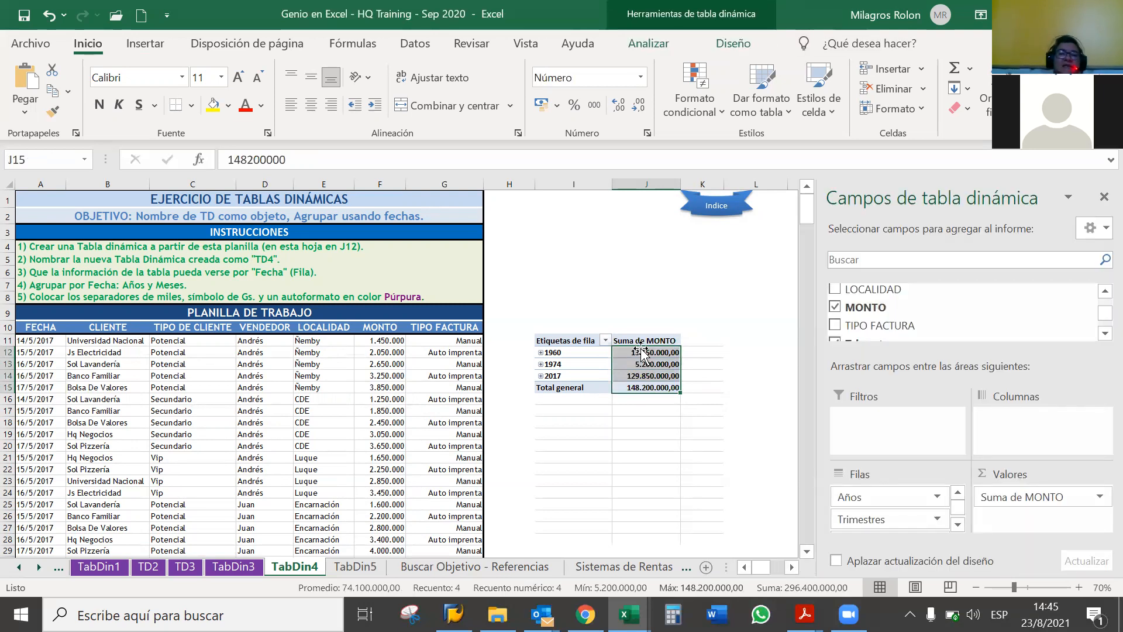
pyautogui.click(541, 105)
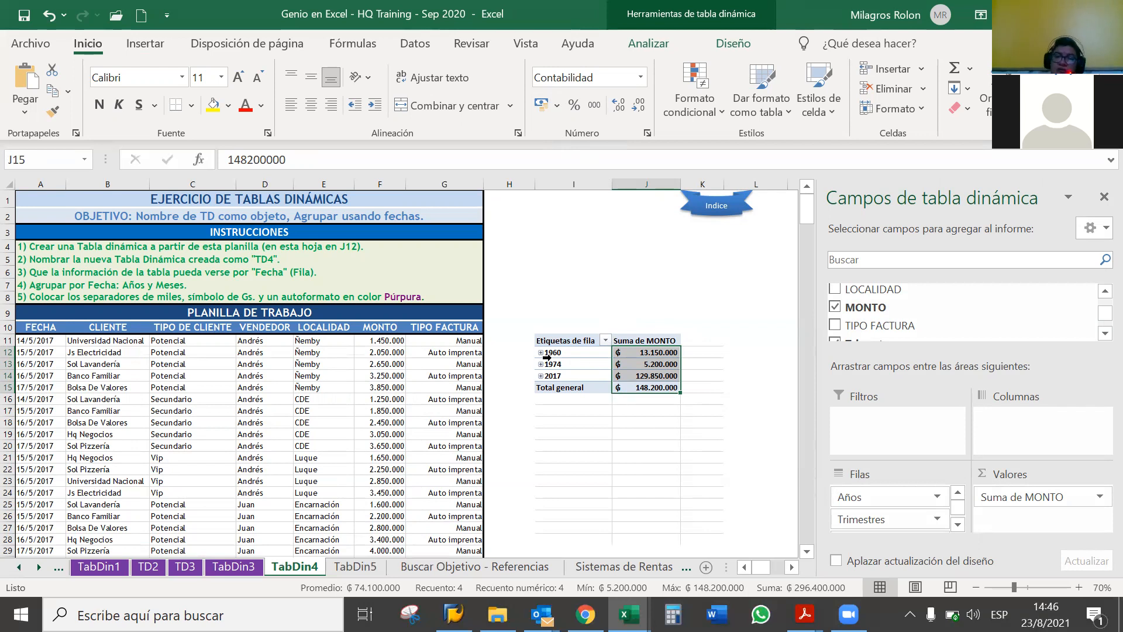
# - Ungroup the year row labels of TD4 into individual dates
pyautogui.click(554, 351)
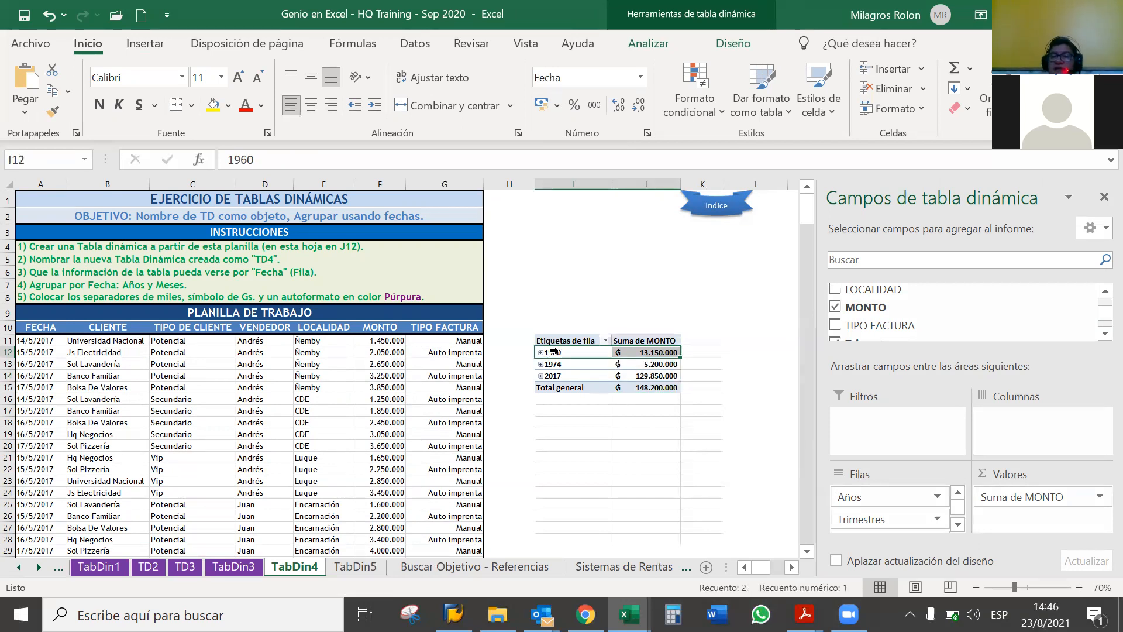
pyautogui.rightClick(554, 351)
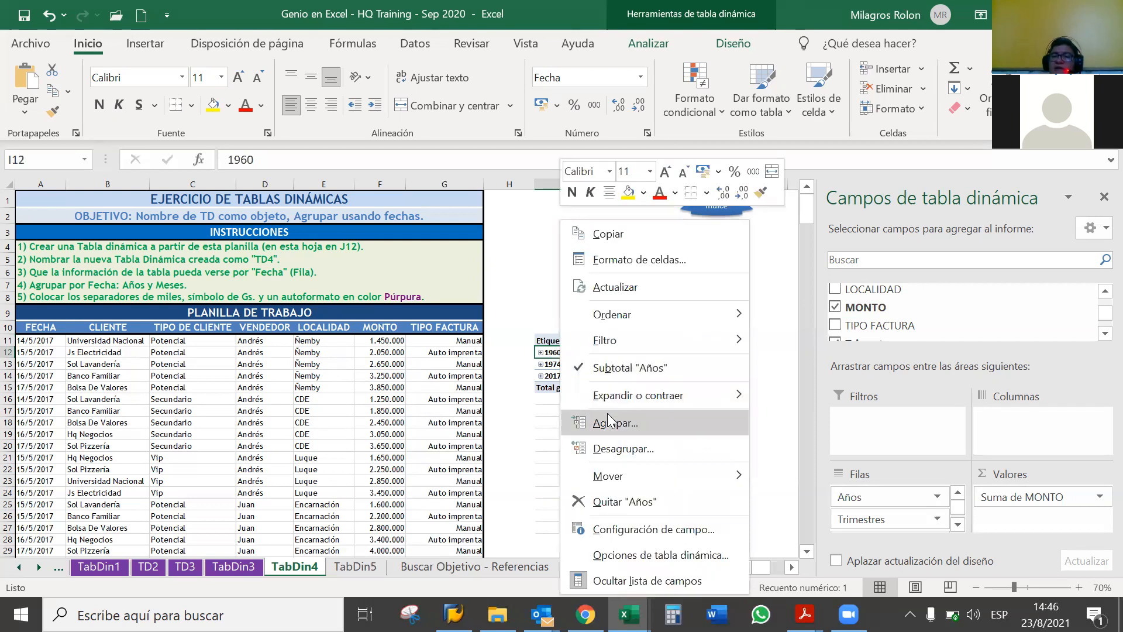
pyautogui.click(623, 449)
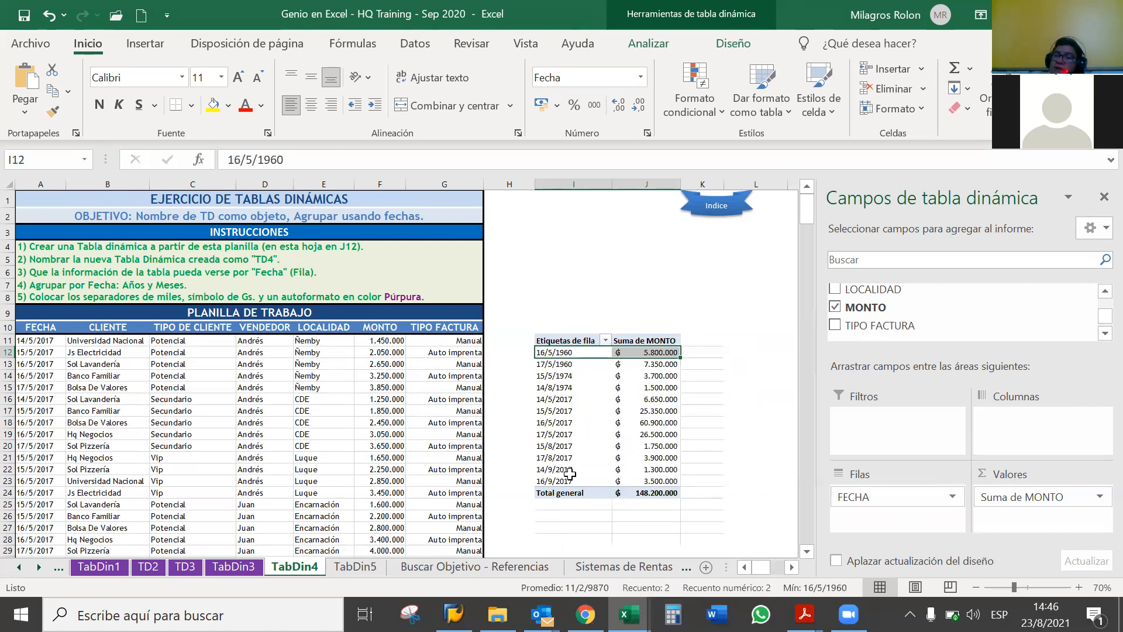
pyautogui.moveTo(569, 481); pyautogui.dragTo(565, 451)
pyautogui.moveTo(561, 374); pyautogui.dragTo(561, 351)
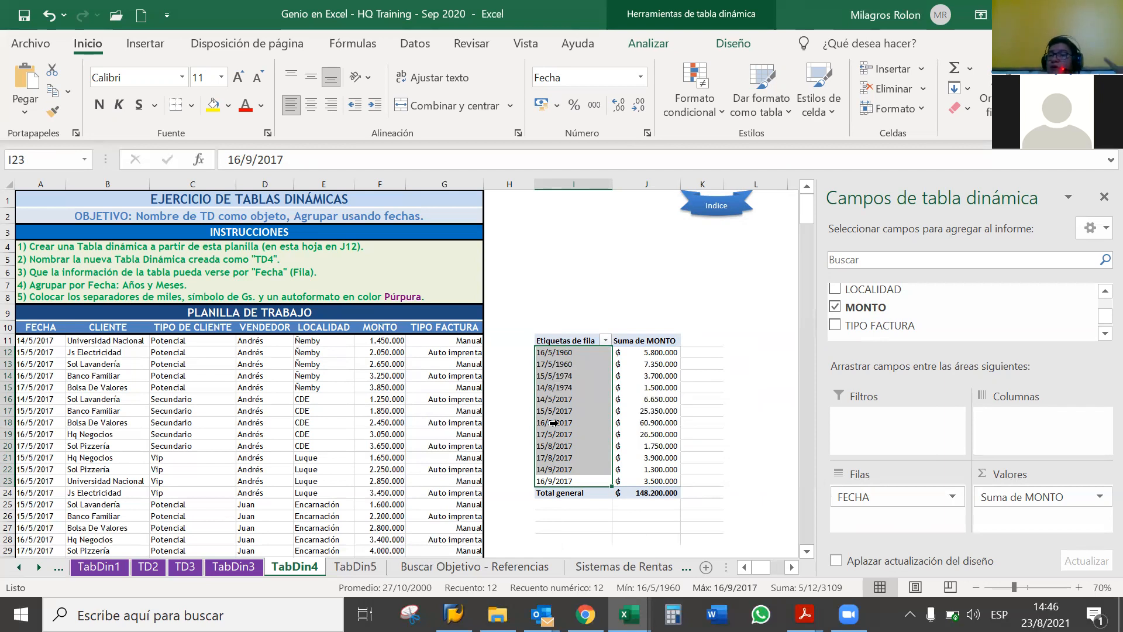
pyautogui.click(526, 400)
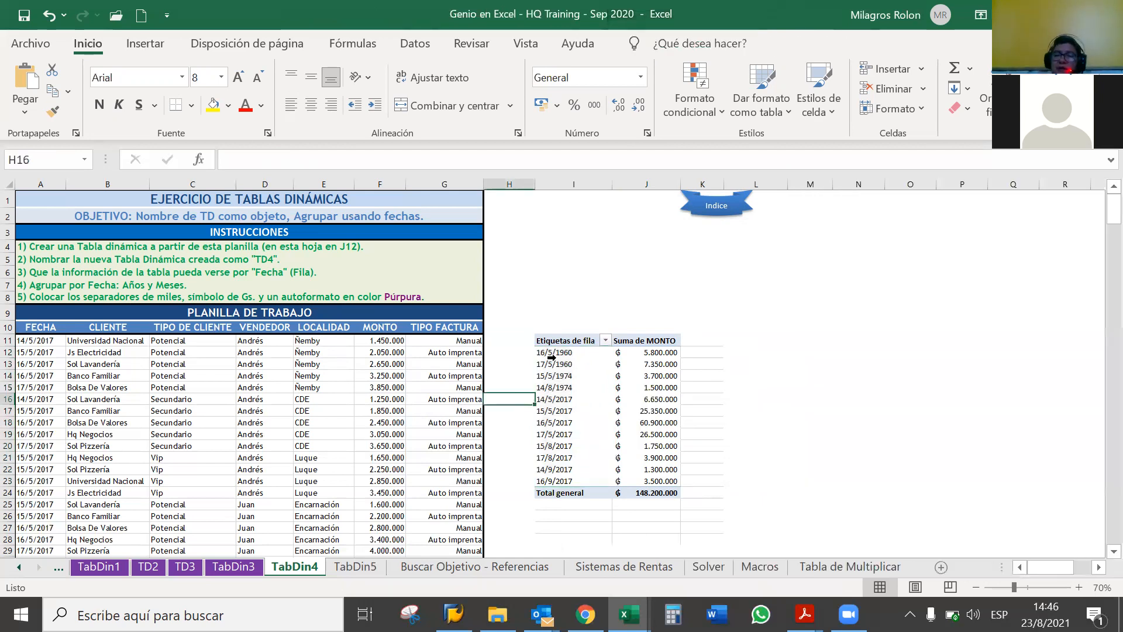
pyautogui.moveTo(552, 353); pyautogui.dragTo(585, 481)
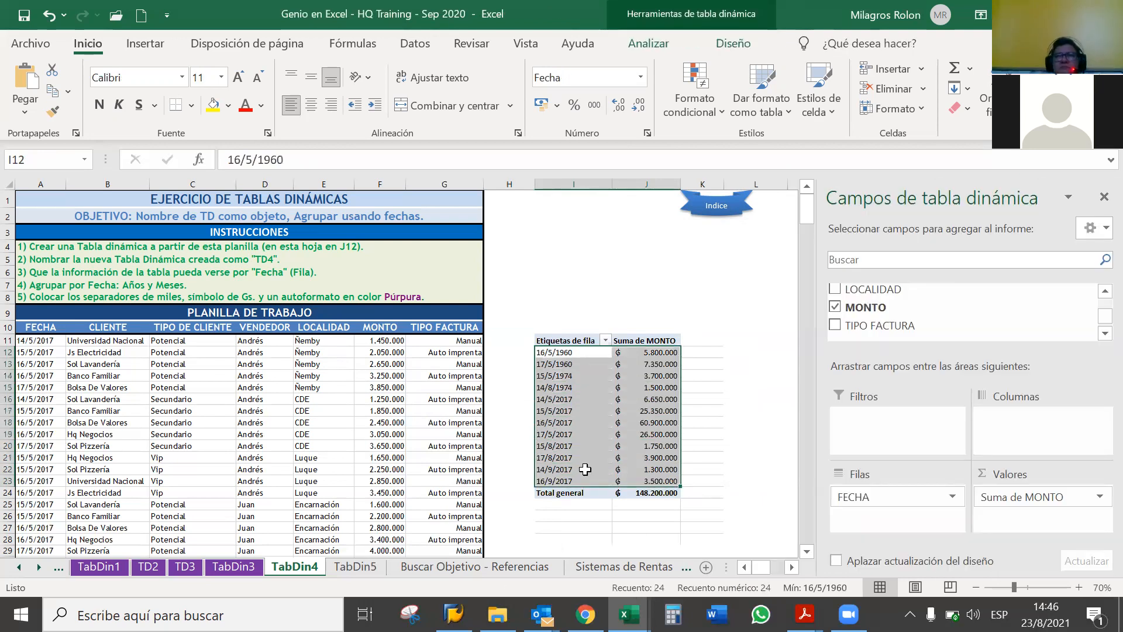
pyautogui.click(584, 469)
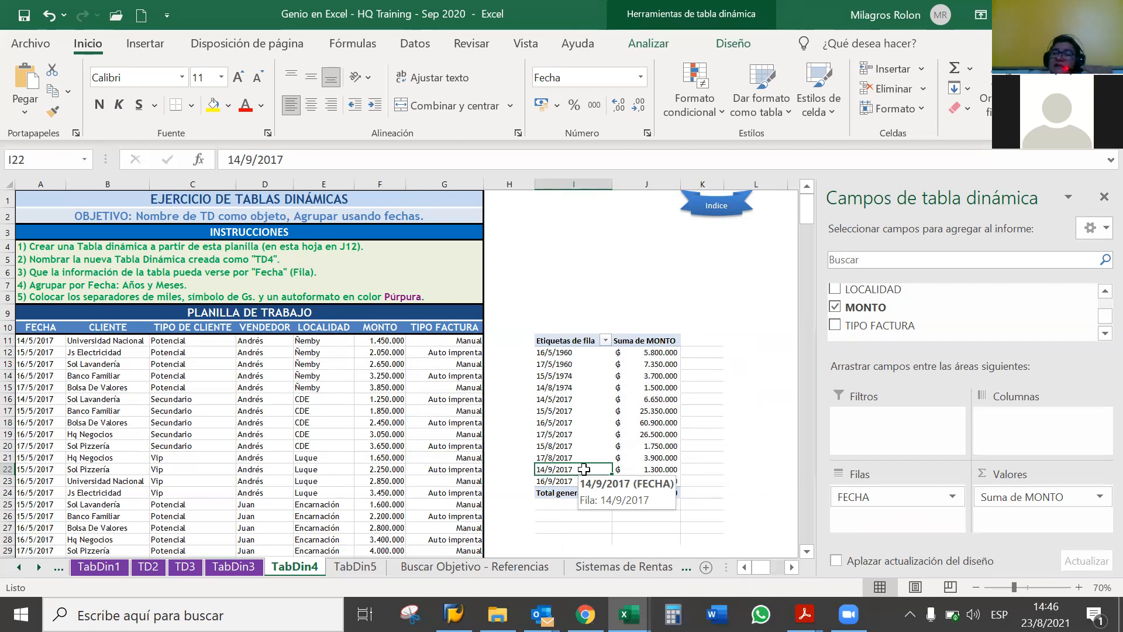
pyautogui.moveTo(560, 353); pyautogui.dragTo(576, 470)
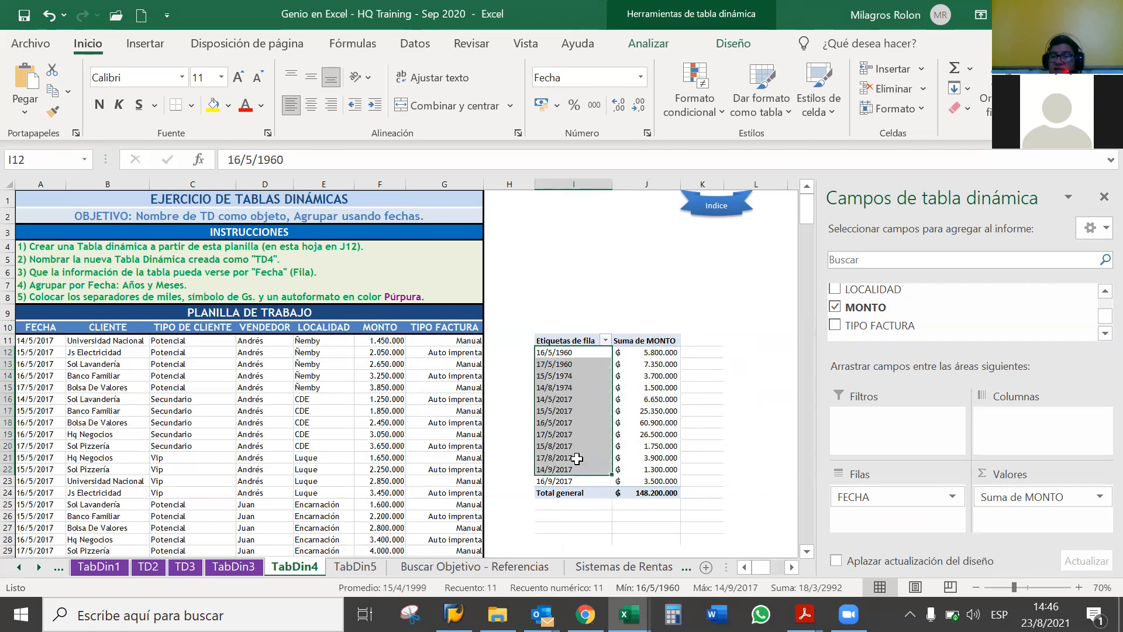
# - Group the FECHA row labels of TD4 by Meses and Años
pyautogui.click(575, 353)
pyautogui.rightClick(575, 354)
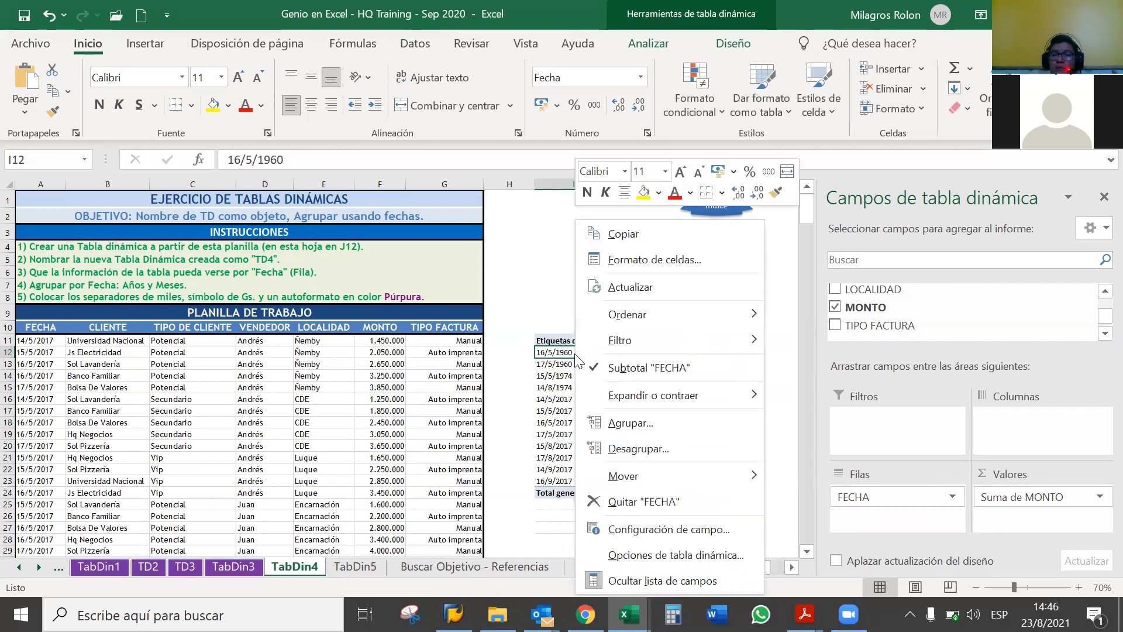
pyautogui.click(629, 423)
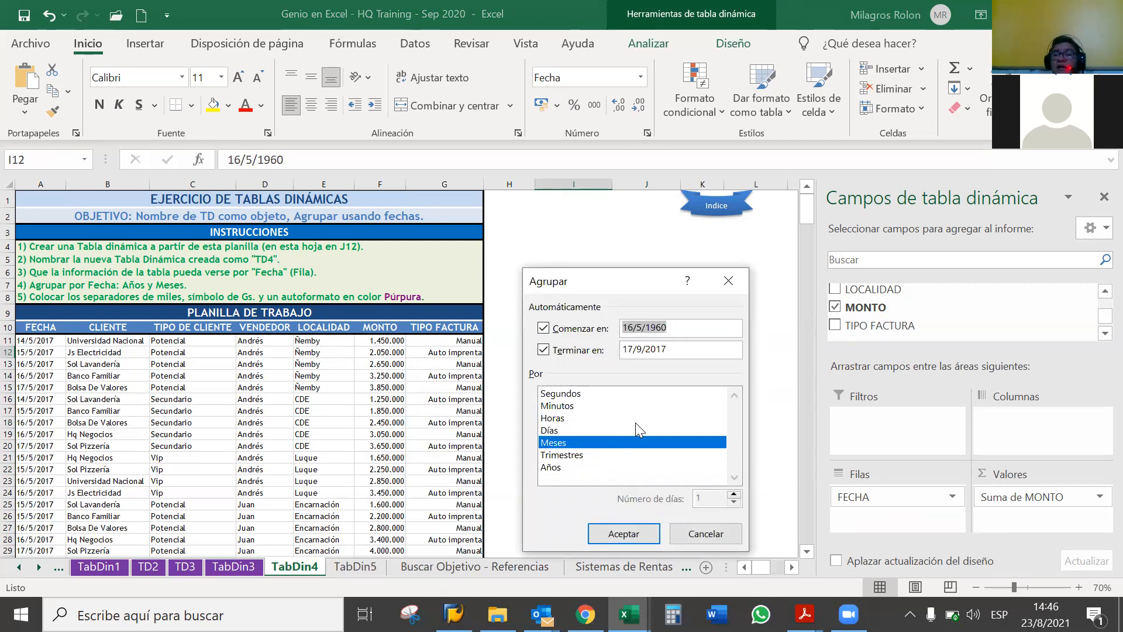
pyautogui.click(581, 467)
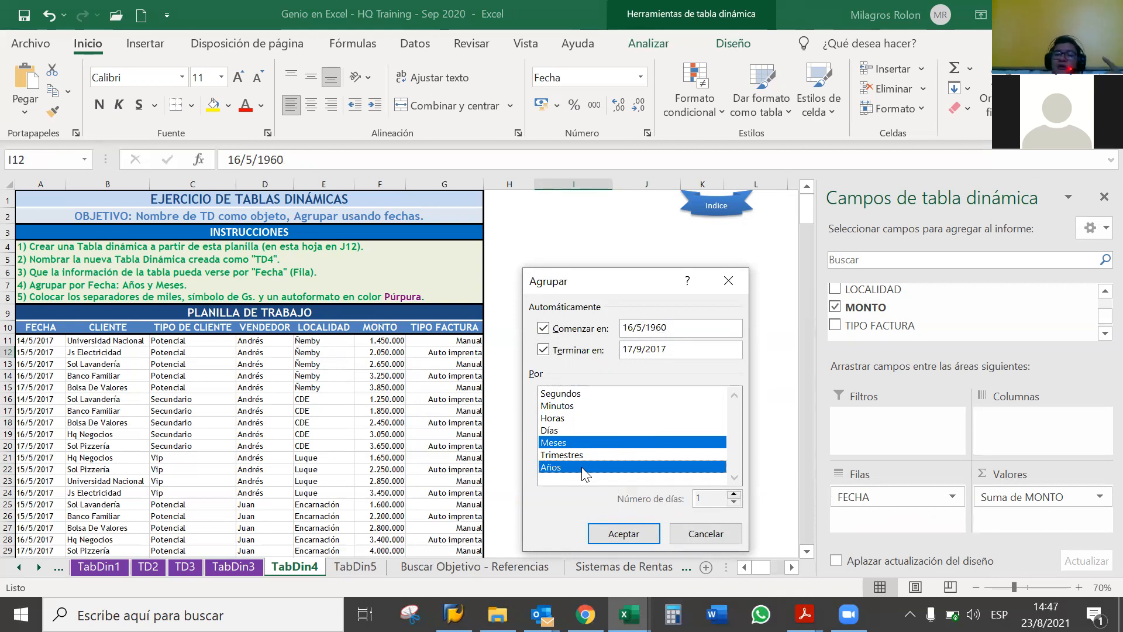
pyautogui.click(611, 533)
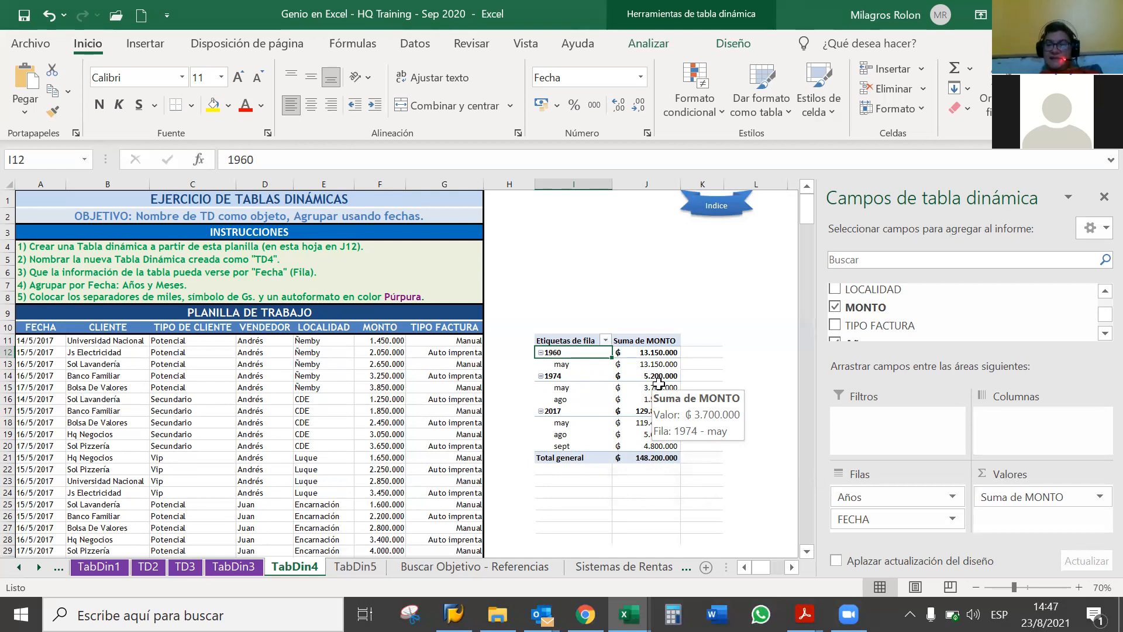
# - Go to the TD3 sheet and change its line chart to the first Circular (pie) chart type
pyautogui.click(184, 566)
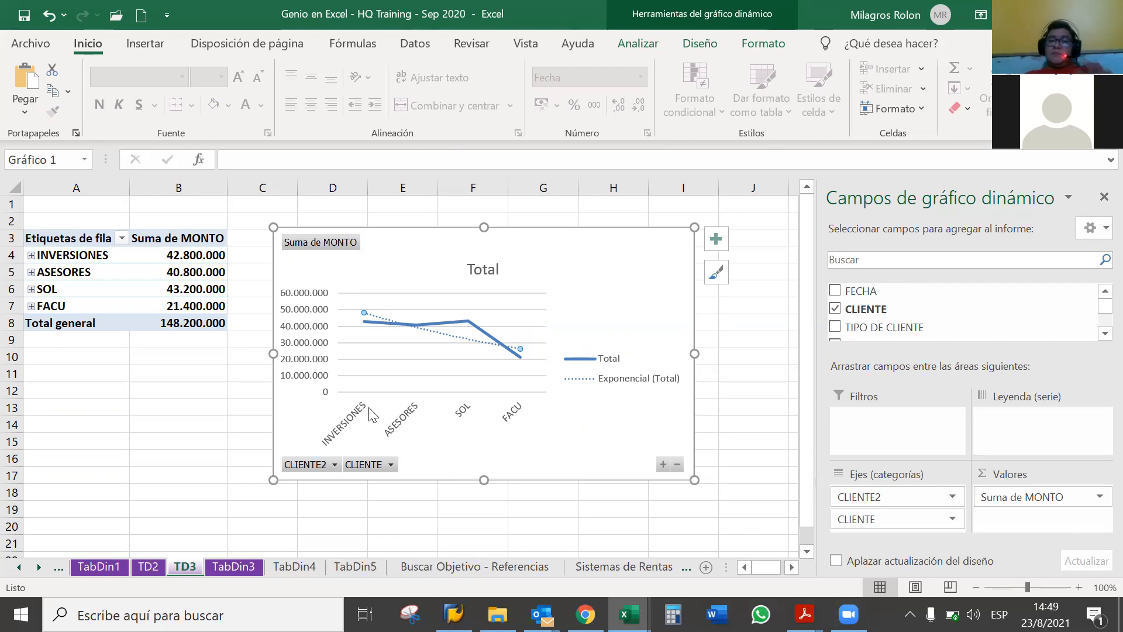
pyautogui.click(435, 425)
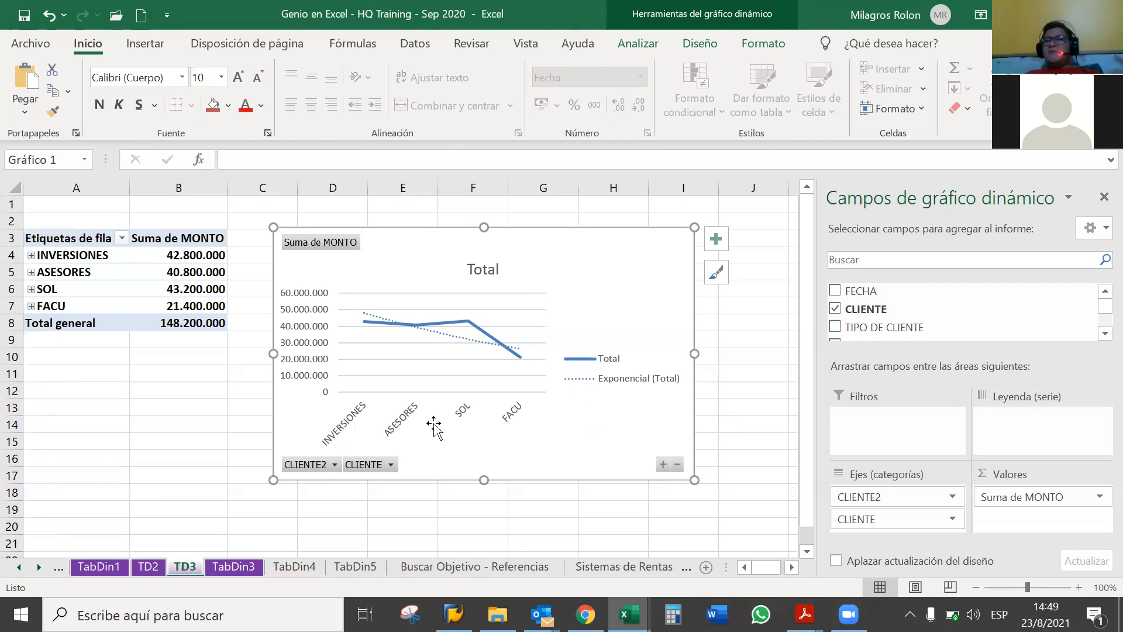
pyautogui.click(736, 47)
pyautogui.click(688, 48)
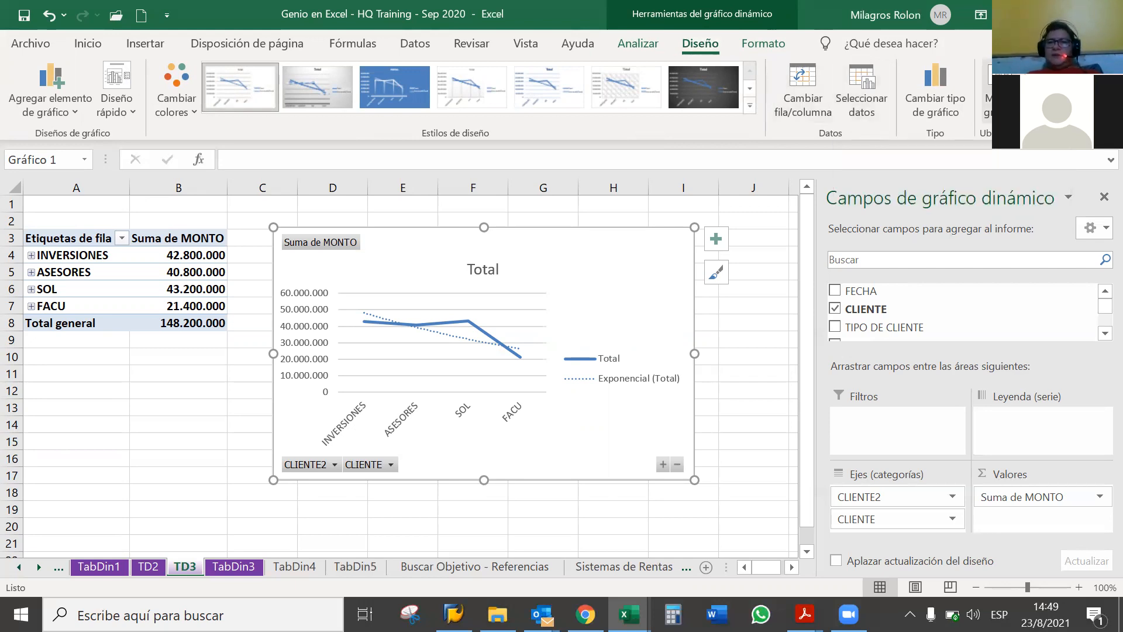
pyautogui.click(937, 76)
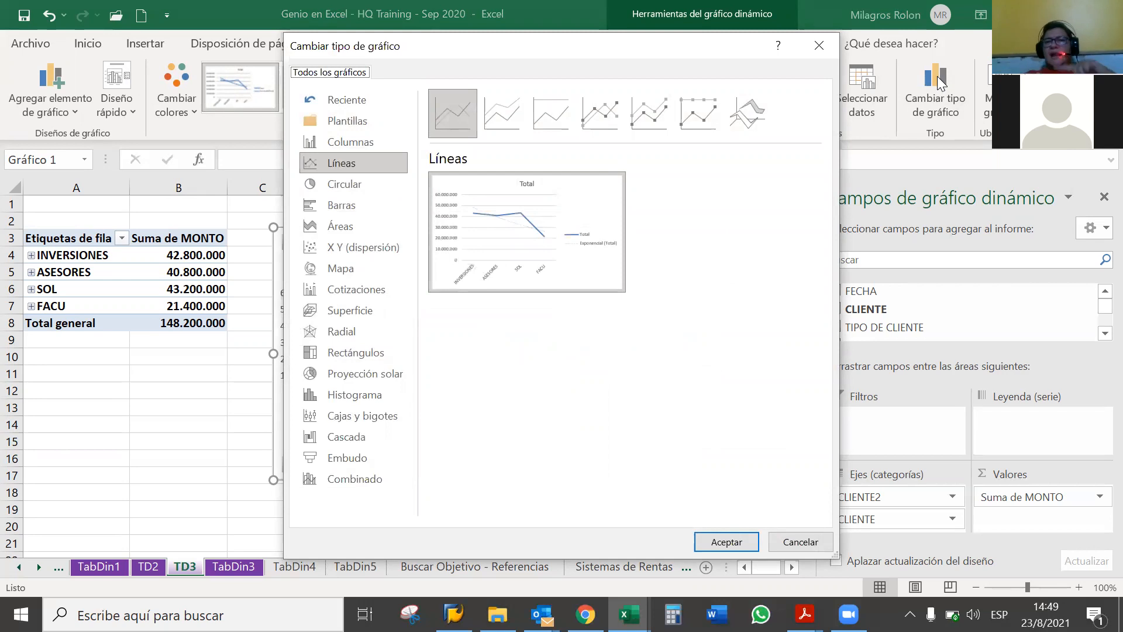
pyautogui.click(399, 189)
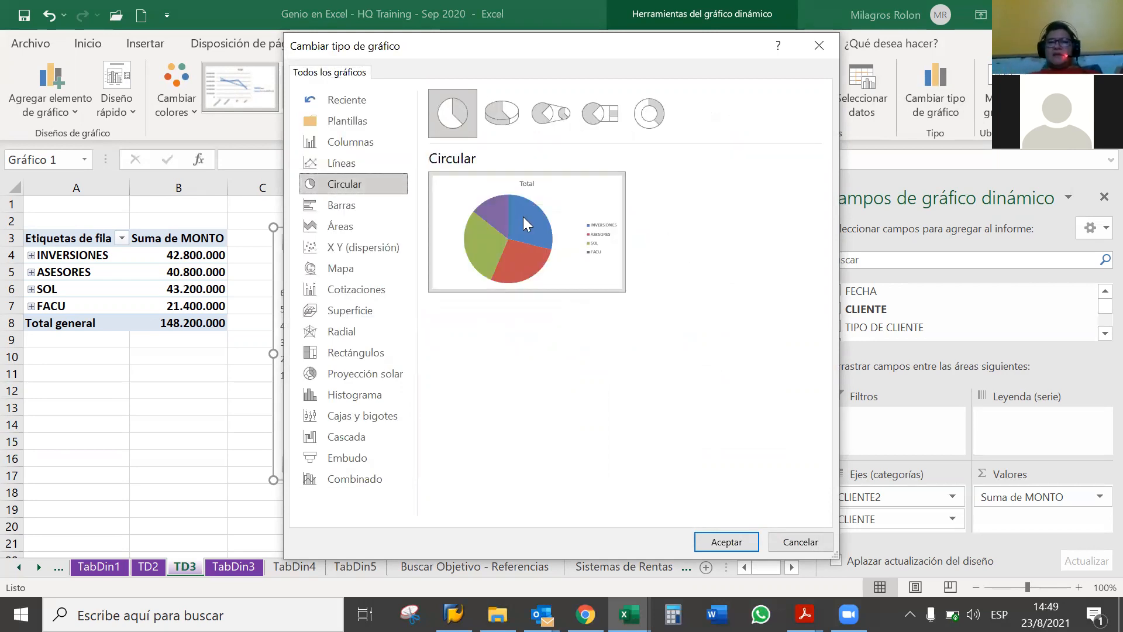
pyautogui.moveTo(523, 217)
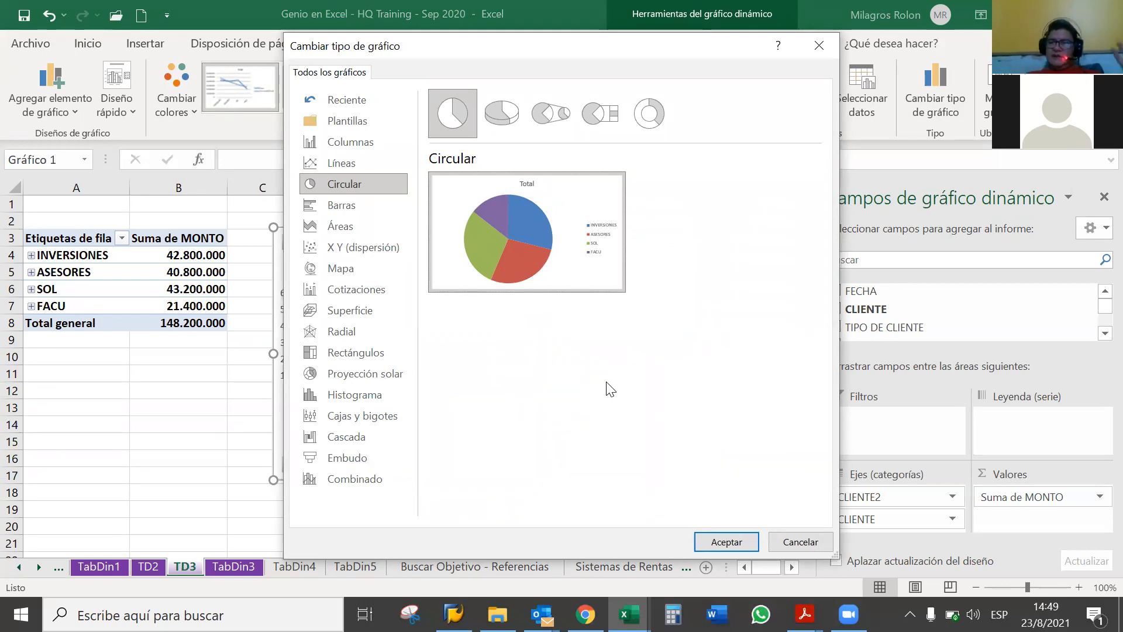
pyautogui.click(723, 543)
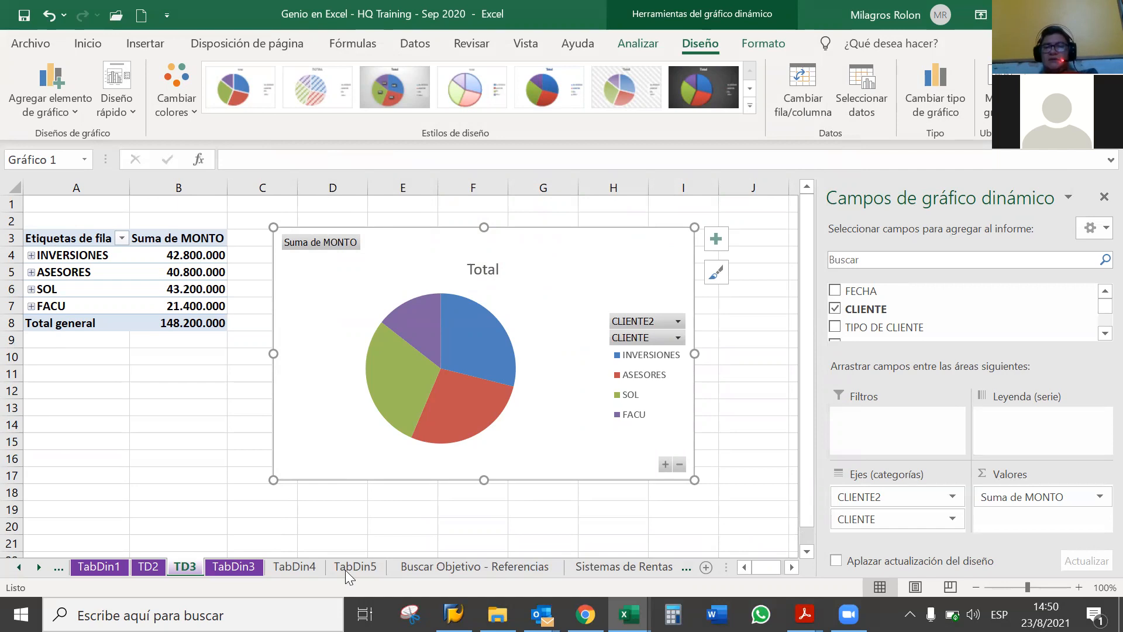
# - On the TabDin4 sheet, replace the first FECHA date in A11 with 01/01/2019
pyautogui.click(301, 568)
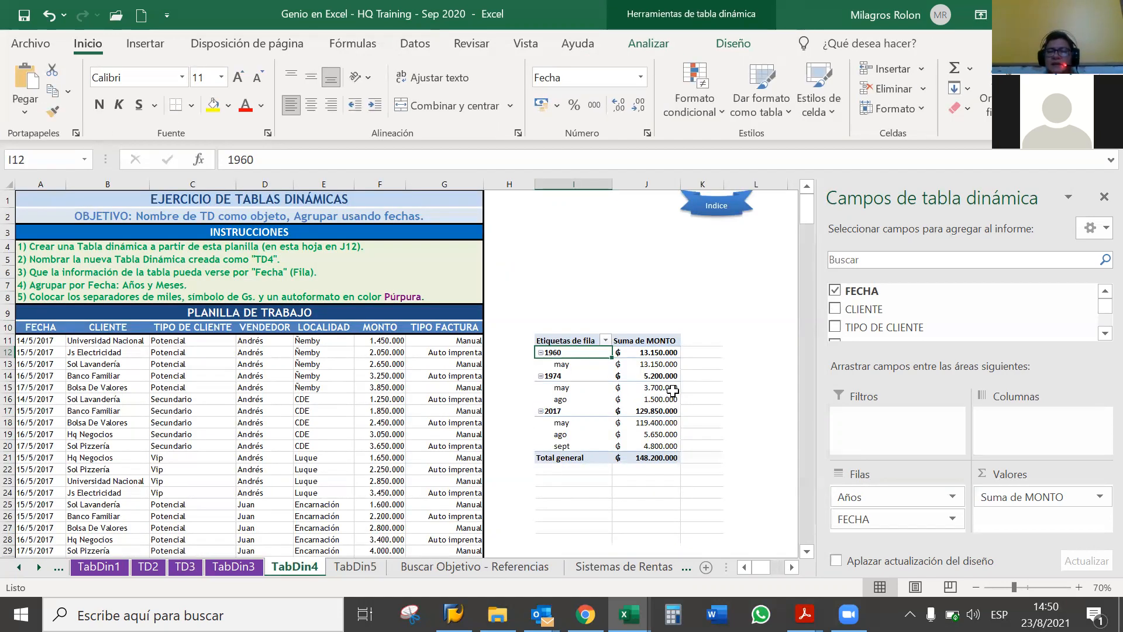
pyautogui.moveTo(659, 388)
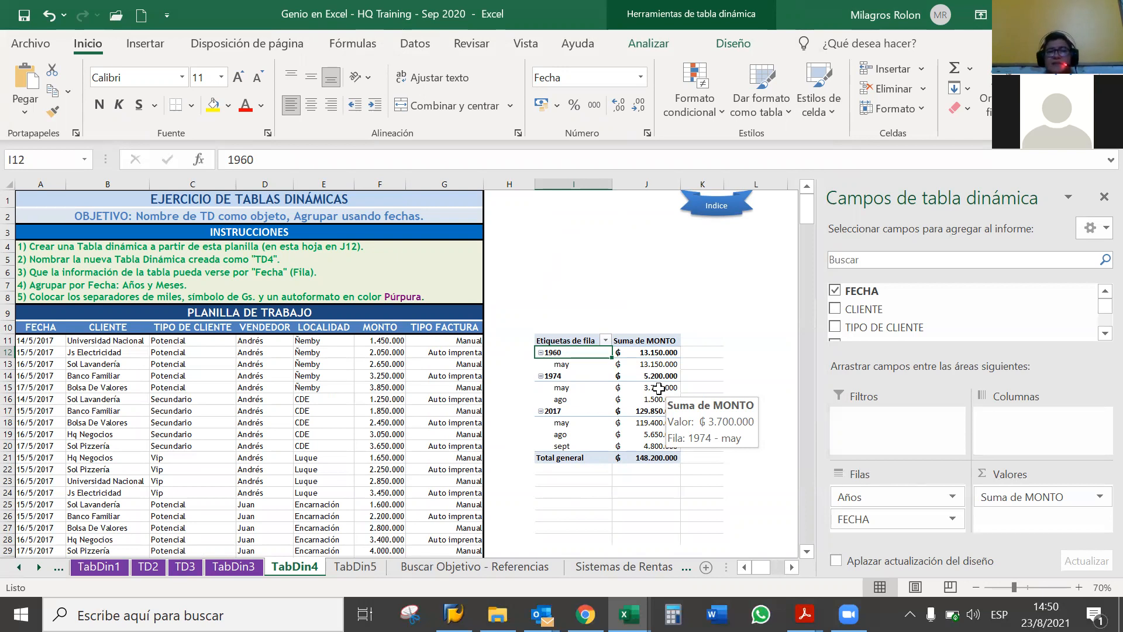
pyautogui.click(569, 365)
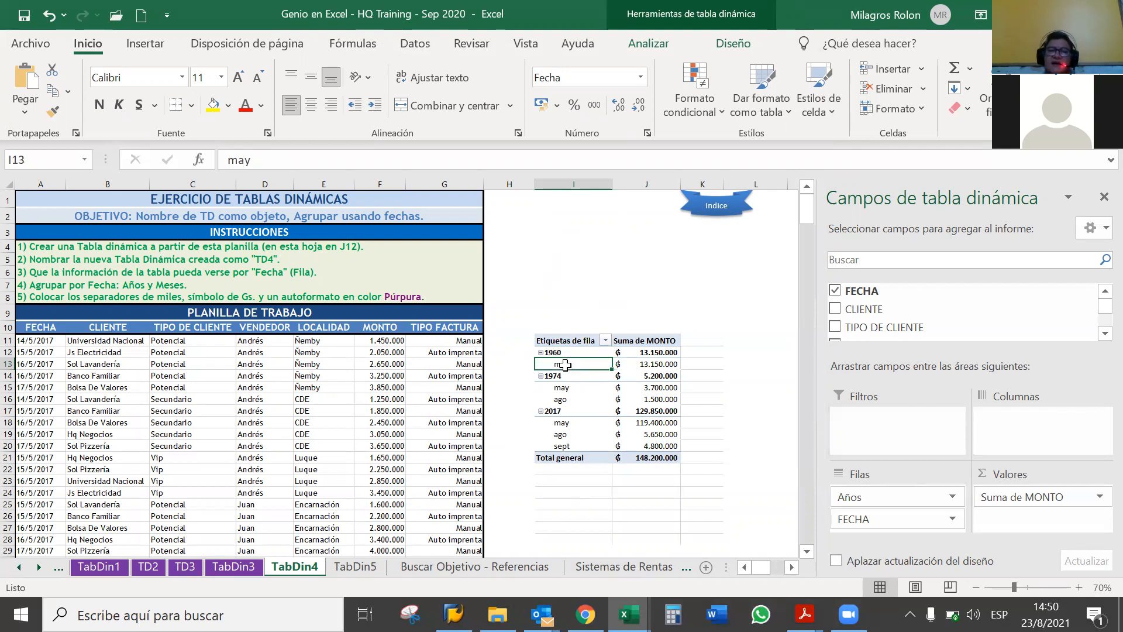
pyautogui.click(35, 341)
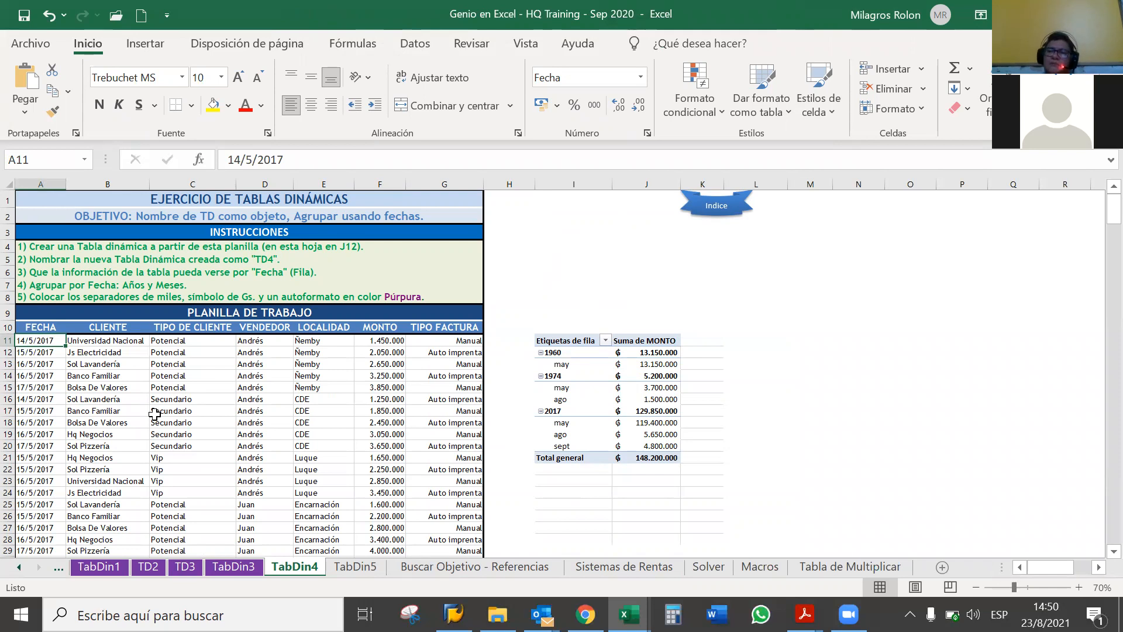
pyautogui.click(154, 413)
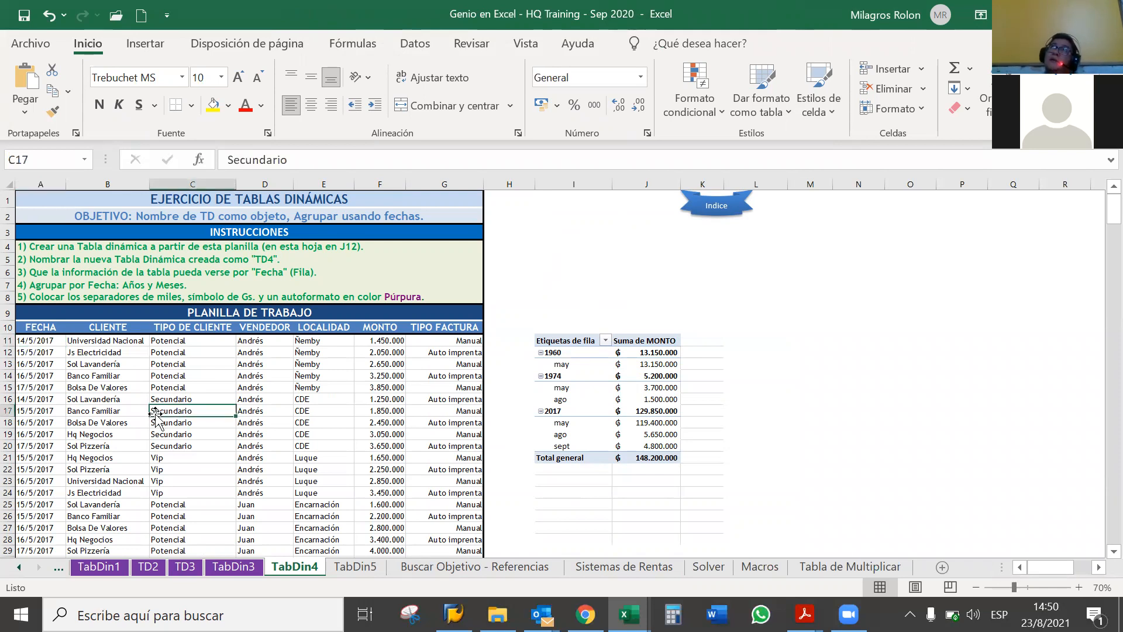
pyautogui.click(27, 338)
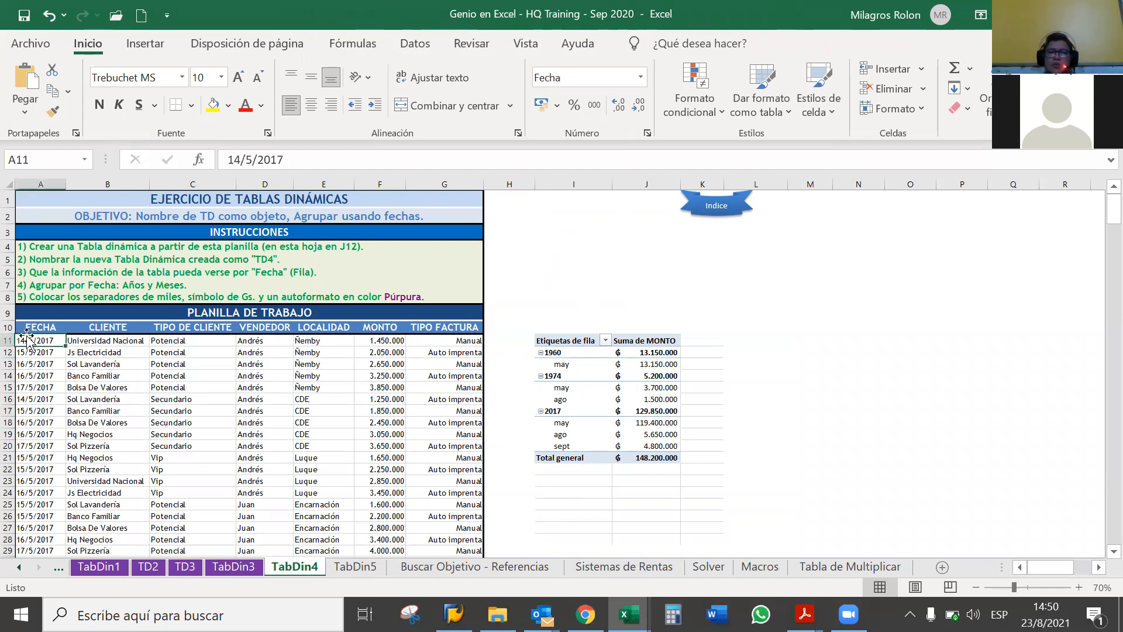
pyautogui.write('01/01')
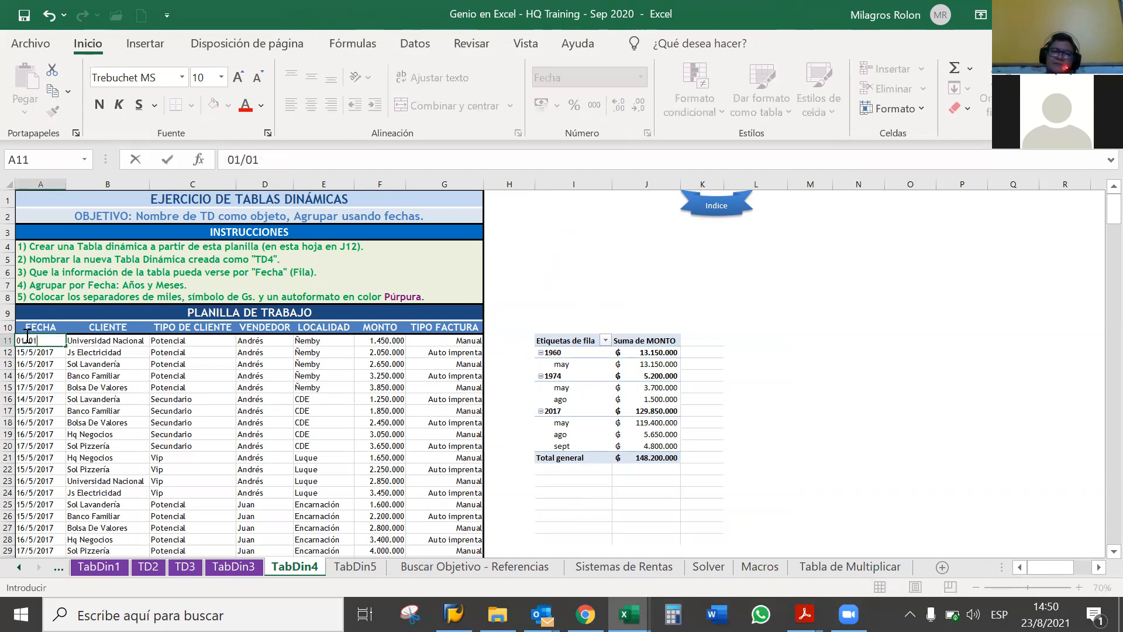
pyautogui.write('/2019')
pyautogui.press('Return')
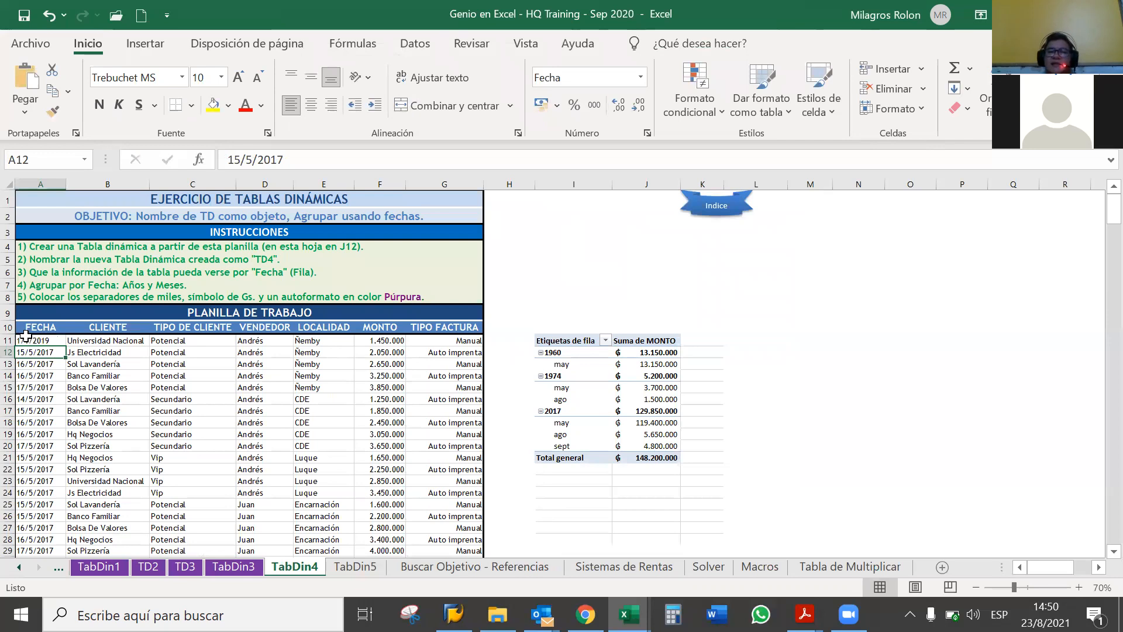
# - Fill the FECHA column from A11 down to the last data row as a monthly series using Rellenar meses
pyautogui.click(27, 339)
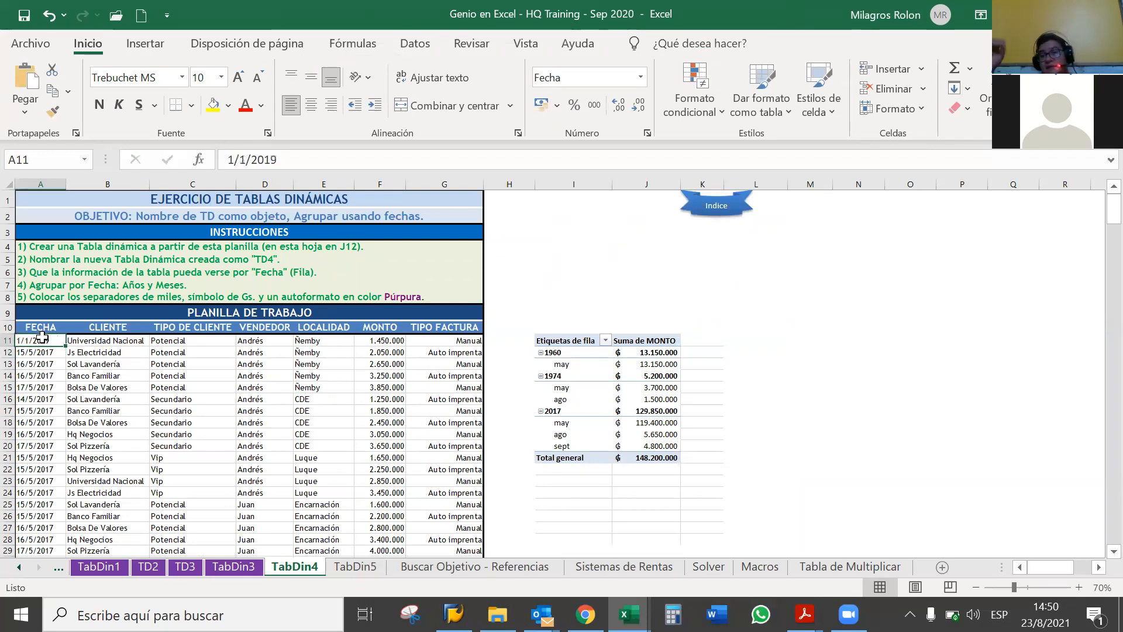
pyautogui.doubleClick(66, 347)
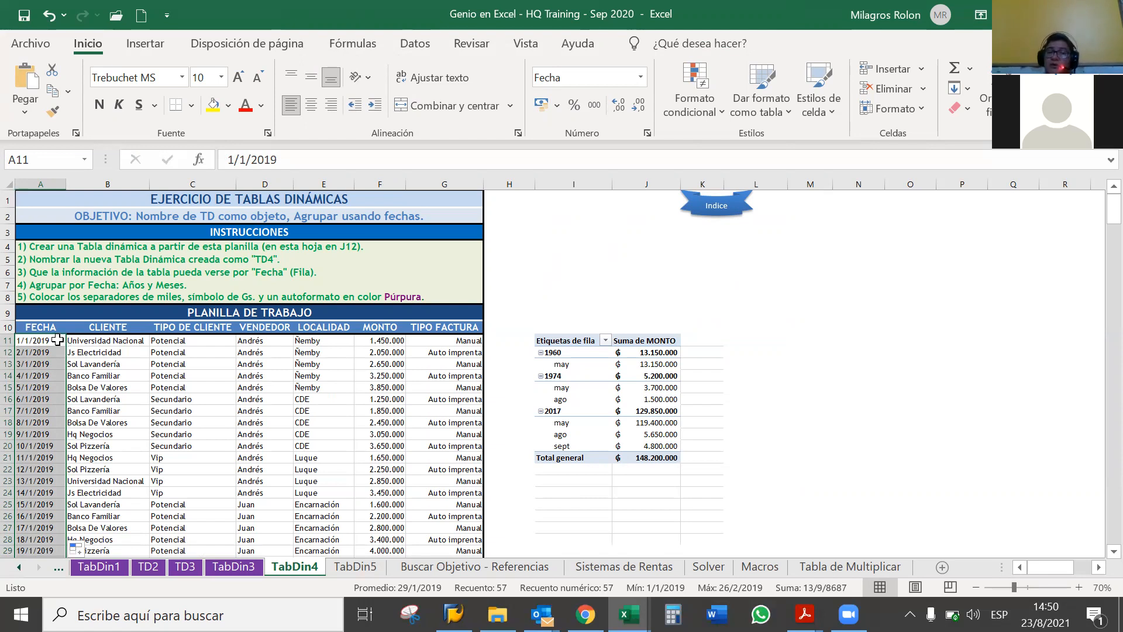
pyautogui.click(61, 342)
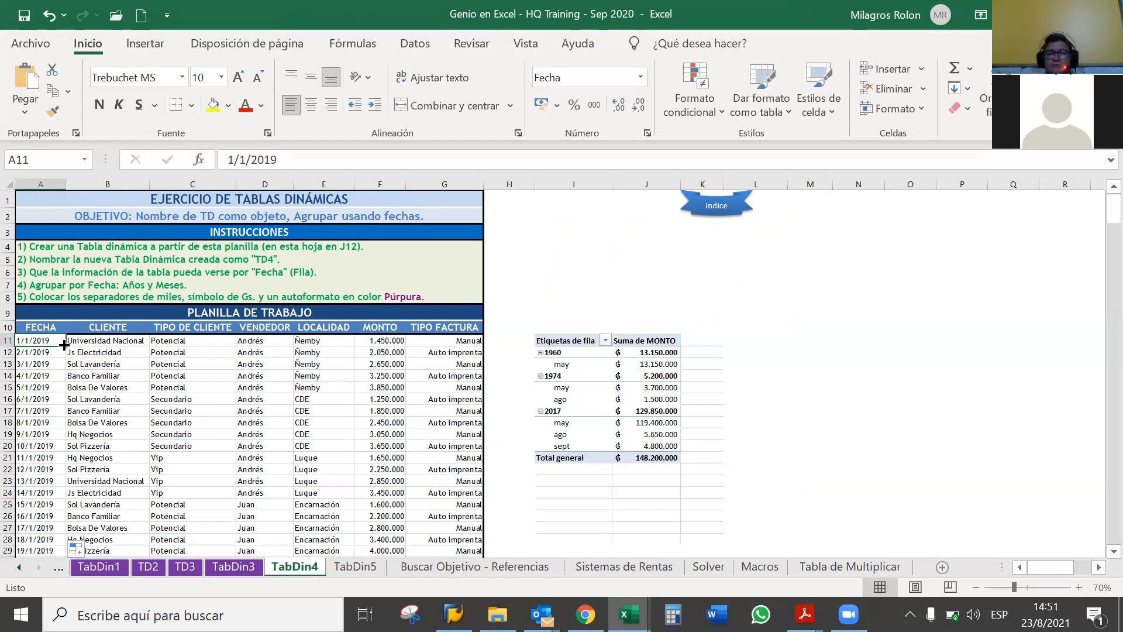
pyautogui.click(74, 553)
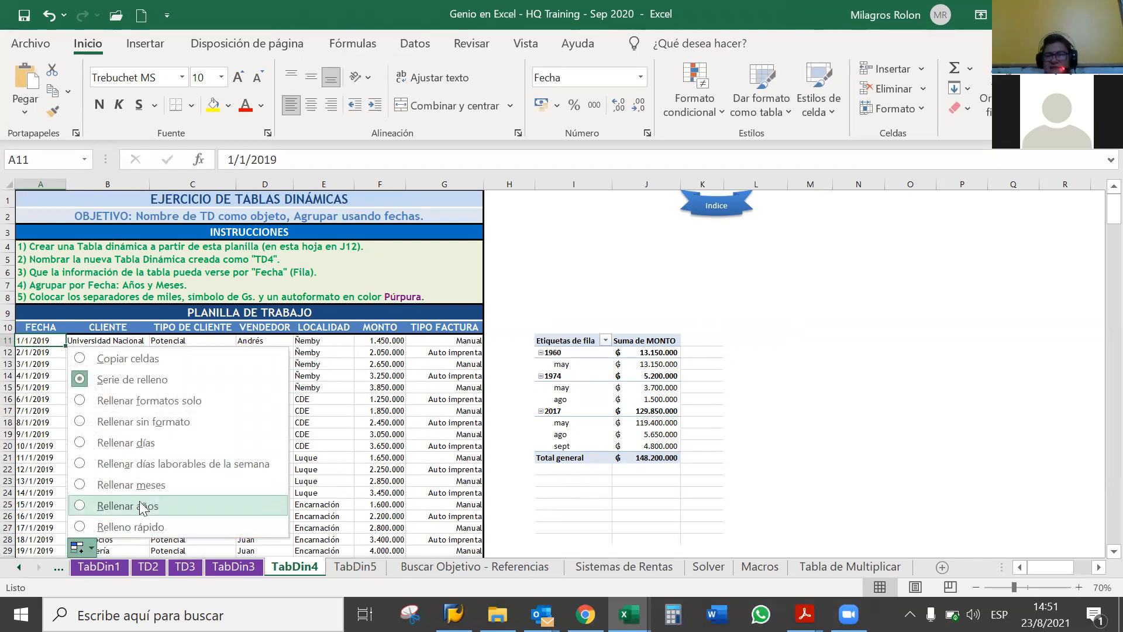
pyautogui.click(157, 486)
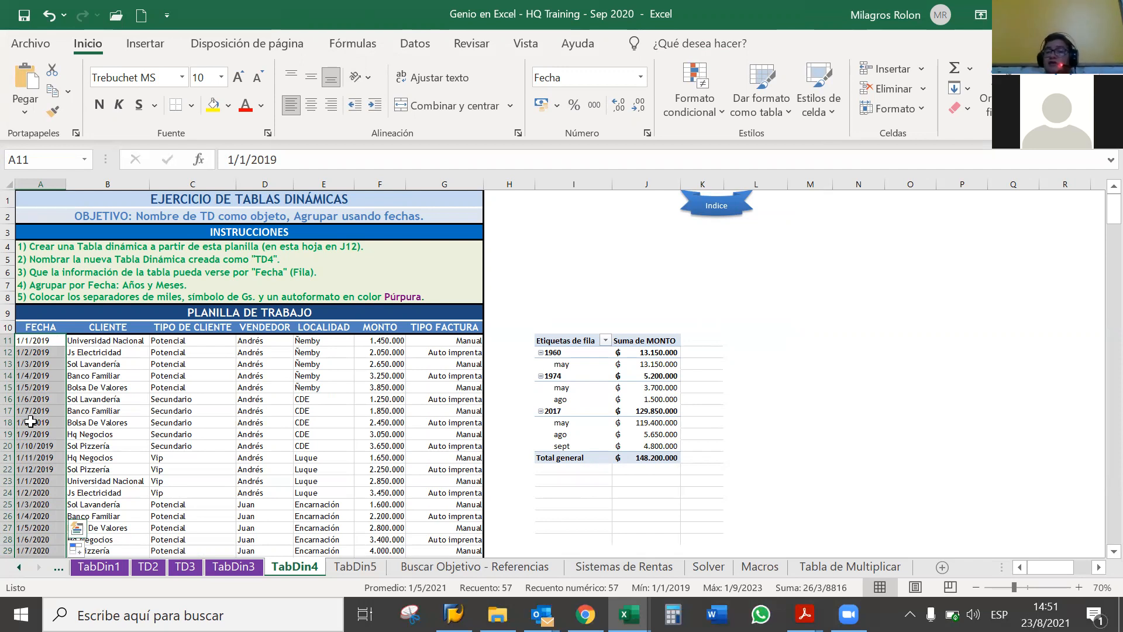
# - Review the filled FECHA dates down to the end of the worksheet data and return to A11
pyautogui.press('Down')
pyautogui.press('Down')
pyautogui.press('Down')
pyautogui.press('Down')
pyautogui.press('Down')
pyautogui.press('Down')
pyautogui.press('Down')
pyautogui.press('Down')
pyautogui.press('Down')
pyautogui.press('Down')
pyautogui.press('Down')
pyautogui.press('Down')
pyautogui.press('Down')
pyautogui.press('Down')
pyautogui.press('Down')
pyautogui.press('Down')
pyautogui.press('Down')
pyautogui.press('Down')
pyautogui.press('Down')
pyautogui.press('Down')
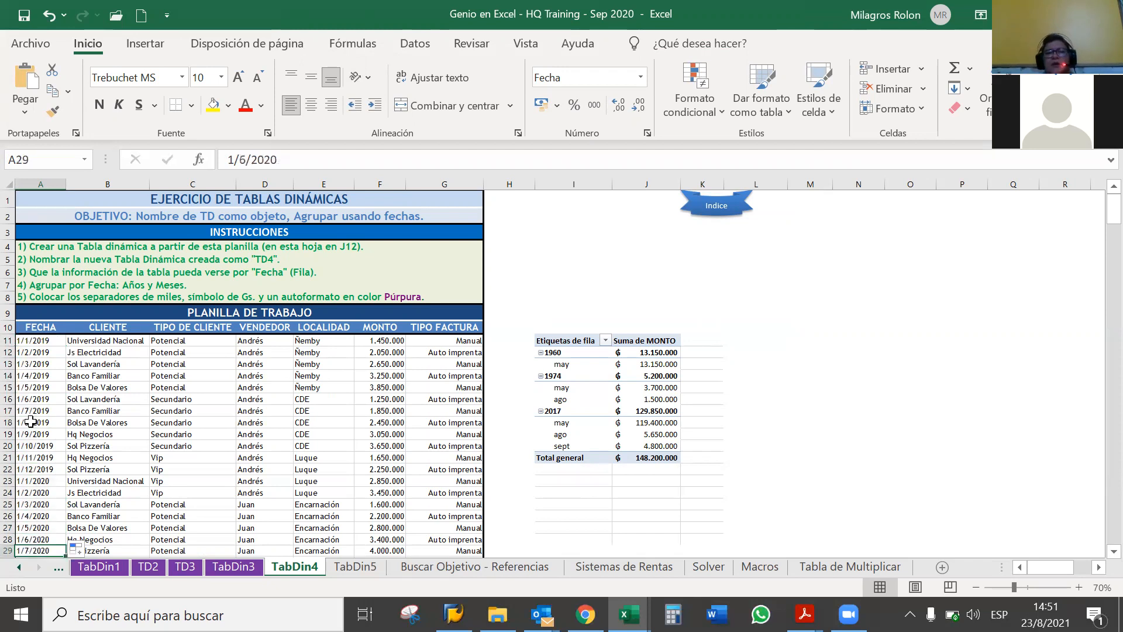
pyautogui.press('Down')
pyautogui.press('Down')
pyautogui.press('Down')
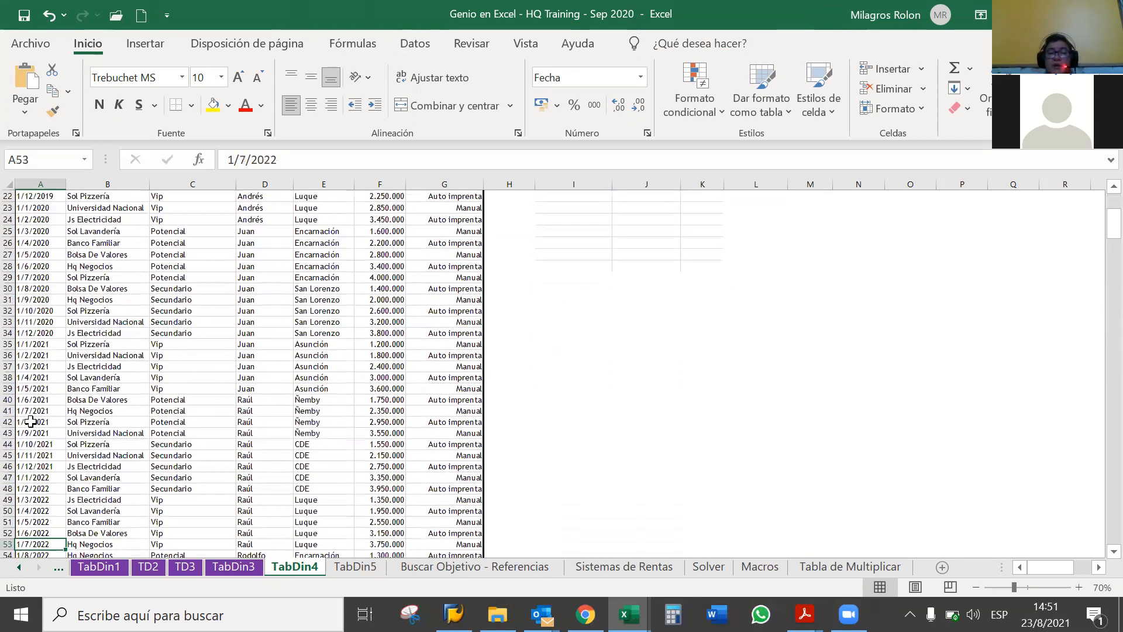
pyautogui.press('Down')
pyautogui.press('Down')
pyautogui.press('Down')
pyautogui.press('Down')
pyautogui.press('Down')
pyautogui.press('Down')
pyautogui.press('Down')
pyautogui.press('Down')
pyautogui.press('Down')
pyautogui.press('Down')
pyautogui.press('Down')
pyautogui.press('Down')
pyautogui.press('Down')
pyautogui.press('Down')
pyautogui.press('Down')
pyautogui.press('Down')
pyautogui.press('Down')
pyautogui.press('Down')
pyautogui.press('Down')
pyautogui.press('Down')
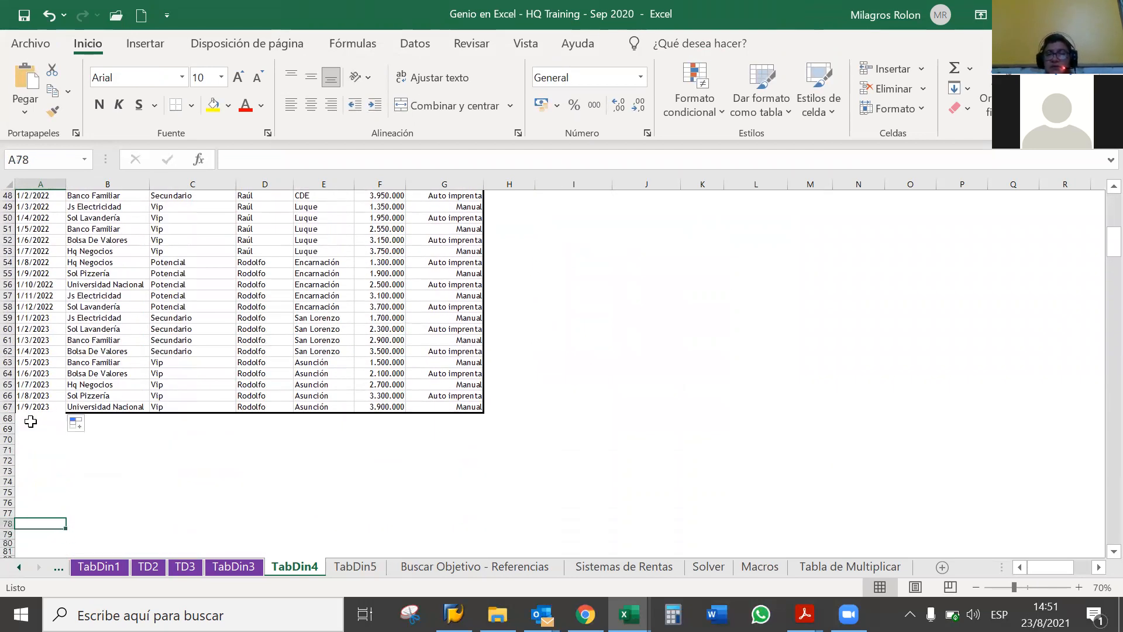
pyautogui.press('Up')
pyautogui.press('Up')
pyautogui.press('Up')
pyautogui.press('Up')
pyautogui.press('Up')
pyautogui.press('Up')
pyautogui.press('Up')
pyautogui.press('Up')
pyautogui.press('Up')
pyautogui.press('Up')
pyautogui.press('Up')
pyautogui.press('Up')
pyautogui.press('Up')
pyautogui.press('Up')
pyautogui.press('Up')
pyautogui.press('Up')
pyautogui.press('Up')
pyautogui.press('Up')
pyautogui.press('Up')
pyautogui.press('Up')
pyautogui.press('Up')
pyautogui.press('Up')
pyautogui.press('Up')
pyautogui.press('Up')
pyautogui.press('Up')
pyautogui.press('Up')
pyautogui.press('Up')
pyautogui.press('Up')
pyautogui.press('Up')
pyautogui.press('Up')
pyautogui.press('Up')
pyautogui.press('Up')
pyautogui.press('Up')
pyautogui.press('Up')
pyautogui.press('Up')
pyautogui.press('Up')
pyautogui.press('Up')
pyautogui.press('Up')
pyautogui.press('Up')
pyautogui.press('Up')
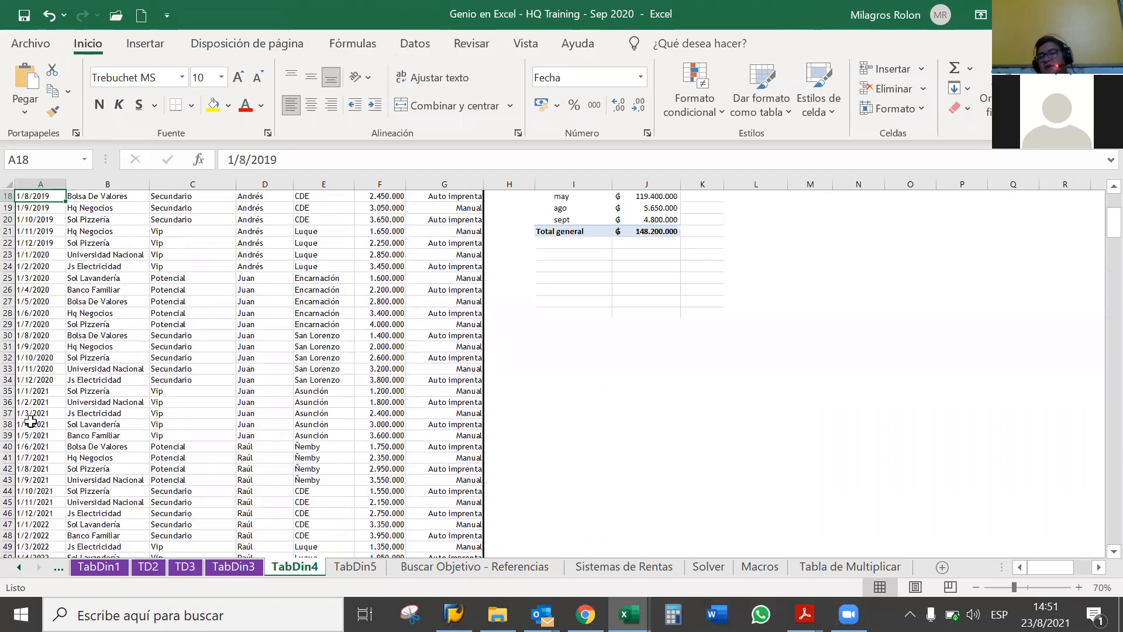
pyautogui.press('Down')
pyautogui.press('Down')
pyautogui.press('Down')
pyautogui.press('Down')
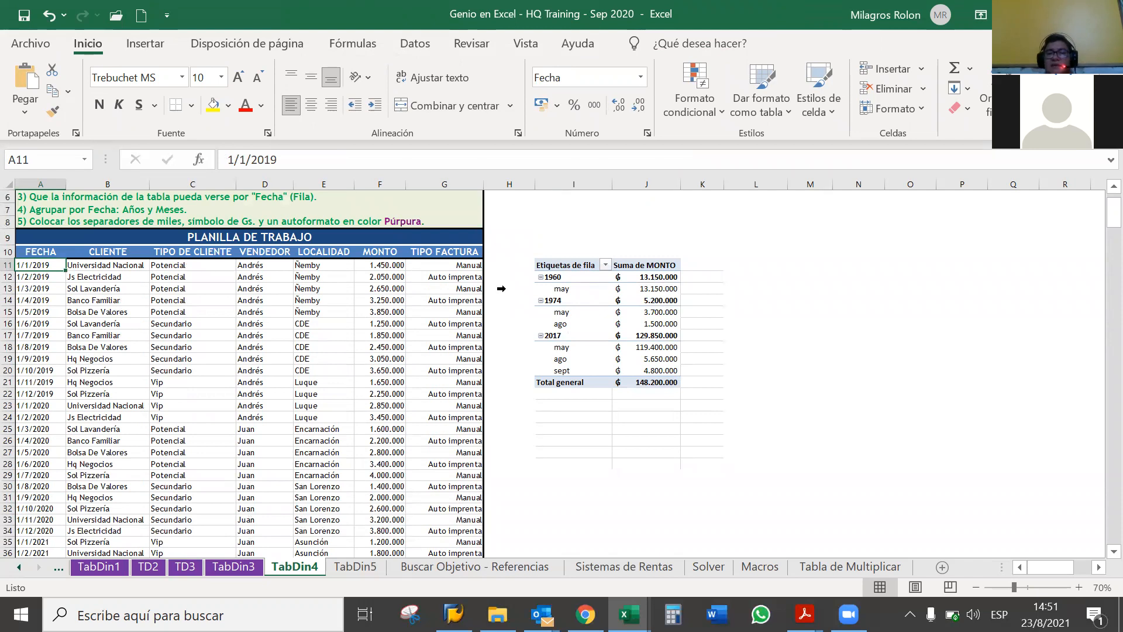
# - Refresh the TD4 pivot table with the new dates, accepting replacement of the existing data on TabDin4
pyautogui.click(566, 278)
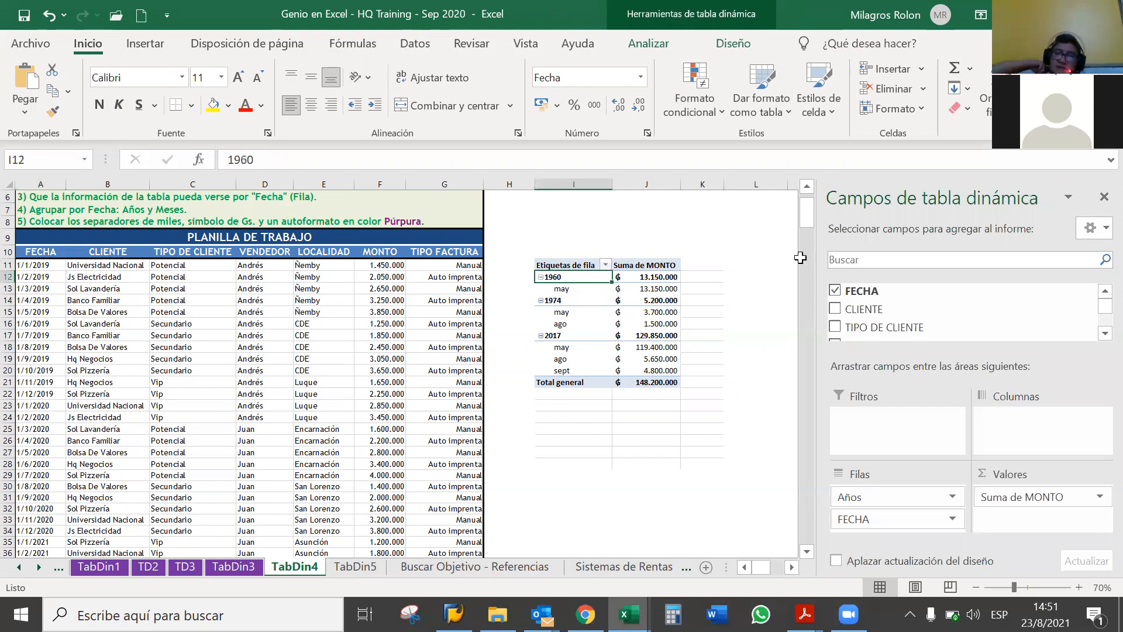
pyautogui.click(648, 44)
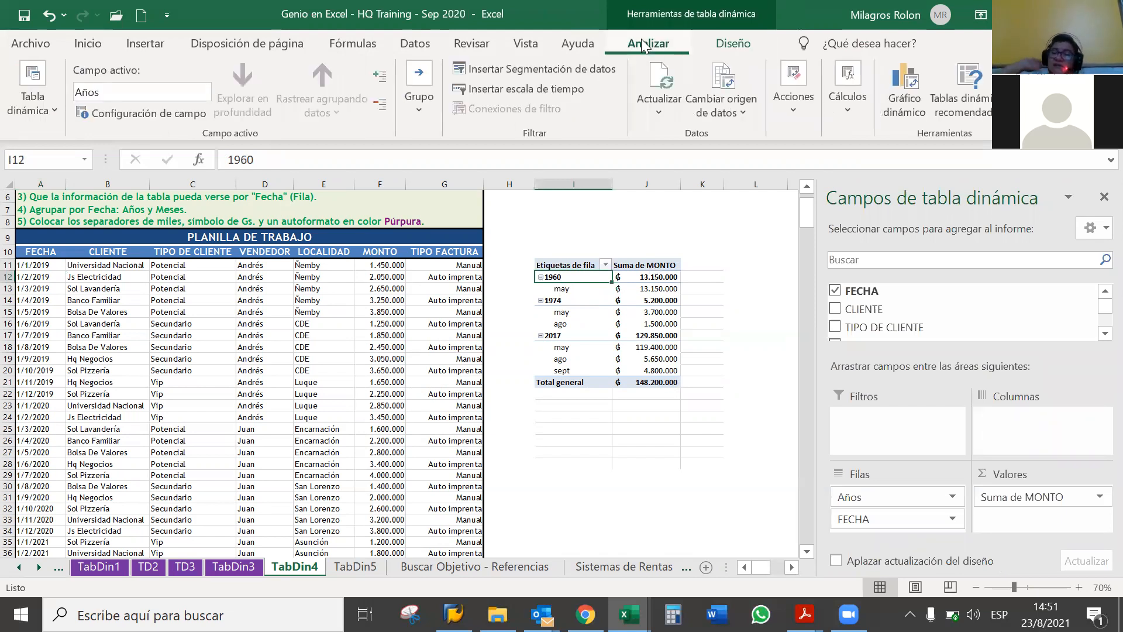
pyautogui.click(661, 82)
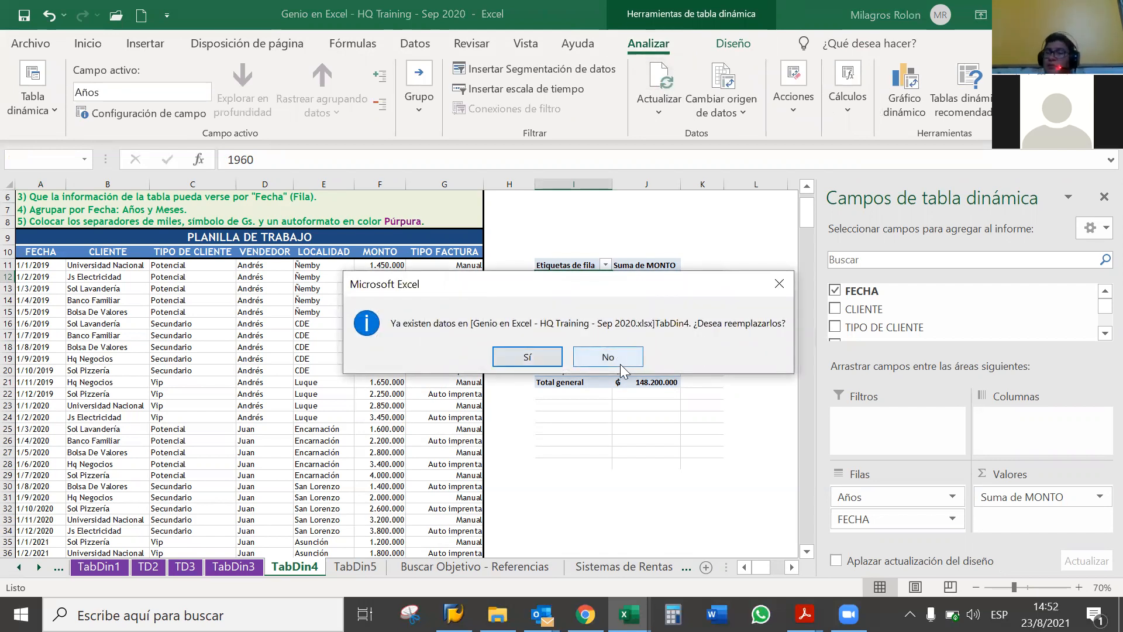
pyautogui.click(535, 355)
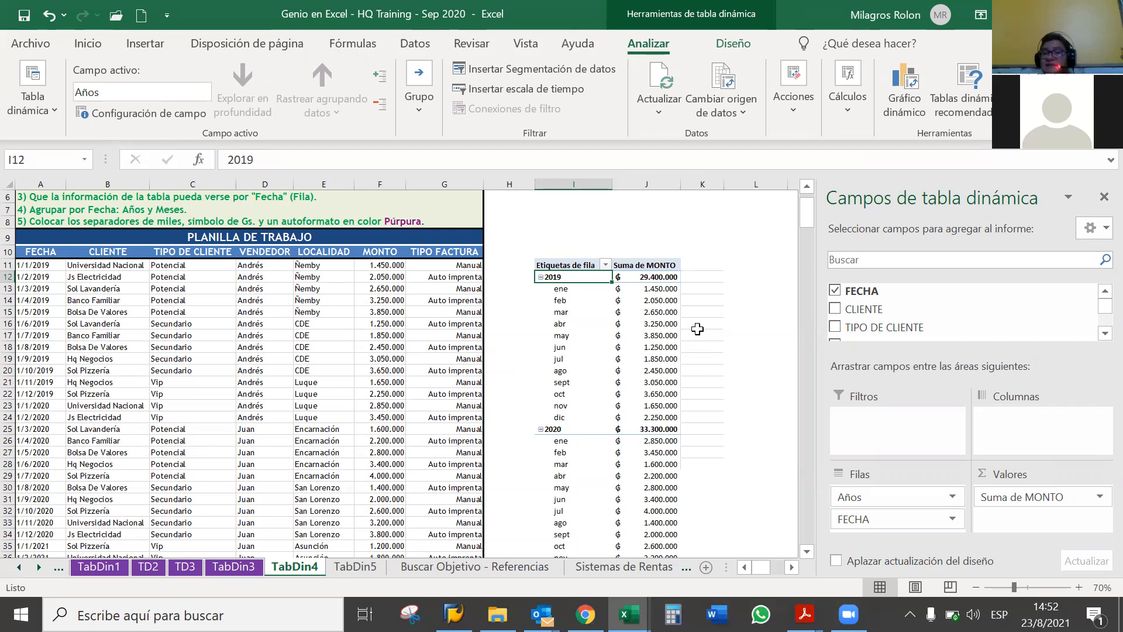
# - Insert a pivot chart of the basic Líneas type from the TD4 pivot table
pyautogui.click(662, 323)
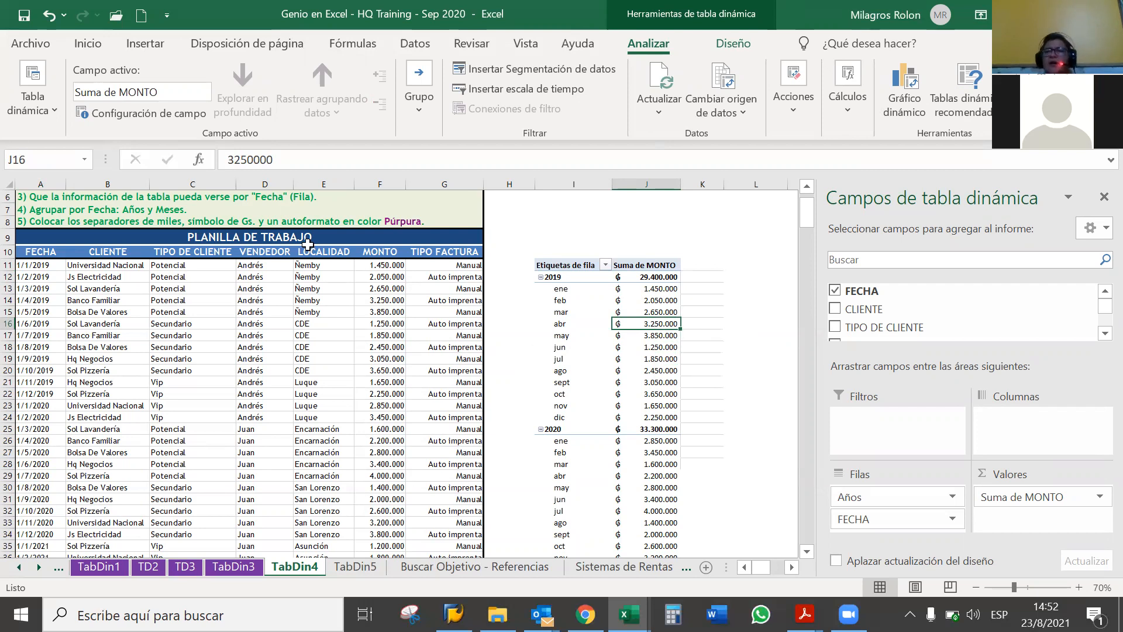
pyautogui.click(147, 46)
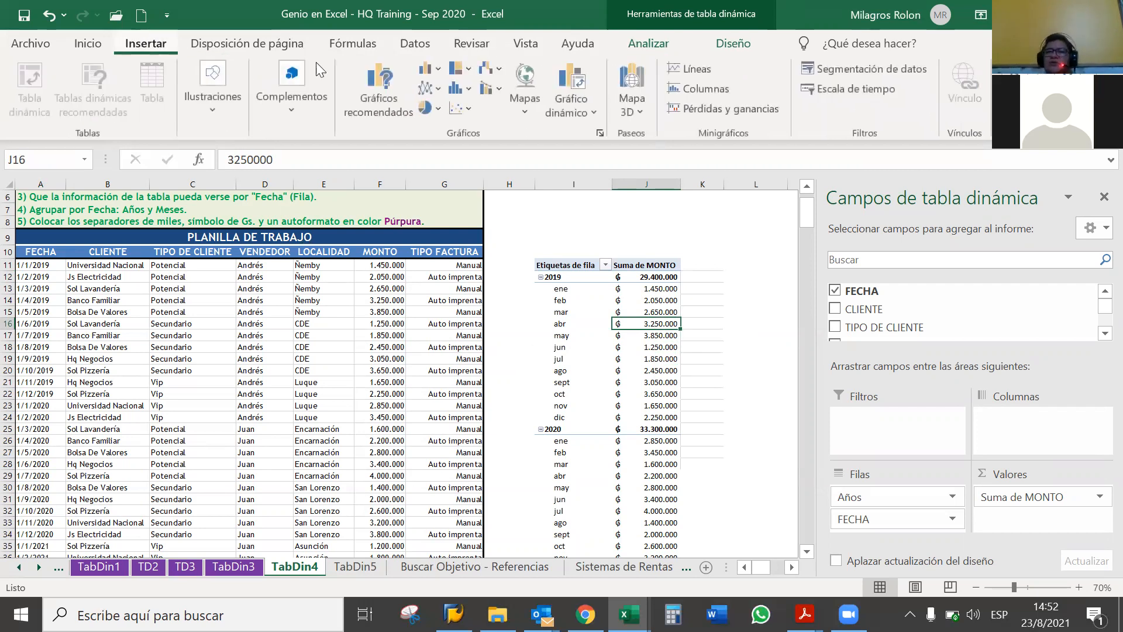
pyautogui.click(571, 82)
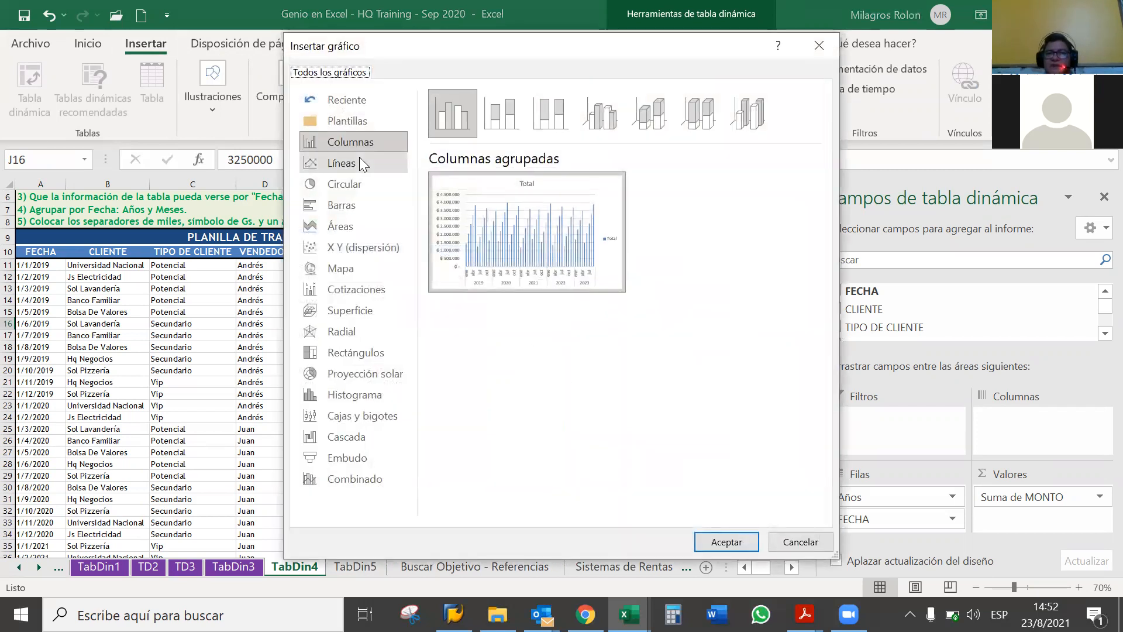
pyautogui.click(359, 158)
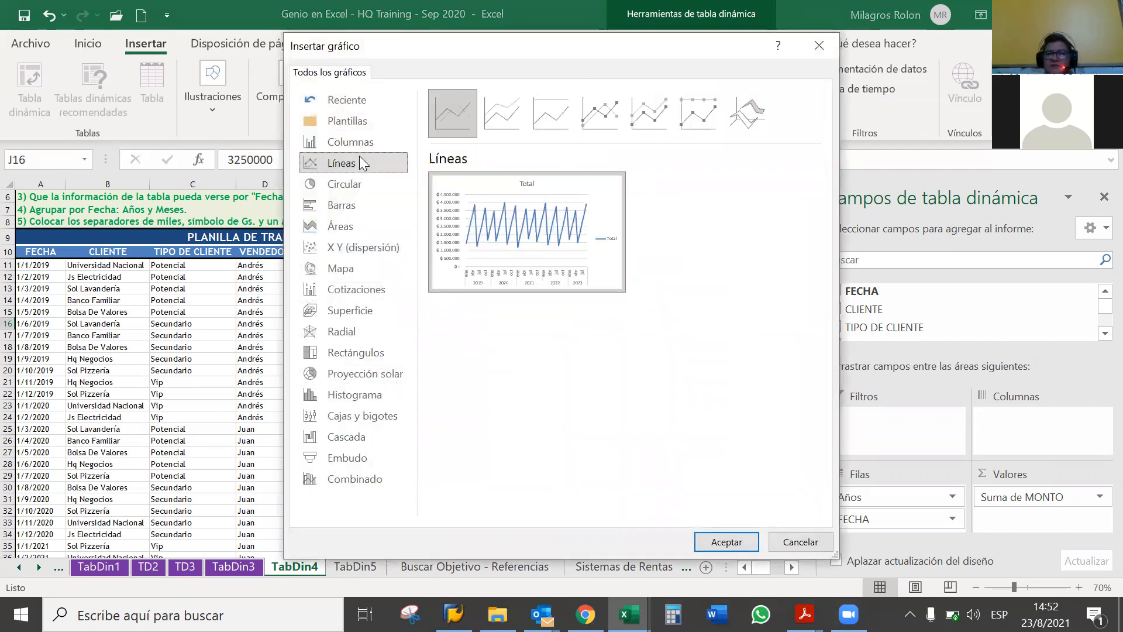
pyautogui.click(509, 120)
pyautogui.click(558, 109)
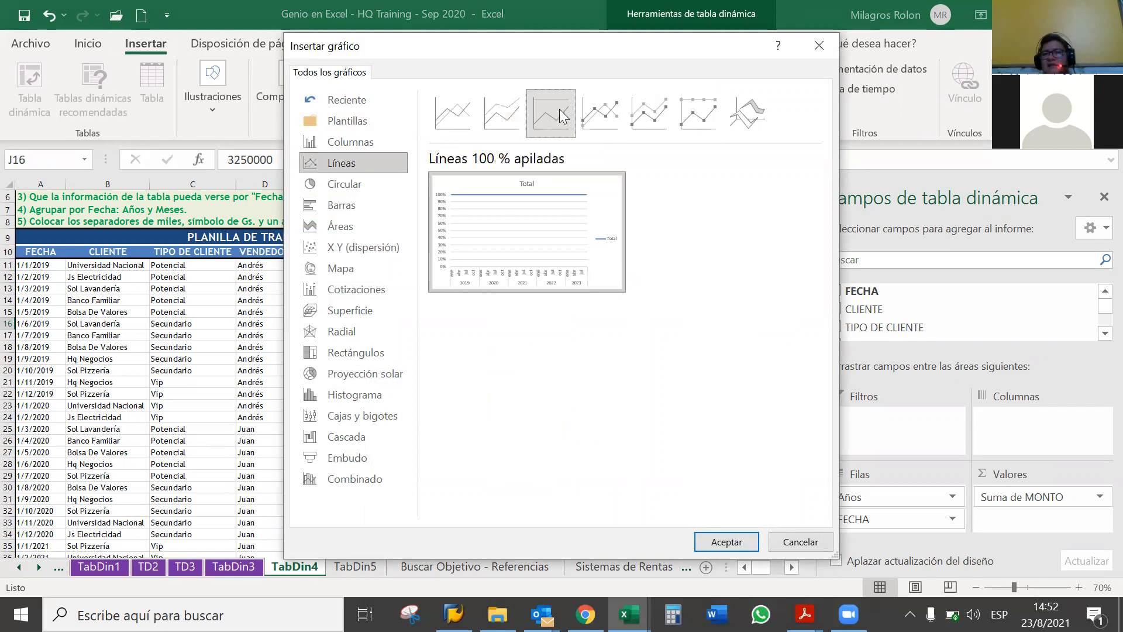
pyautogui.click(600, 113)
pyautogui.click(538, 110)
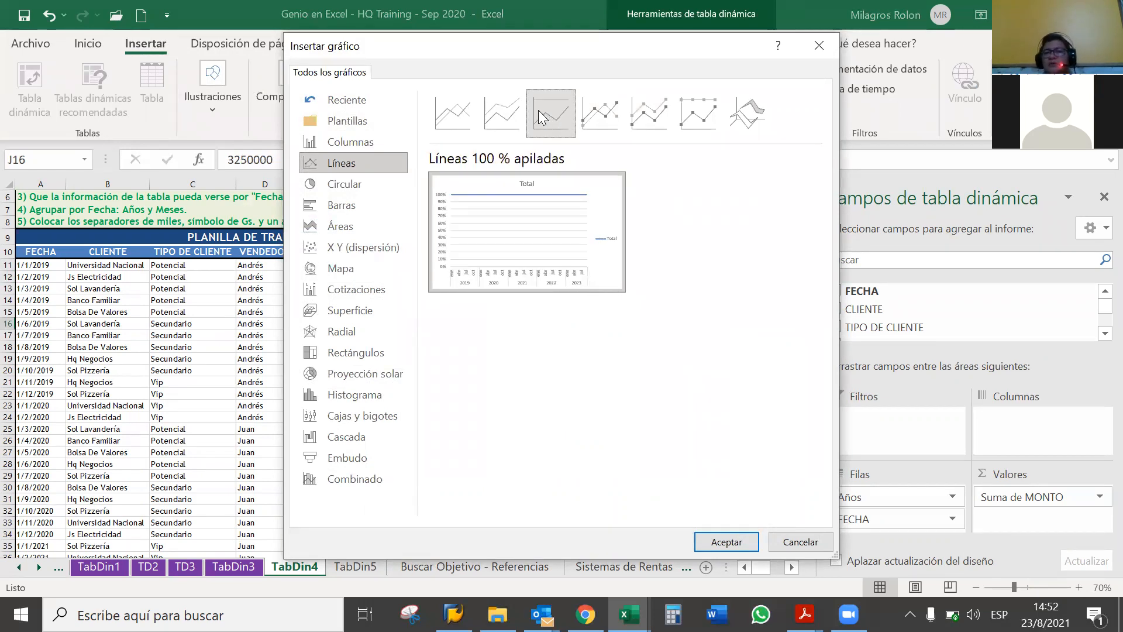
pyautogui.click(492, 111)
pyautogui.click(455, 109)
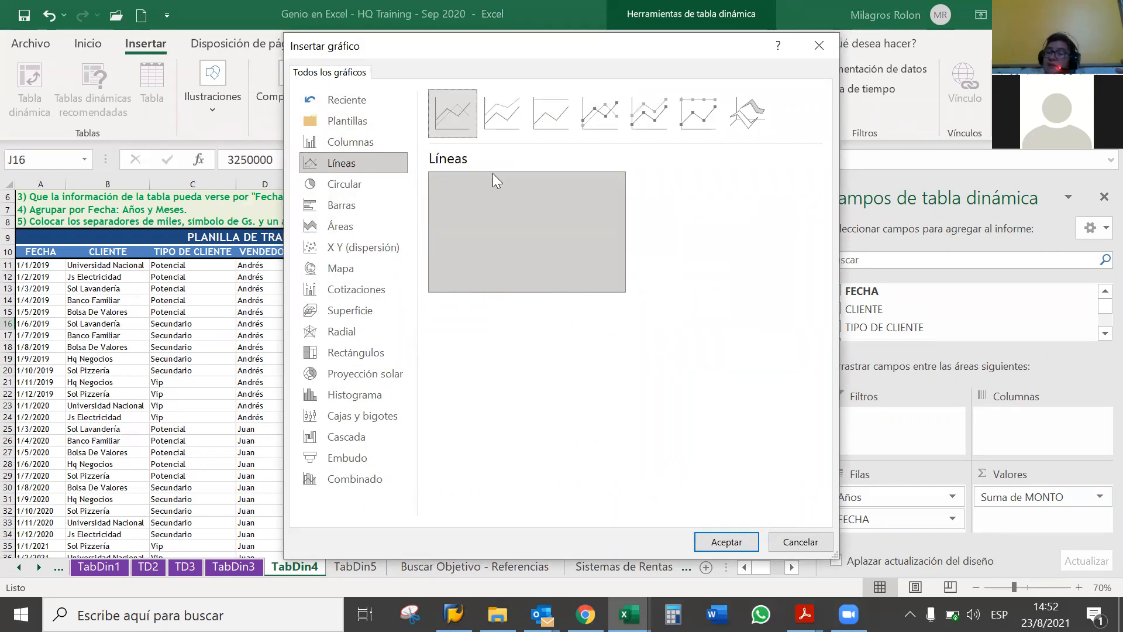
pyautogui.click(725, 540)
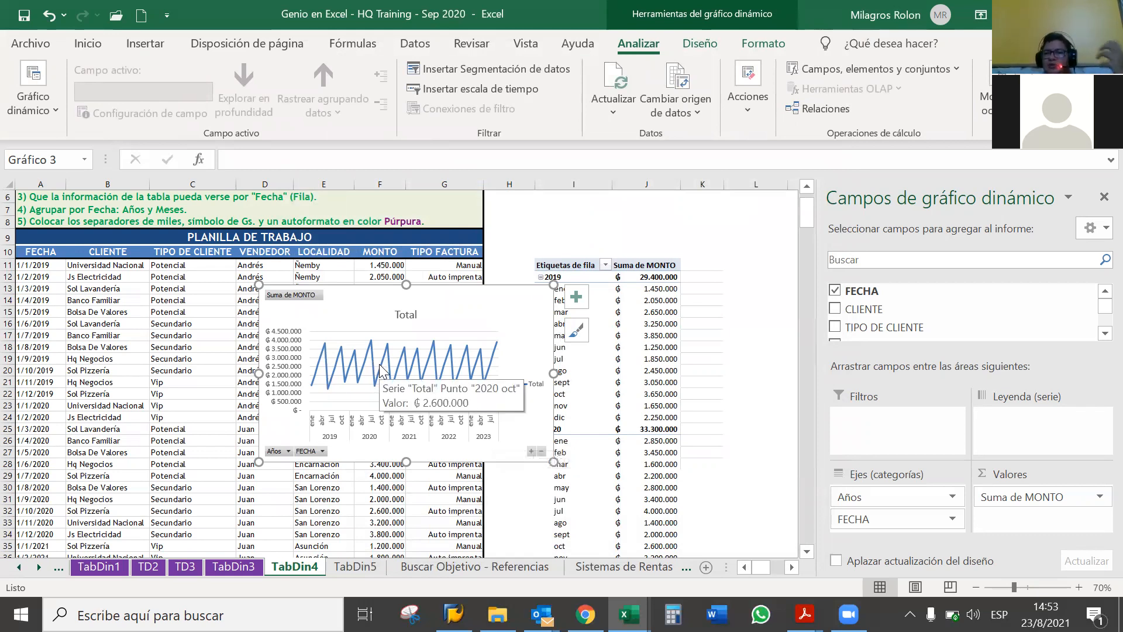
# - Add a Lineal trendline to the Total series of the TabDin4 line chart and close the trendline format options
pyautogui.click(531, 451)
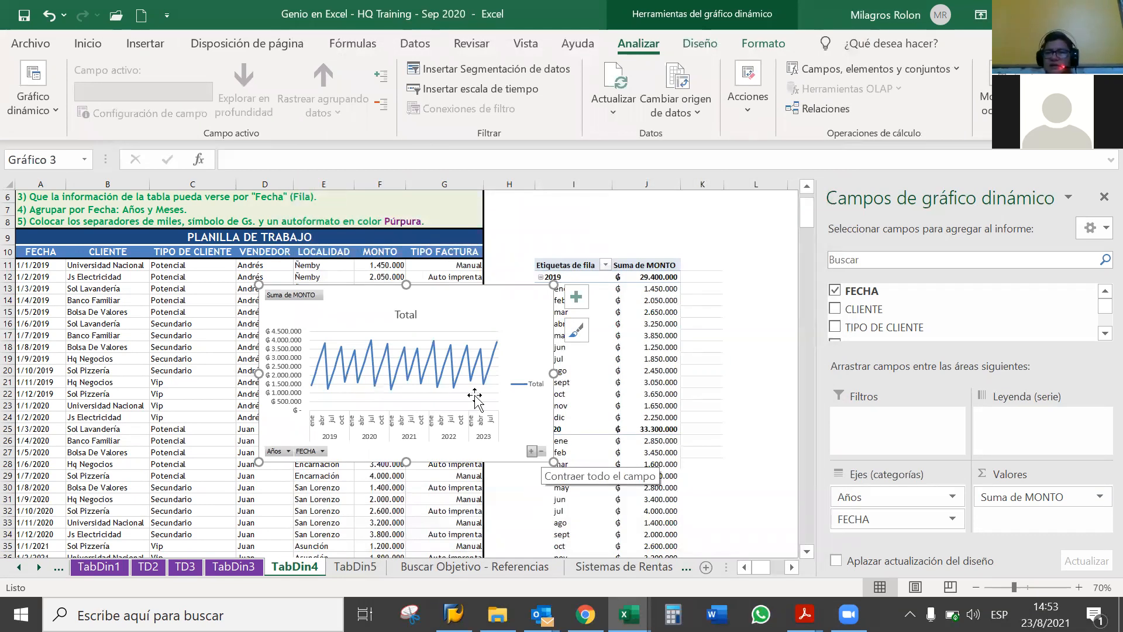
pyautogui.rightClick(456, 375)
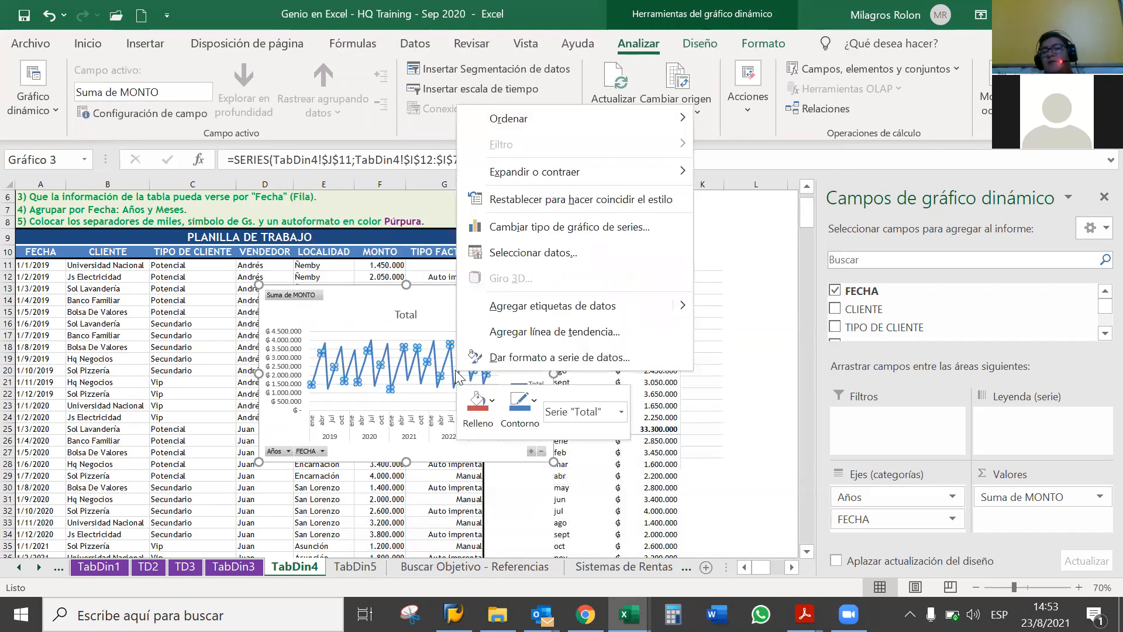
pyautogui.press('Escape')
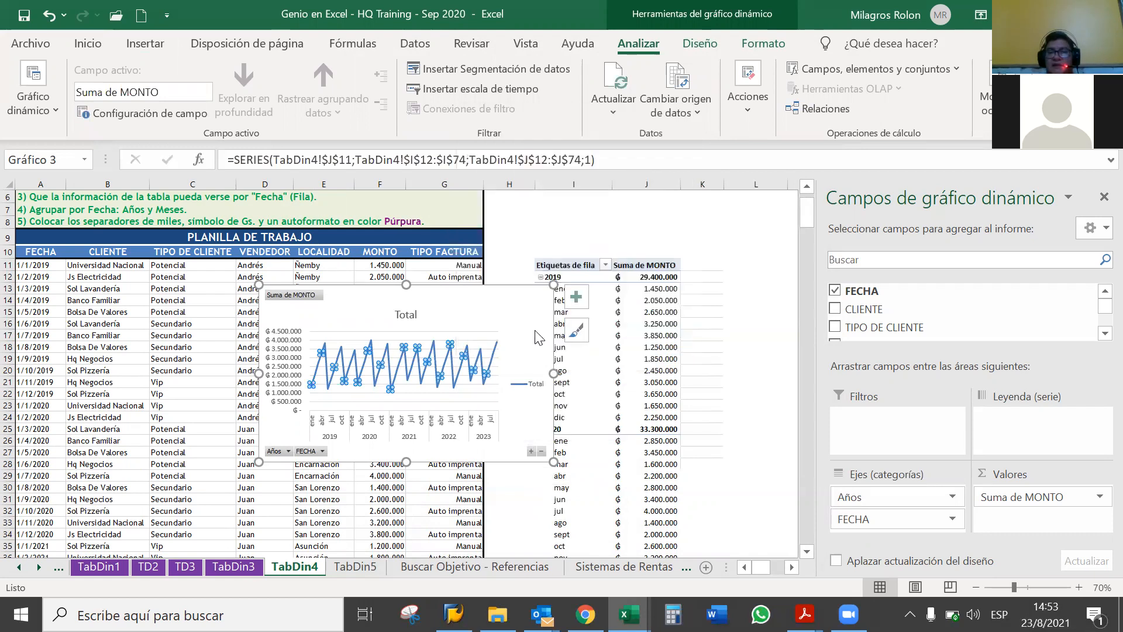
pyautogui.click(451, 383)
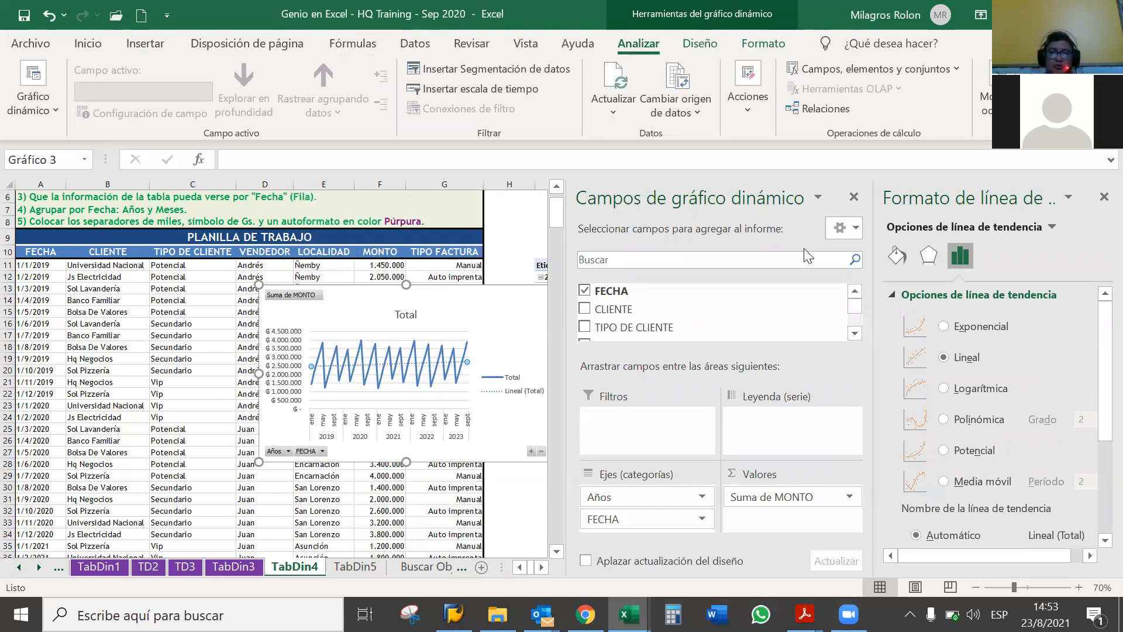
pyautogui.click(1103, 197)
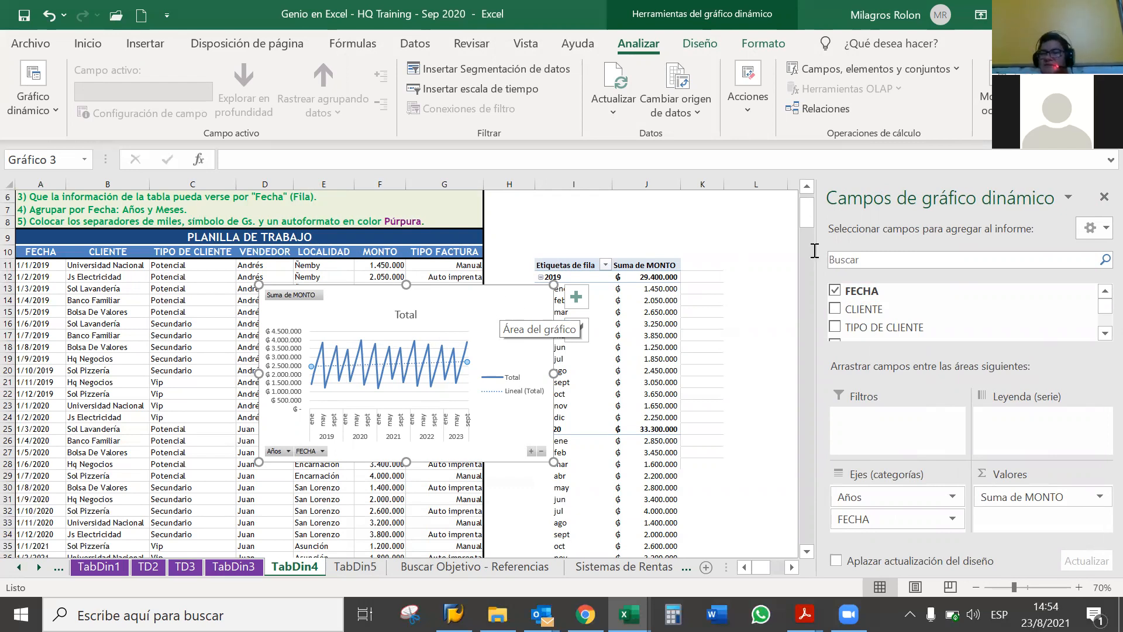
# - Move the FECHA field from Filas to Columnas in the TD4 pivot table, leaving Años in Filas
pyautogui.moveTo(860, 291); pyautogui.dragTo(929, 303)
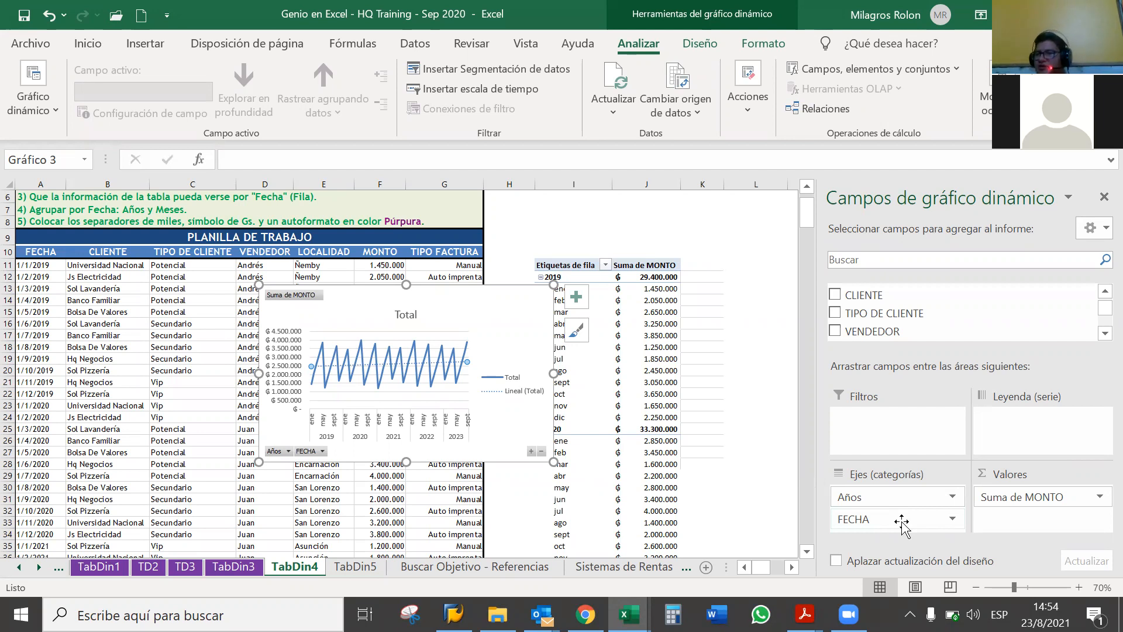
pyautogui.click(646, 319)
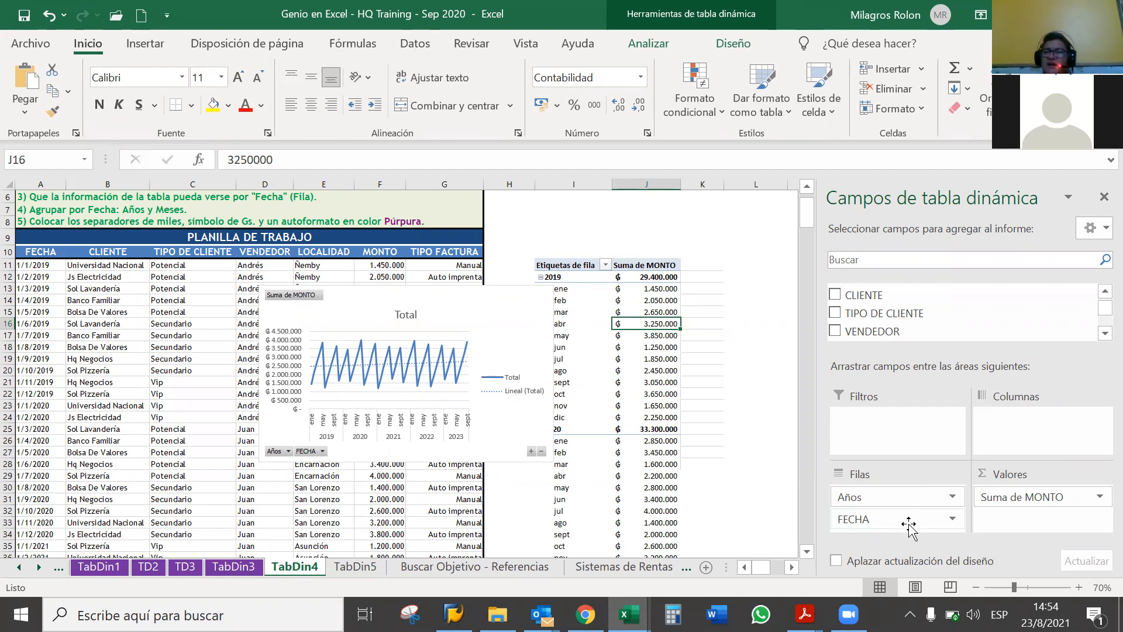
pyautogui.moveTo(957, 524); pyautogui.dragTo(1060, 432)
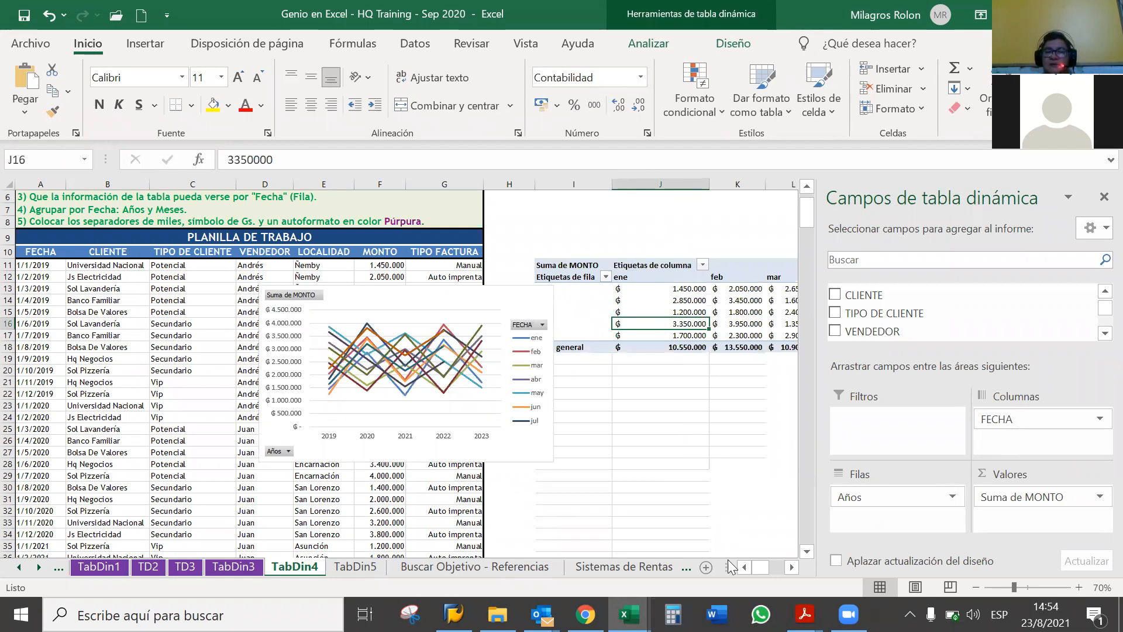
# - Move the line chart directly below the Total general row of the pivot table
pyautogui.click(791, 566)
pyautogui.click(790, 566)
pyautogui.click(791, 567)
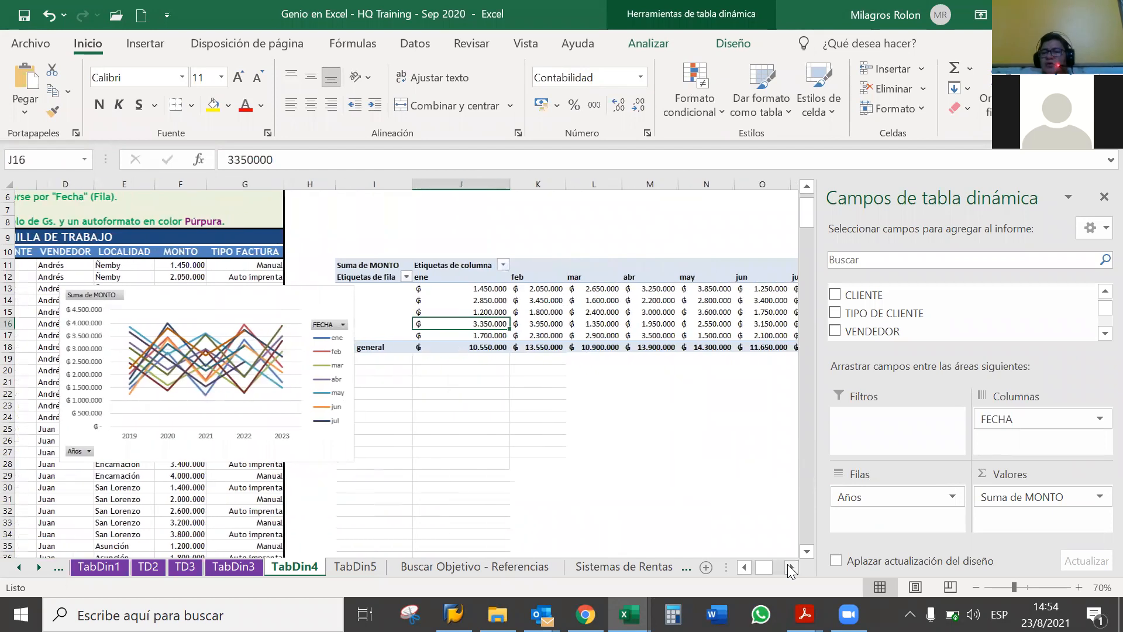
pyautogui.click(790, 567)
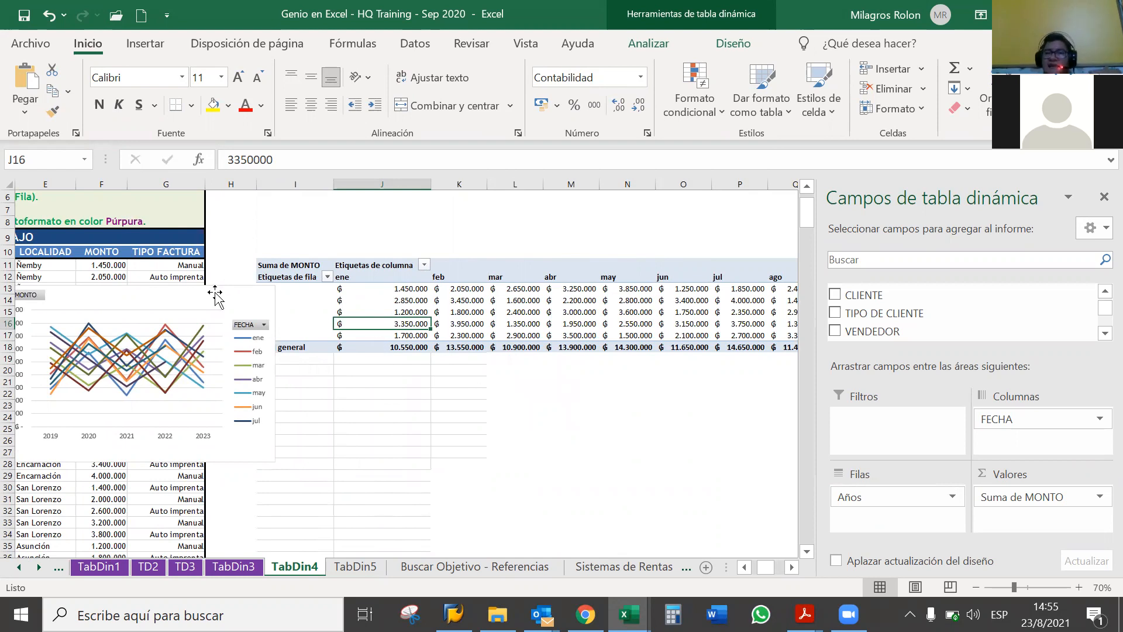
pyautogui.click(404, 360)
pyautogui.moveTo(405, 361); pyautogui.dragTo(528, 367)
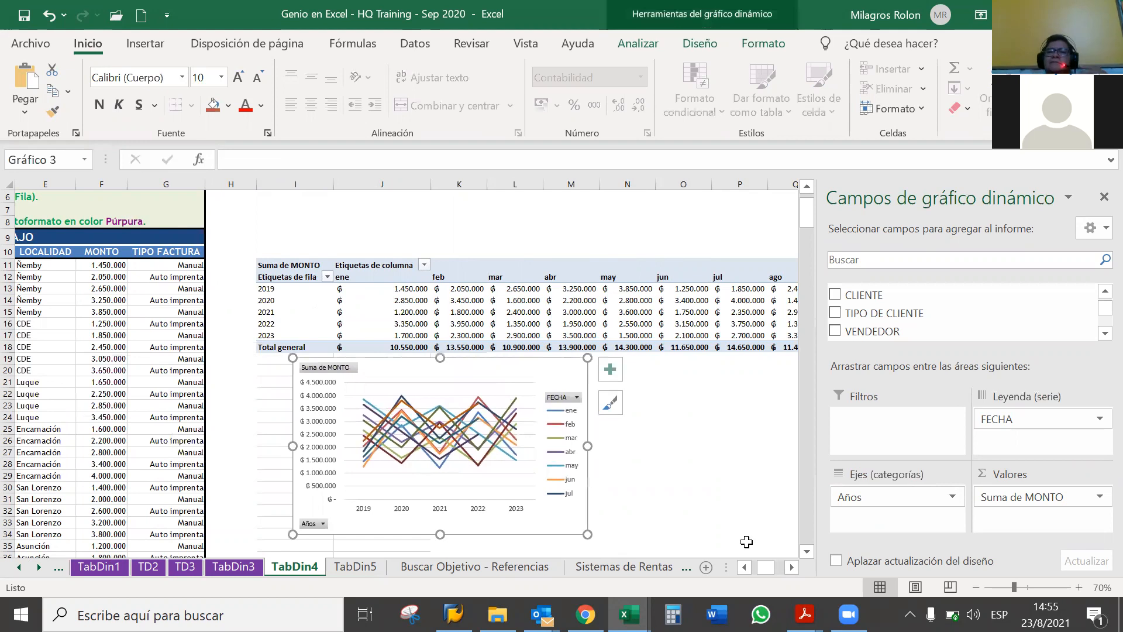
# - Swap the chart's fields so FECHA is in Ejes (categorías) and Años is in Leyenda (serie)
pyautogui.click(791, 567)
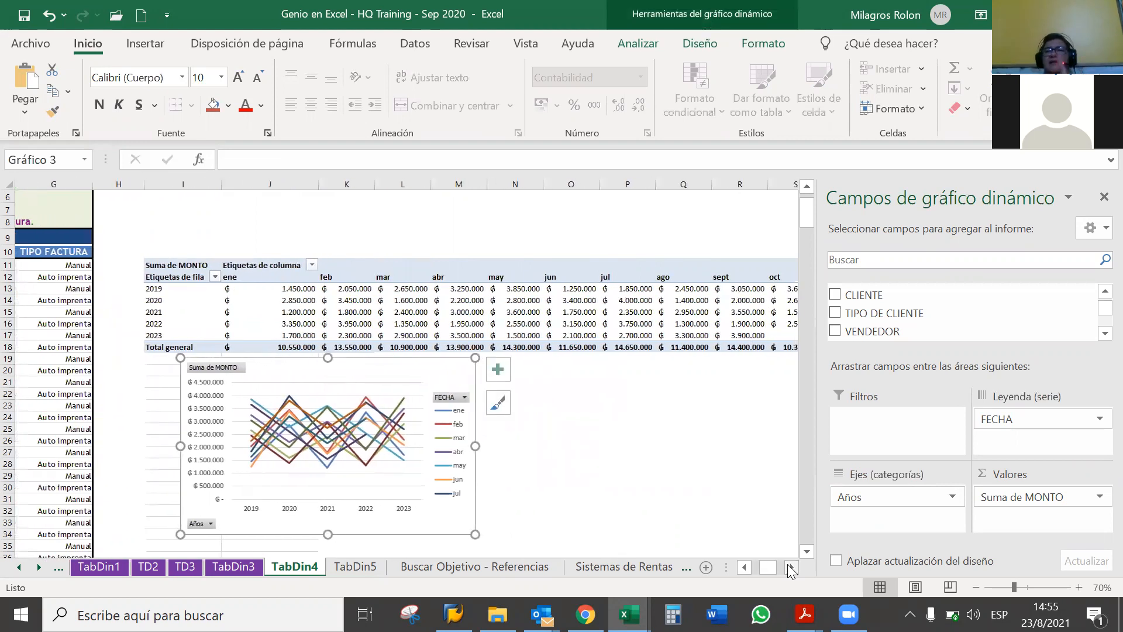
pyautogui.click(790, 568)
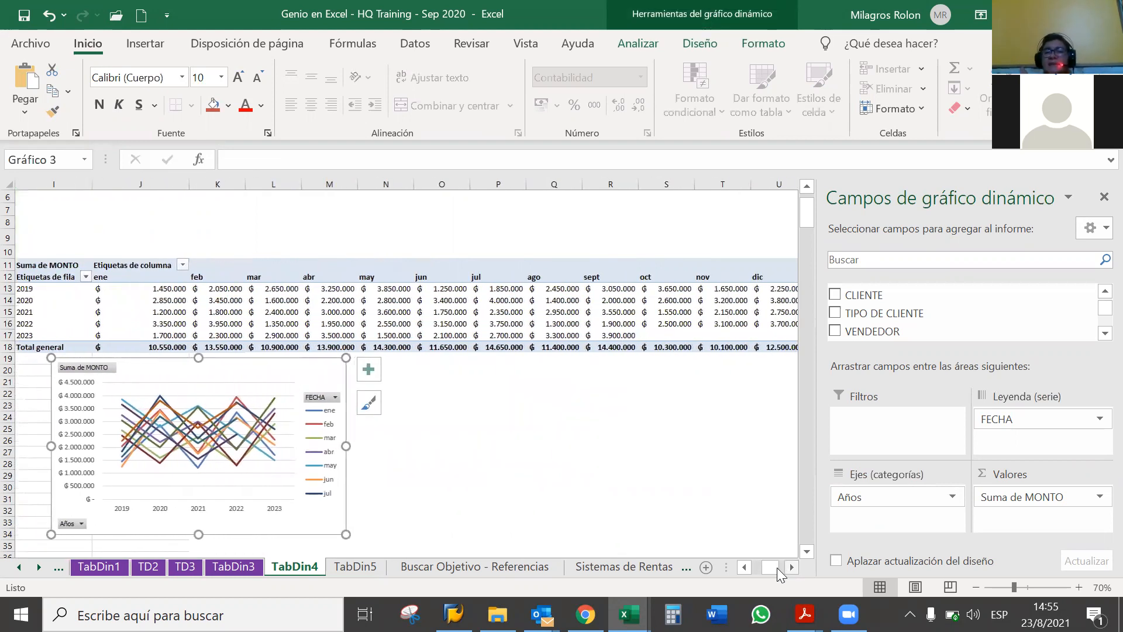
pyautogui.click(744, 566)
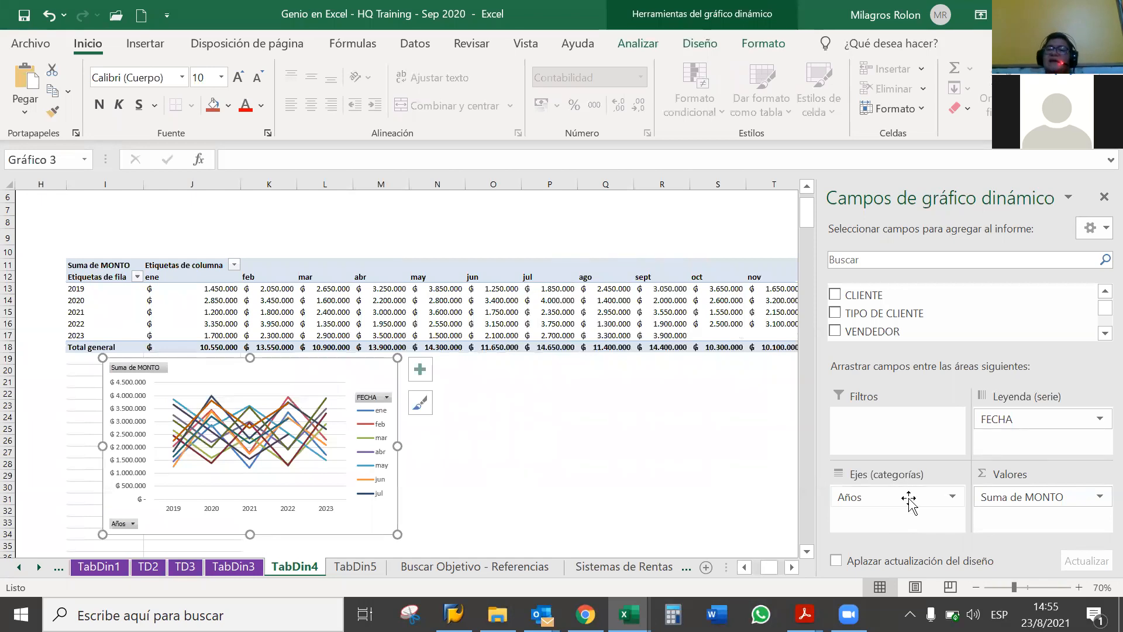
pyautogui.moveTo(1009, 417); pyautogui.dragTo(910, 506)
pyautogui.moveTo(1024, 436); pyautogui.dragTo(1024, 437)
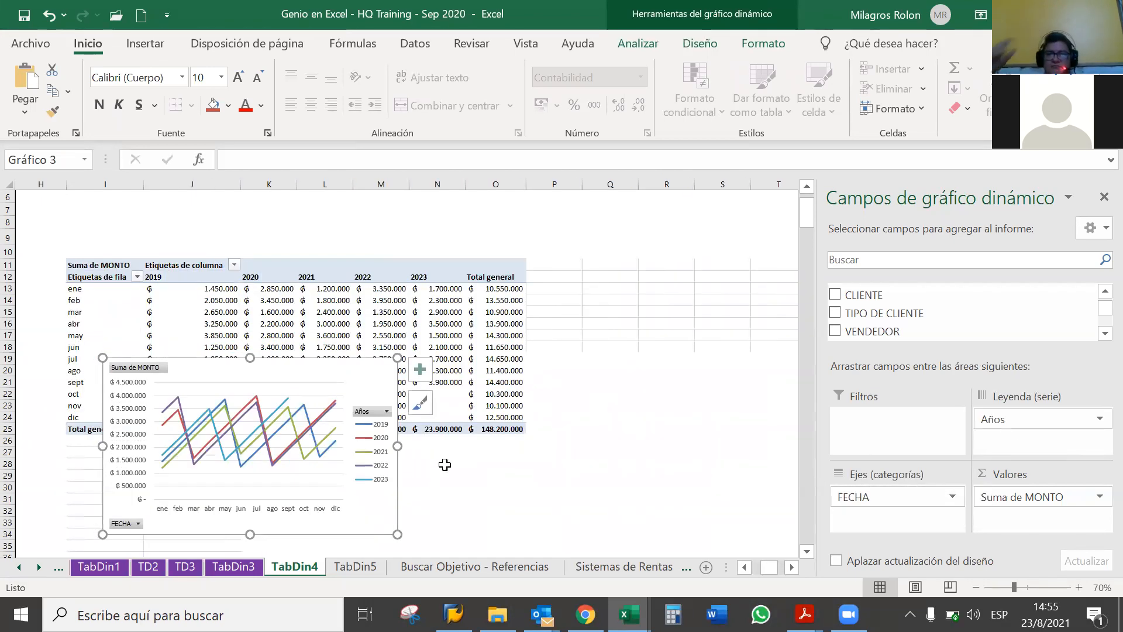
# - Move the line chart beside the pivot table, just past its Total general column and level with its header rows
pyautogui.moveTo(374, 499); pyautogui.dragTo(770, 395)
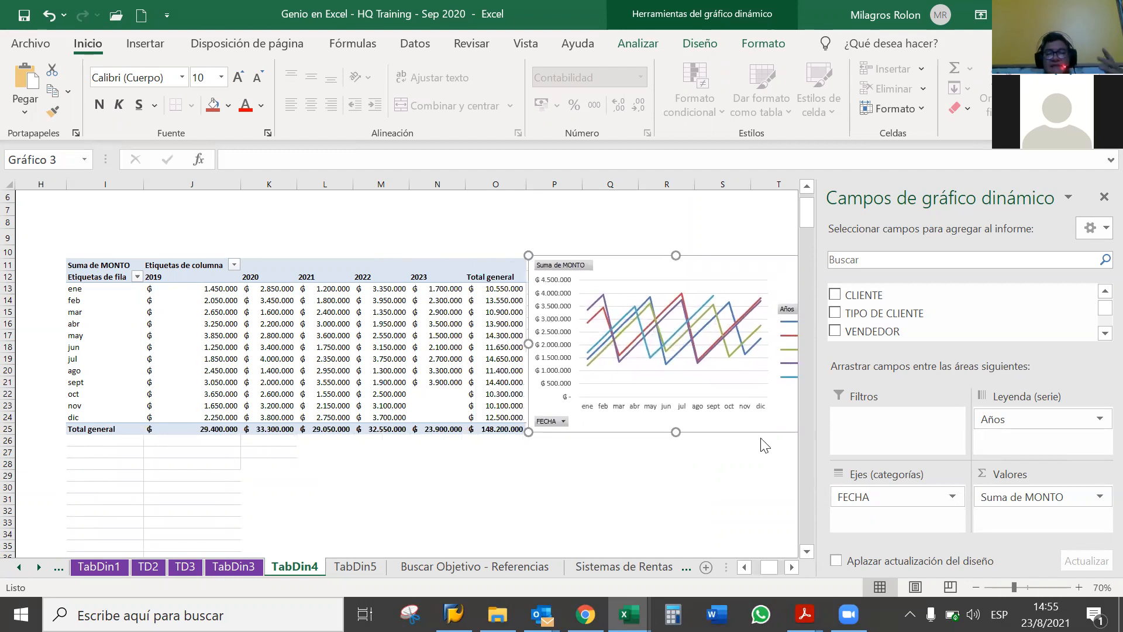
pyautogui.click(792, 566)
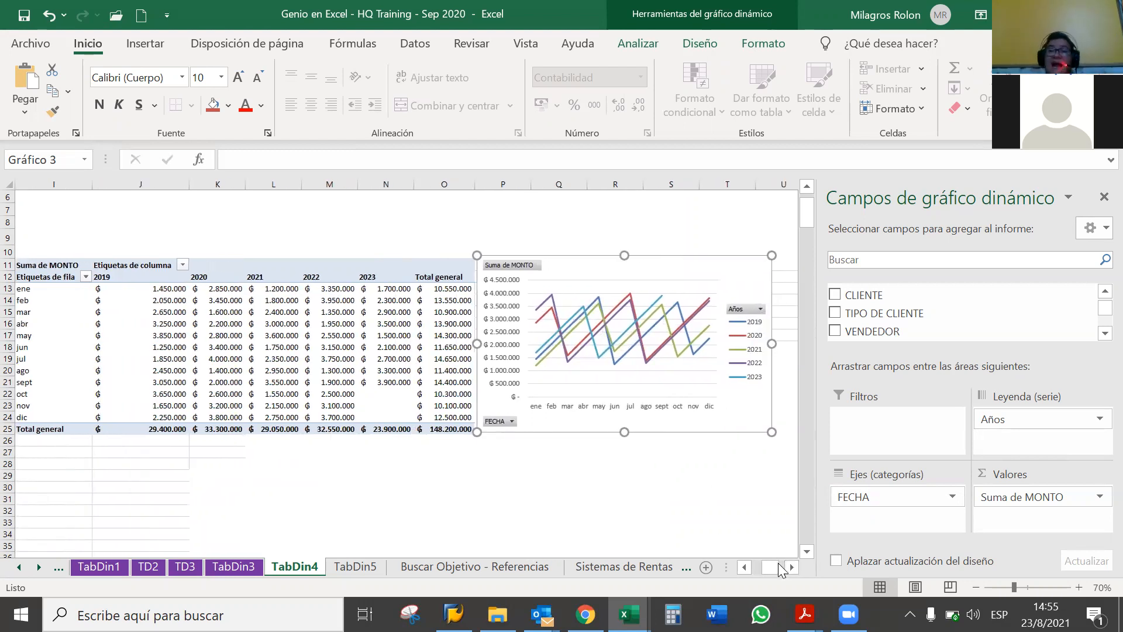
pyautogui.click(975, 592)
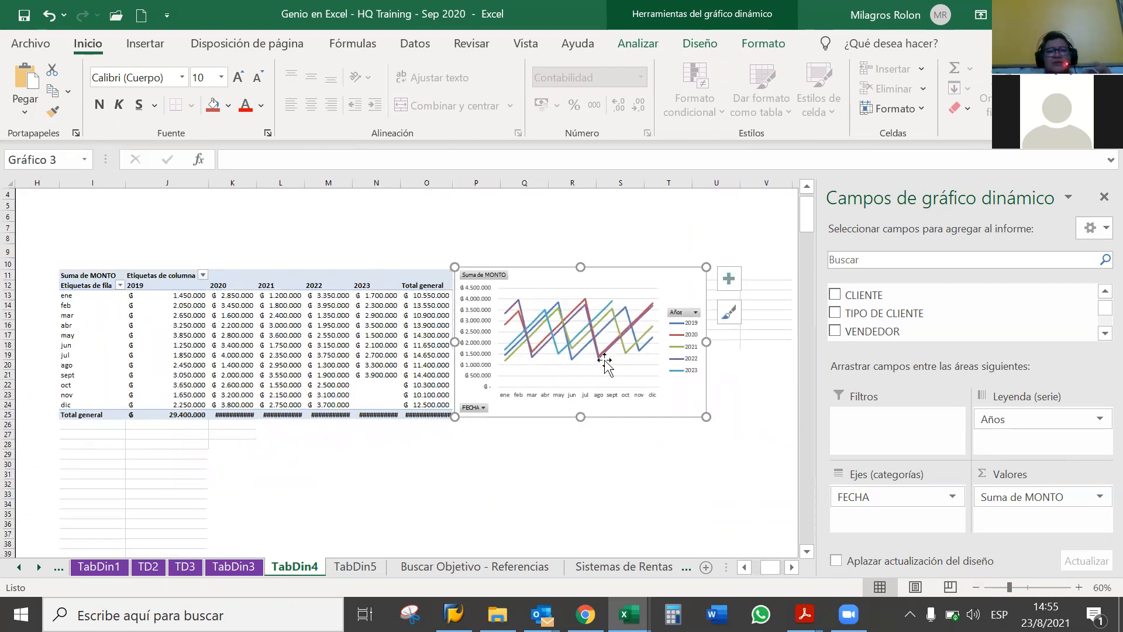
pyautogui.click(570, 474)
pyautogui.moveTo(649, 280); pyautogui.dragTo(654, 285)
# - Widen columns K through O so the pivot table's grand totals fit in their cells
pyautogui.click(411, 491)
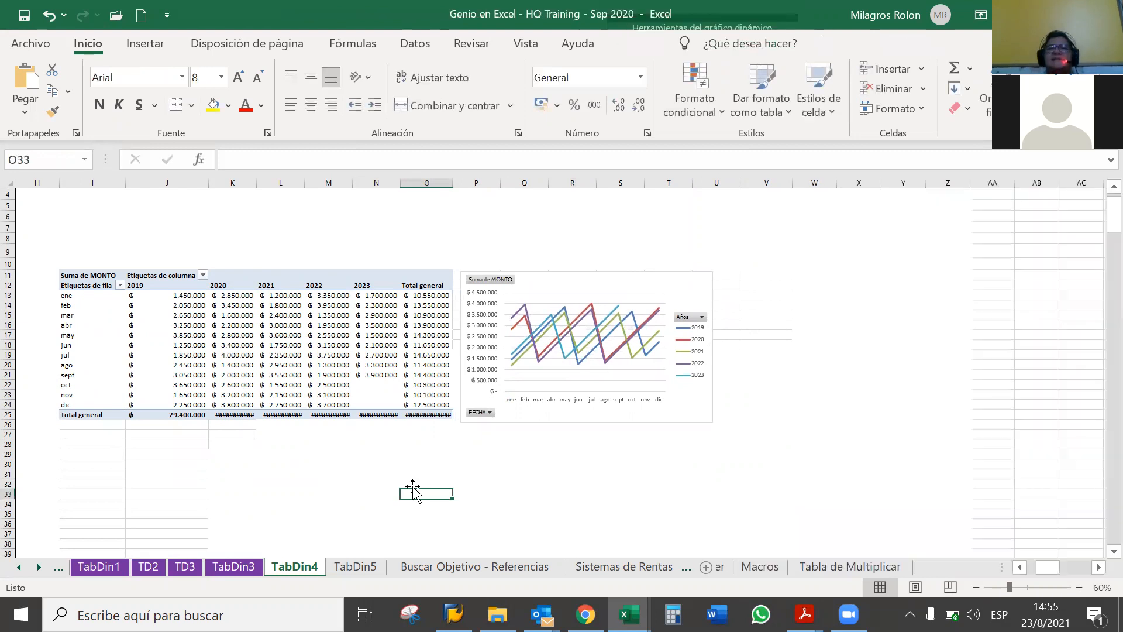
pyautogui.moveTo(450, 182); pyautogui.dragTo(453, 183)
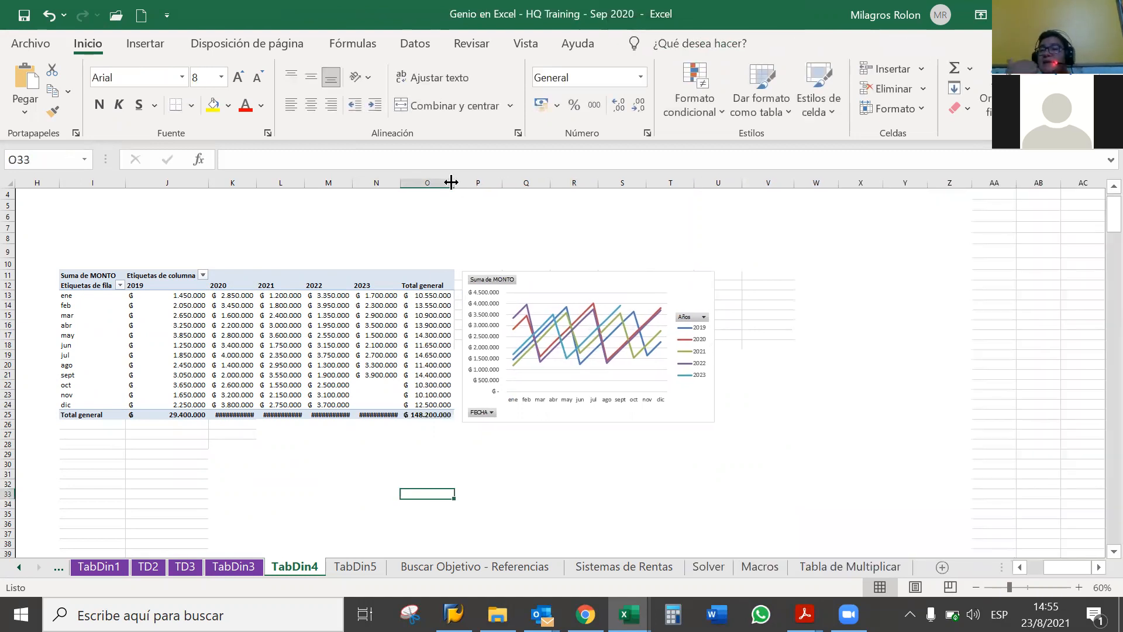
pyautogui.doubleClick(397, 184)
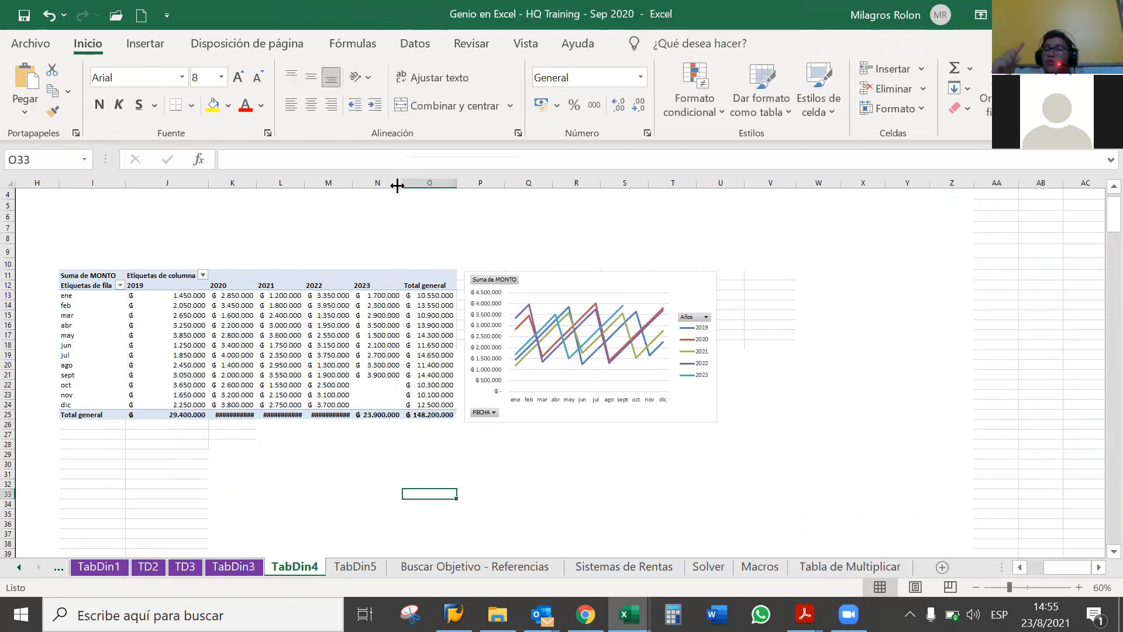
pyautogui.doubleClick(351, 182)
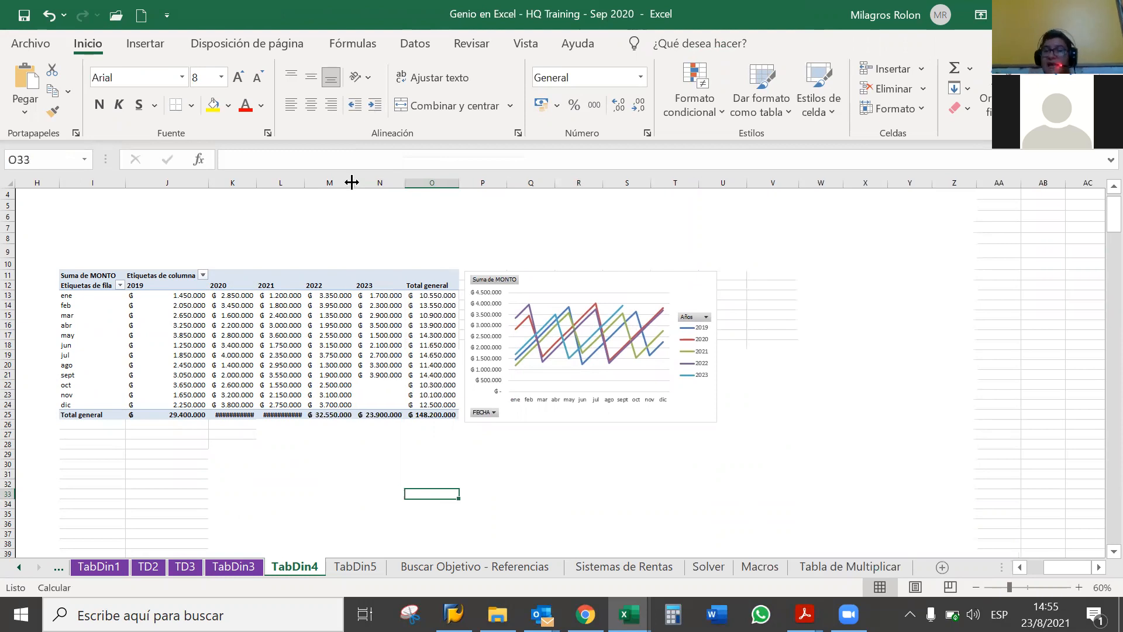
pyautogui.doubleClick(305, 182)
pyautogui.doubleClick(257, 182)
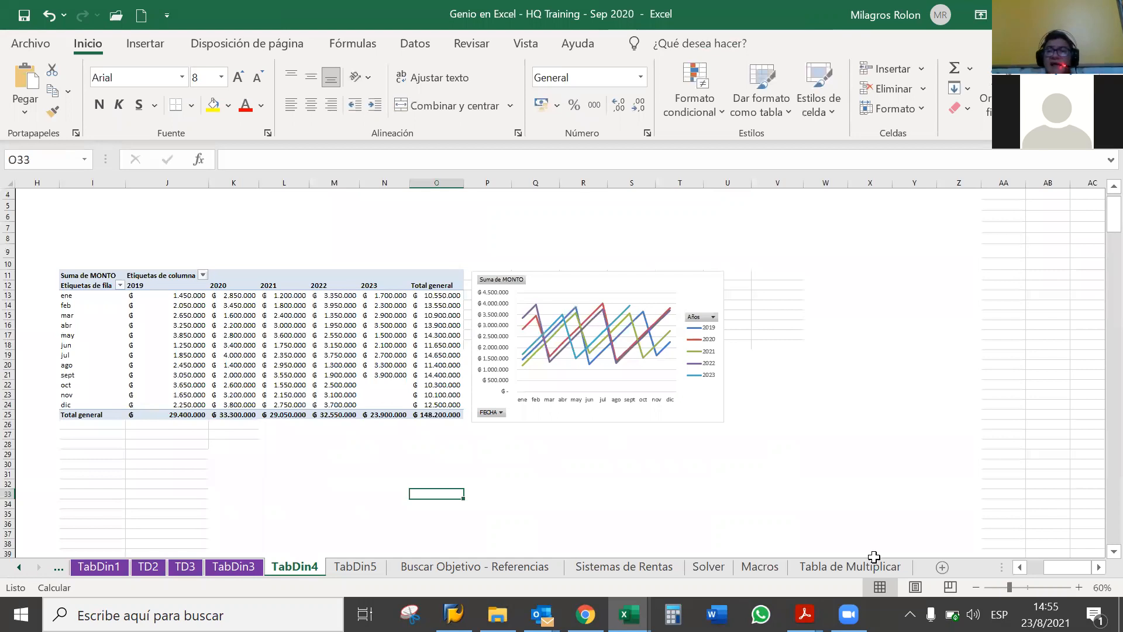
# - Filter the pivot table's column labels to show only the years 2020 and 2021
pyautogui.click(1078, 587)
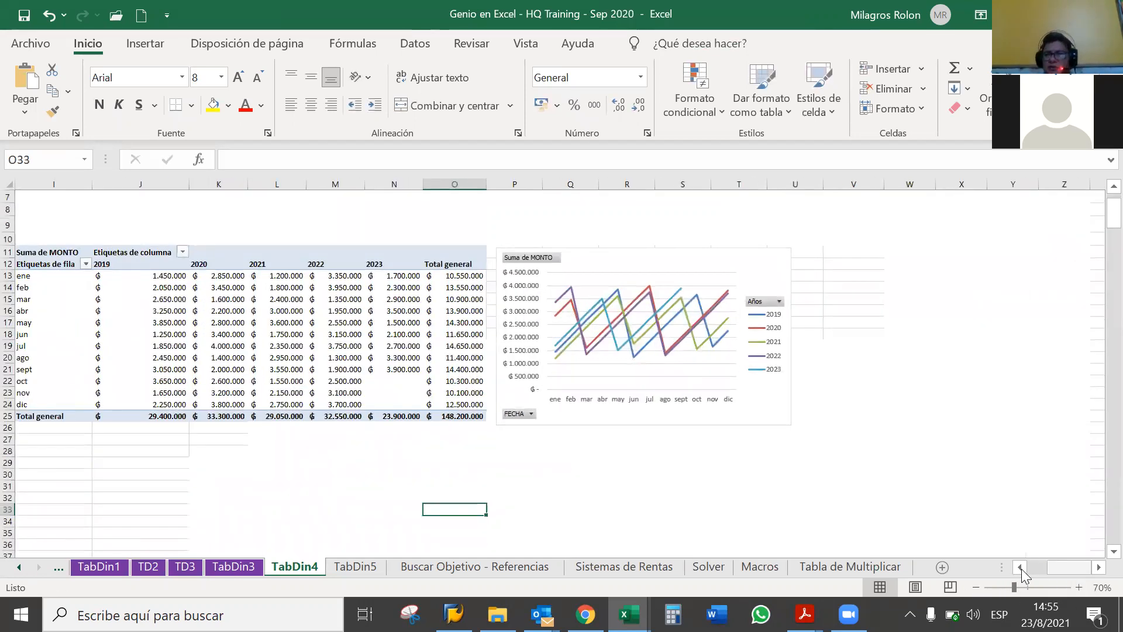
pyautogui.click(1019, 566)
pyautogui.click(1078, 587)
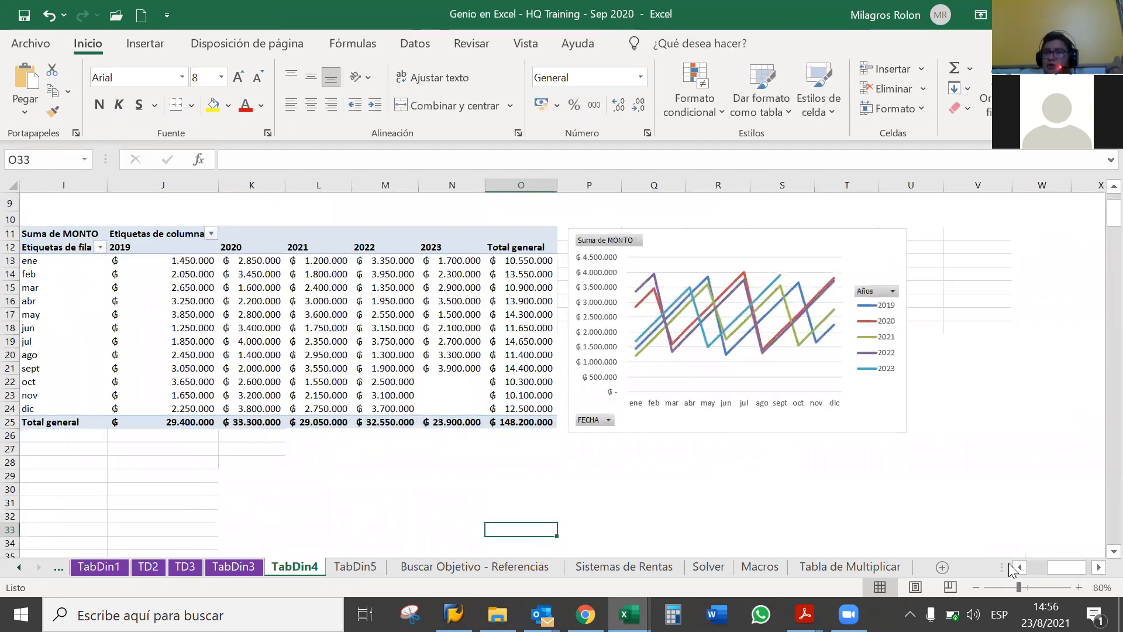
pyautogui.click(1019, 567)
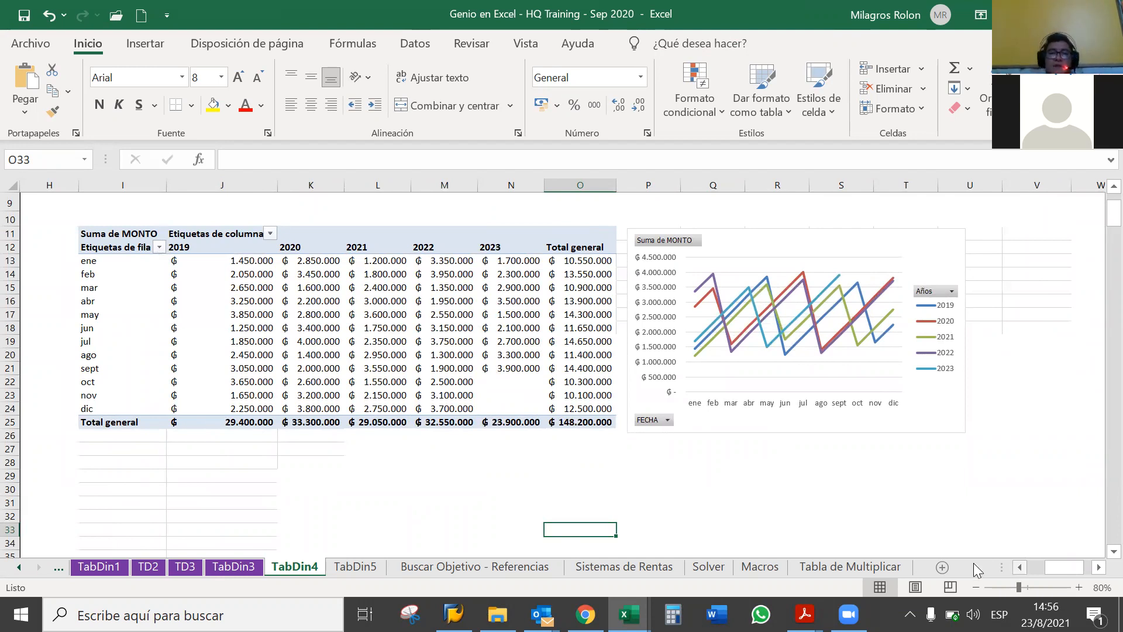
pyautogui.click(160, 246)
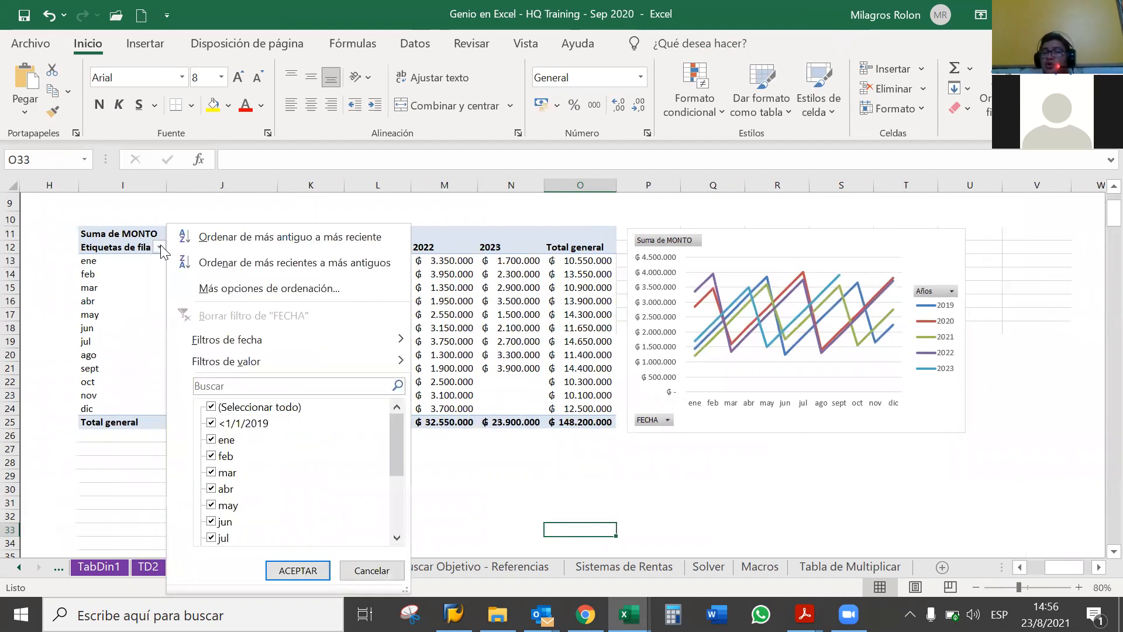
pyautogui.click(161, 245)
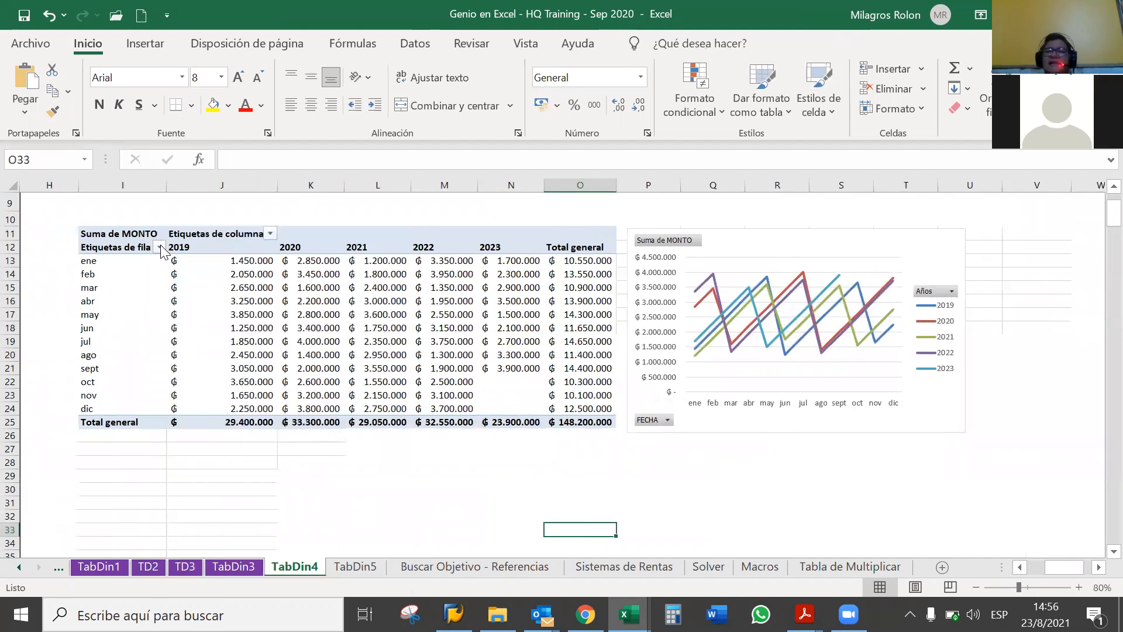
pyautogui.click(270, 234)
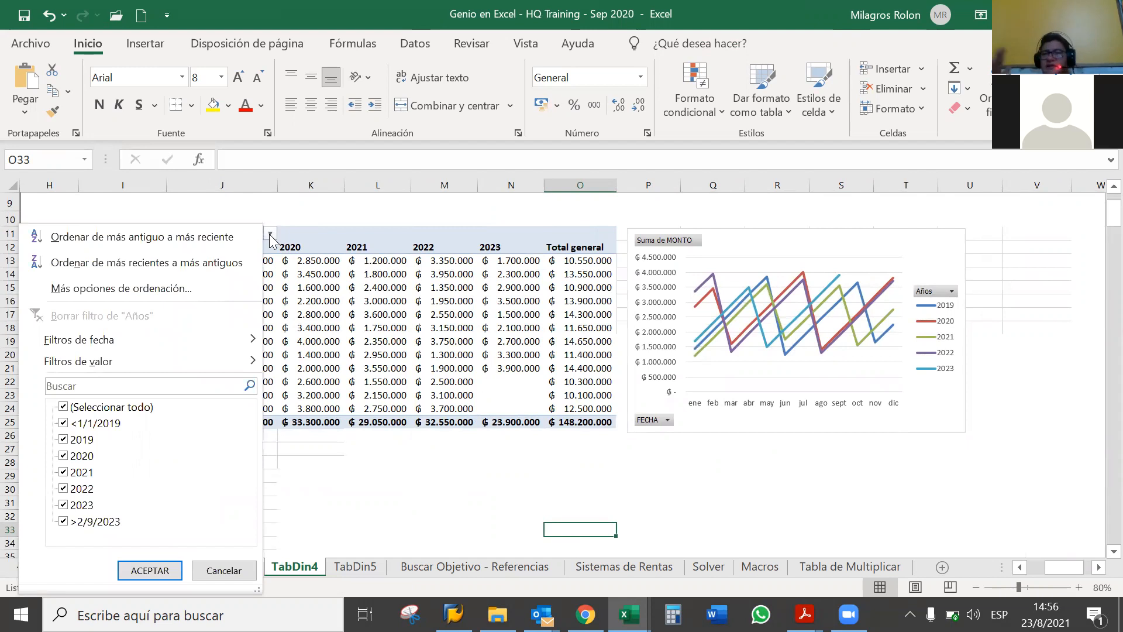
pyautogui.click(86, 406)
pyautogui.click(68, 409)
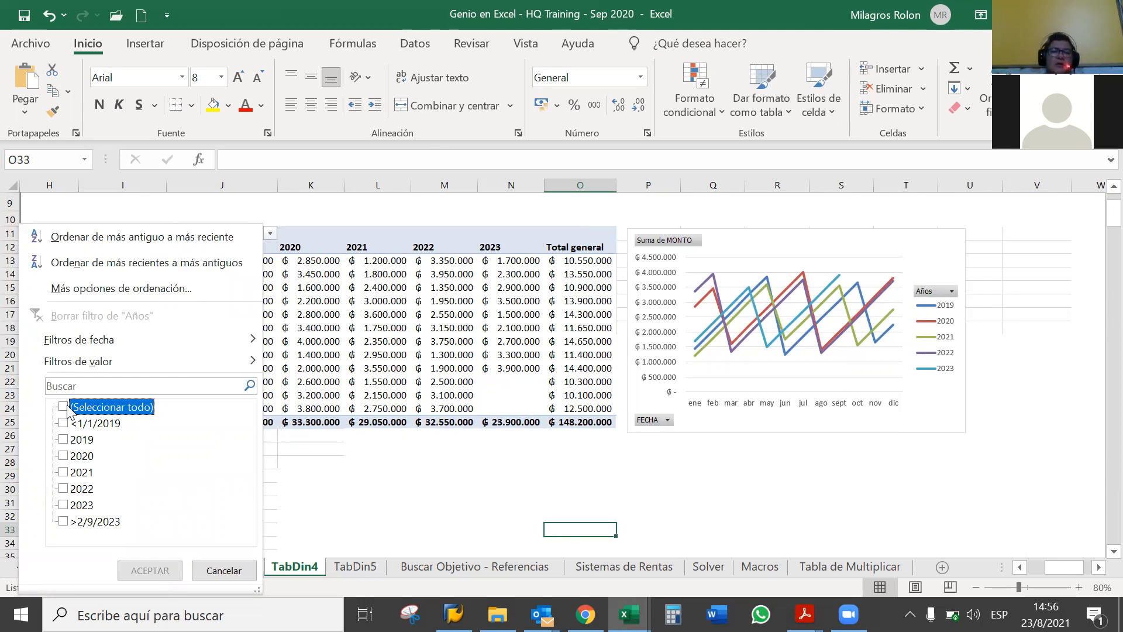
pyautogui.click(63, 455)
pyautogui.click(63, 472)
pyautogui.click(63, 488)
pyautogui.click(134, 570)
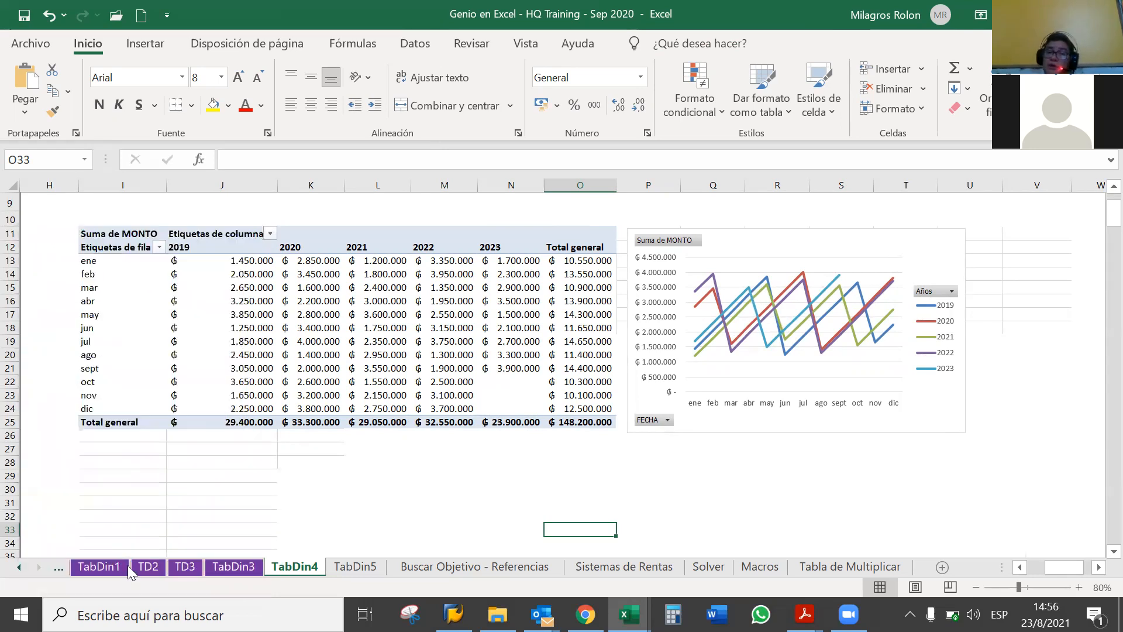
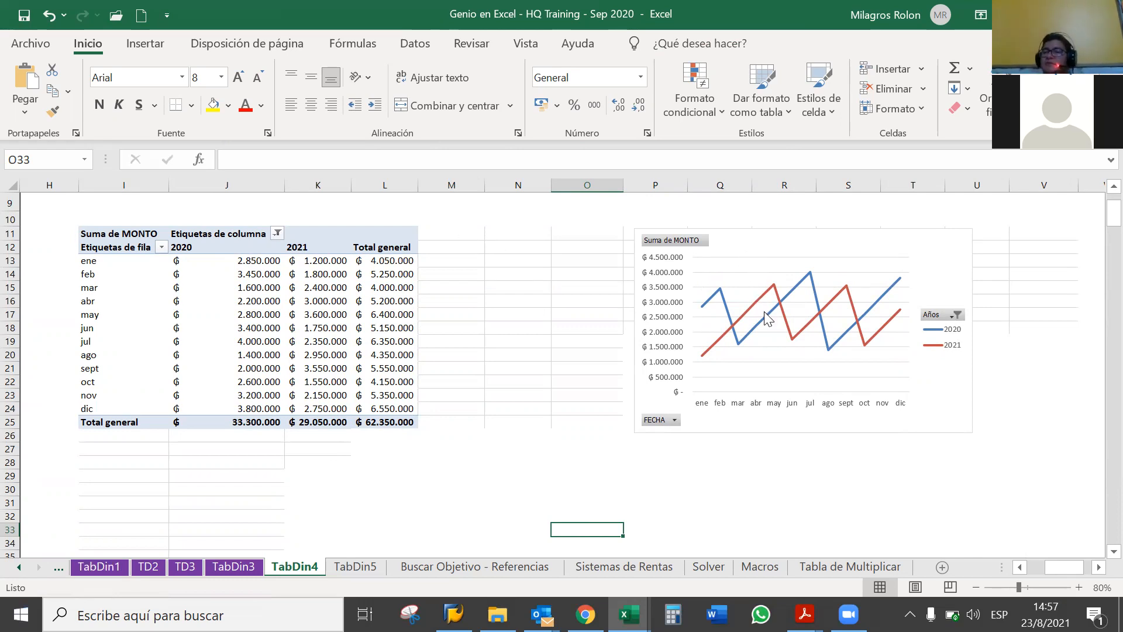
# - Add a Lineal trendline to the 2020 series of the line chart and close the field list and format options
pyautogui.click(822, 310)
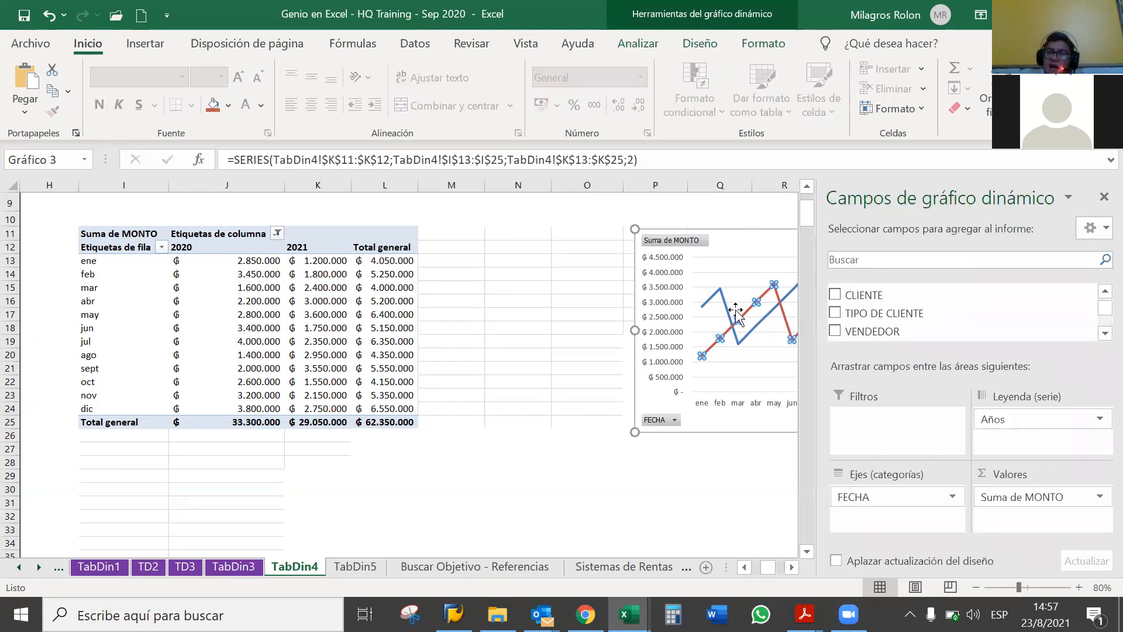
pyautogui.rightClick(727, 310)
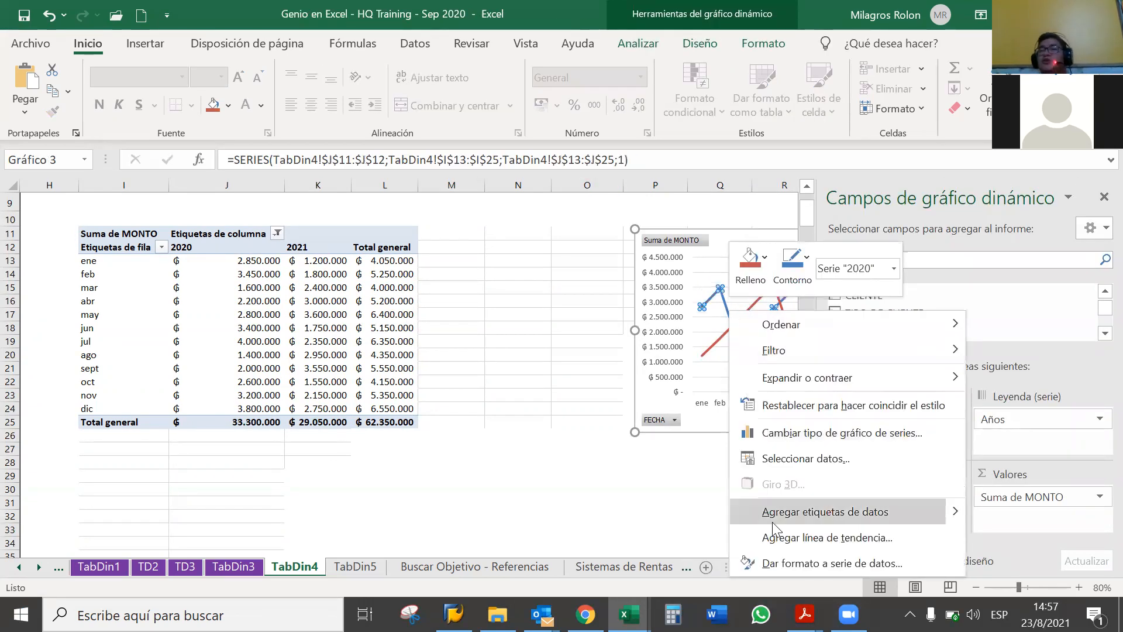
pyautogui.click(788, 537)
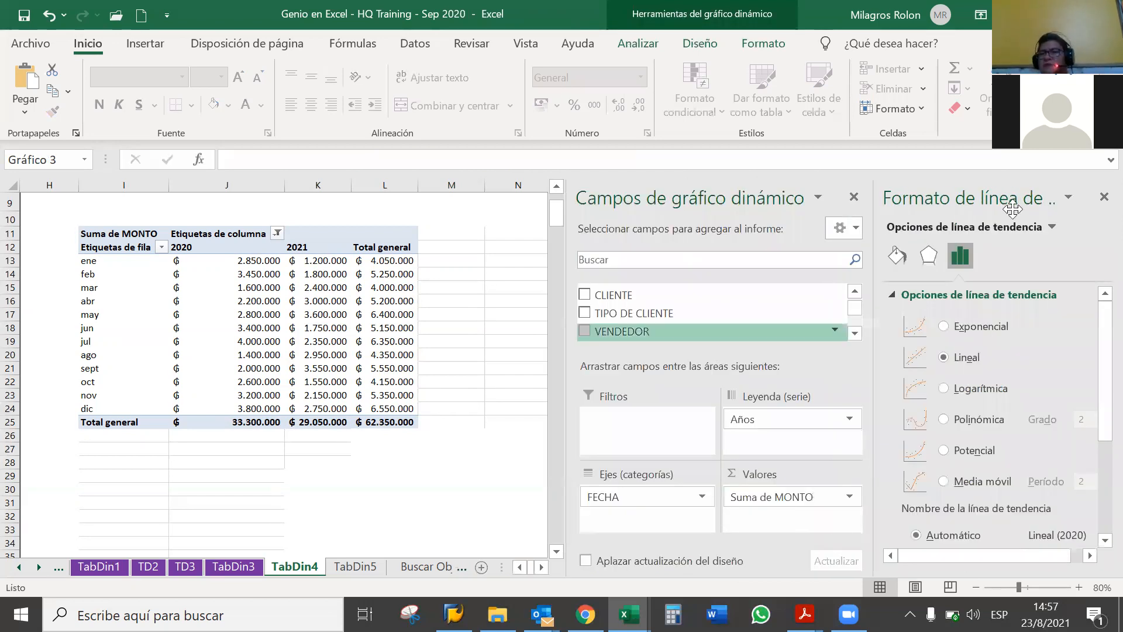
pyautogui.click(854, 196)
pyautogui.click(1103, 197)
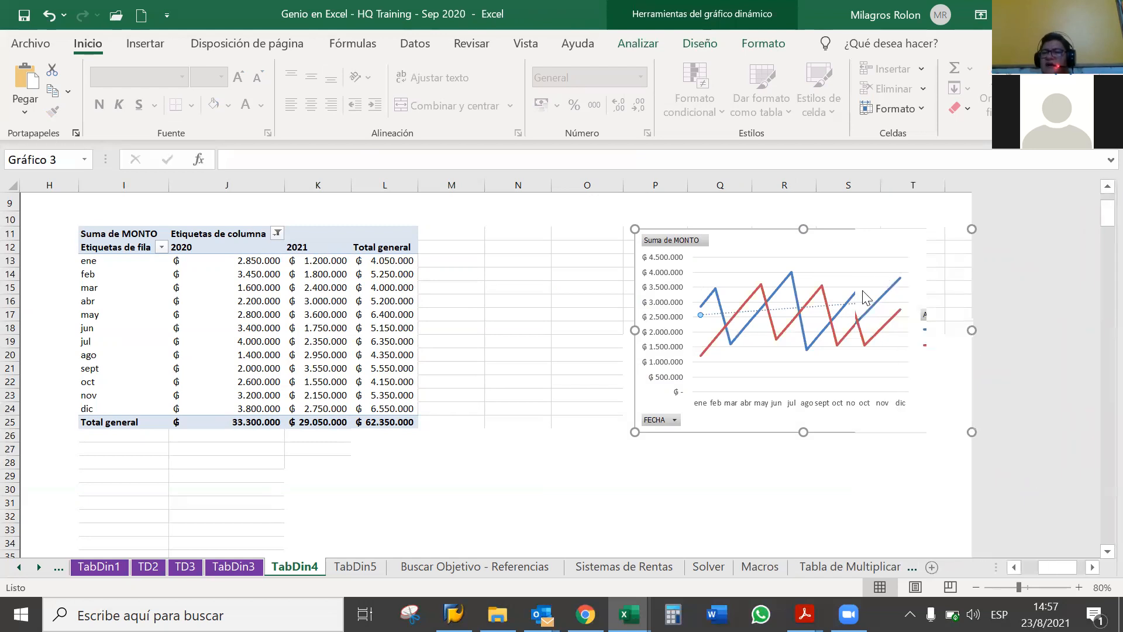
# - Add a Lineal trendline to the 2021 series, close the format options, and move the chart closer to the pivot table
pyautogui.click(847, 338)
pyautogui.rightClick(845, 333)
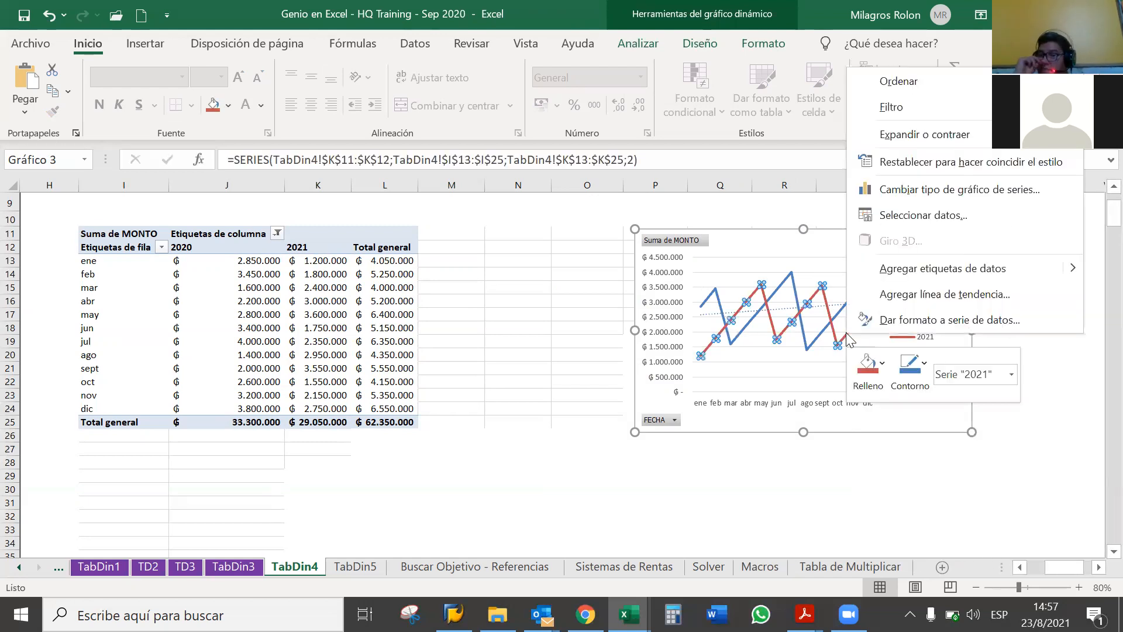
pyautogui.press('Escape')
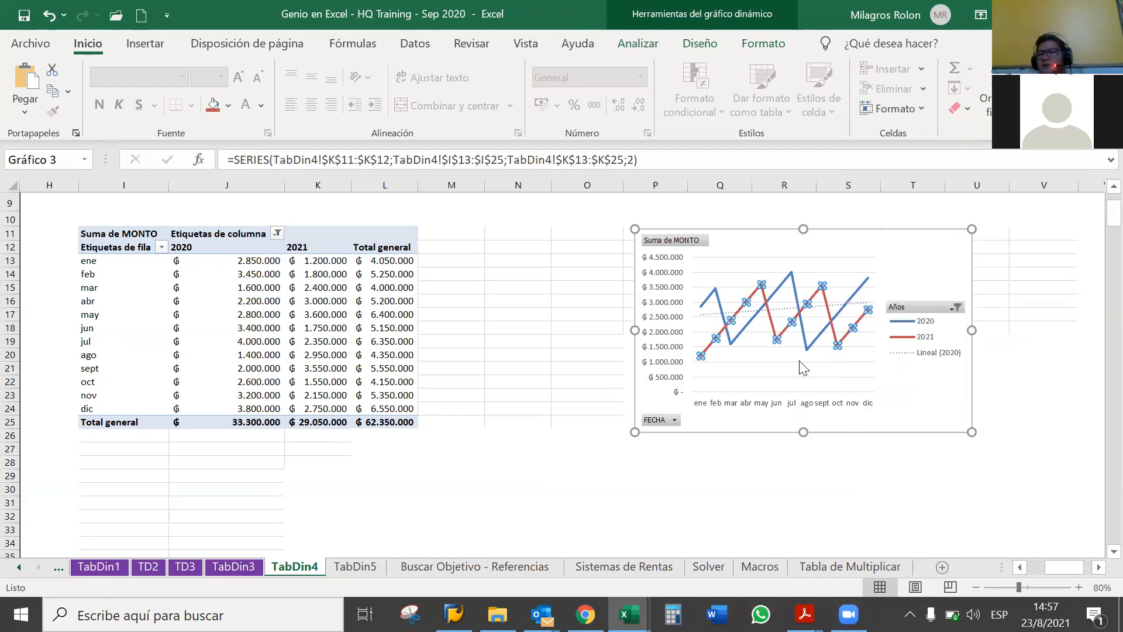
pyautogui.click(800, 363)
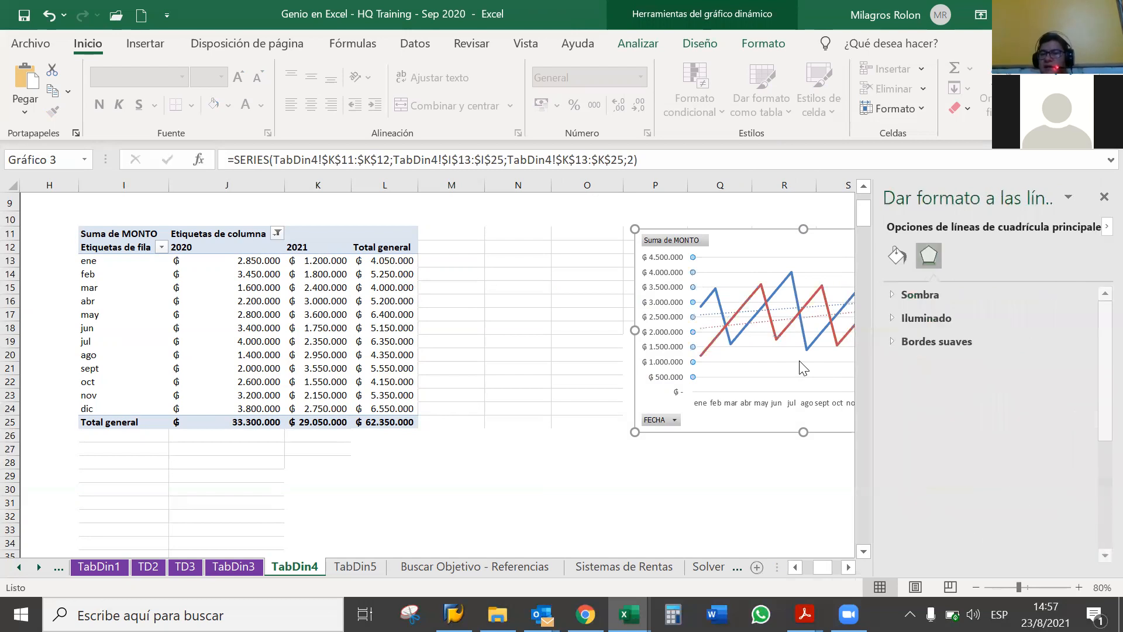
pyautogui.click(1103, 197)
pyautogui.moveTo(929, 237); pyautogui.dragTo(772, 234)
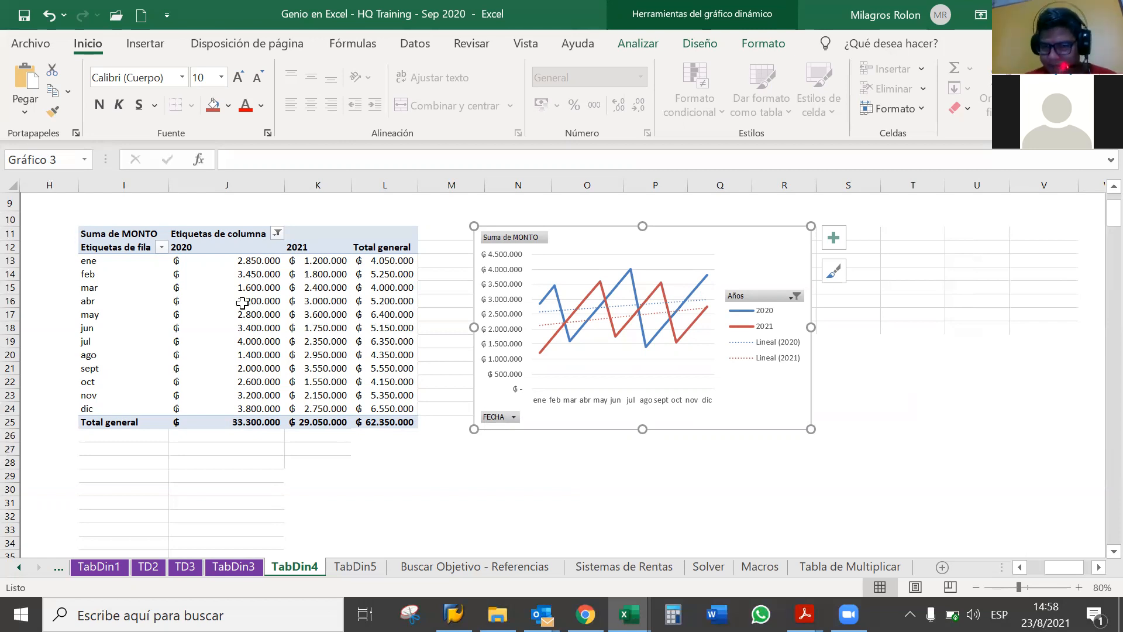
# - Select only the dic point of the 2021 series in the line chart and give it the theme orange shape fill
pyautogui.click(585, 295)
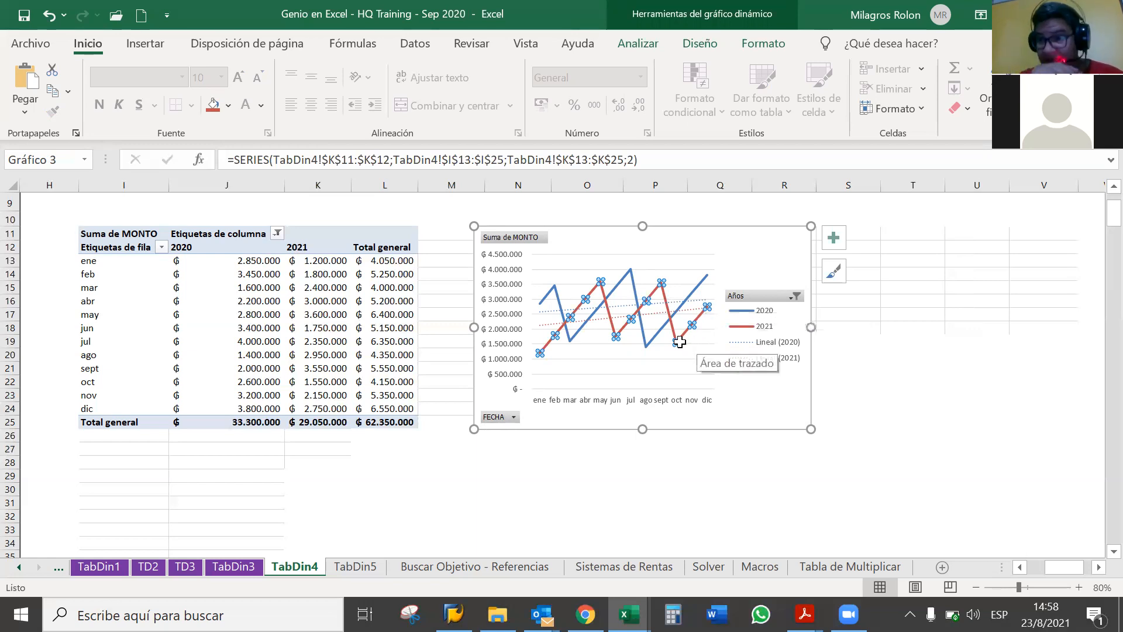
pyautogui.moveTo(677, 342)
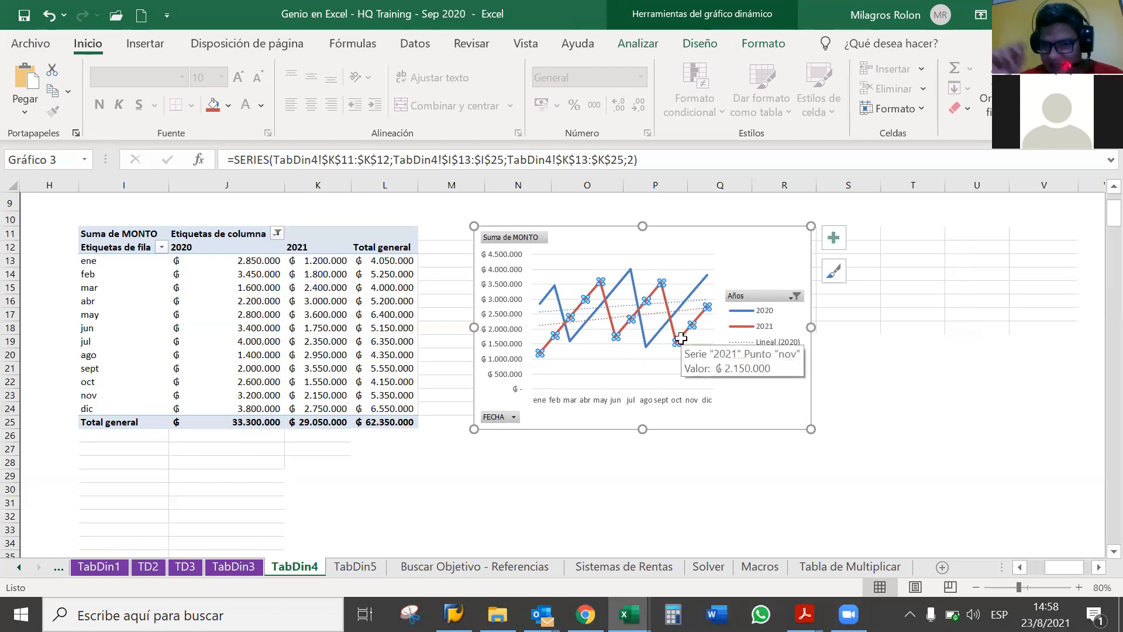
pyautogui.click(708, 307)
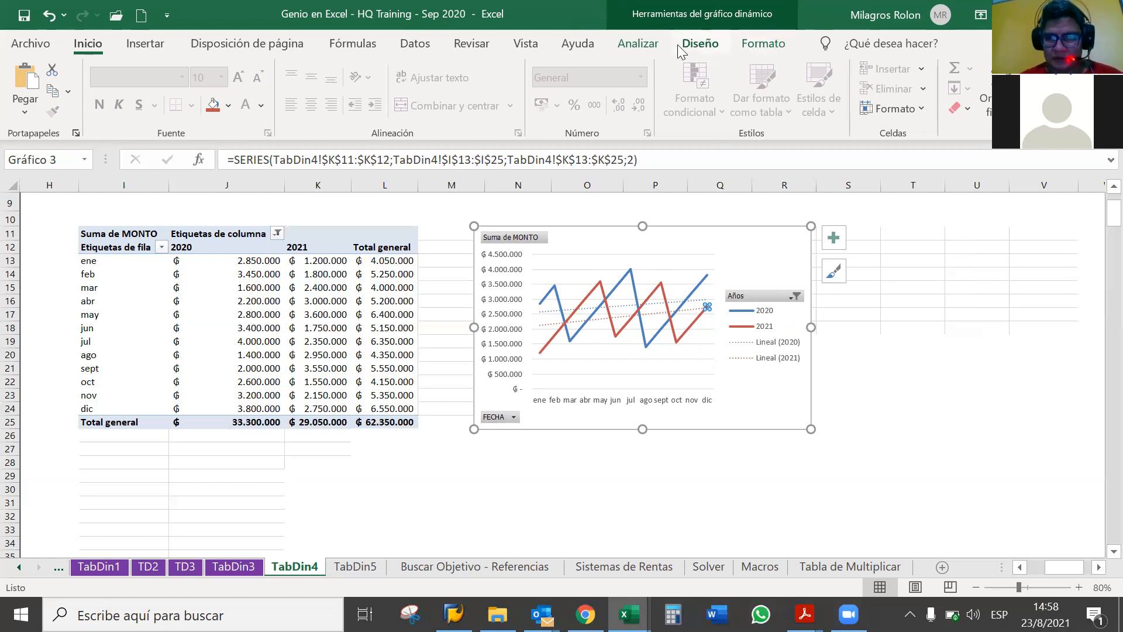
pyautogui.click(751, 46)
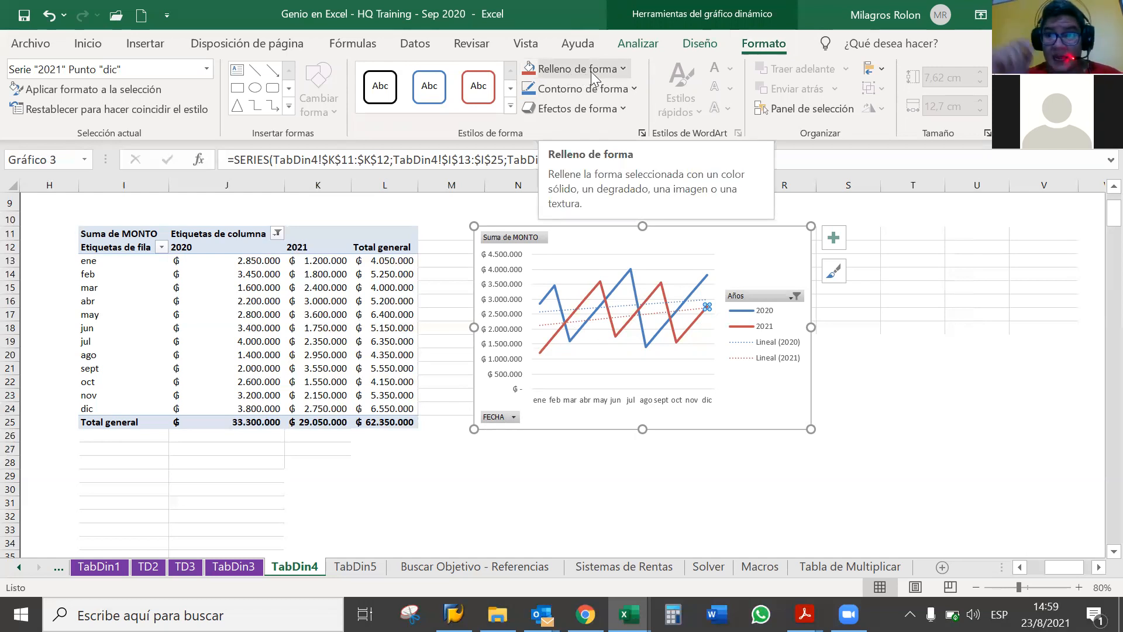
pyautogui.click(624, 68)
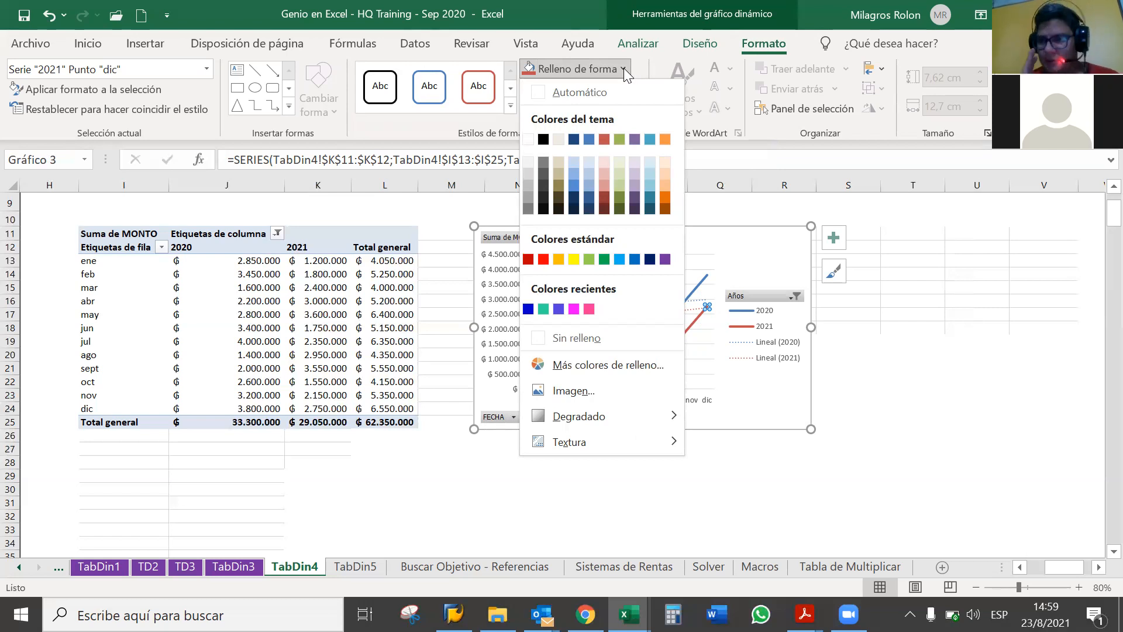
pyautogui.click(666, 139)
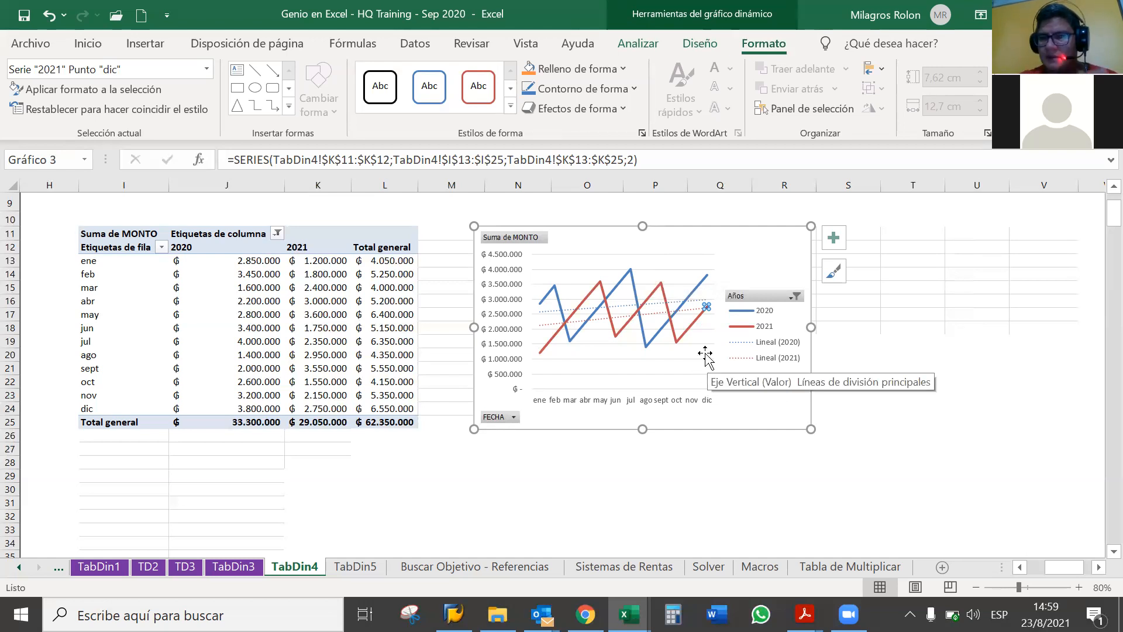
# - Apply the Punto cuadrado dash style to the line segment of the 2021 series' dic point
pyautogui.click(634, 89)
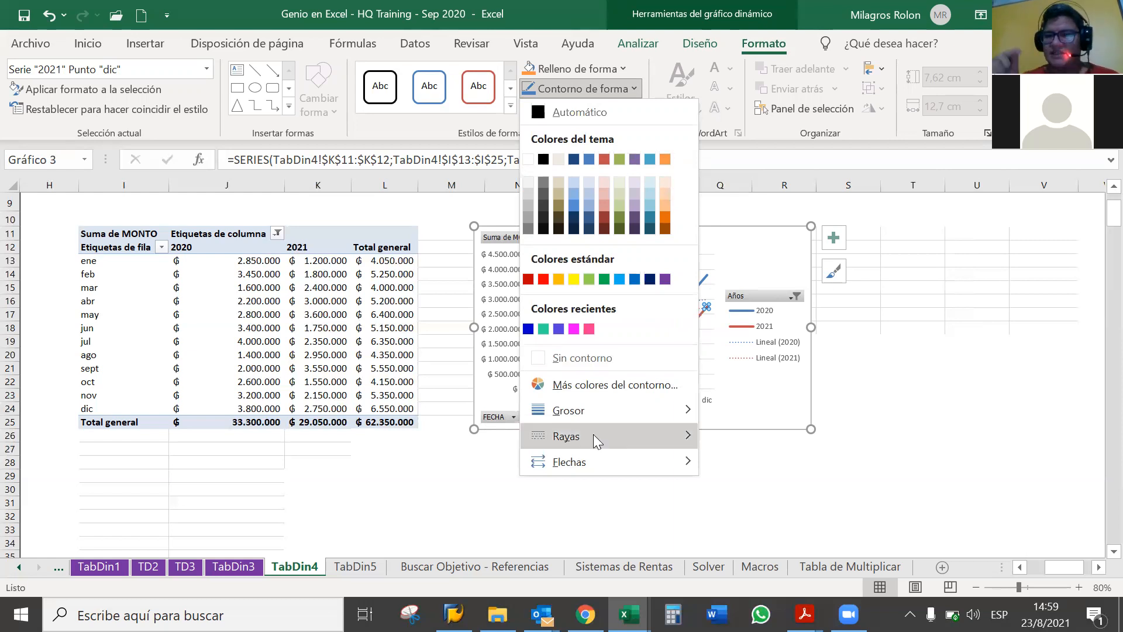
pyautogui.moveTo(626, 416)
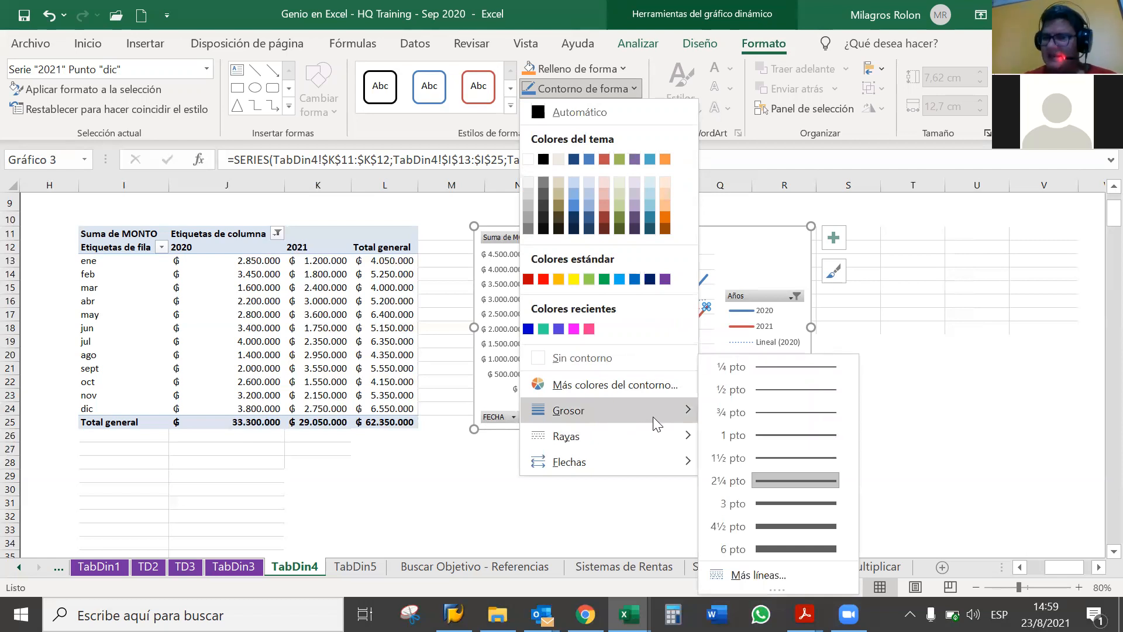
pyautogui.moveTo(683, 436)
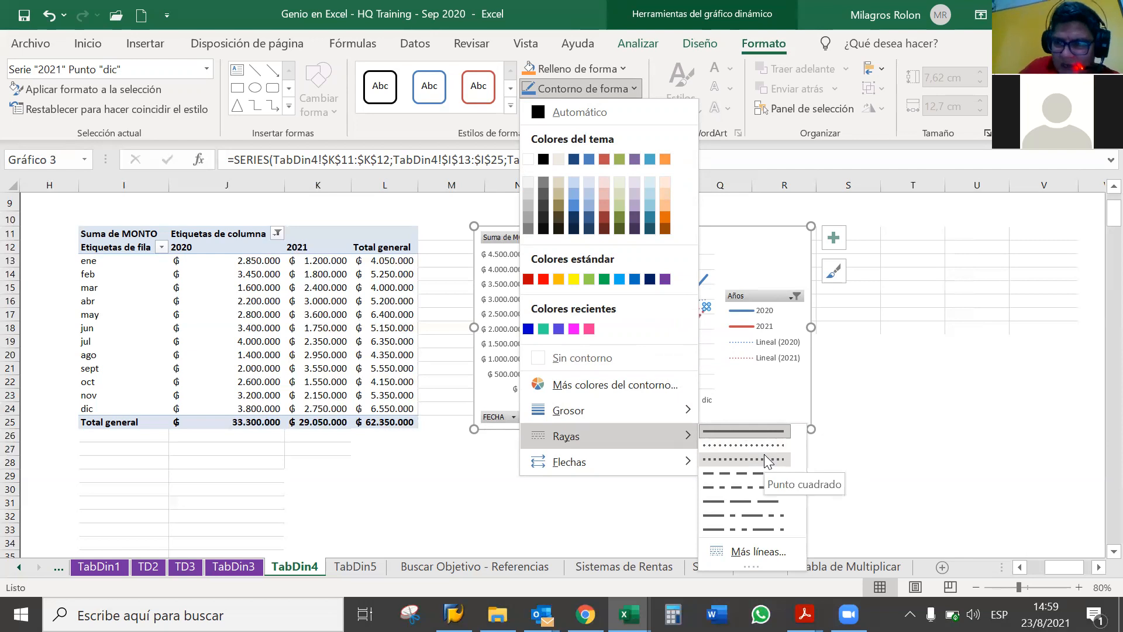
pyautogui.click(764, 458)
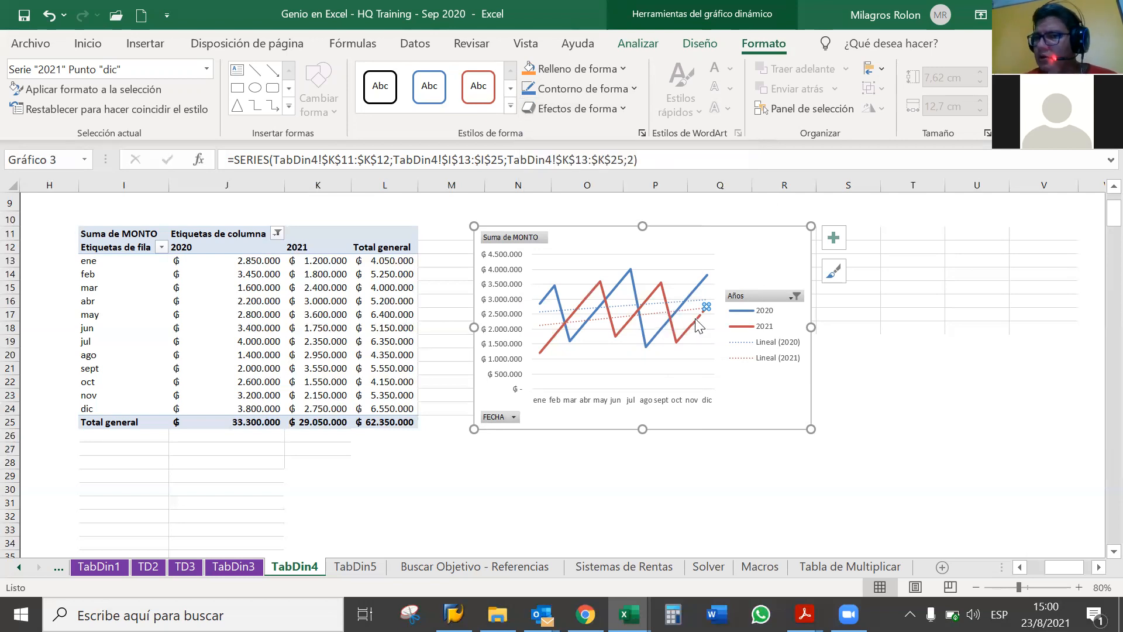
pyautogui.click(691, 381)
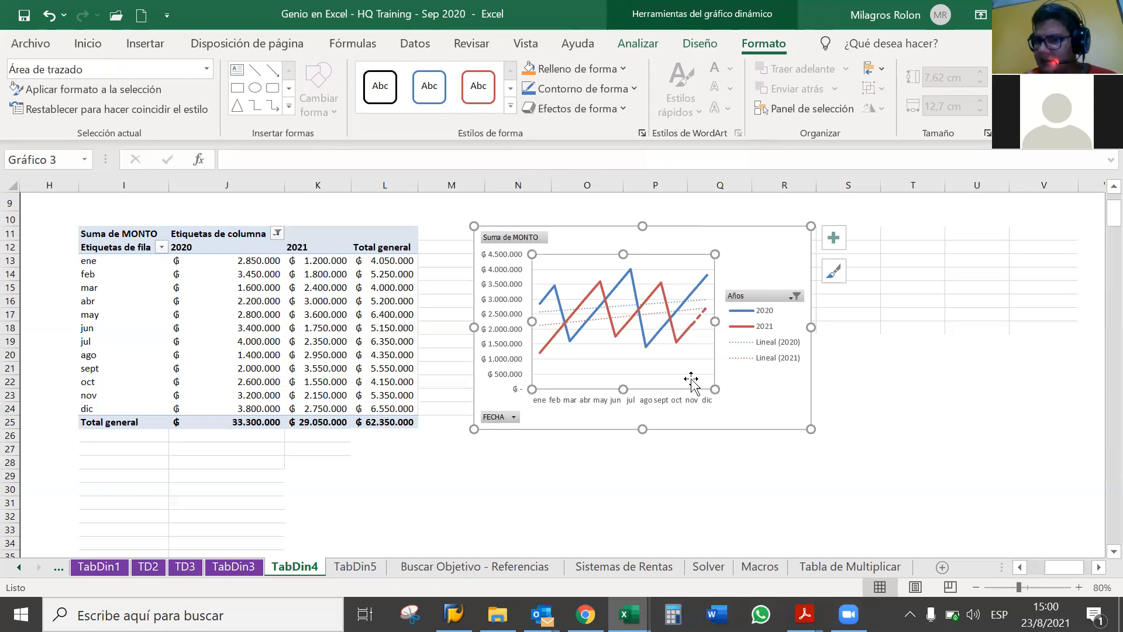
# - Reselect the dic point of the 2021 series and set its outline to the theme orange
pyautogui.click(694, 320)
pyautogui.click(698, 321)
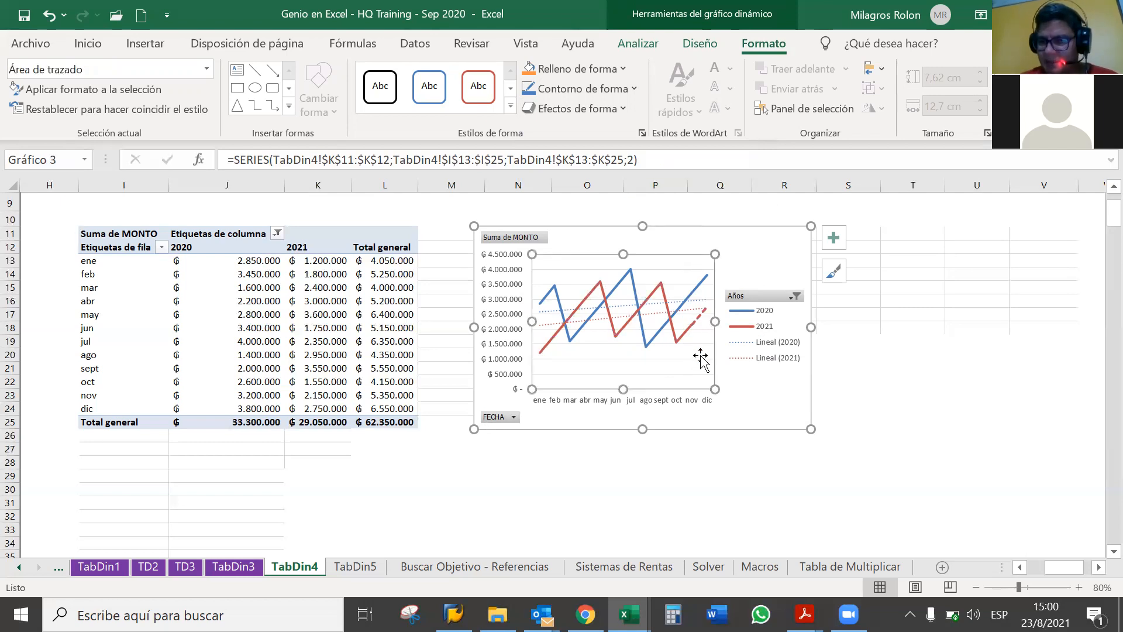
pyautogui.click(705, 310)
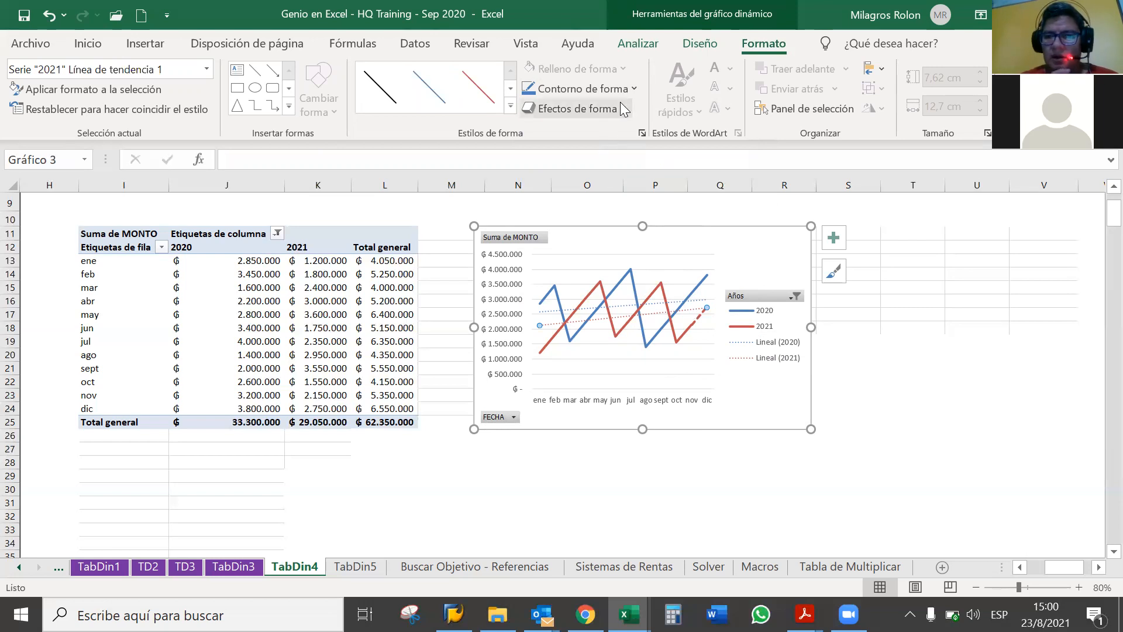
pyautogui.click(706, 308)
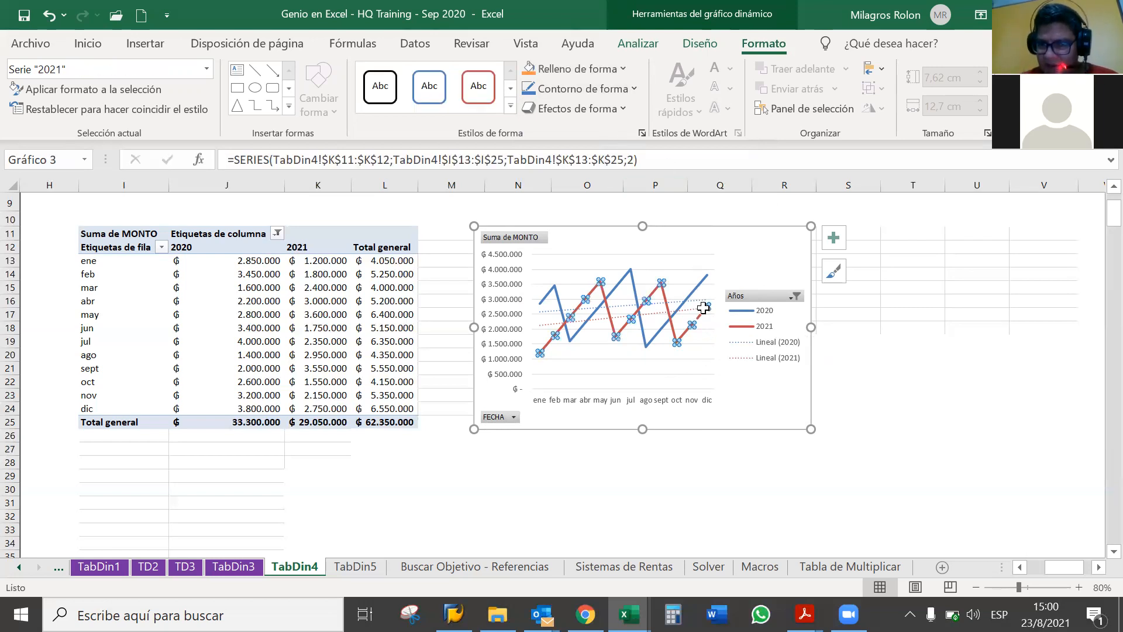
pyautogui.click(706, 307)
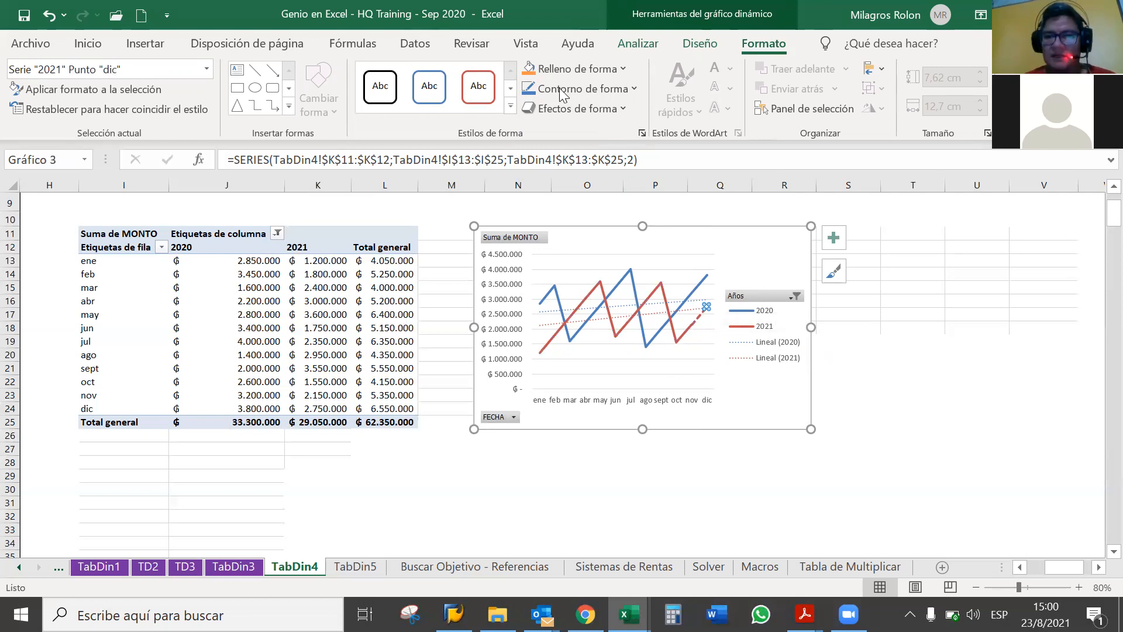
pyautogui.click(589, 88)
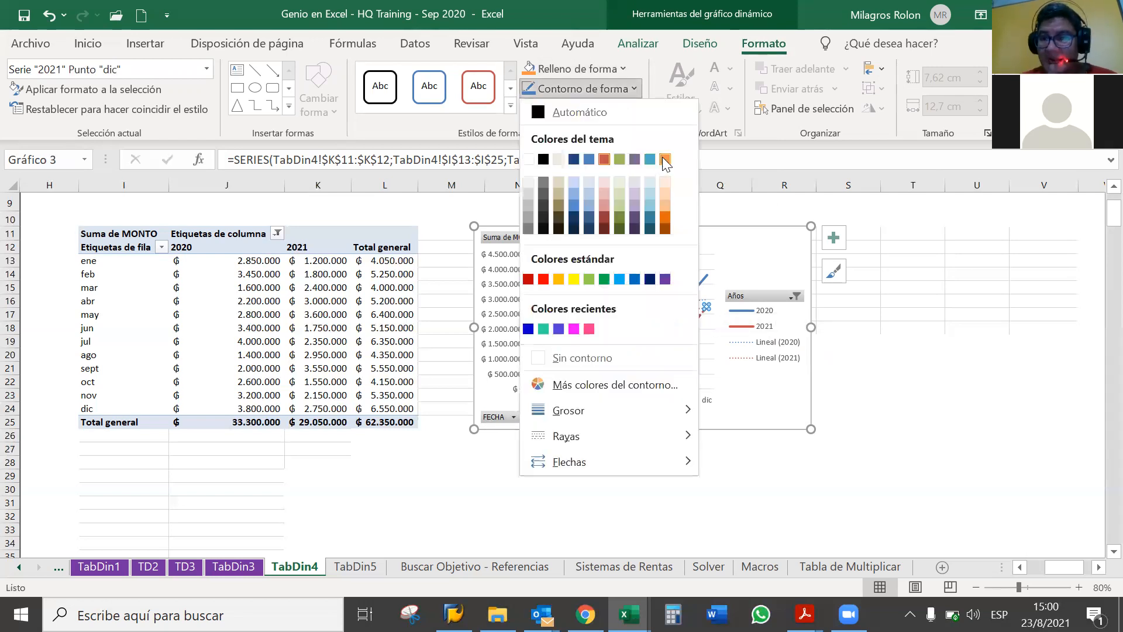
pyautogui.click(665, 159)
pyautogui.click(713, 364)
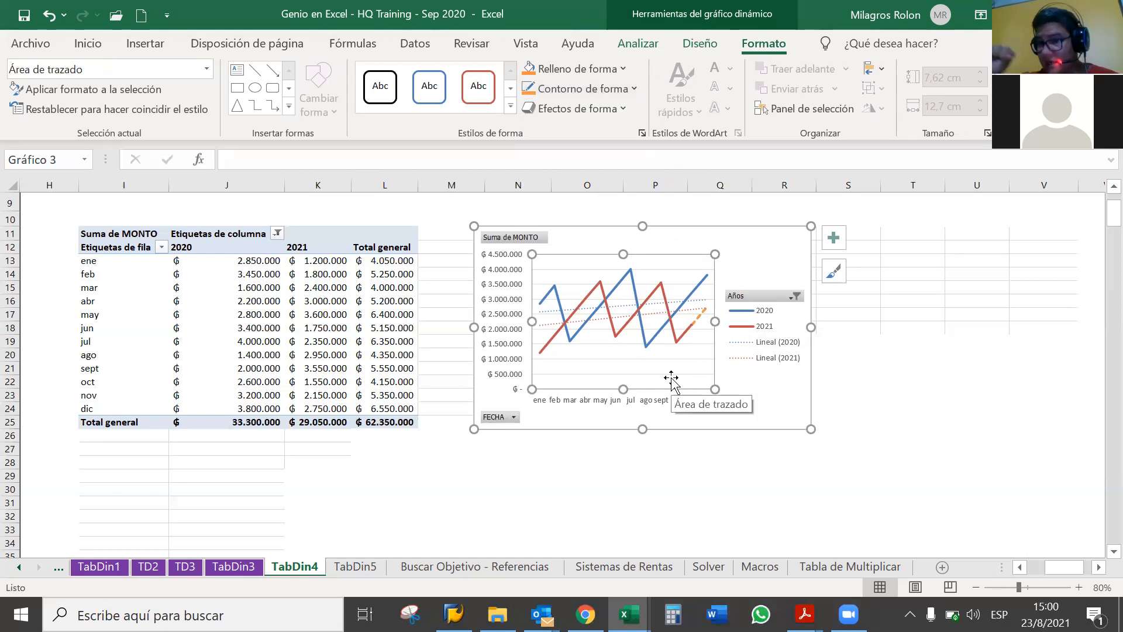
# - Select the nov point of the 2021 series and set both its fill and outline to the theme orange
pyautogui.click(687, 332)
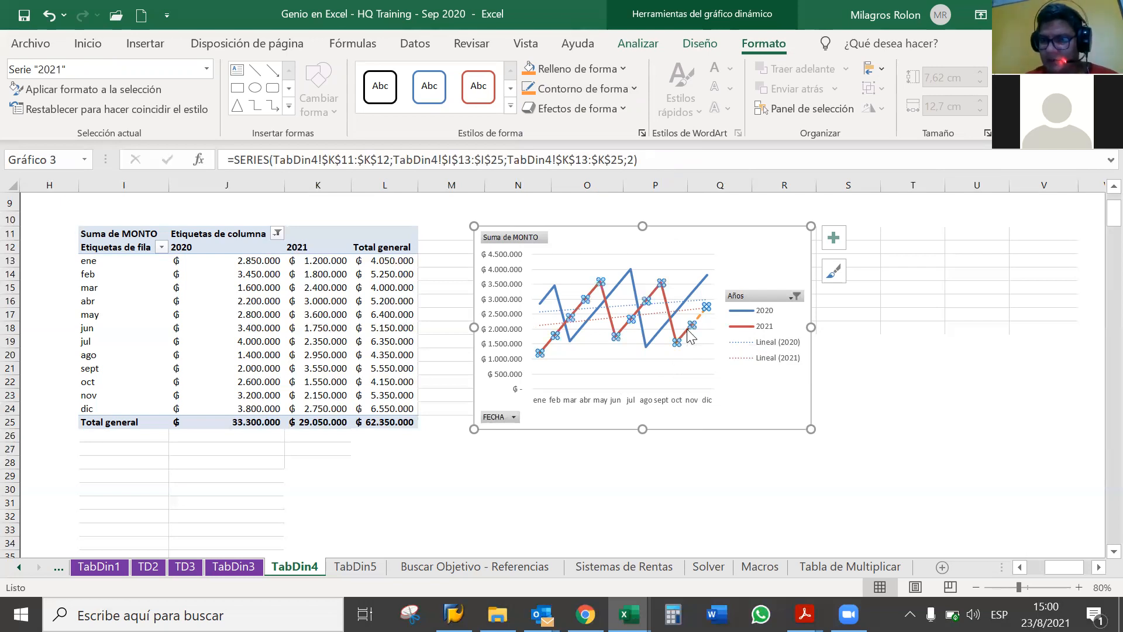
pyautogui.click(692, 325)
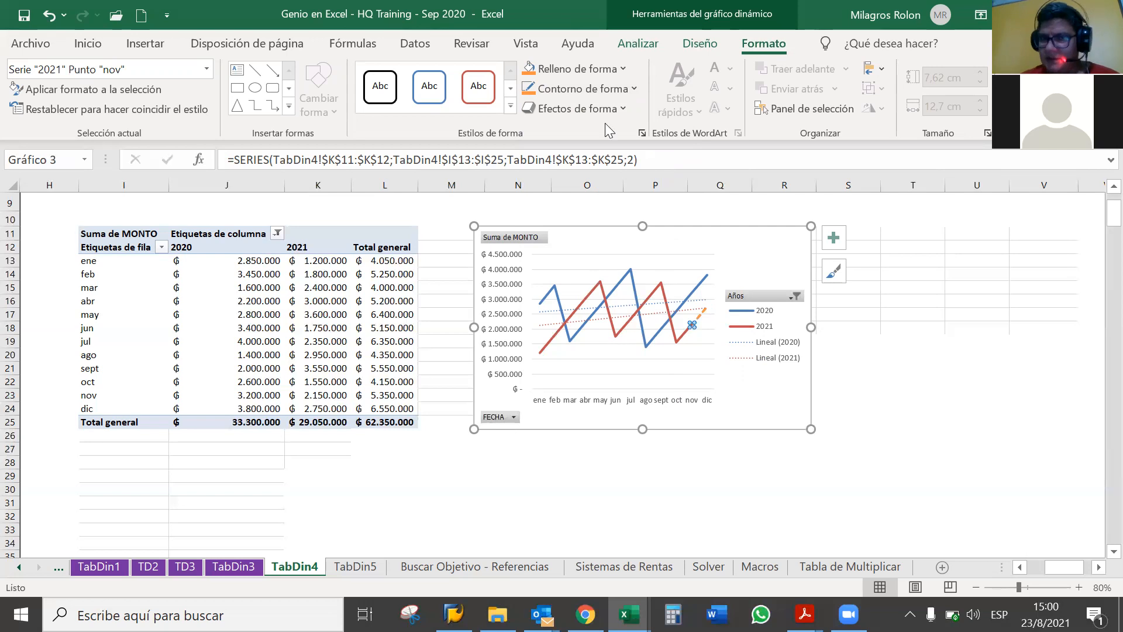
pyautogui.click(624, 69)
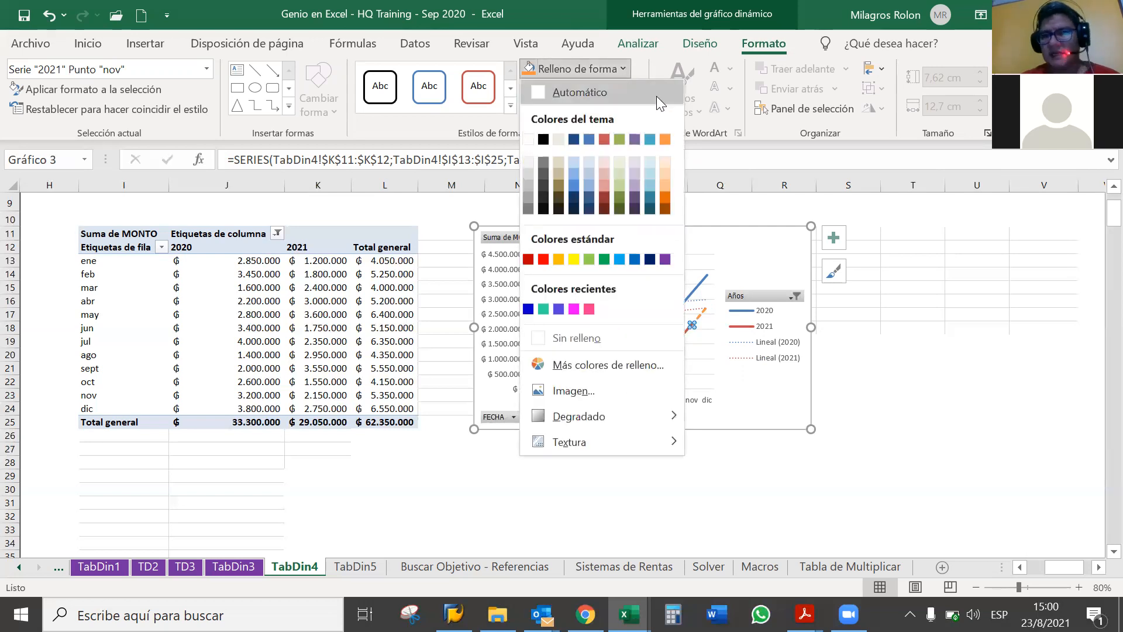
pyautogui.click(666, 139)
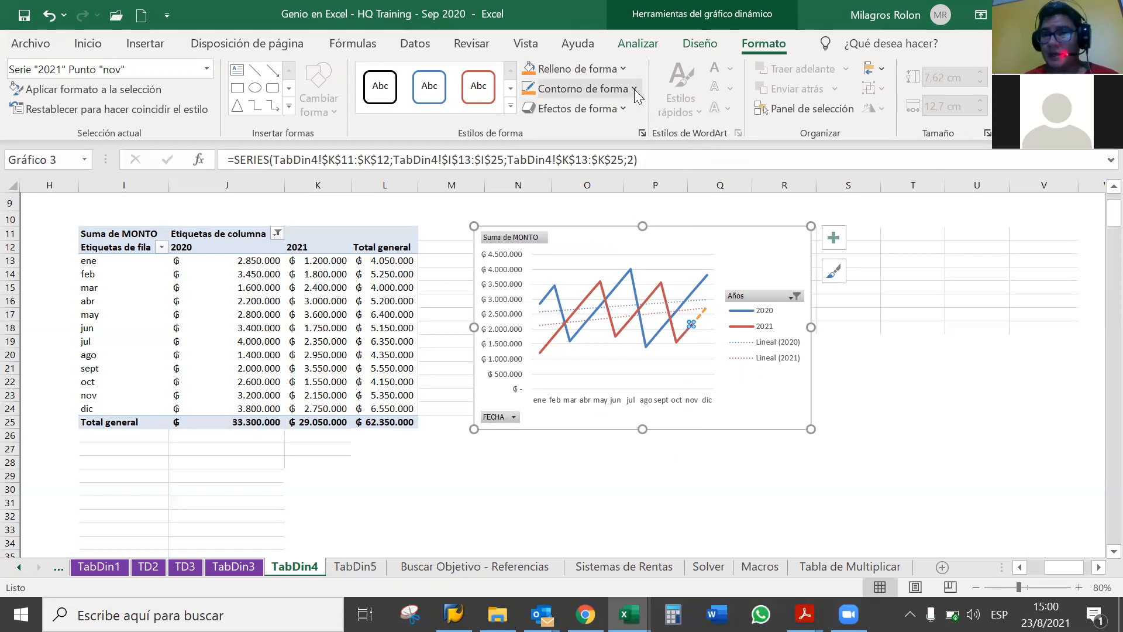
pyautogui.click(634, 90)
pyautogui.click(664, 159)
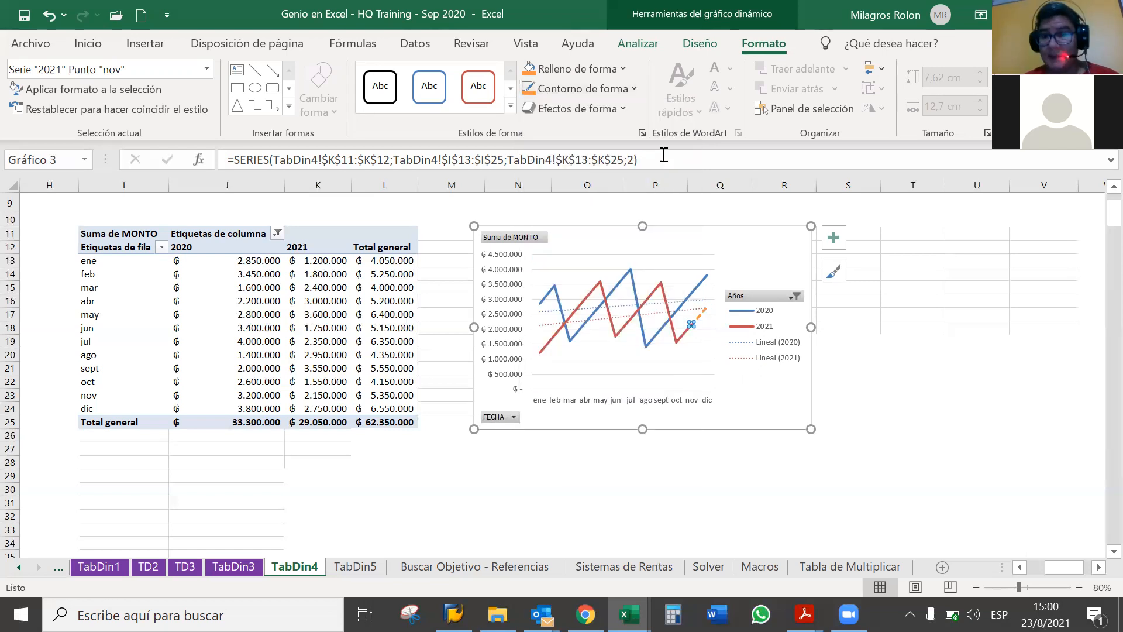
# - Apply the Punto cuadrado dash style to the outline of the 2021 series' nov point
pyautogui.click(628, 92)
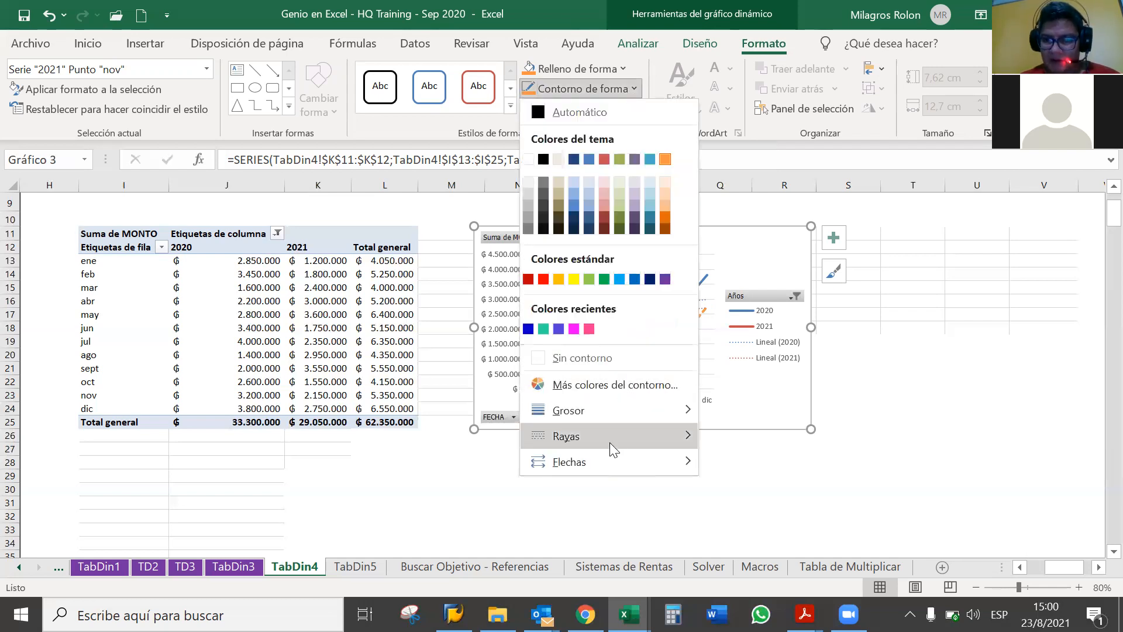
pyautogui.moveTo(610, 438)
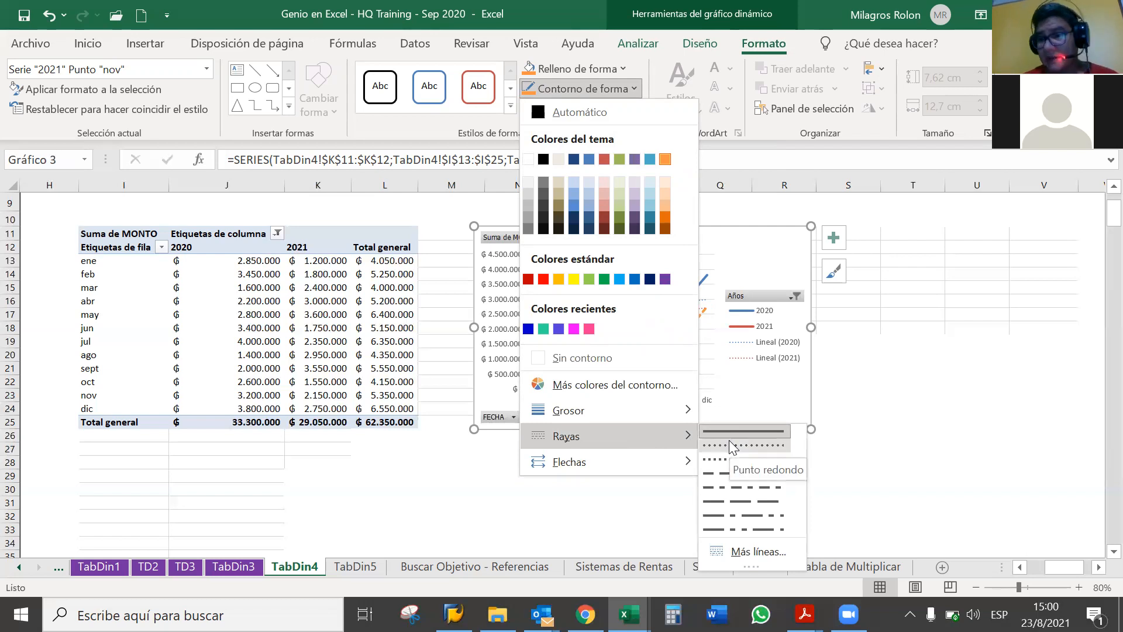
pyautogui.click(732, 459)
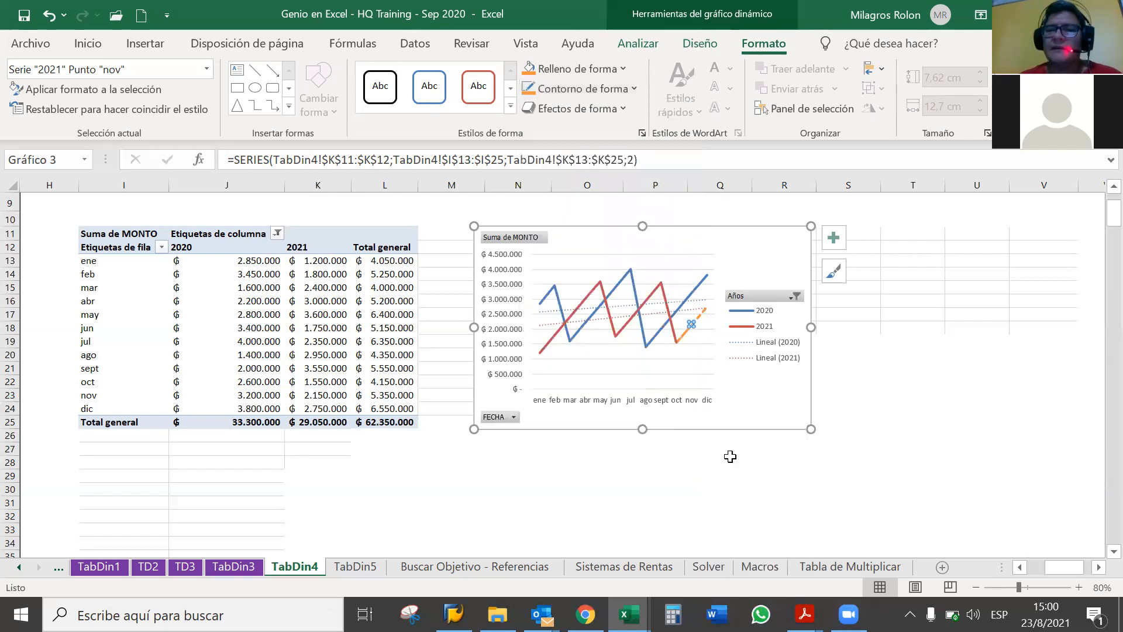
pyautogui.click(700, 355)
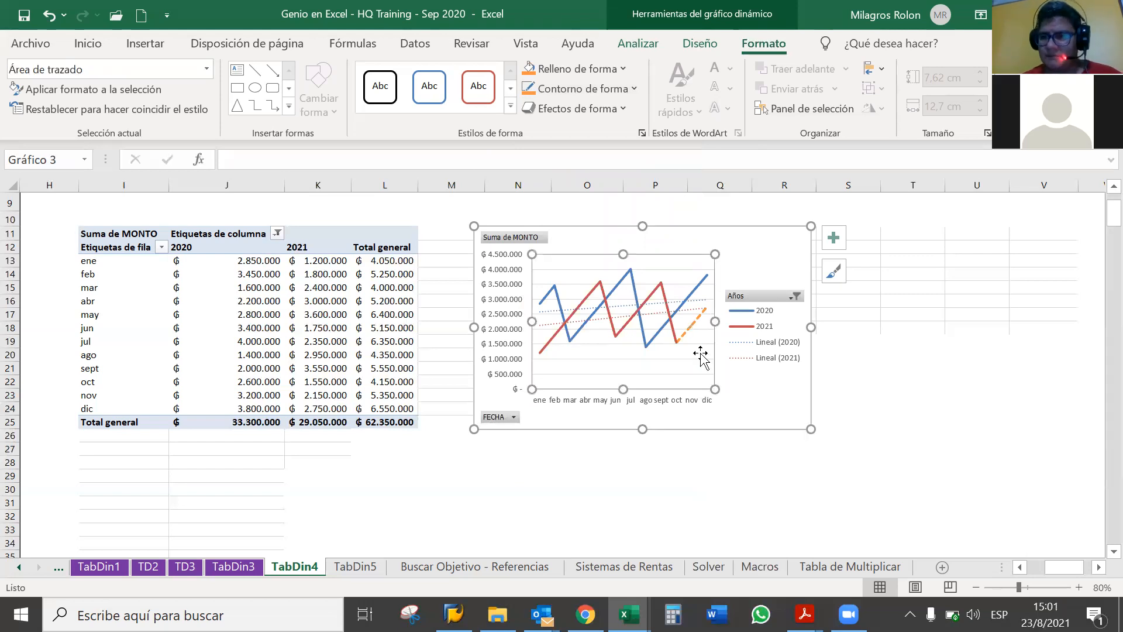
# - Select the oct point of the 2021 series and set both its fill and outline to the theme orange
pyautogui.click(678, 345)
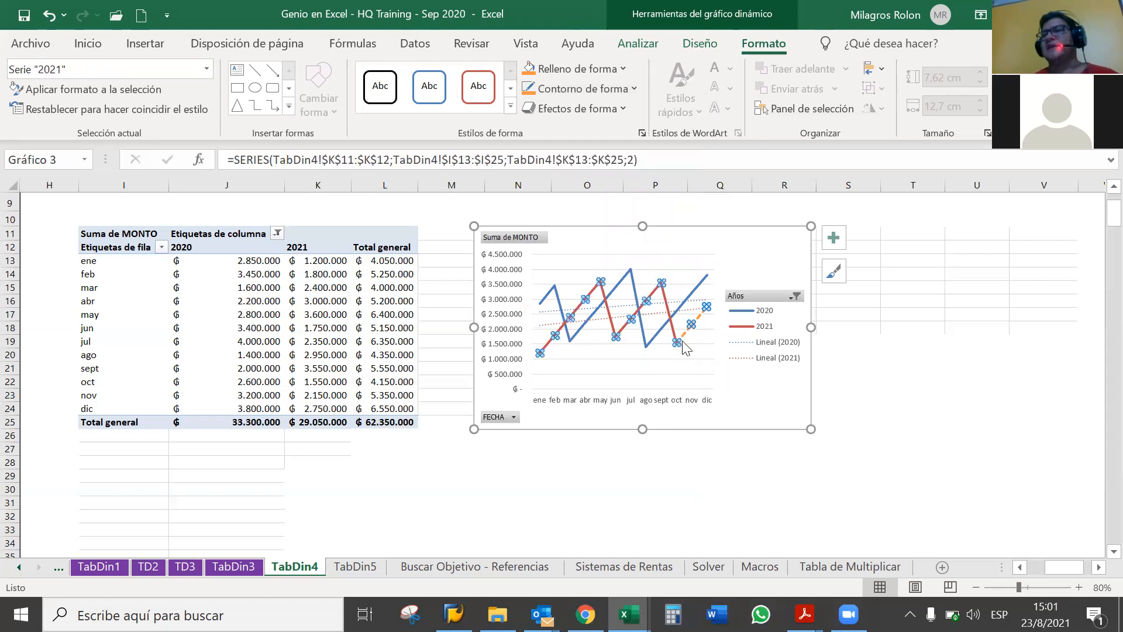
pyautogui.click(676, 342)
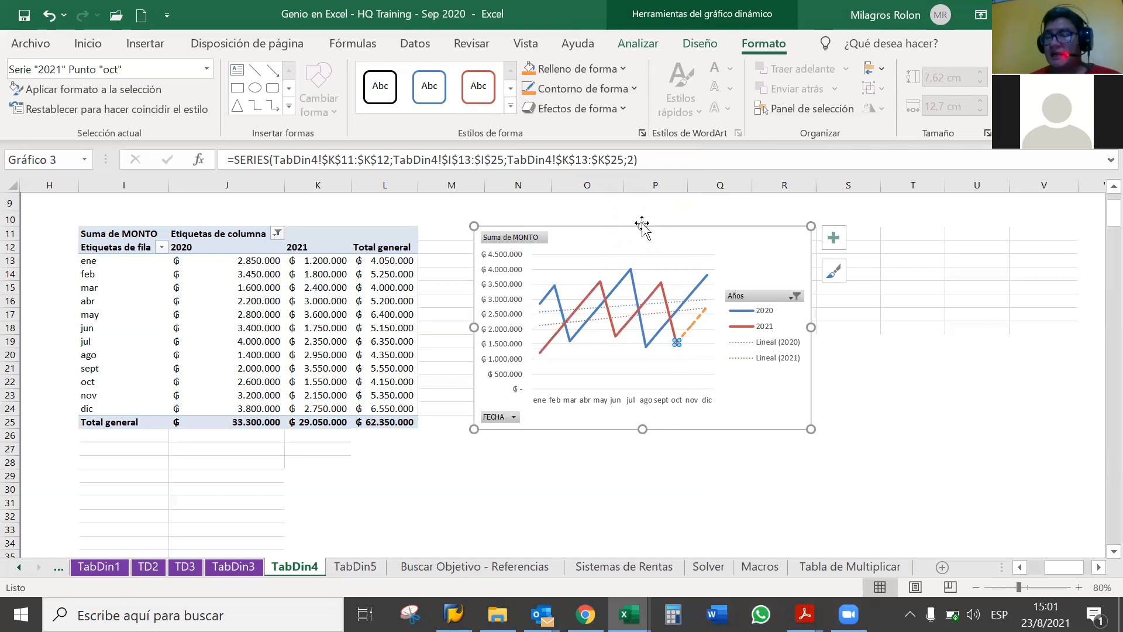
pyautogui.click(601, 71)
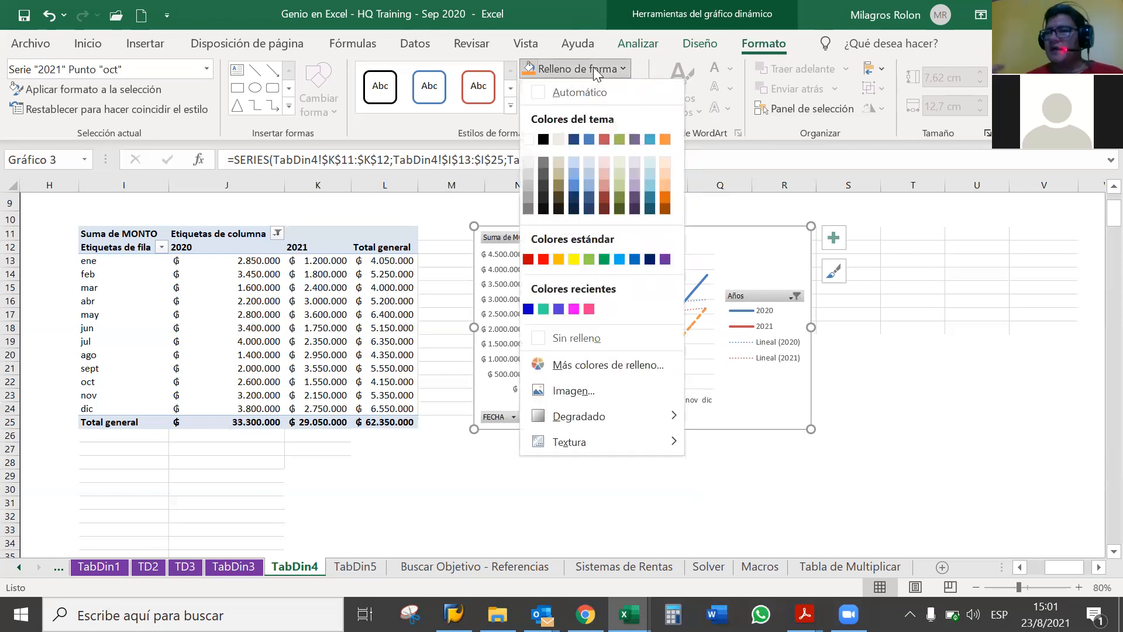
pyautogui.click(593, 65)
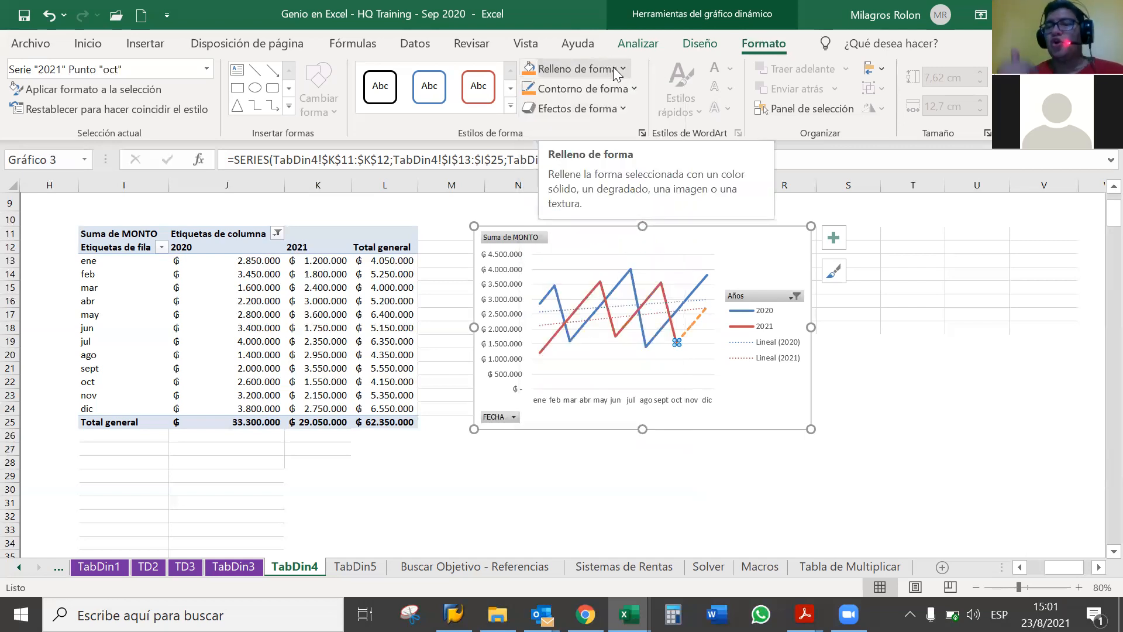
pyautogui.click(594, 66)
pyautogui.click(664, 140)
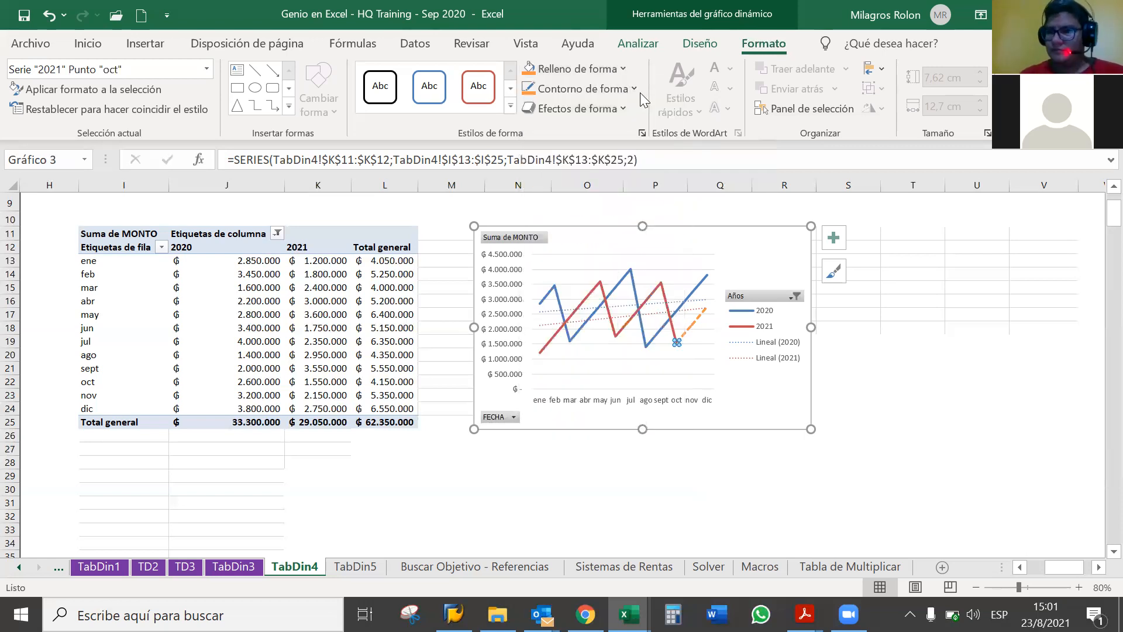
pyautogui.click(635, 89)
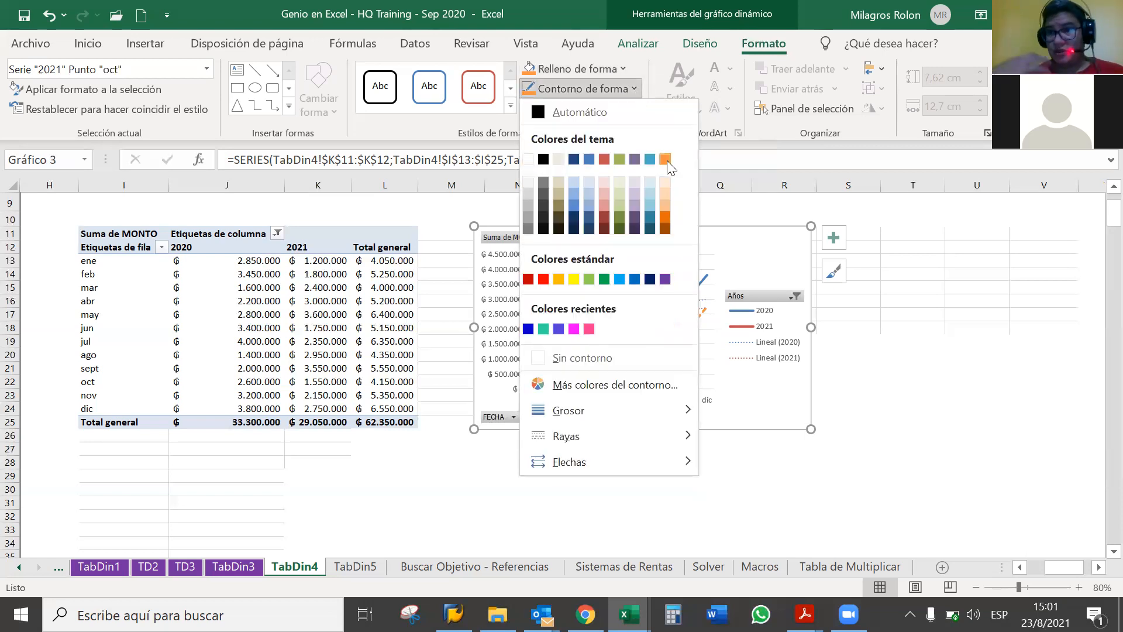
pyautogui.click(667, 160)
# - Apply a dotted dash style to the outline of the 2021 series' oct point and deselect the point
pyautogui.click(632, 89)
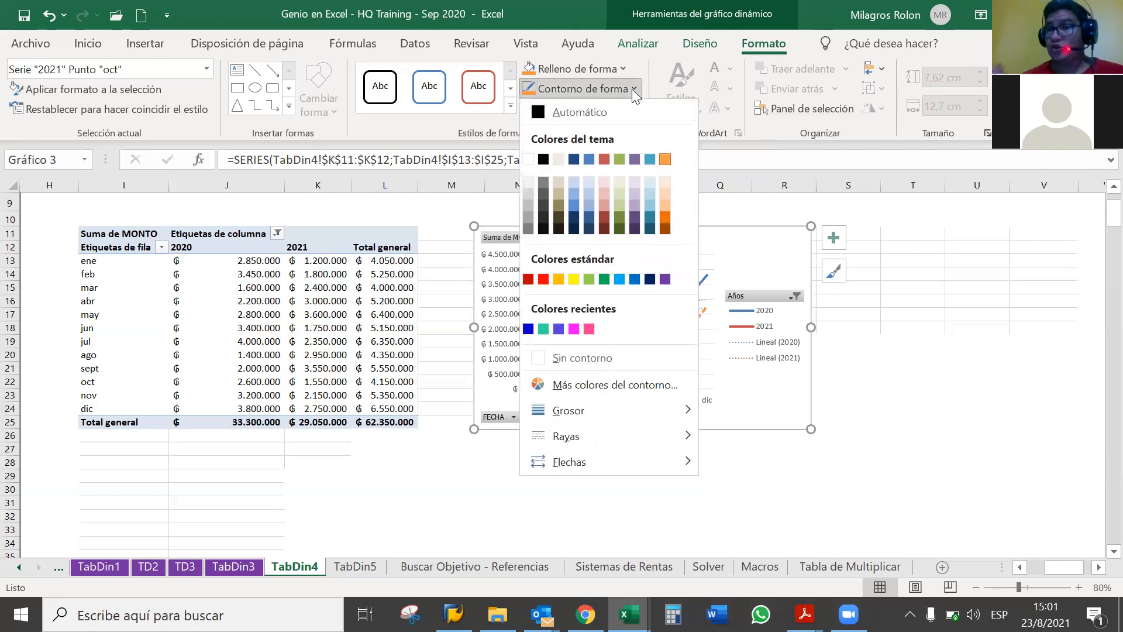
pyautogui.moveTo(613, 406)
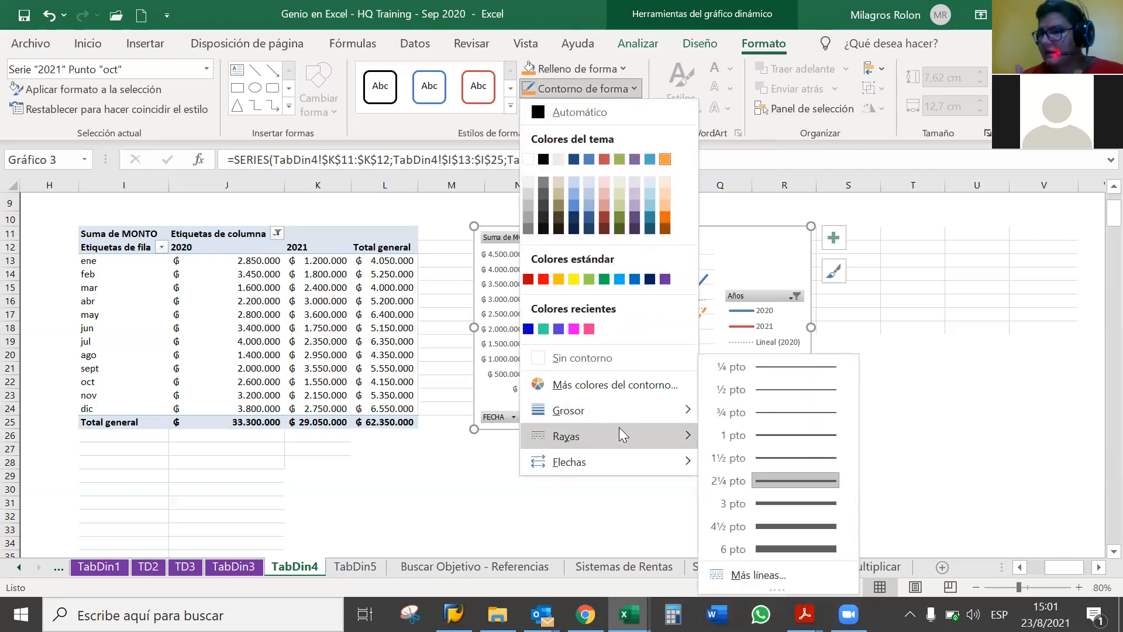
pyautogui.moveTo(619, 433)
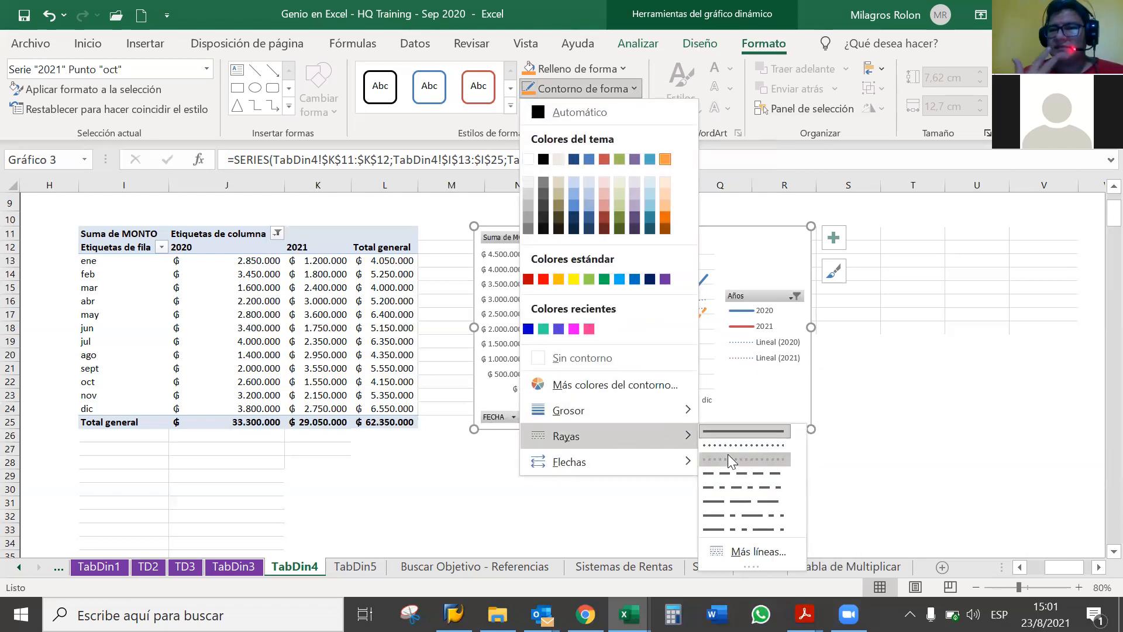
pyautogui.click(725, 447)
pyautogui.click(710, 372)
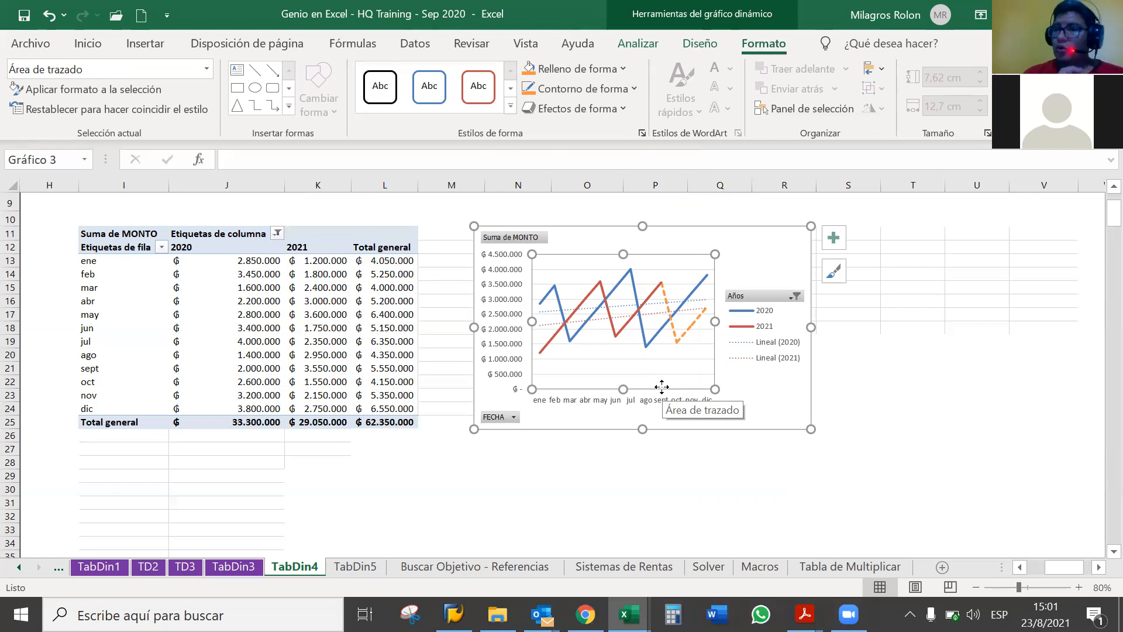
pyautogui.click(661, 398)
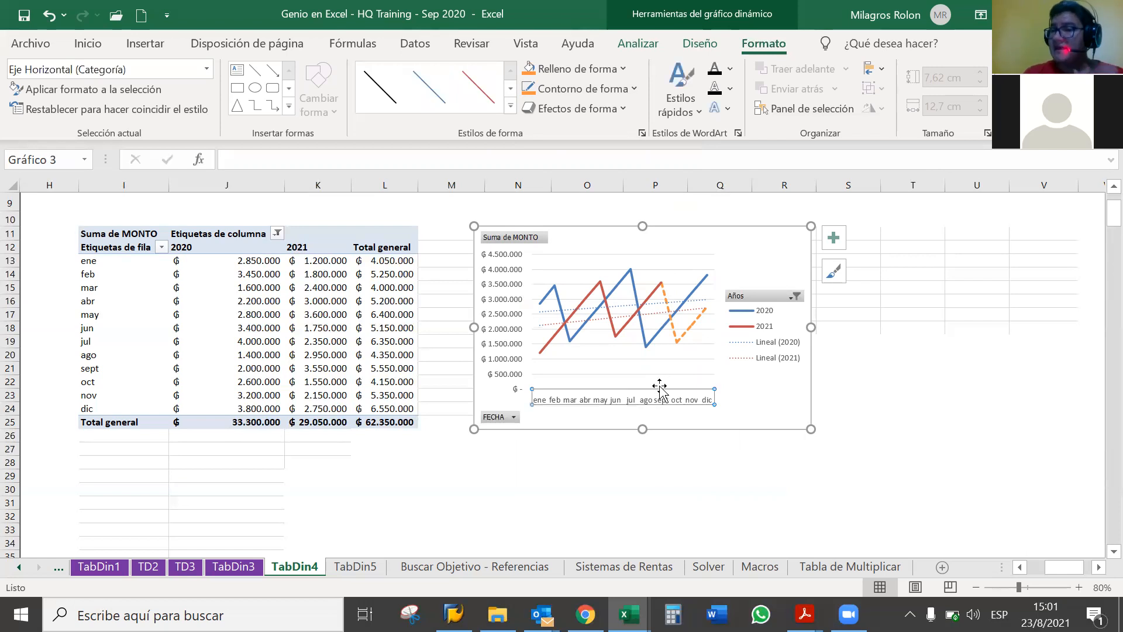
pyautogui.click(665, 301)
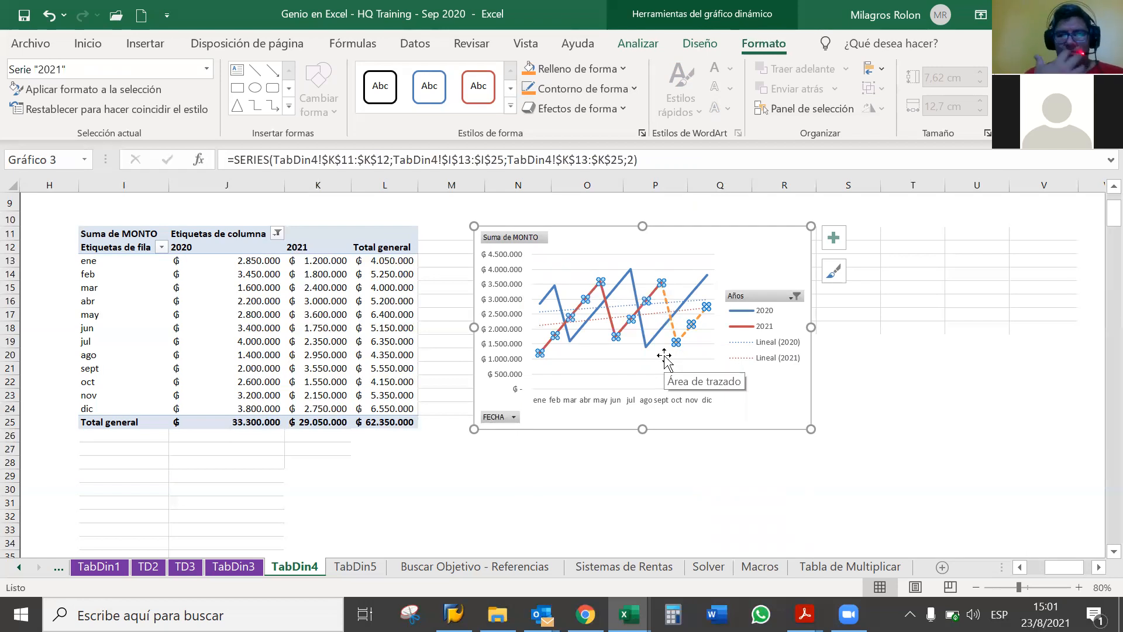
pyautogui.click(666, 361)
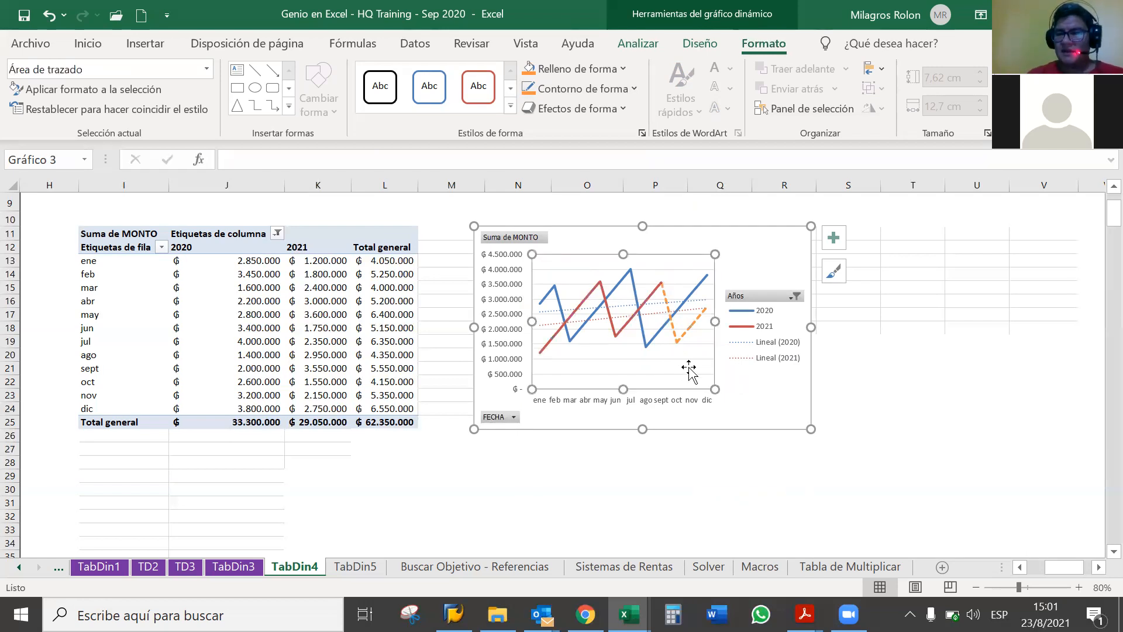
pyautogui.press('XF86AudioLowerVolume')
pyautogui.press('XF86AudioLowerVolume')
pyautogui.press('XF86AudioLowerVolume')
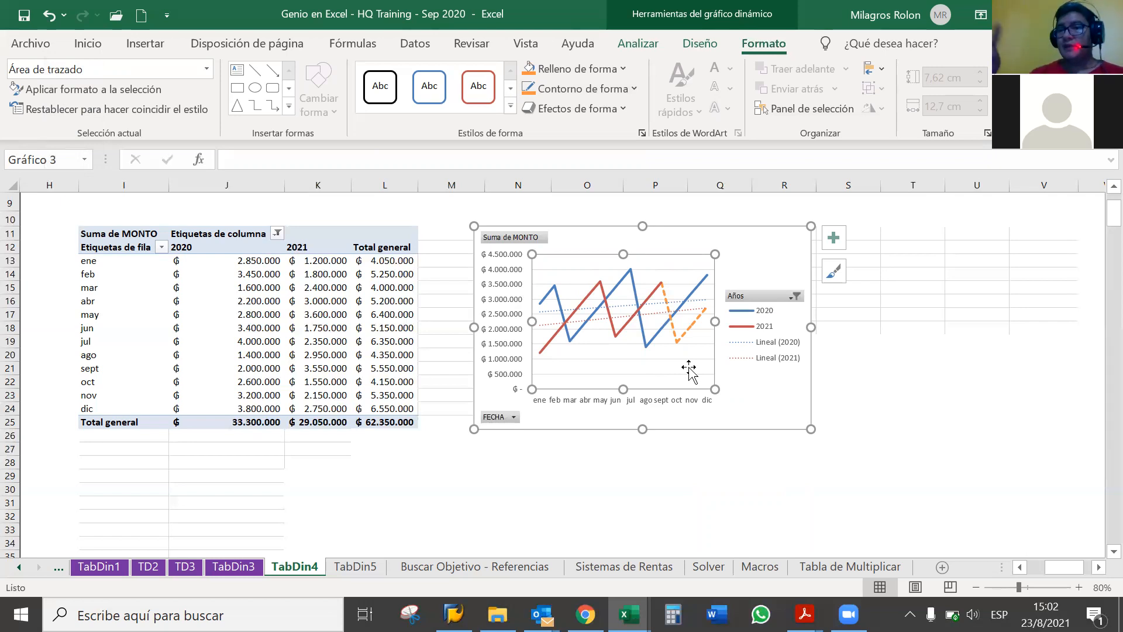
pyautogui.click(674, 330)
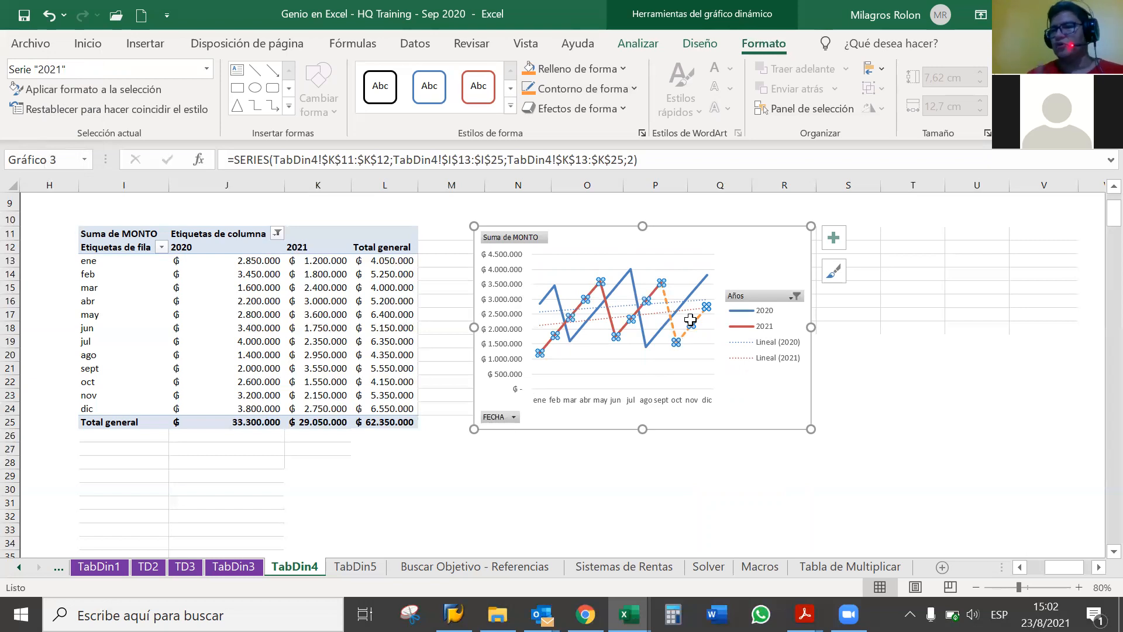
pyautogui.moveTo(675, 337)
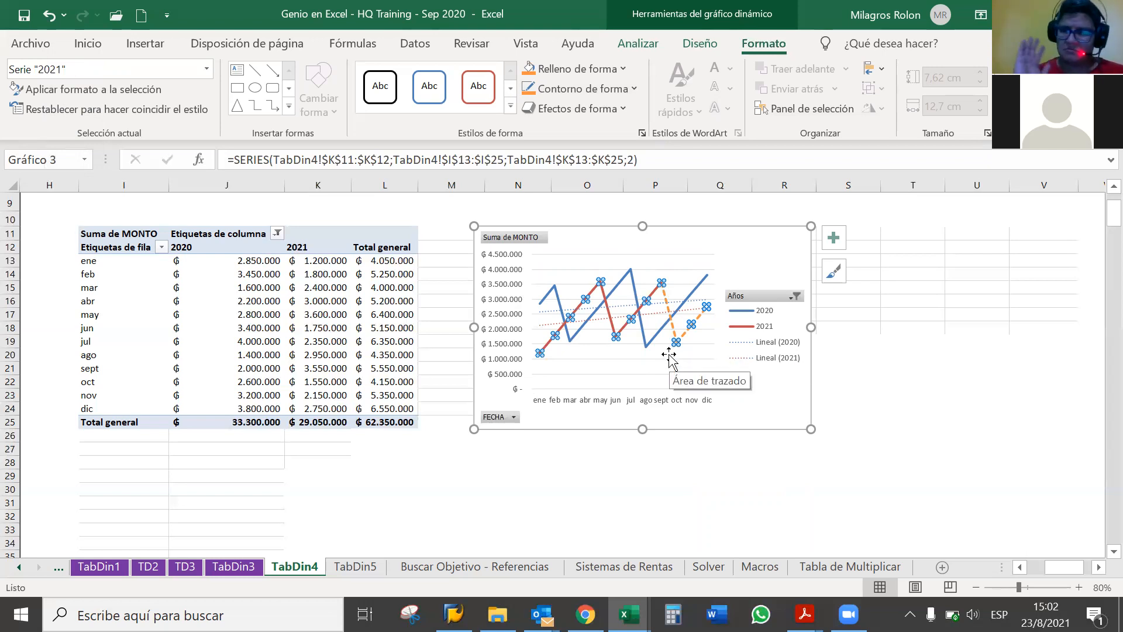
pyautogui.click(668, 355)
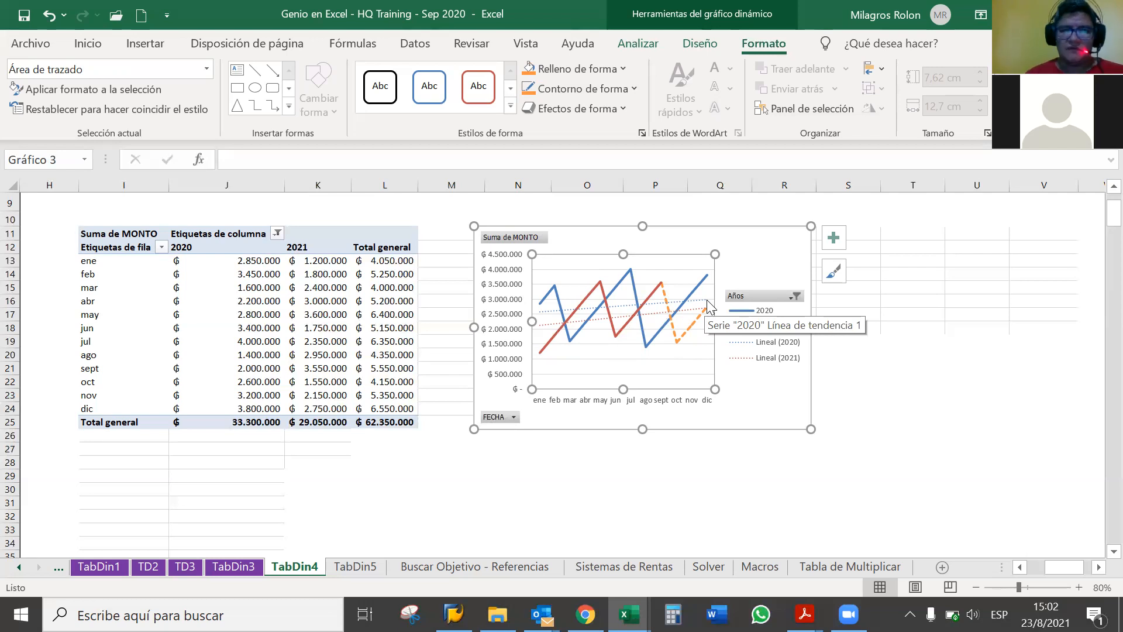
pyautogui.click(468, 468)
pyautogui.click(490, 465)
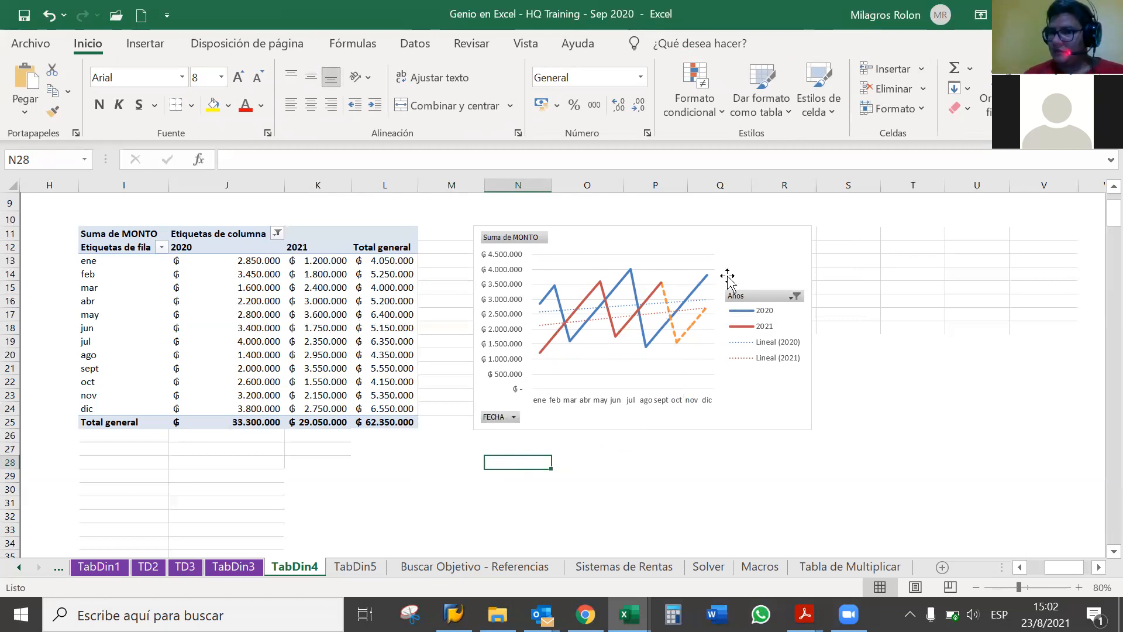
# - Change the chart type of the 2021 series to Línea con marcadores within the custom combination chart
pyautogui.click(687, 316)
pyautogui.click(689, 318)
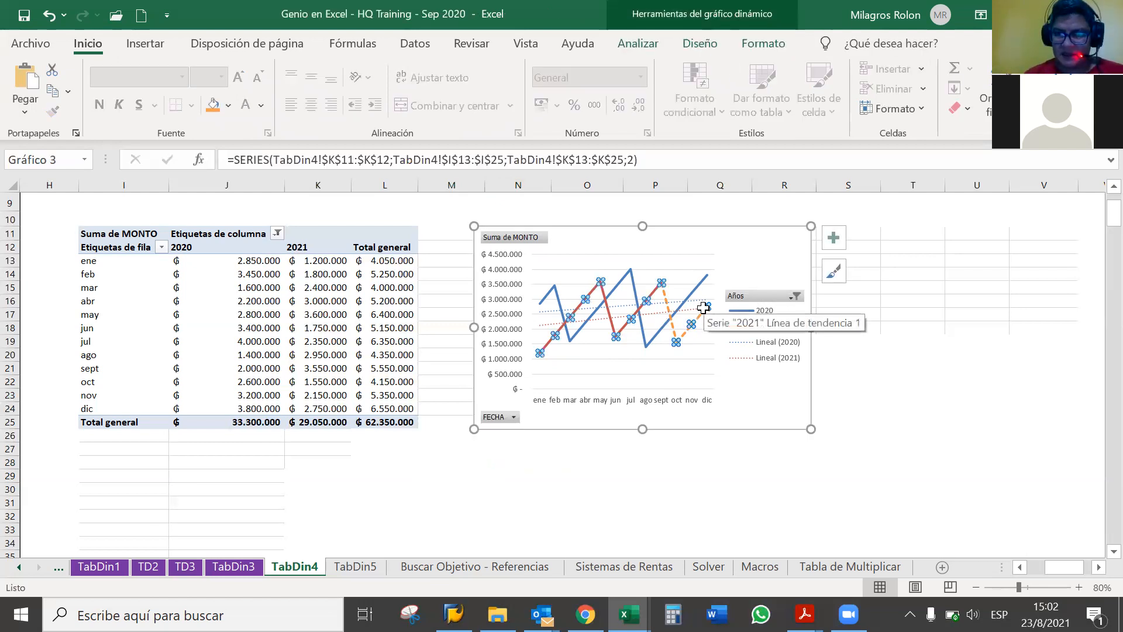
pyautogui.click(693, 48)
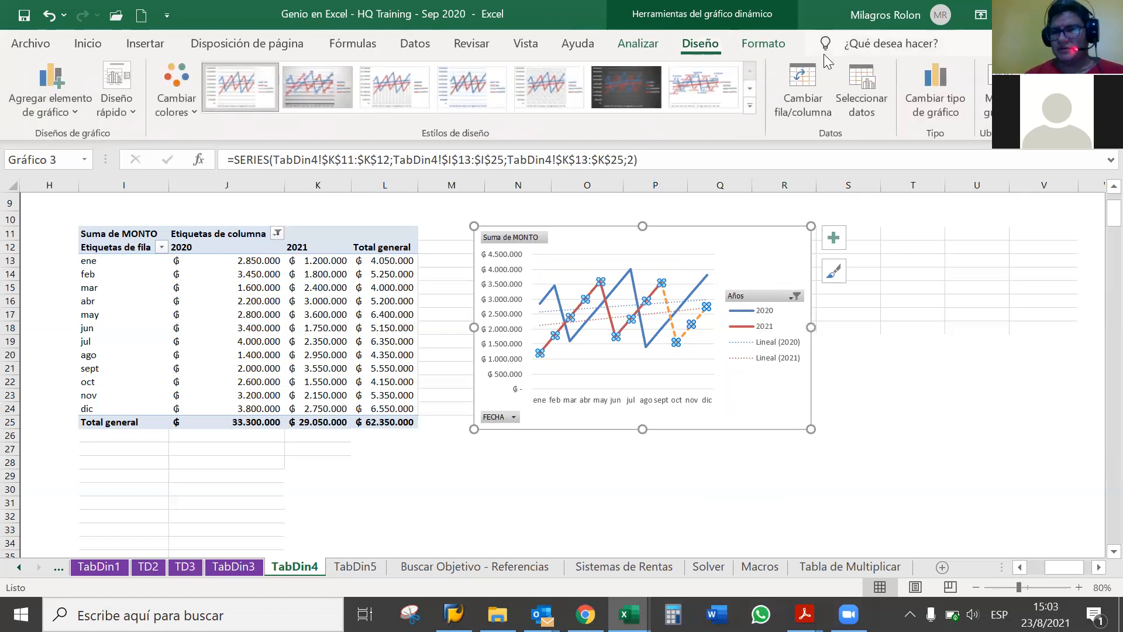
pyautogui.click(927, 85)
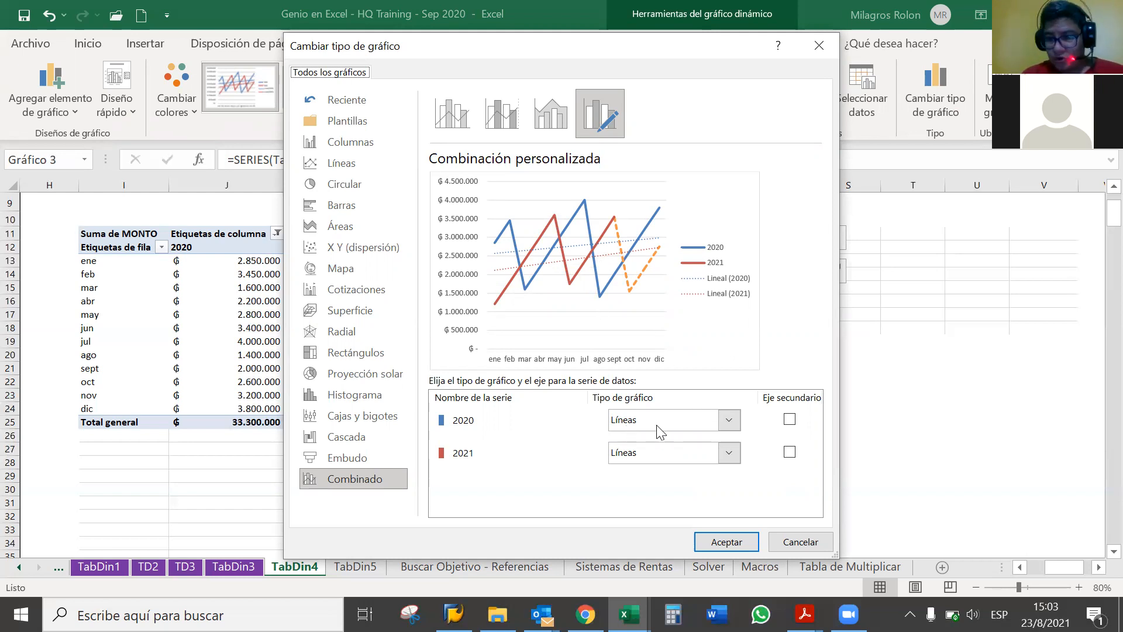
pyautogui.click(727, 453)
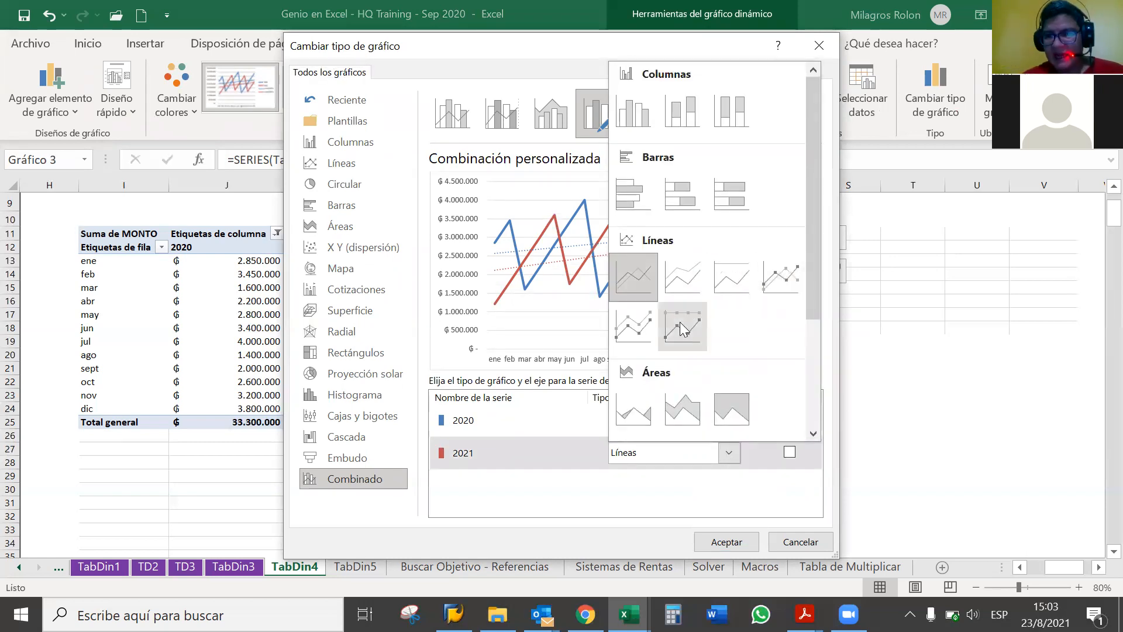
pyautogui.click(769, 282)
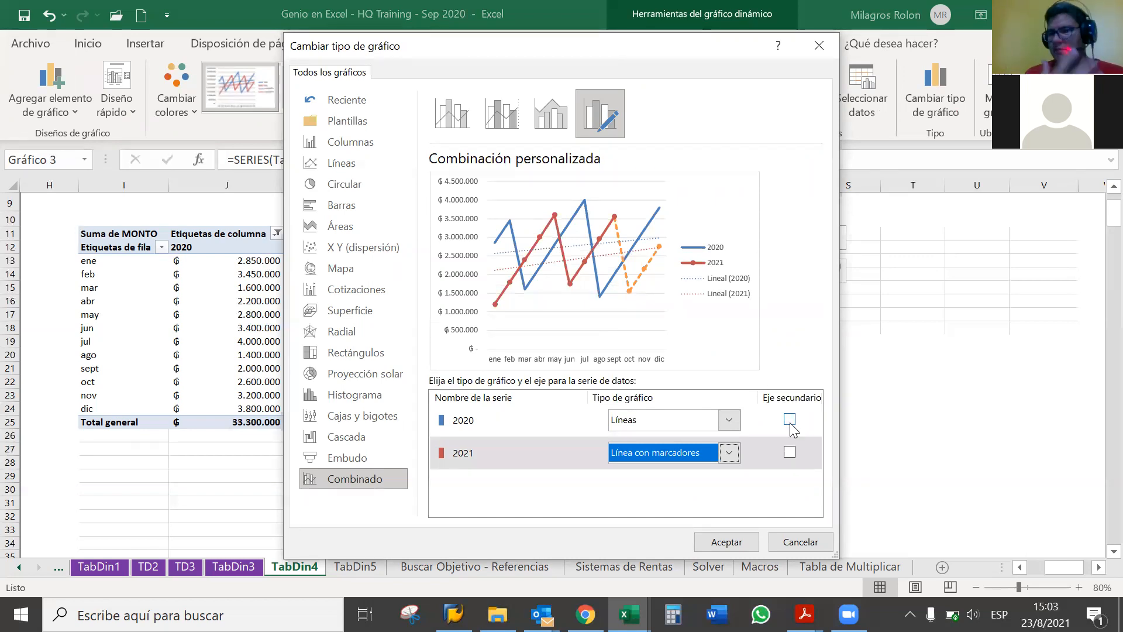
pyautogui.click(723, 542)
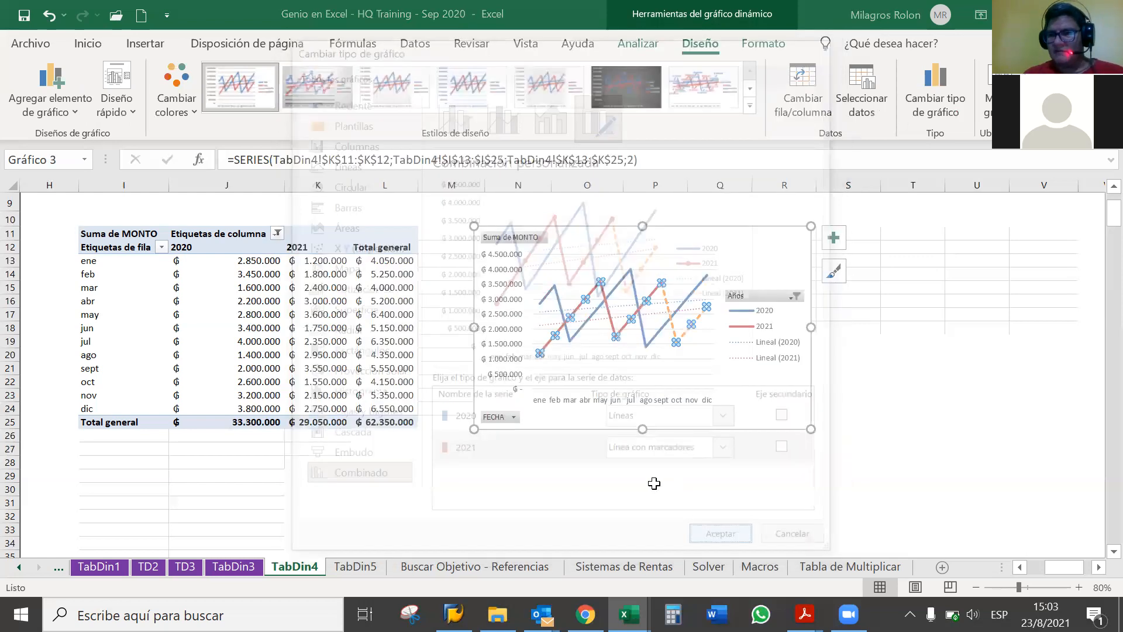
pyautogui.click(654, 483)
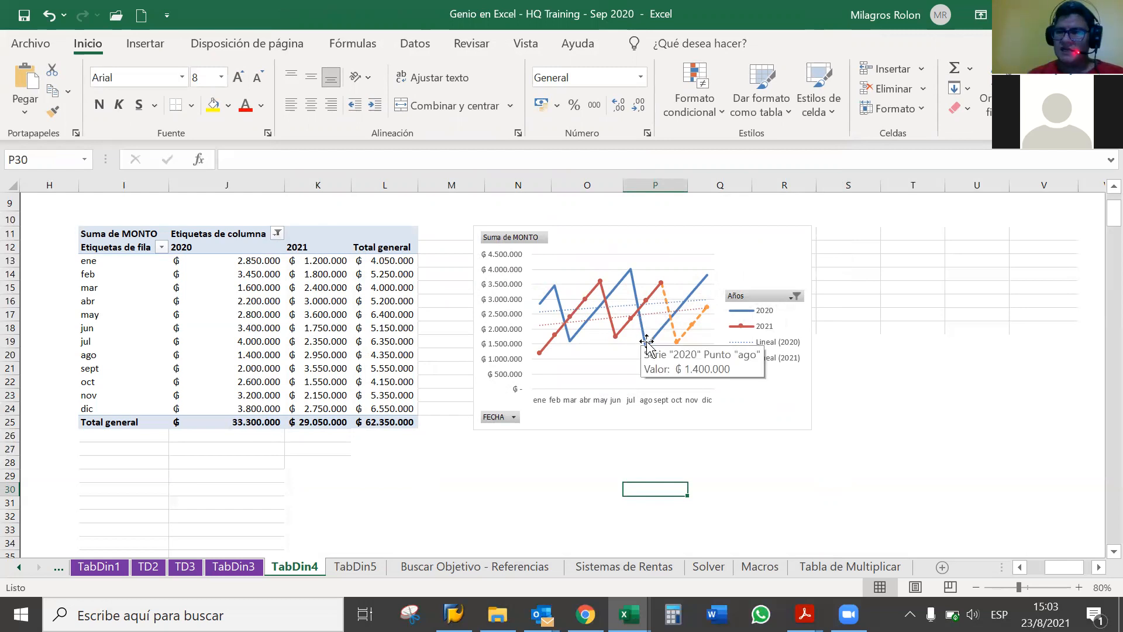
# - Change the chart type of the 2020 series to Línea con marcadores as well
pyautogui.click(700, 283)
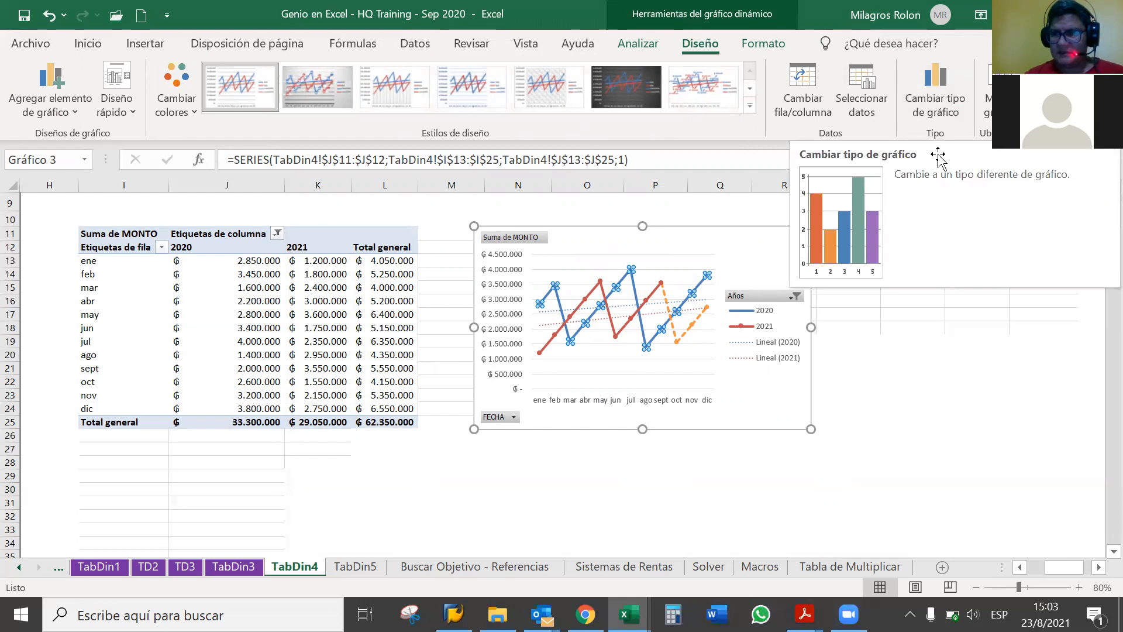
pyautogui.click(936, 88)
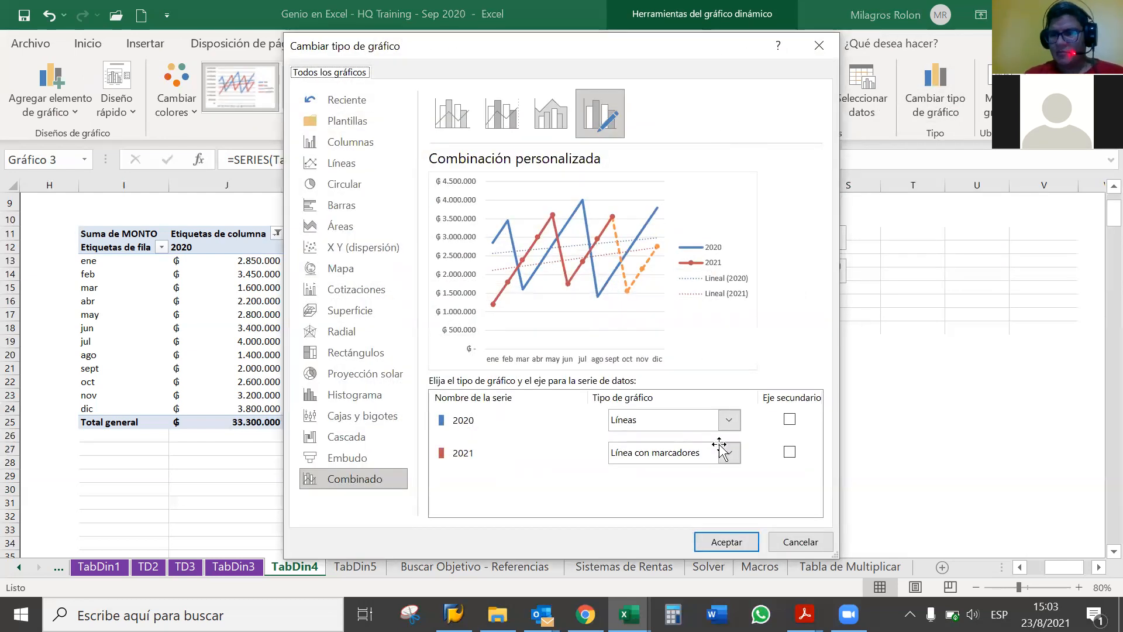
pyautogui.click(726, 420)
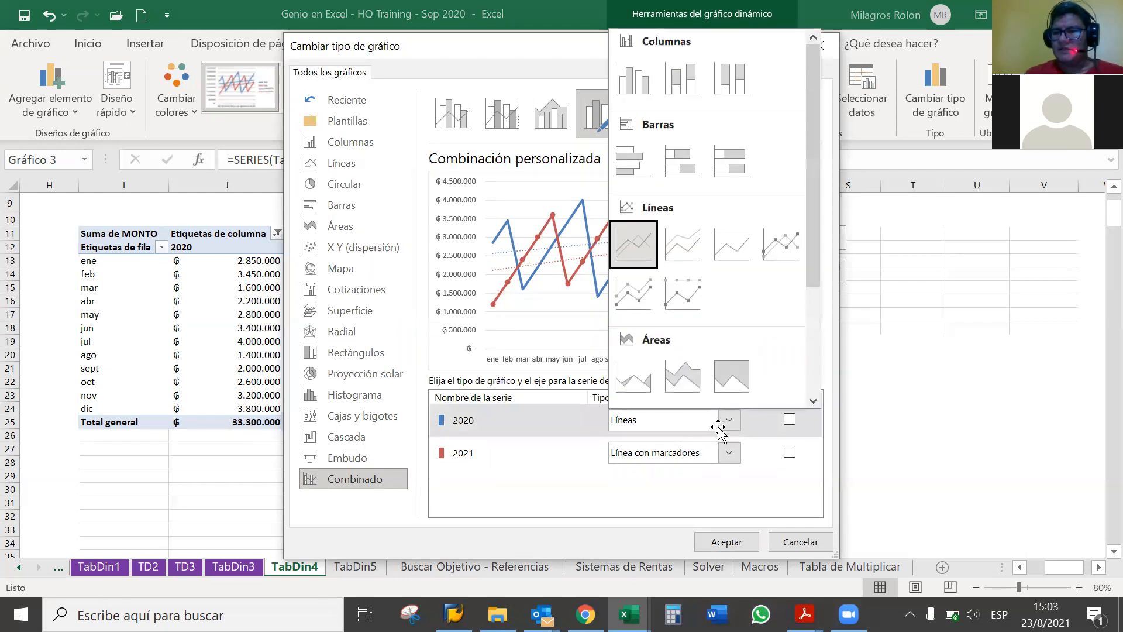
pyautogui.click(780, 259)
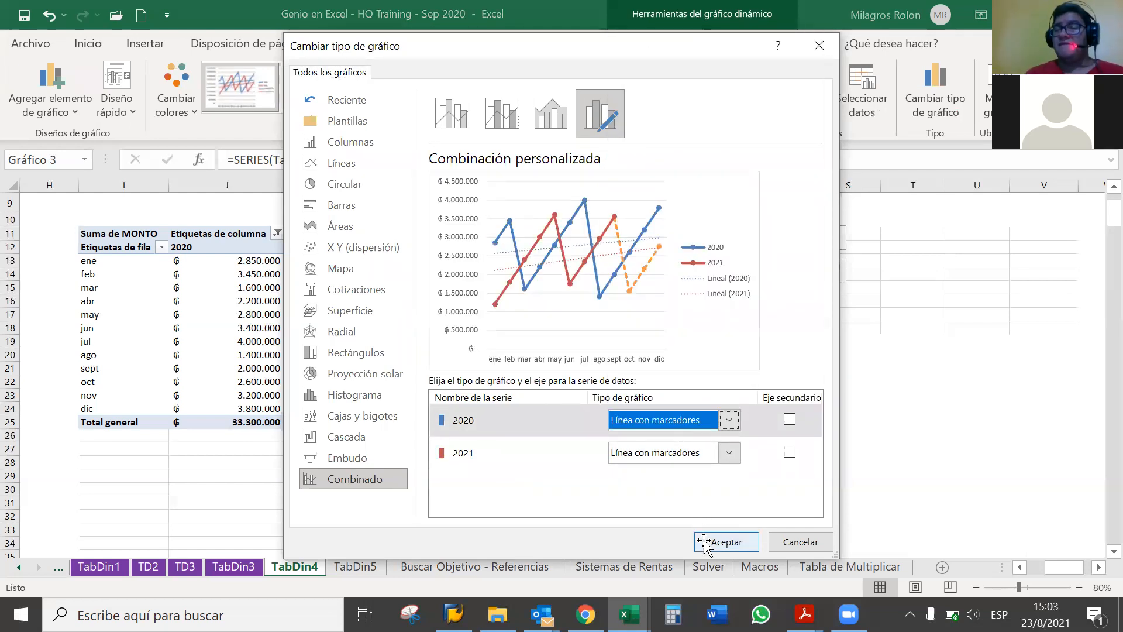
pyautogui.click(708, 541)
pyautogui.click(735, 507)
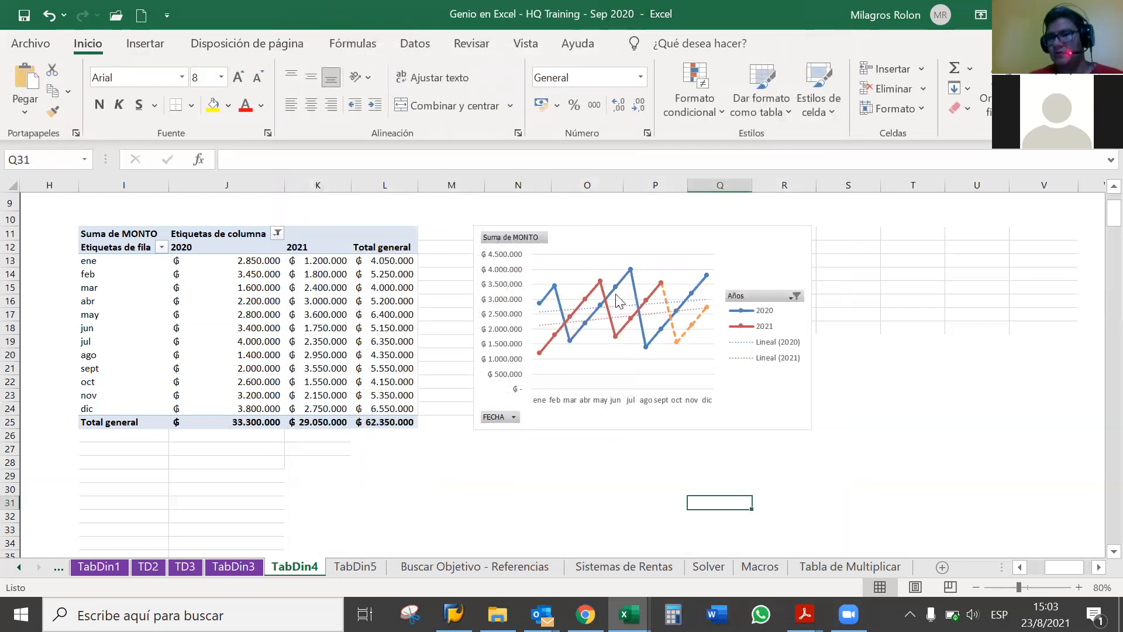
# - Examine the dic and ago points of the 2020 and 2021 lines on the chart
pyautogui.moveTo(709, 286)
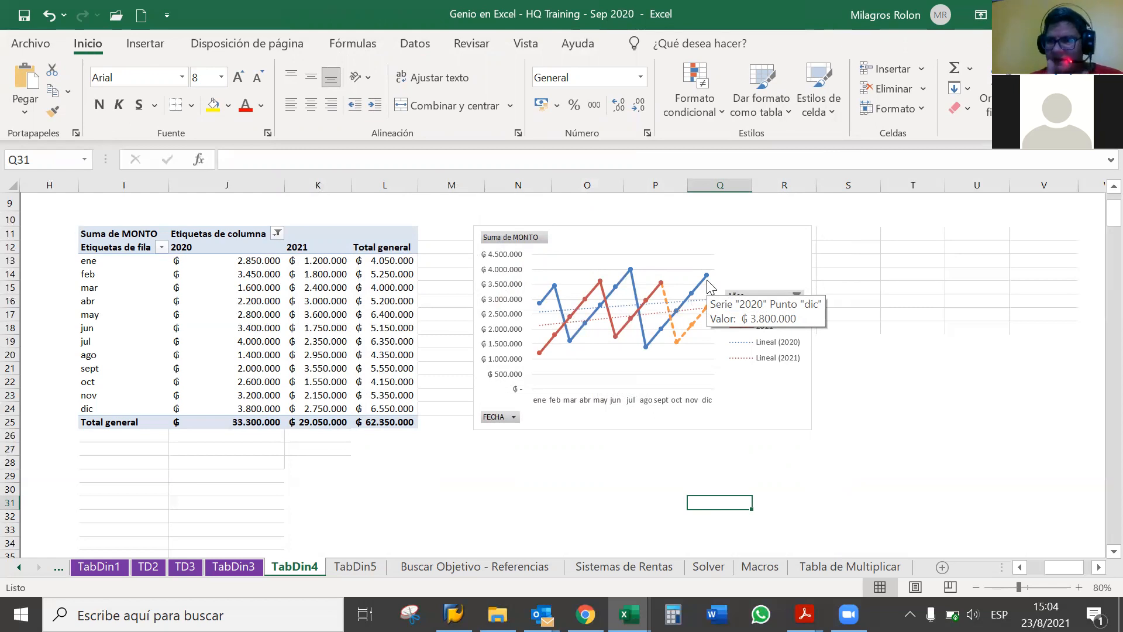
pyautogui.click(700, 282)
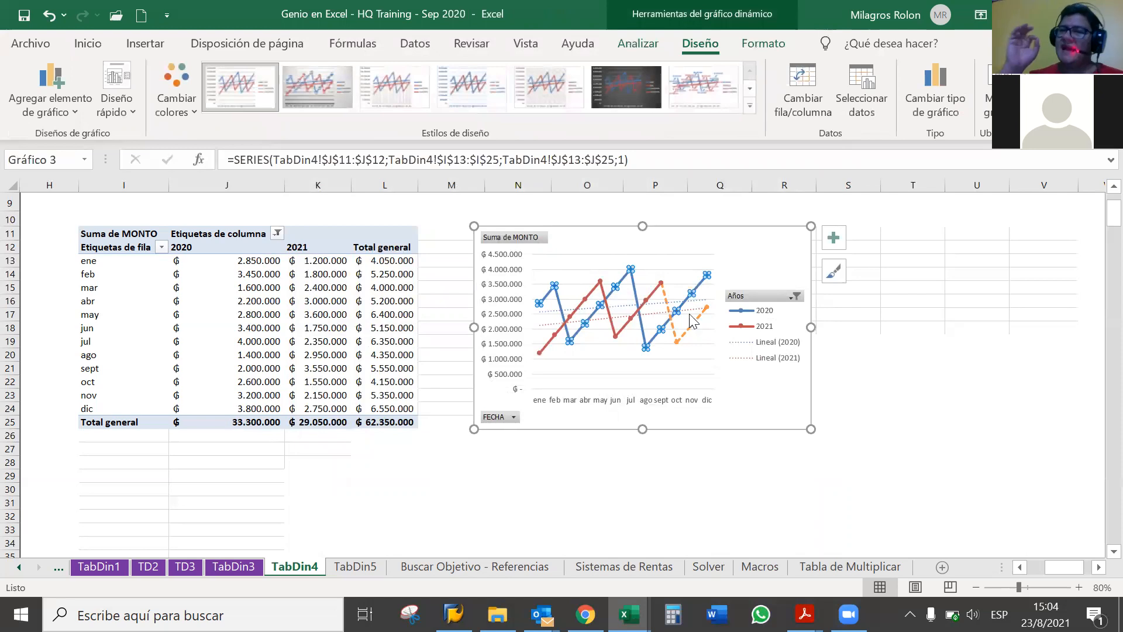
pyautogui.click(706, 274)
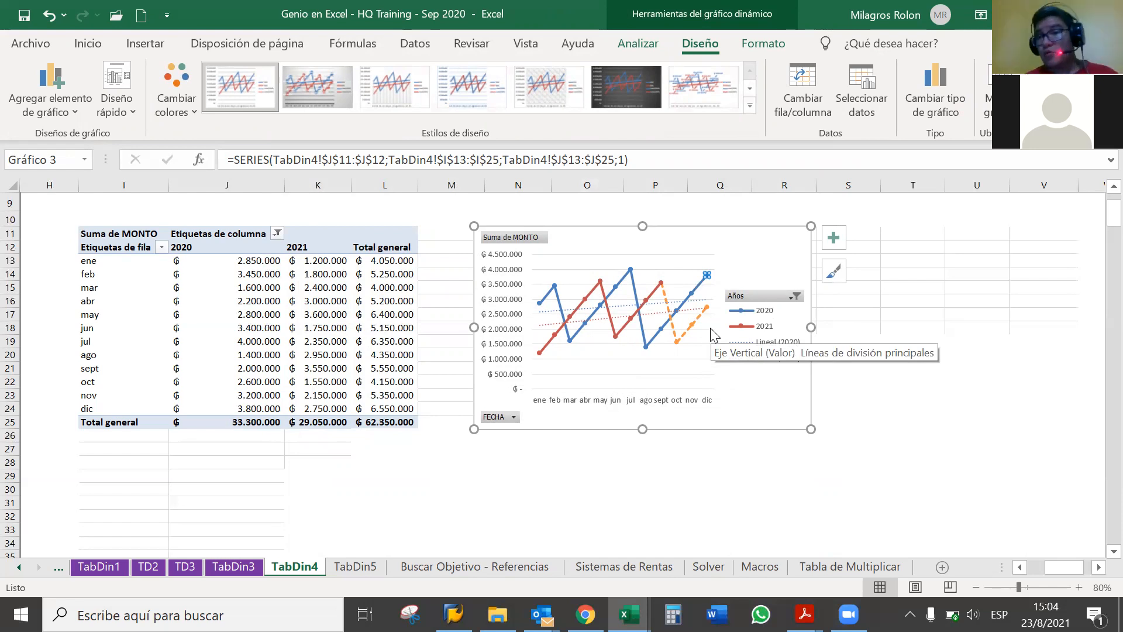
pyautogui.click(706, 310)
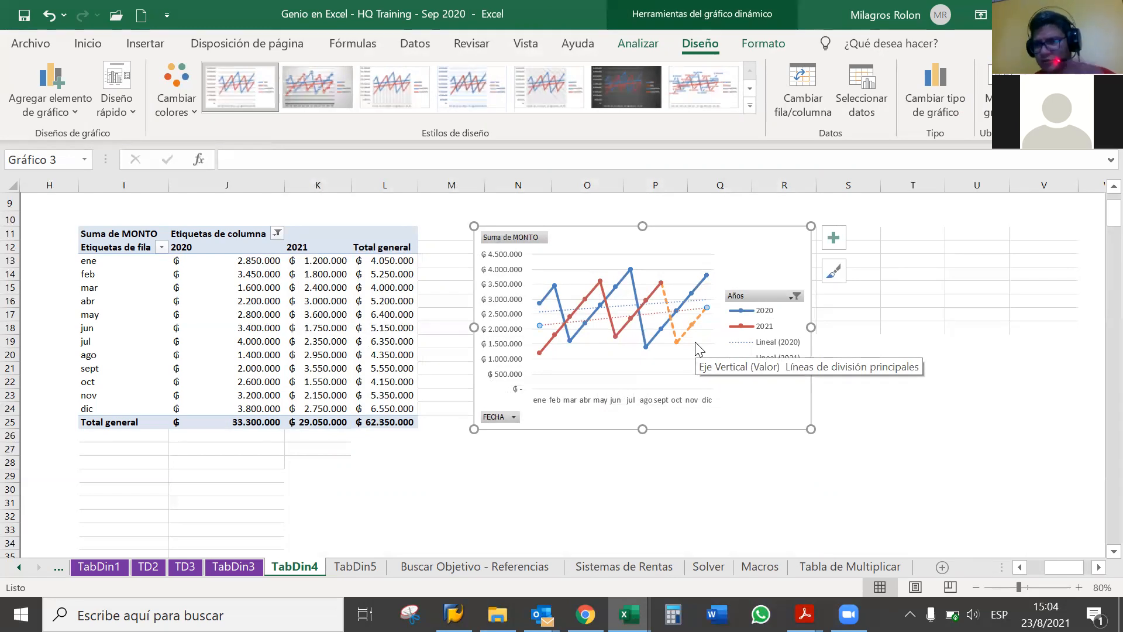
pyautogui.click(648, 404)
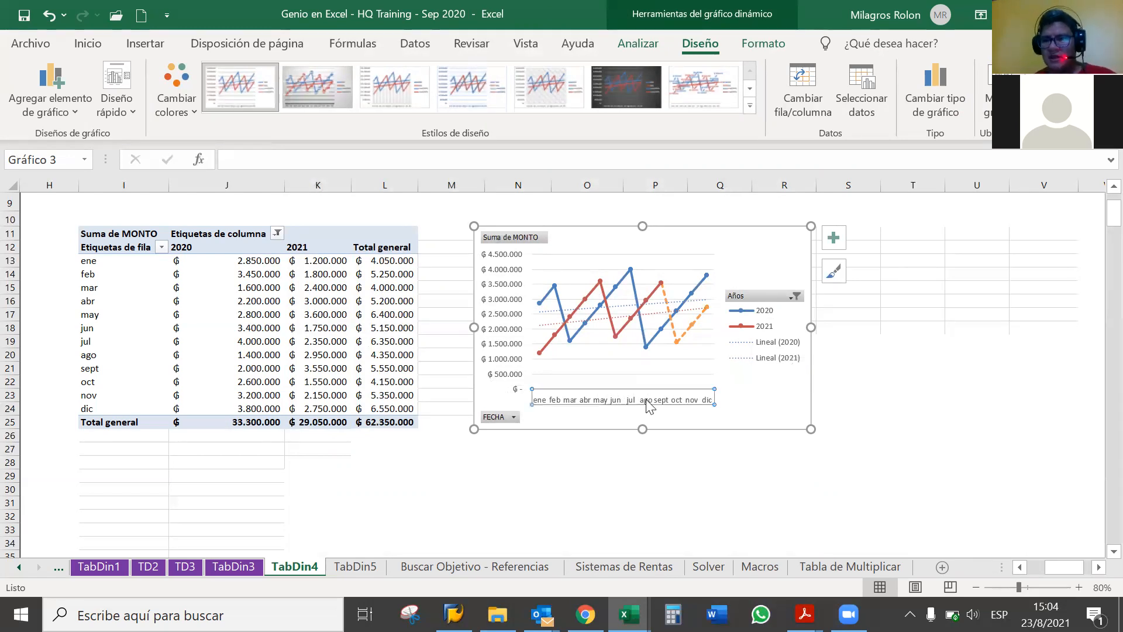
pyautogui.click(644, 347)
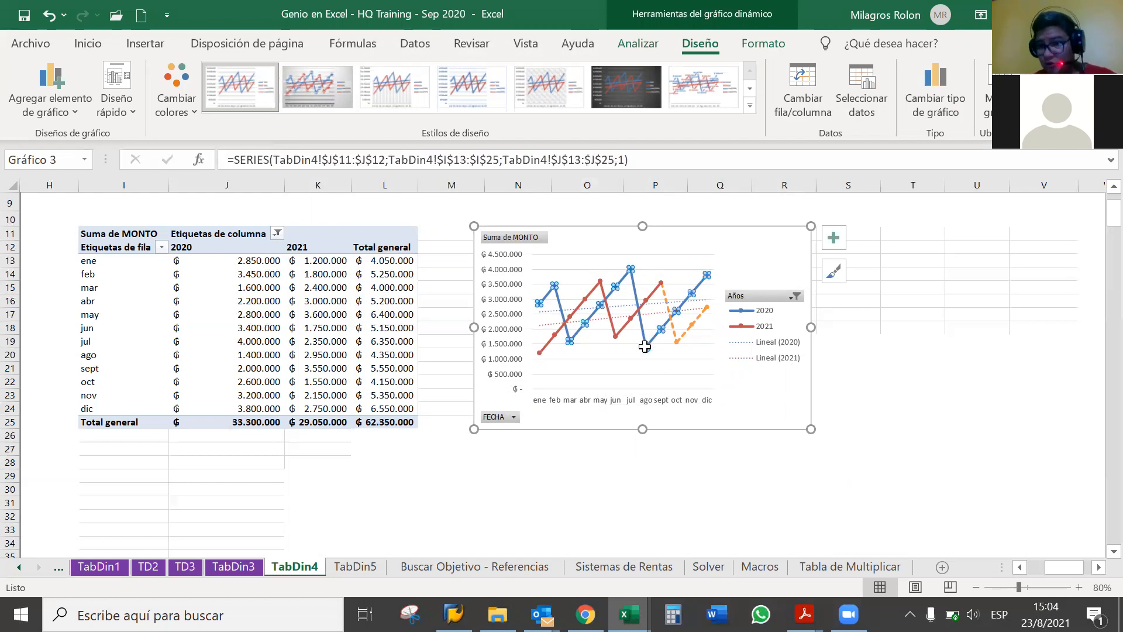
pyautogui.click(645, 346)
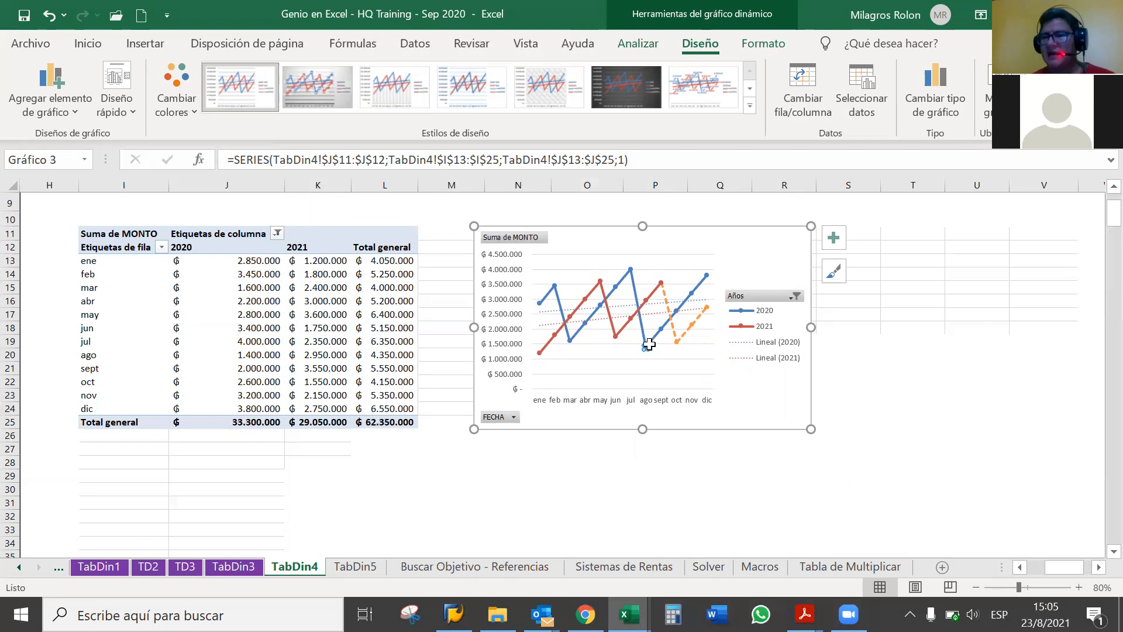
pyautogui.click(645, 301)
pyautogui.click(645, 300)
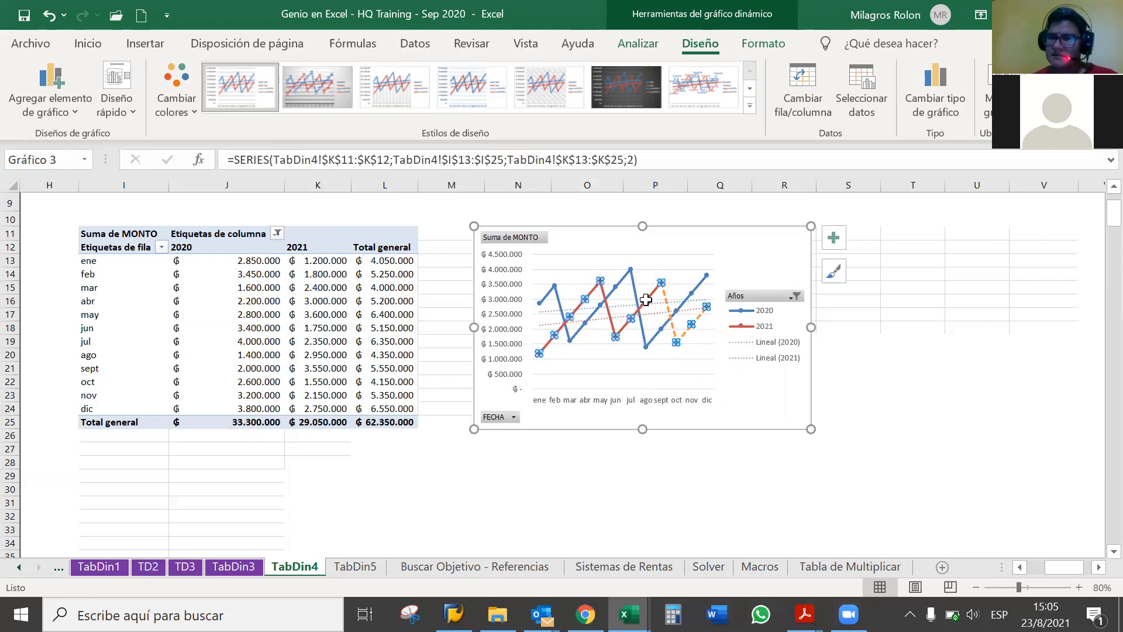
# - Add a data callout (llamada de datos) to the 2020 series' ago point and deselect the chart
pyautogui.click(644, 344)
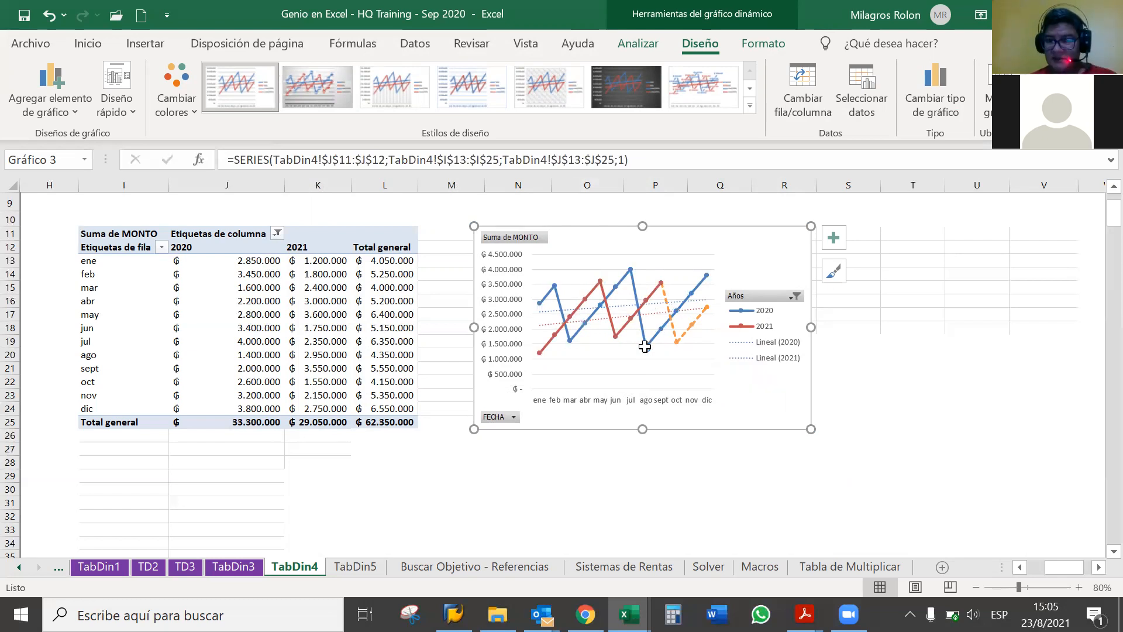
pyautogui.click(644, 348)
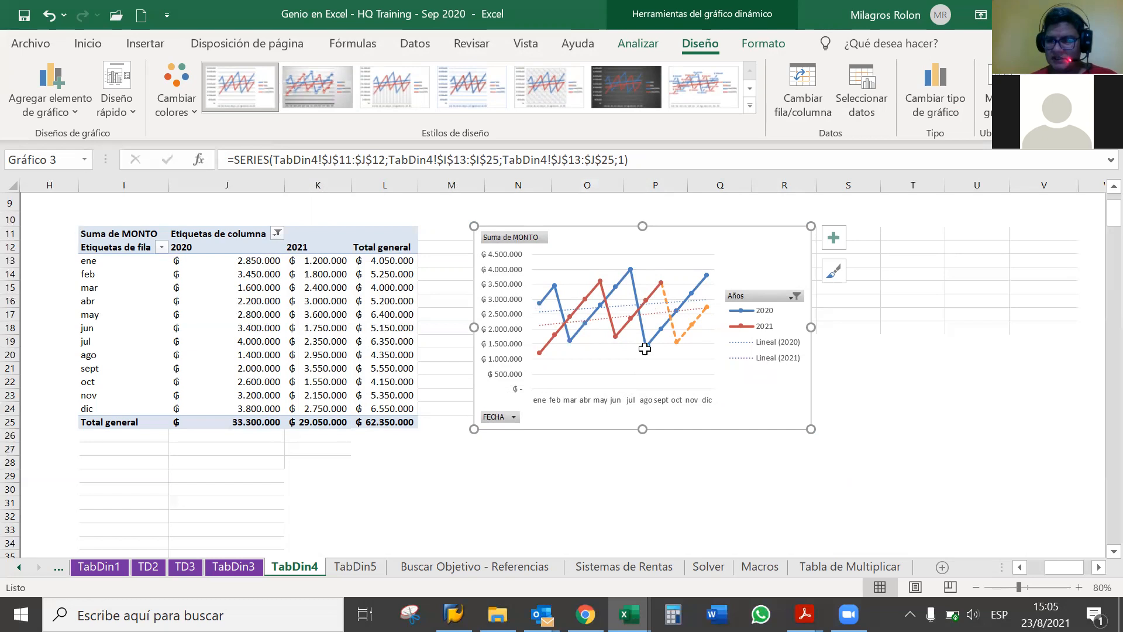
pyautogui.rightClick(644, 348)
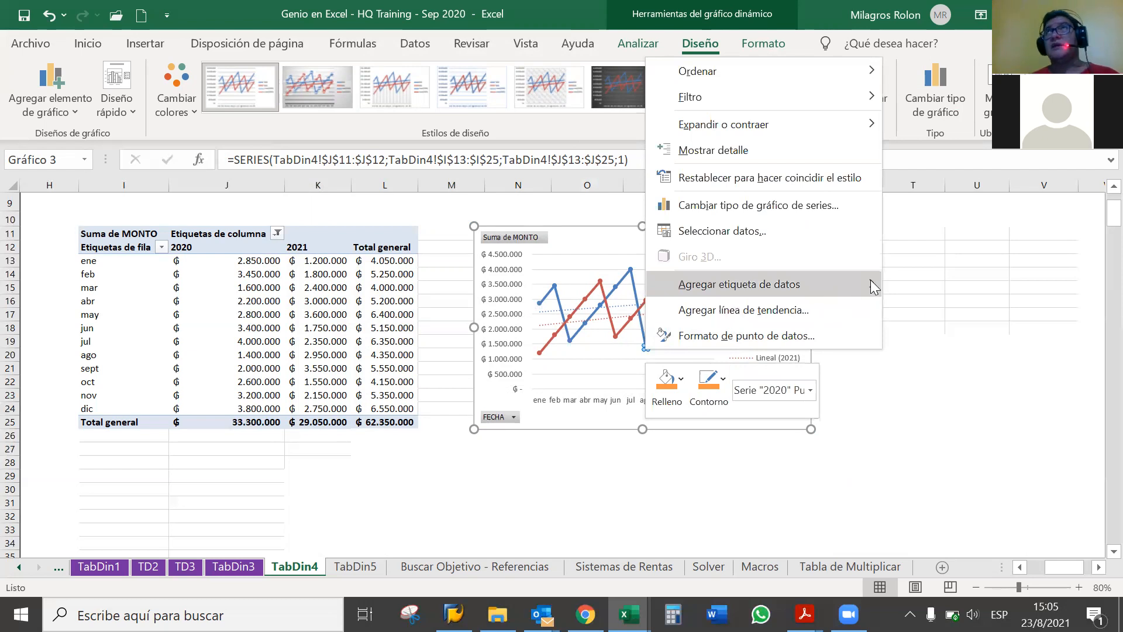
pyautogui.moveTo(869, 279)
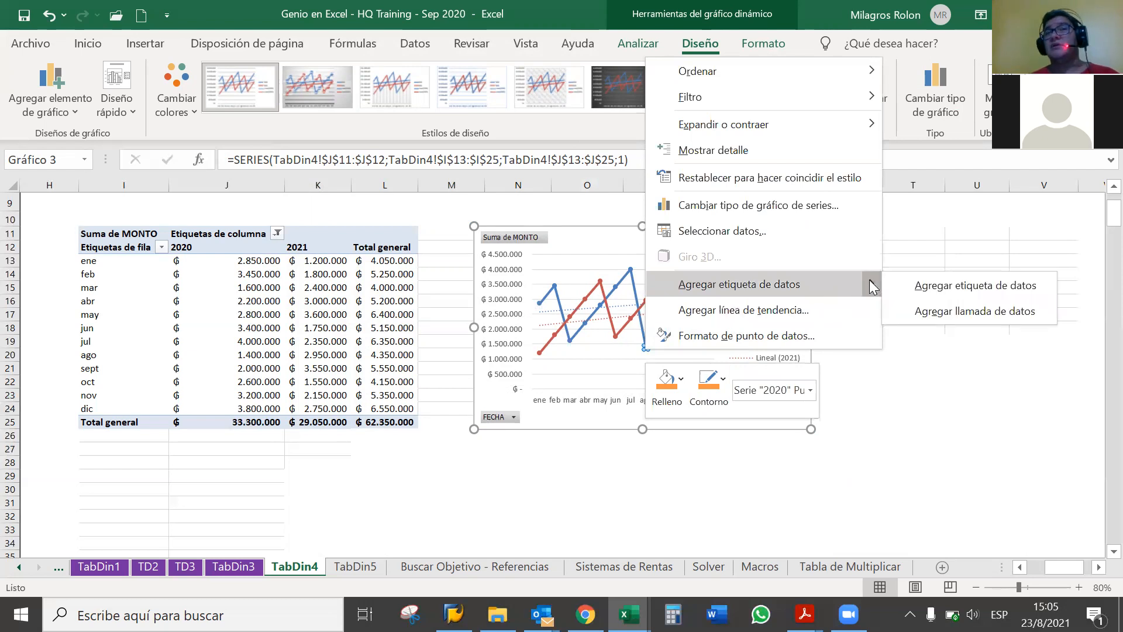
pyautogui.click(904, 311)
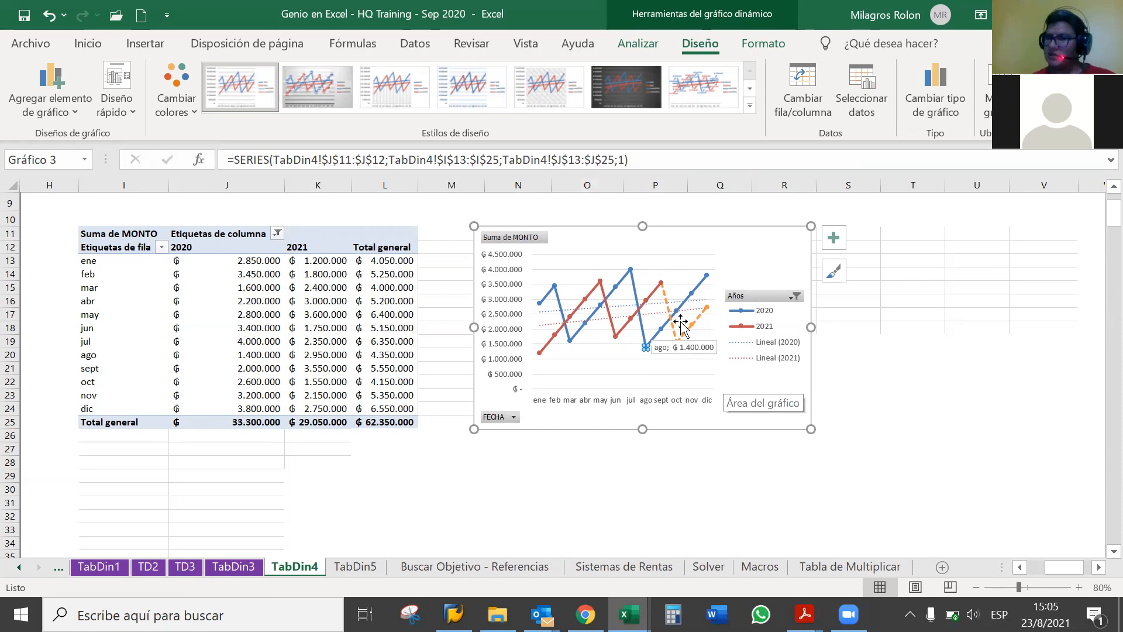
pyautogui.moveTo(651, 346)
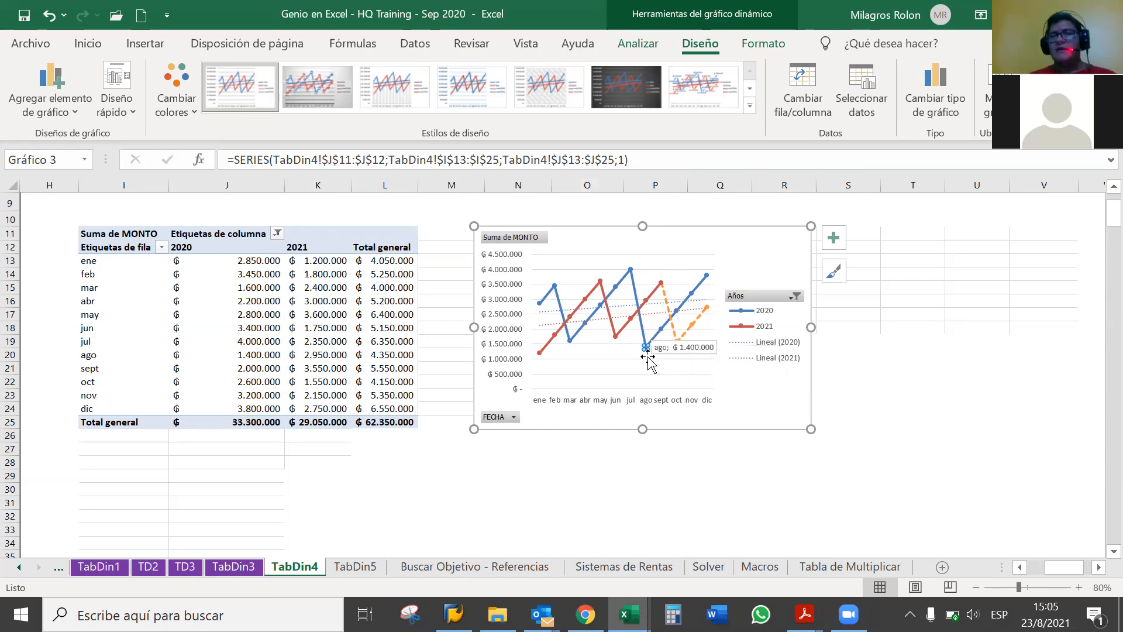
pyautogui.press('Escape')
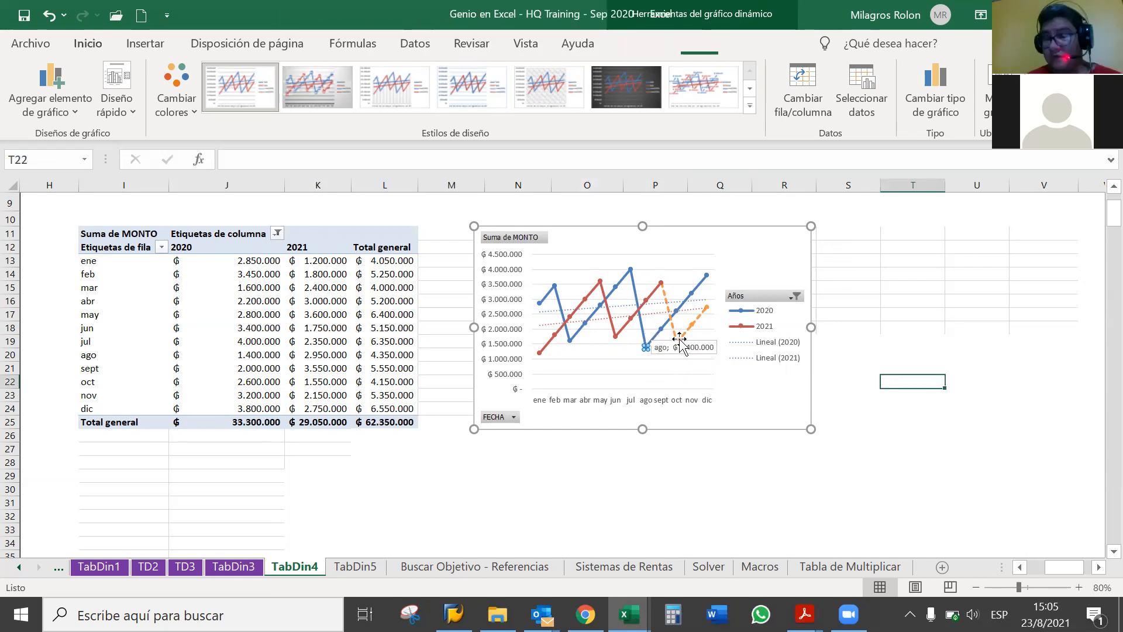
pyautogui.click(674, 357)
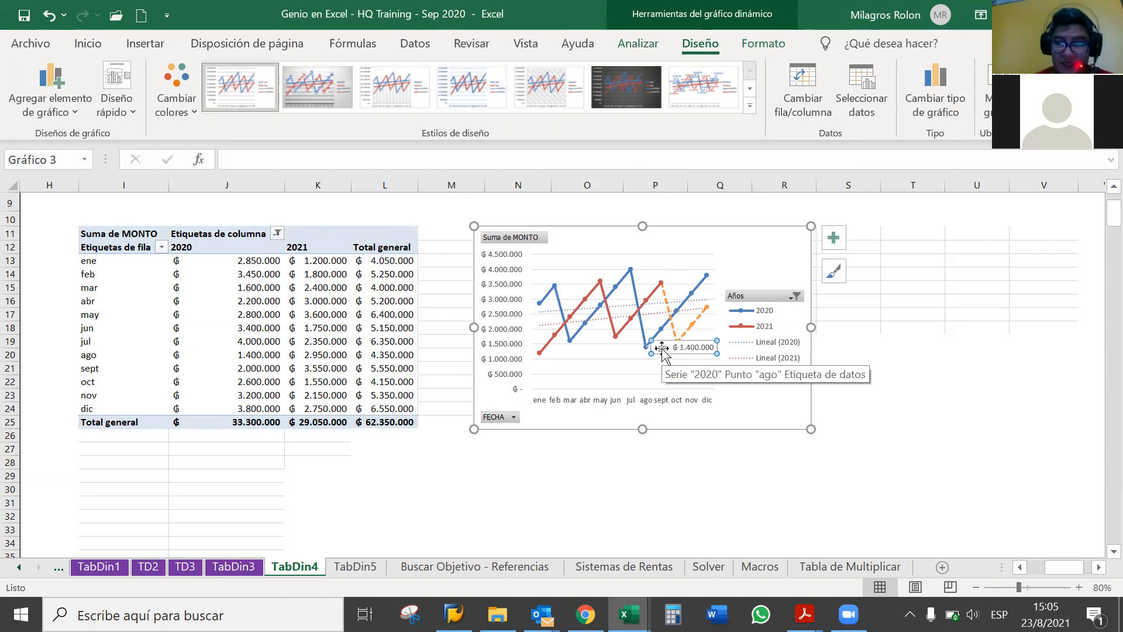
pyautogui.click(585, 486)
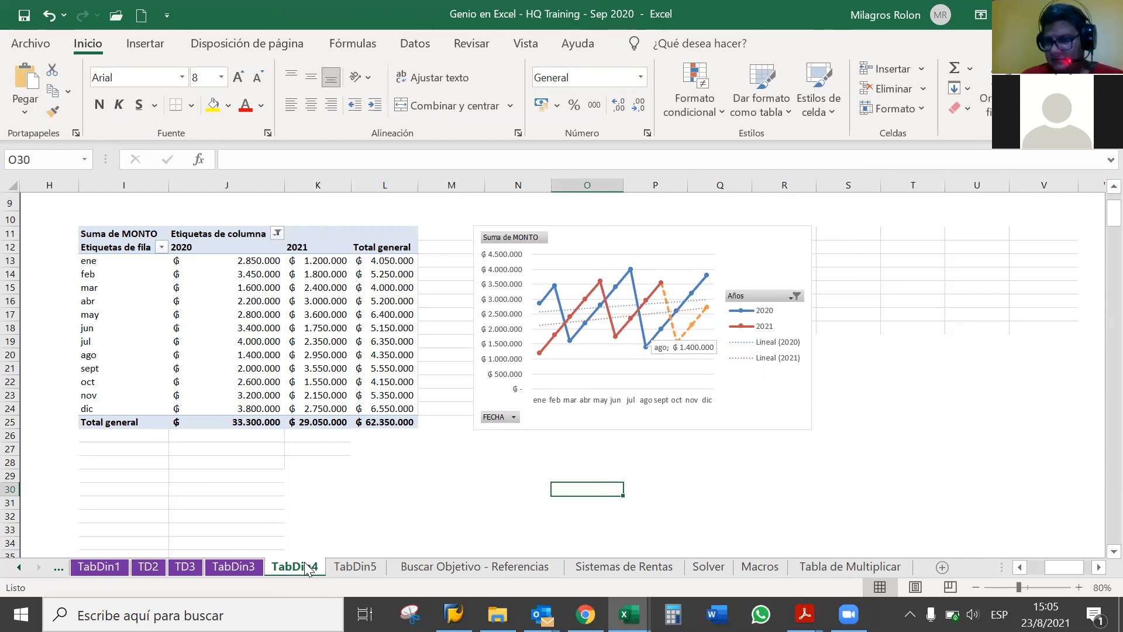
# - Colour the TabDin4 sheet tab purple like the completed exercise tabs
pyautogui.click(334, 572)
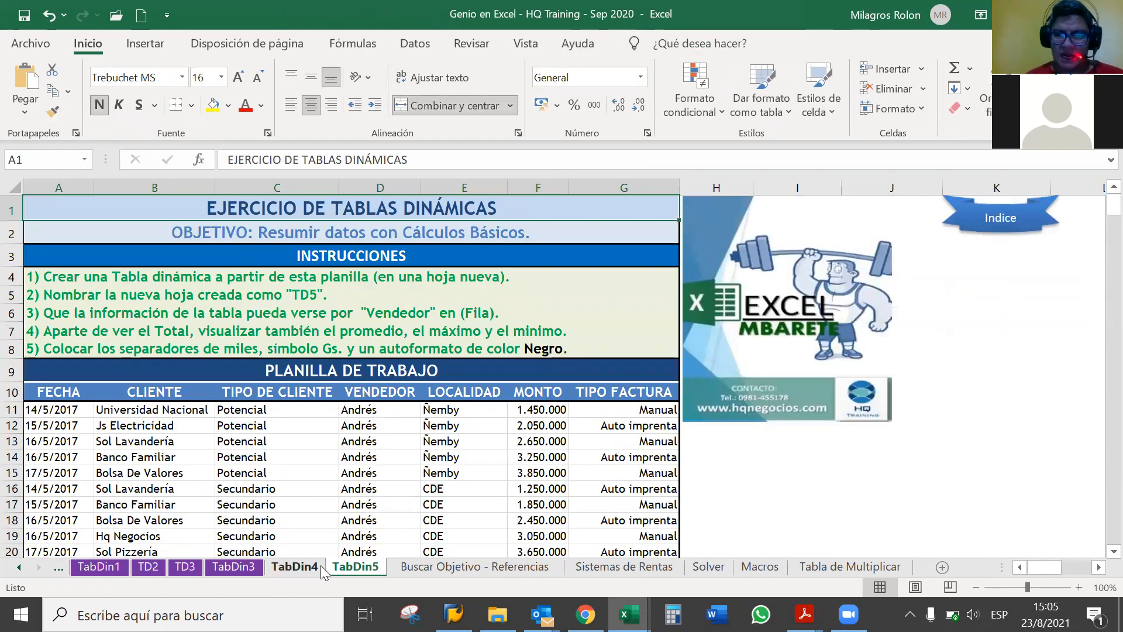
pyautogui.click(313, 571)
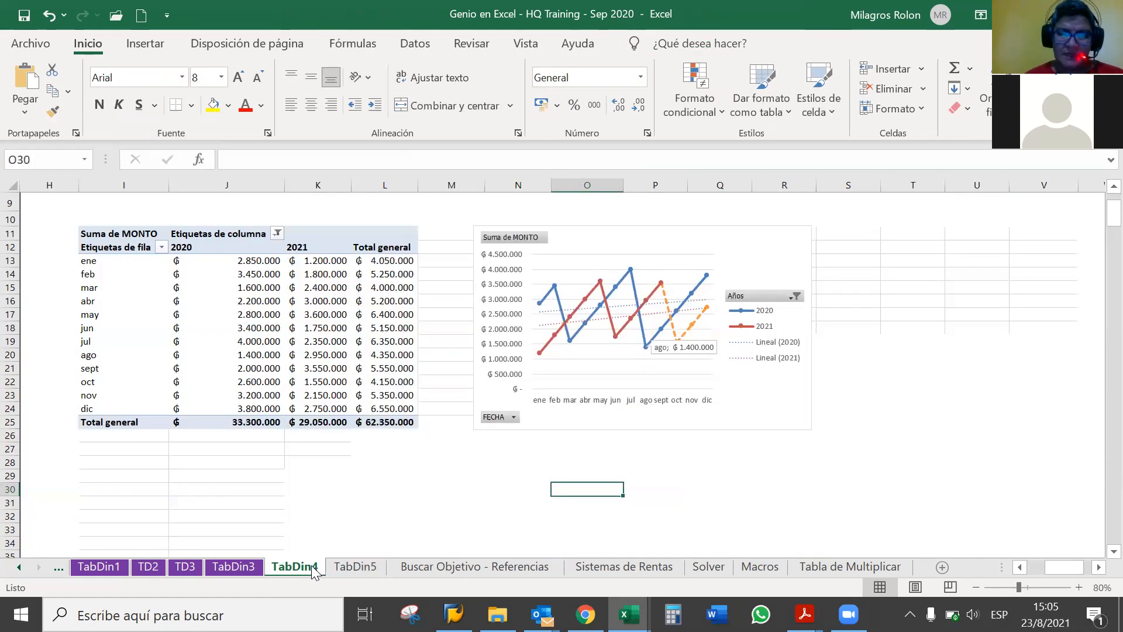
pyautogui.rightClick(313, 571)
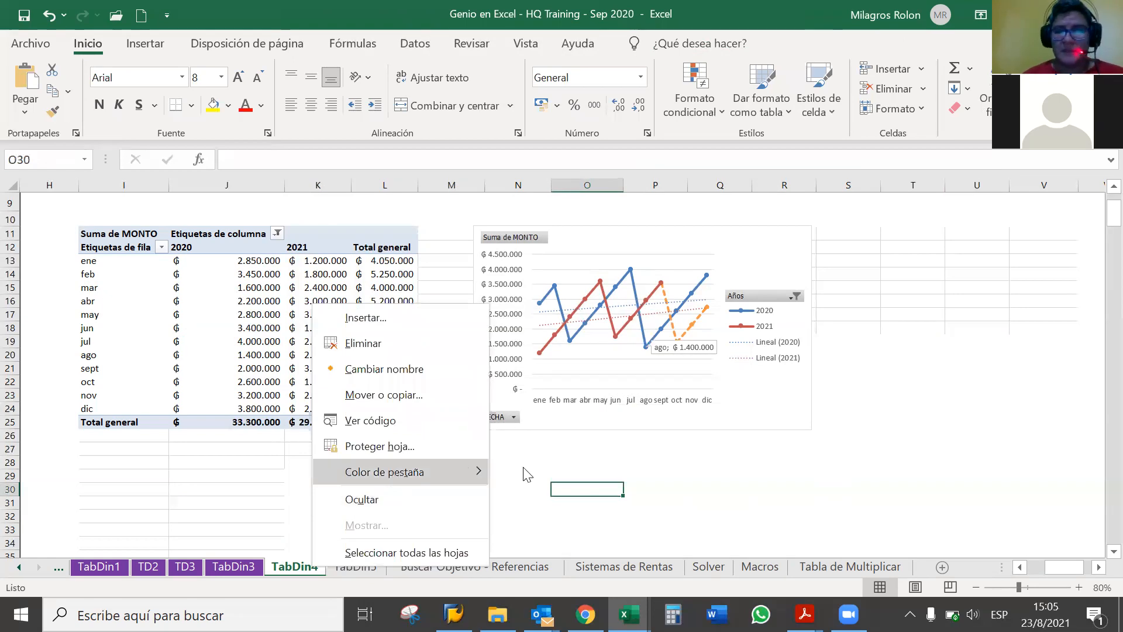
pyautogui.moveTo(404, 471)
pyautogui.click(634, 475)
pyautogui.click(408, 501)
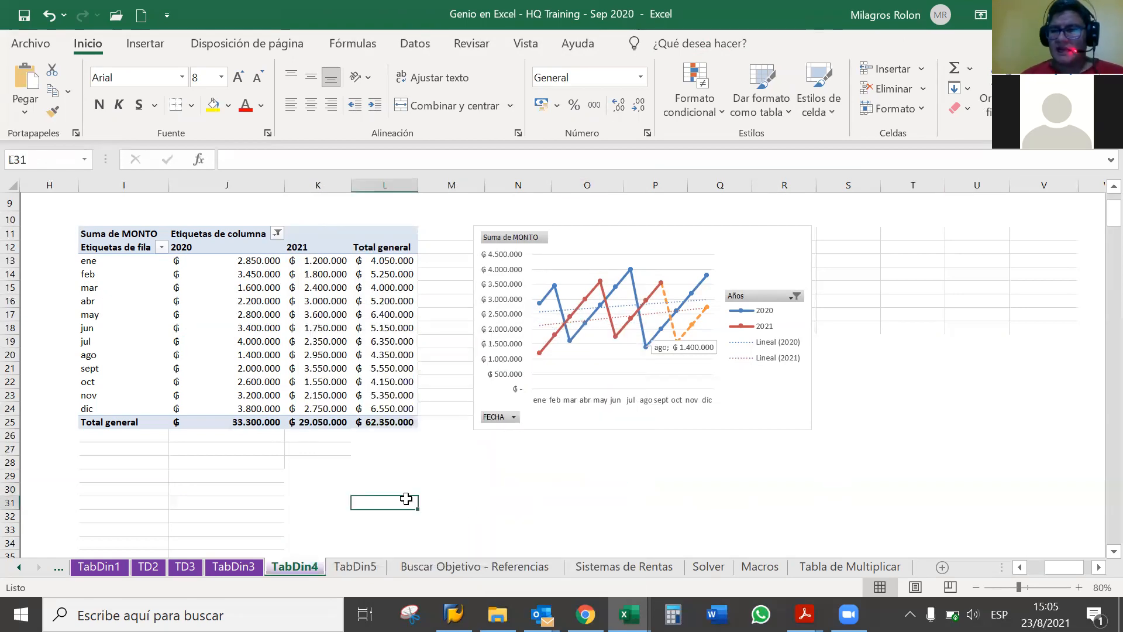
# - Switch to the TabDin5 exercise sheet
pyautogui.click(352, 564)
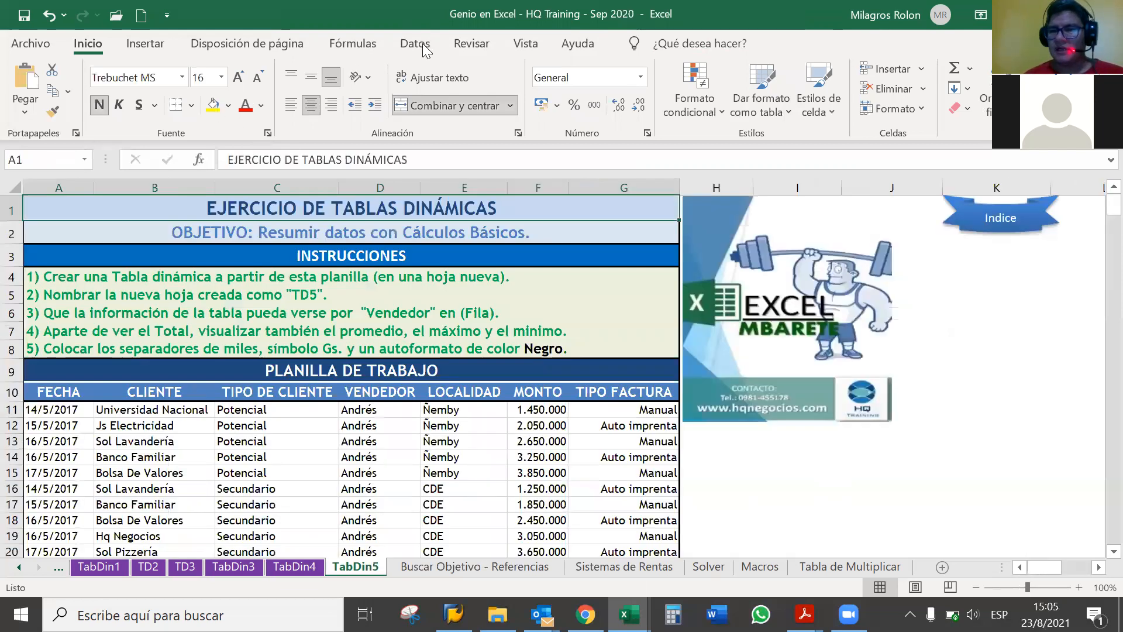
pyautogui.click(59, 277)
pyautogui.click(213, 105)
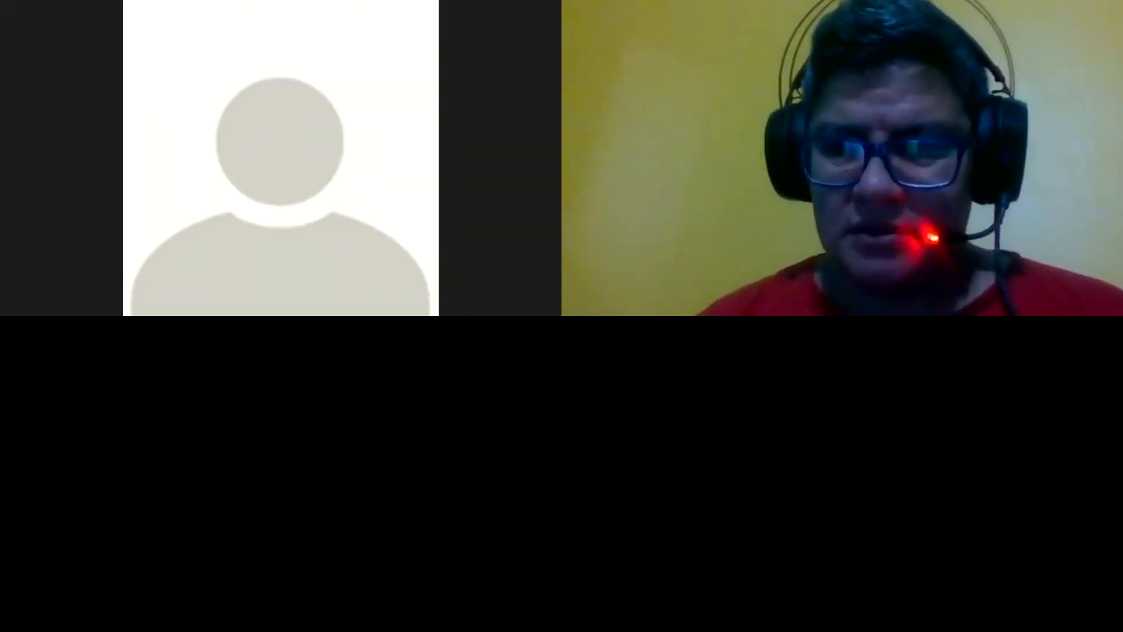